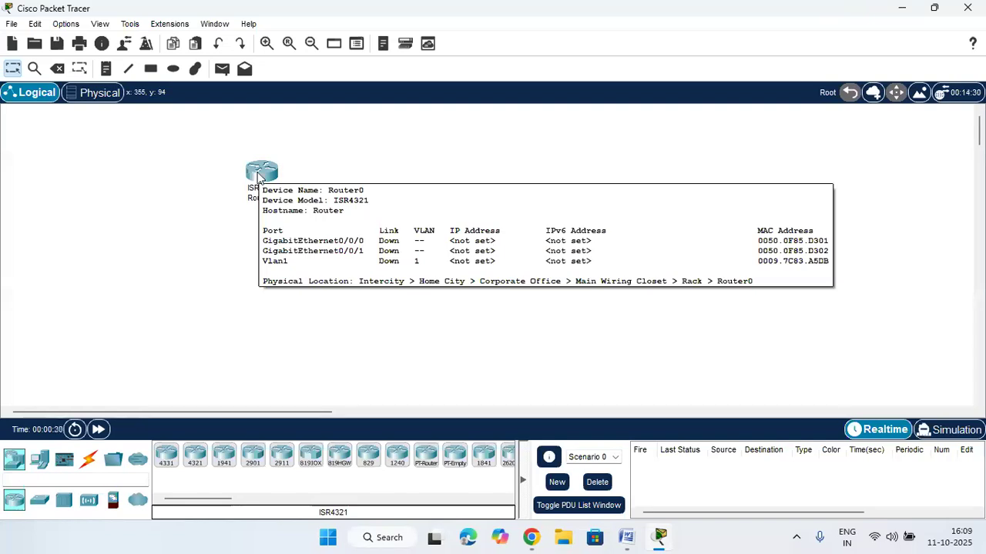
# Install NIM-2T serial modules into both empty slots of Router0
pyautogui.click(260, 174)
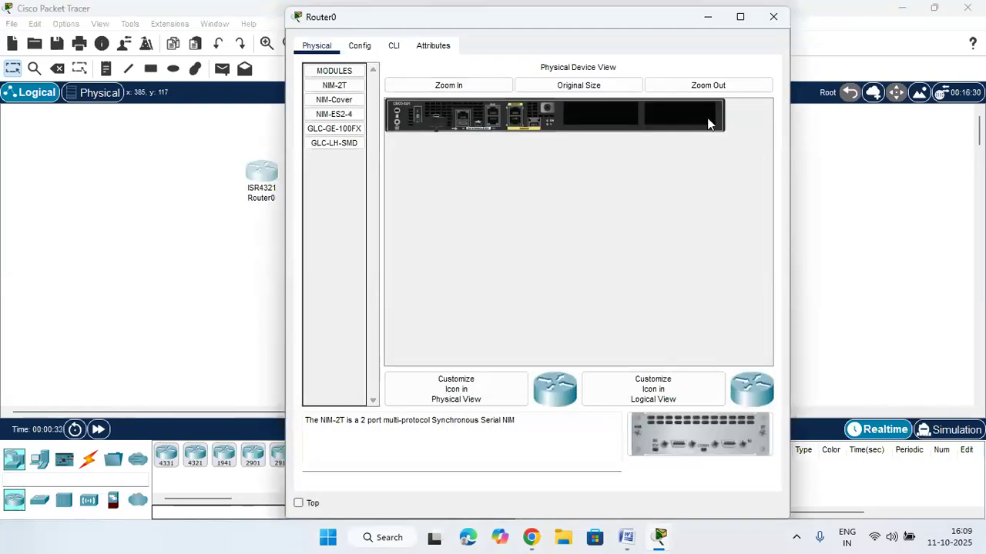
pyautogui.moveTo(682, 433); pyautogui.dragTo(601, 115)
pyautogui.moveTo(678, 431); pyautogui.dragTo(668, 117)
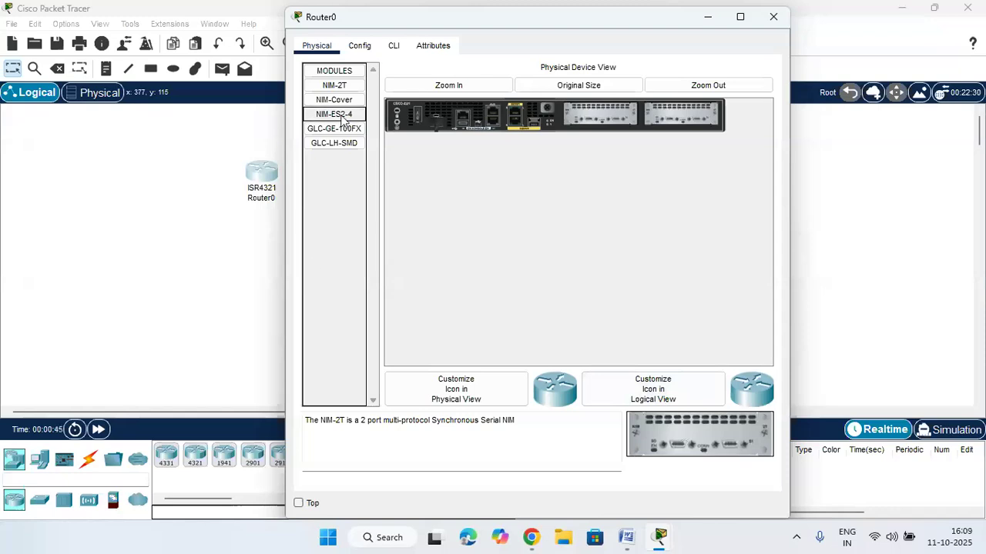
# Switch Router0's power on and watch it boot in the CLI to the initial configuration dialog
pyautogui.click(395, 47)
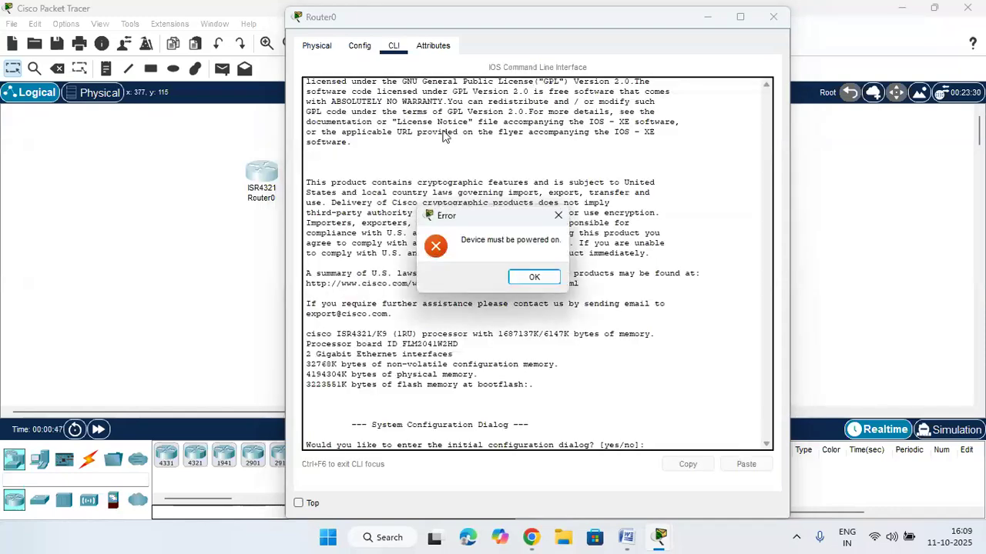
pyautogui.click(534, 278)
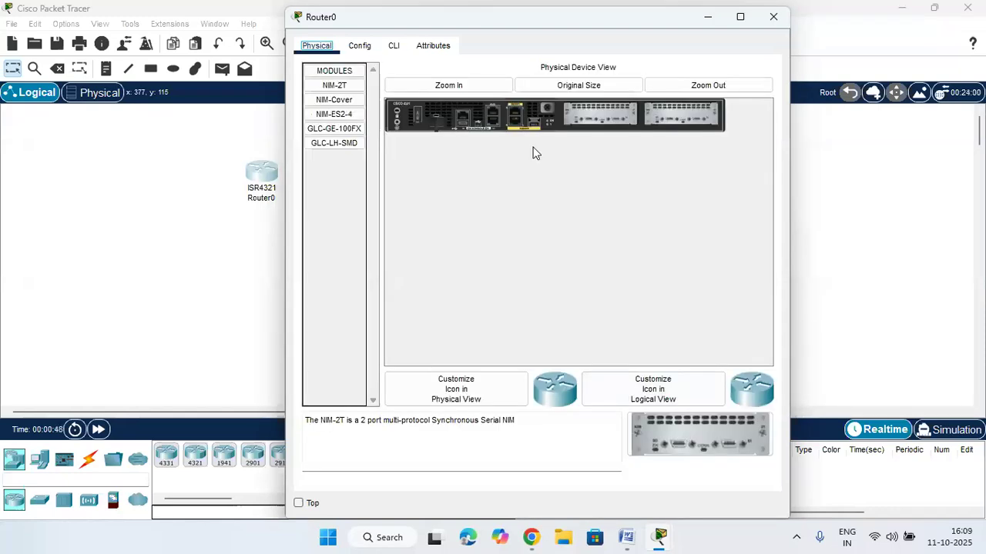
pyautogui.click(418, 119)
pyautogui.click(393, 47)
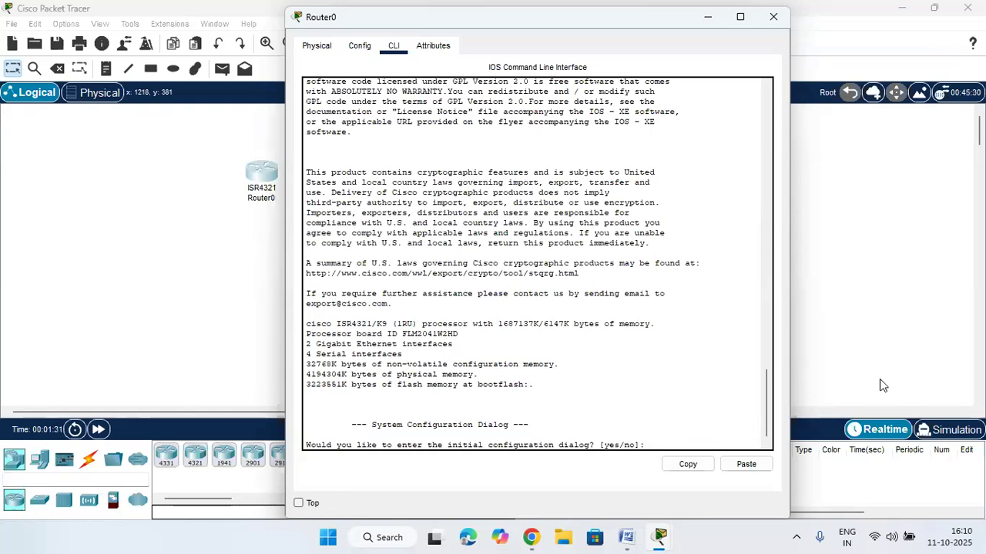
# Answer 'no' to the initial configuration dialog and continue to the Router> prompt
pyautogui.write('no')
pyautogui.press('Return')
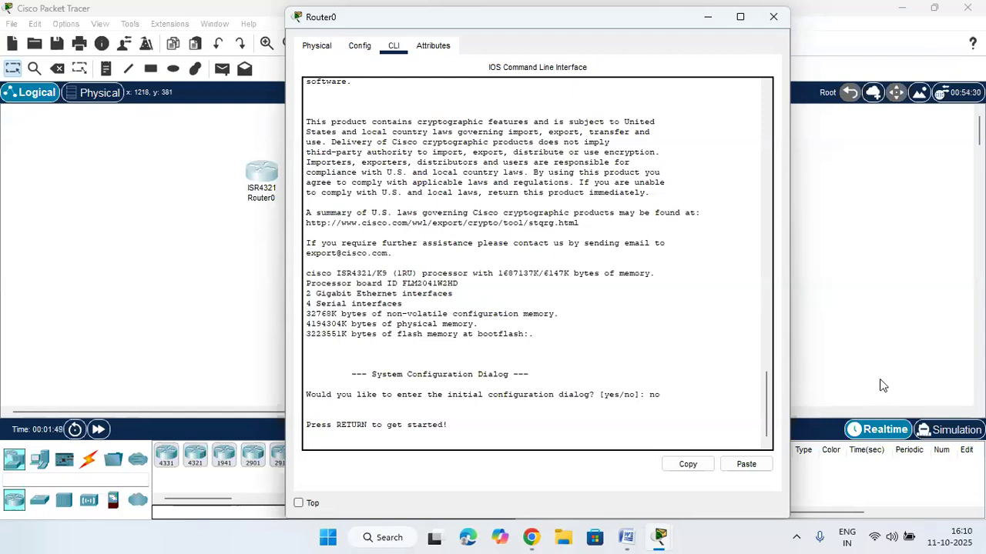
pyautogui.press('Return')
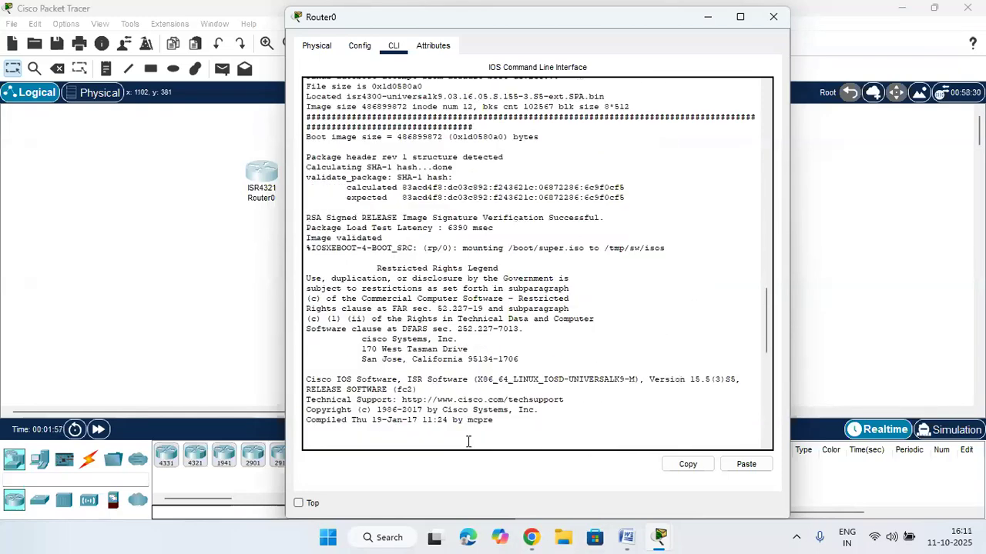
pyautogui.click(741, 18)
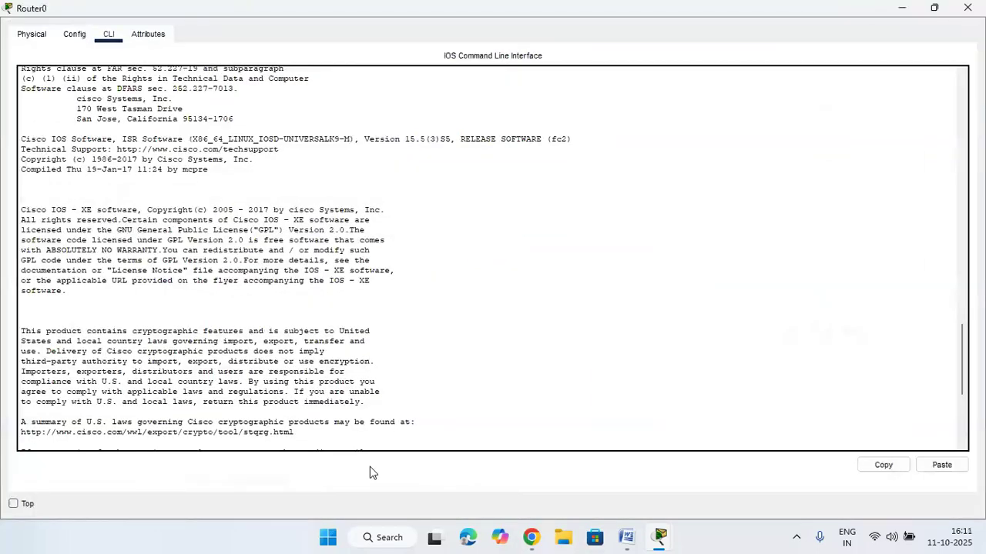
pyautogui.click(932, 9)
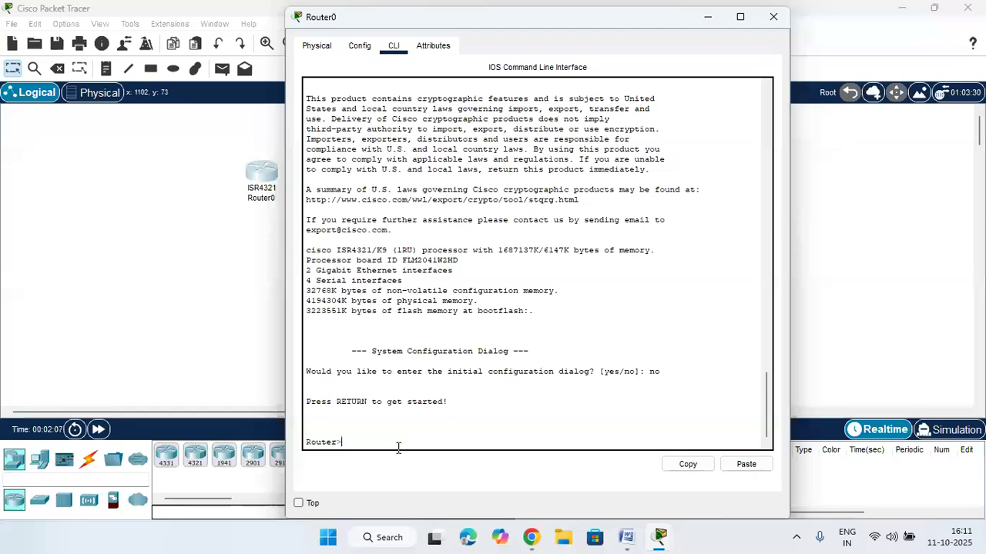
# Enter privileged mode with enable, then run configure terminal using Tab completion
pyautogui.write('enab')
pyautogui.press('Tab')
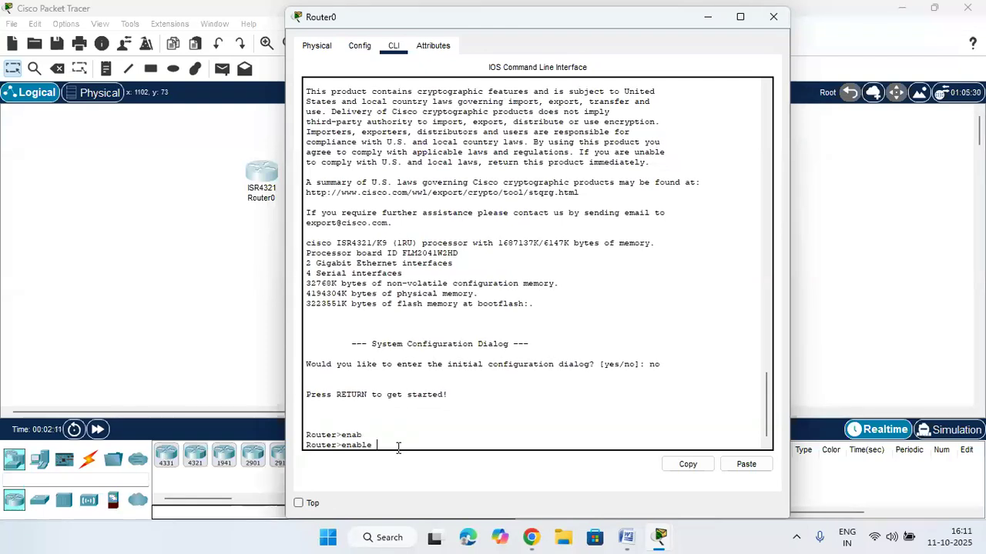
pyautogui.press('Return')
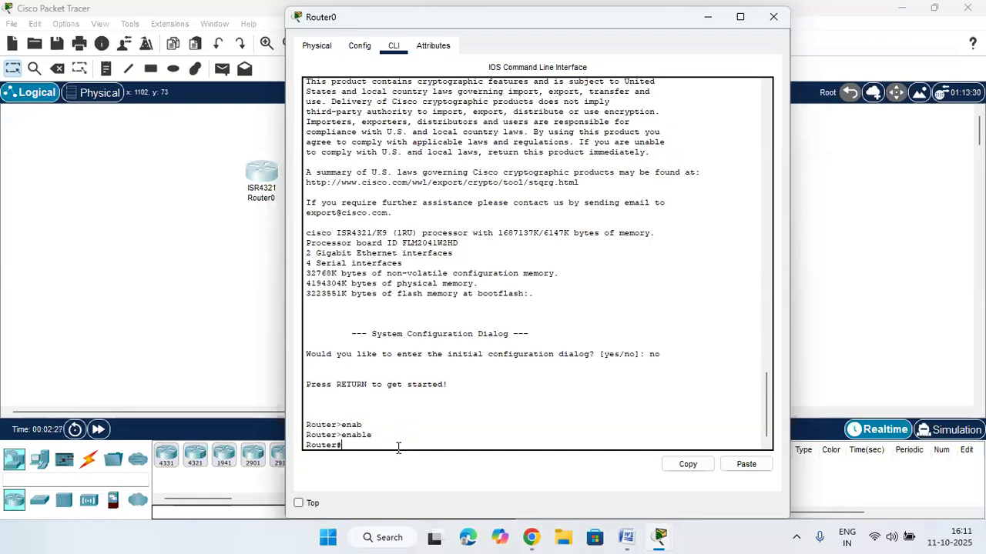
pyautogui.write('con')
pyautogui.press('Tab')
pyautogui.write('n')
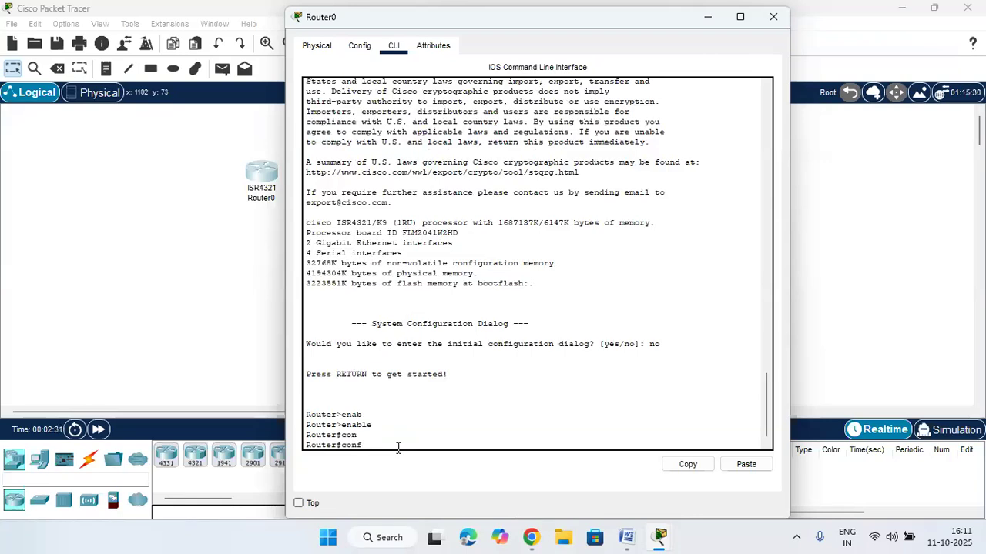
pyautogui.write('f')
pyautogui.press('Tab')
pyautogui.write('te')
pyautogui.press('Tab')
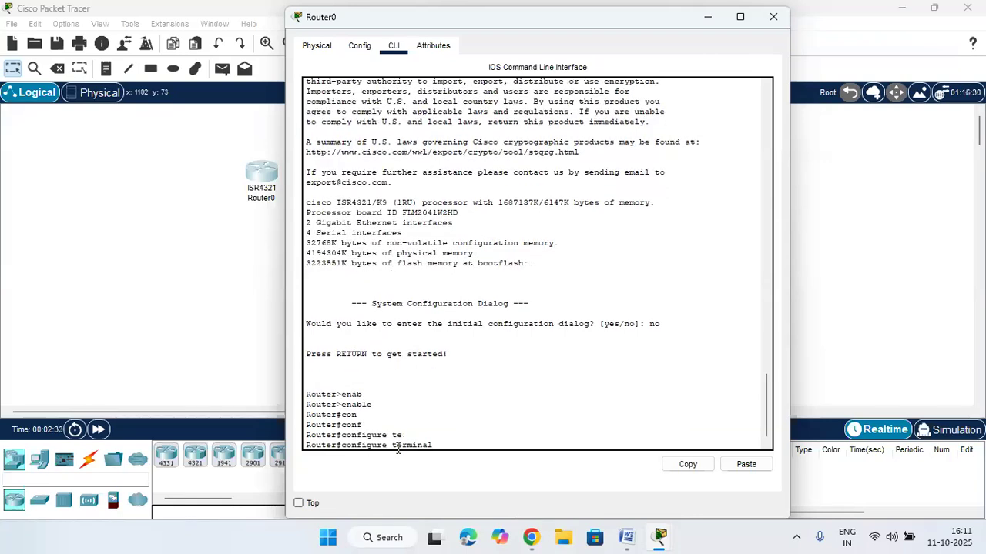
pyautogui.press('BackSpace')
pyautogui.press('BackSpace')
pyautogui.press('BackSpace')
pyautogui.press('BackSpace')
pyautogui.press('BackSpace')
pyautogui.press('BackSpace')
pyautogui.press('BackSpace')
pyautogui.press('BackSpace')
pyautogui.press('Return')
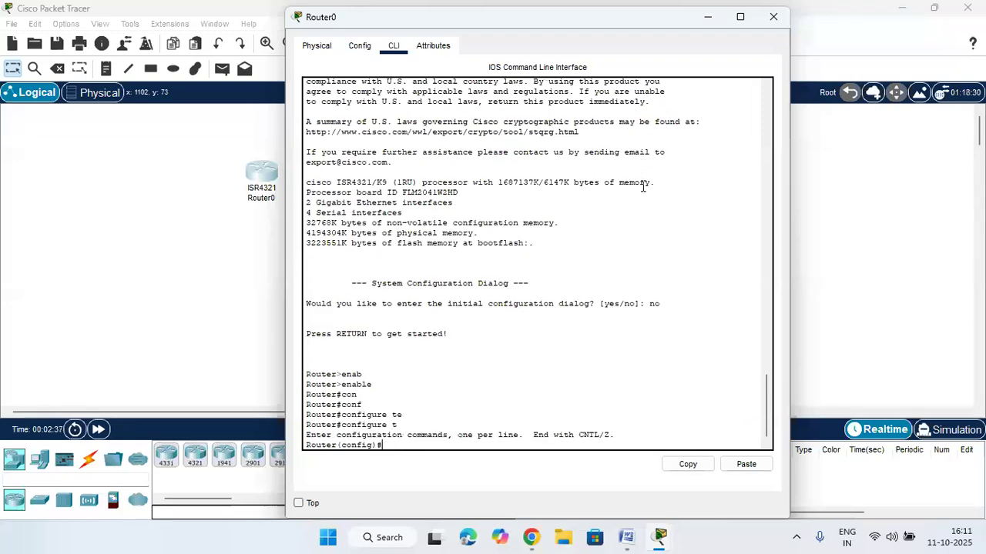
# Exit and re-enter global configuration with configure, choosing terminal, to reach Router(config)#
pyautogui.write('exit')
pyautogui.press('Return')
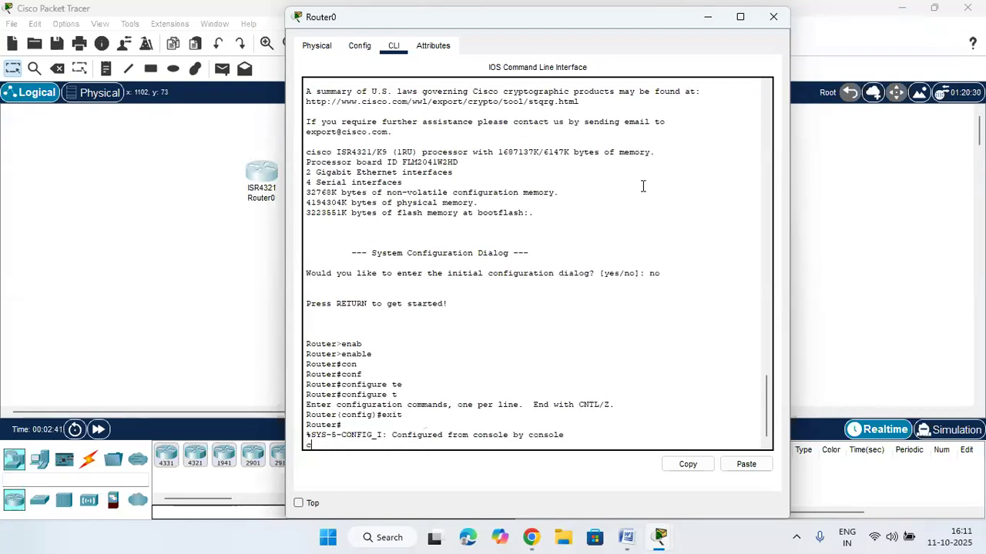
pyautogui.press('Return')
pyautogui.press('Return')
pyautogui.write('conf')
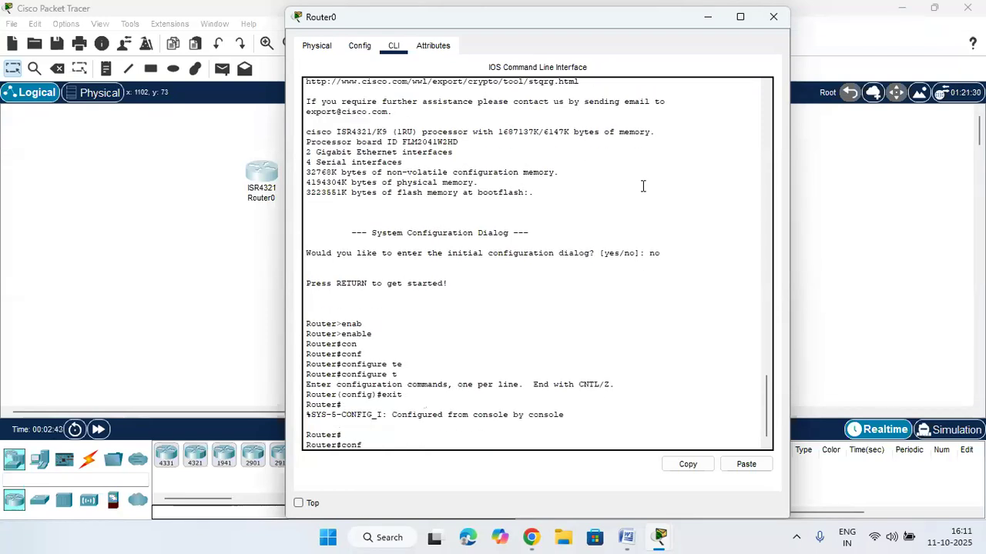
pyautogui.press('Tab')
pyautogui.press('Return')
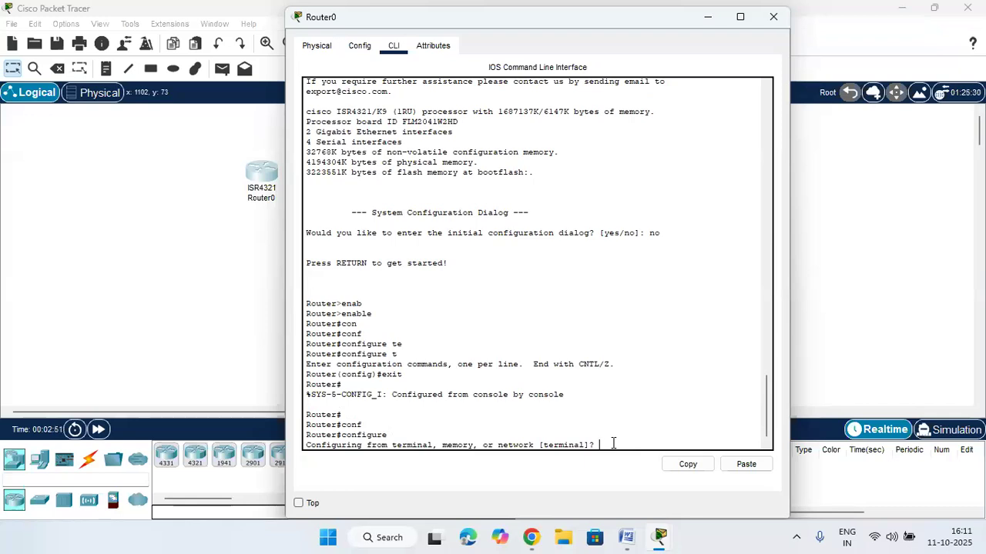
pyautogui.press('Return')
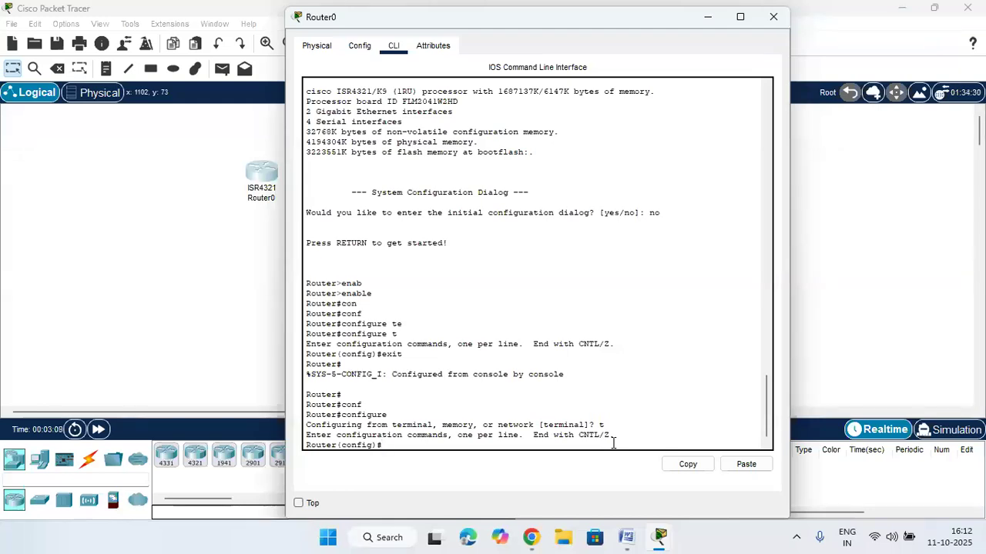
# Set the router's hostname to the chosen name with the hostname command
pyautogui.write('hos')
pyautogui.press('Tab')
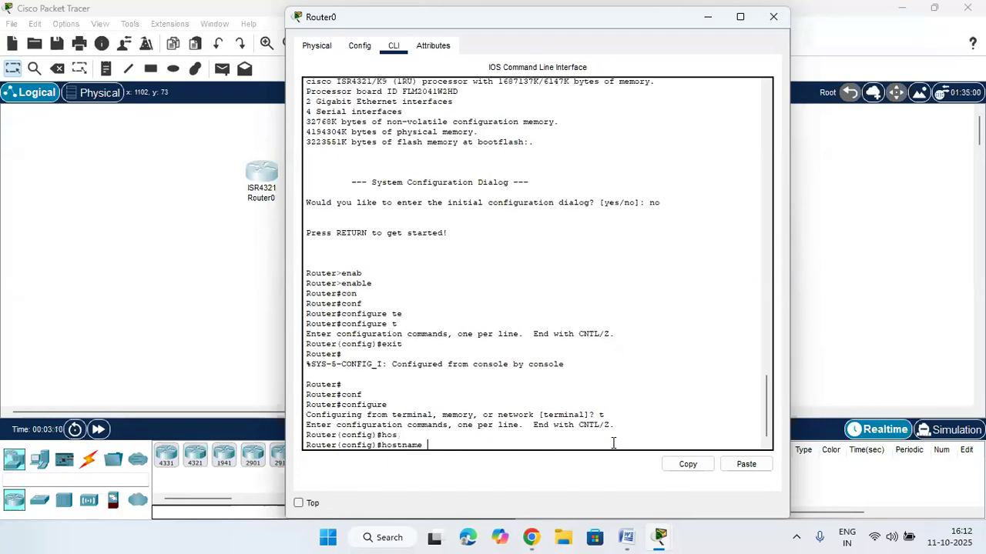
pyautogui.write('raghuveer')
pyautogui.press('Return')
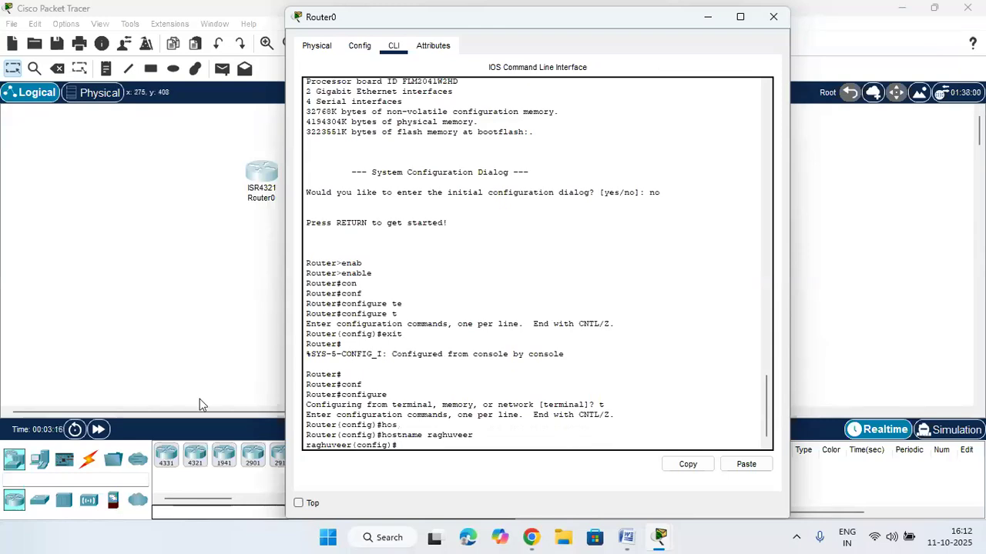
# Rename the Router0 canvas label to the same name as the new hostname
pyautogui.moveTo(473, 22); pyautogui.dragTo(609, 24)
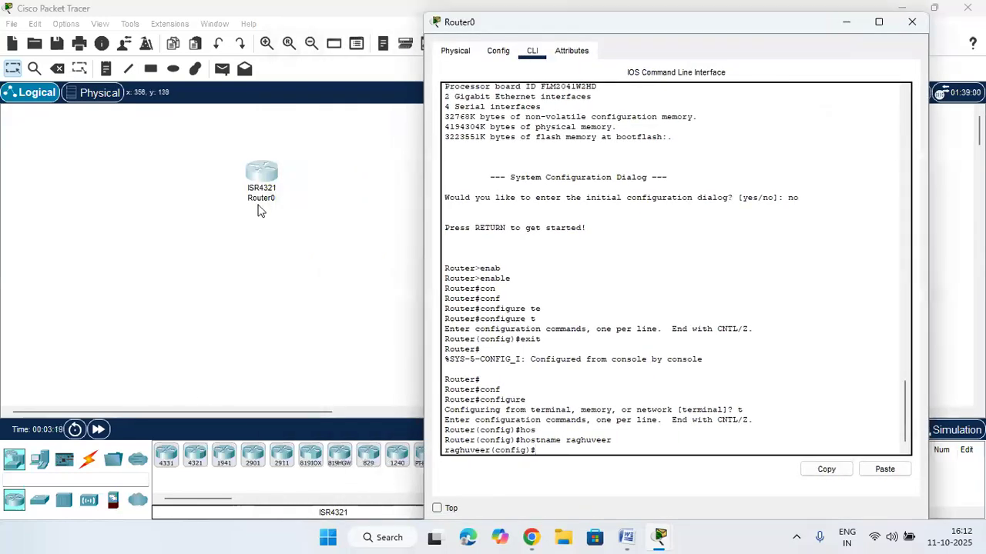
pyautogui.click(261, 202)
pyautogui.moveTo(274, 199); pyautogui.dragTo(230, 206)
pyautogui.write('raghuveer')
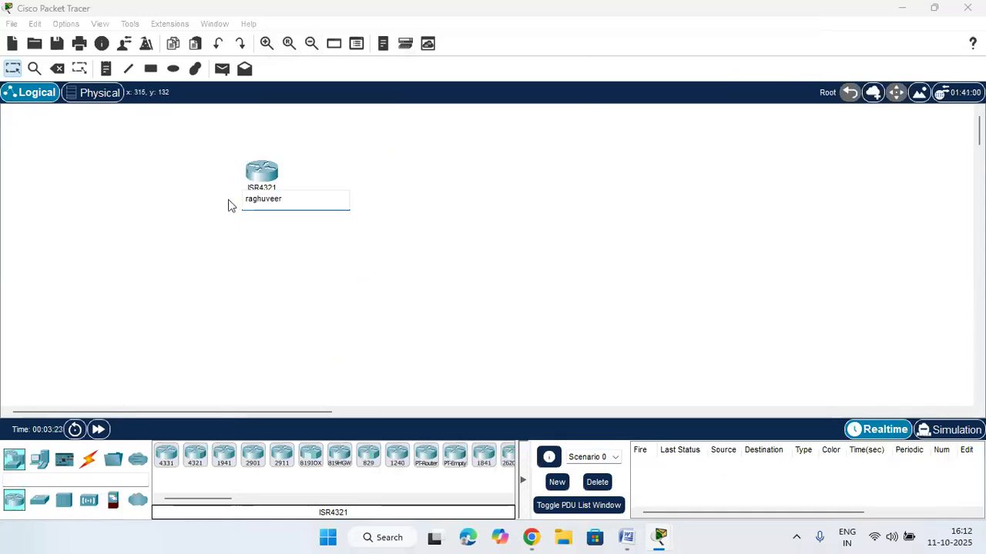
pyautogui.click(542, 252)
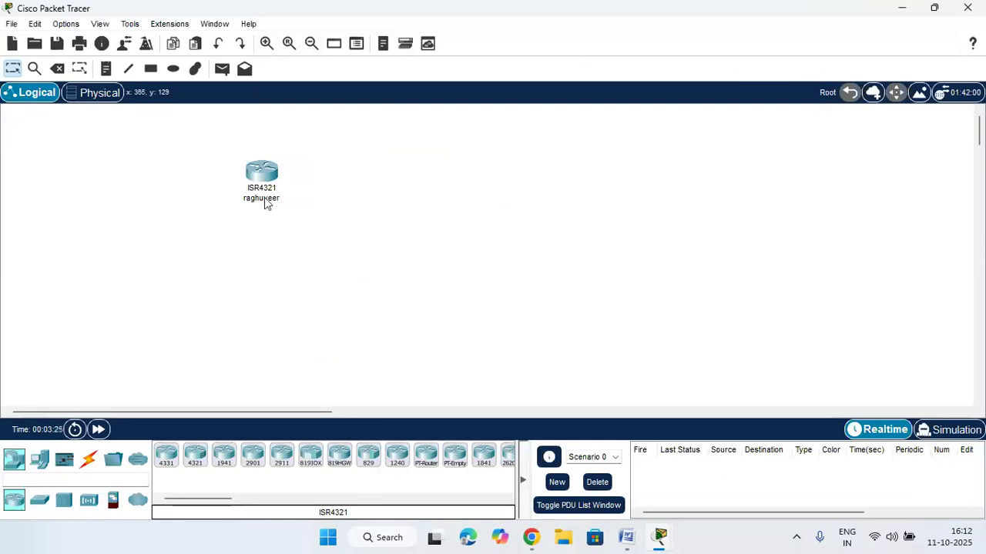
pyautogui.click(267, 200)
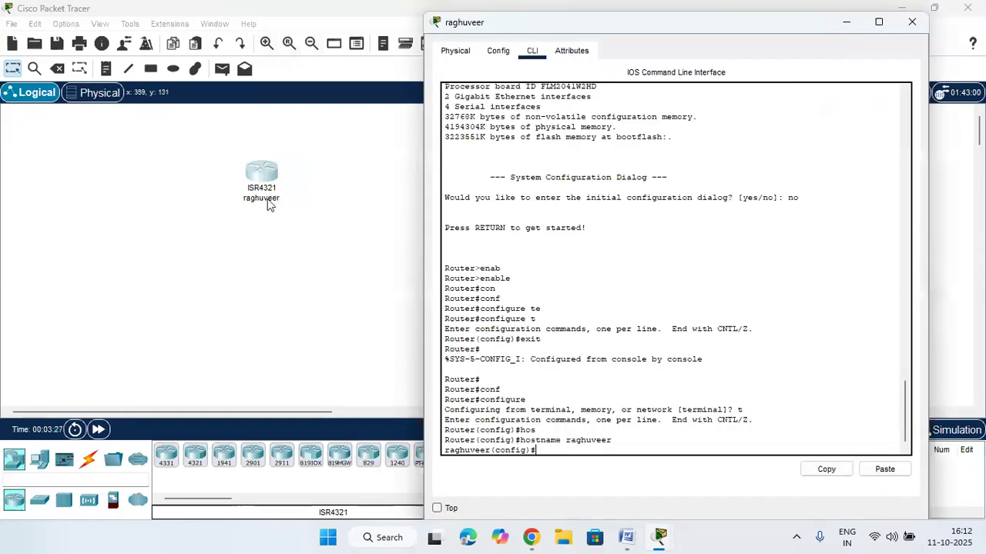
pyautogui.click(288, 236)
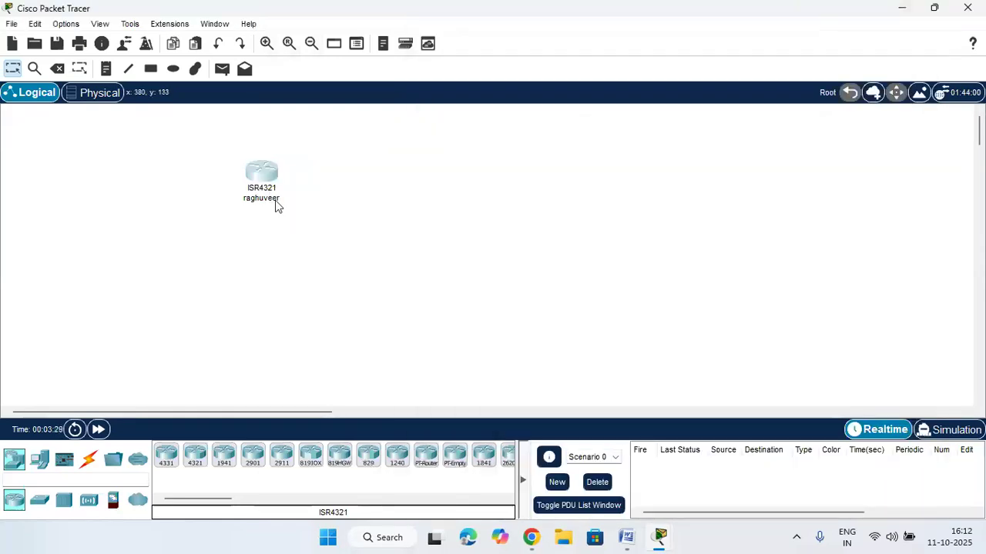
pyautogui.click(276, 201)
pyautogui.click(428, 239)
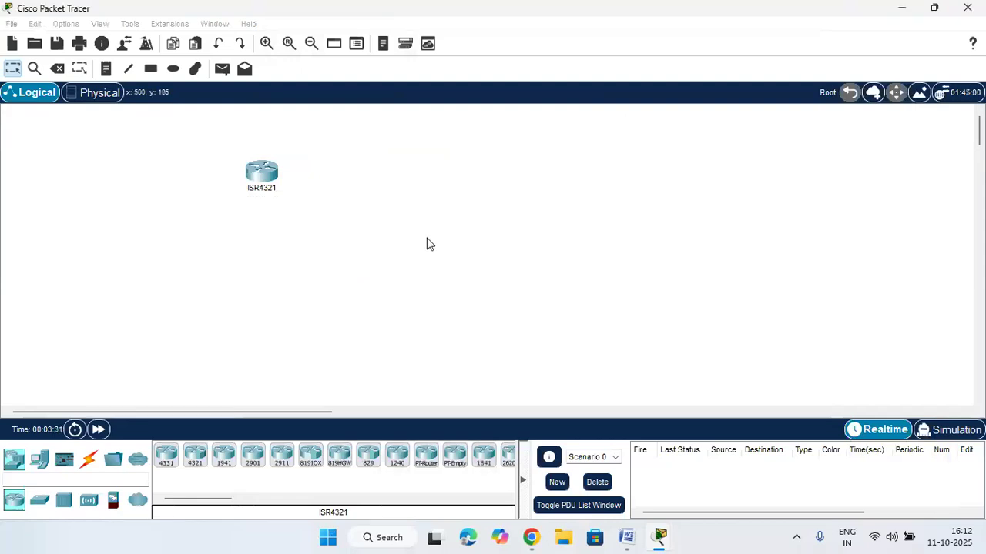
# Reopen the renamed router's command line, then bring up the Zoom meeting in Chrome
pyautogui.click(262, 178)
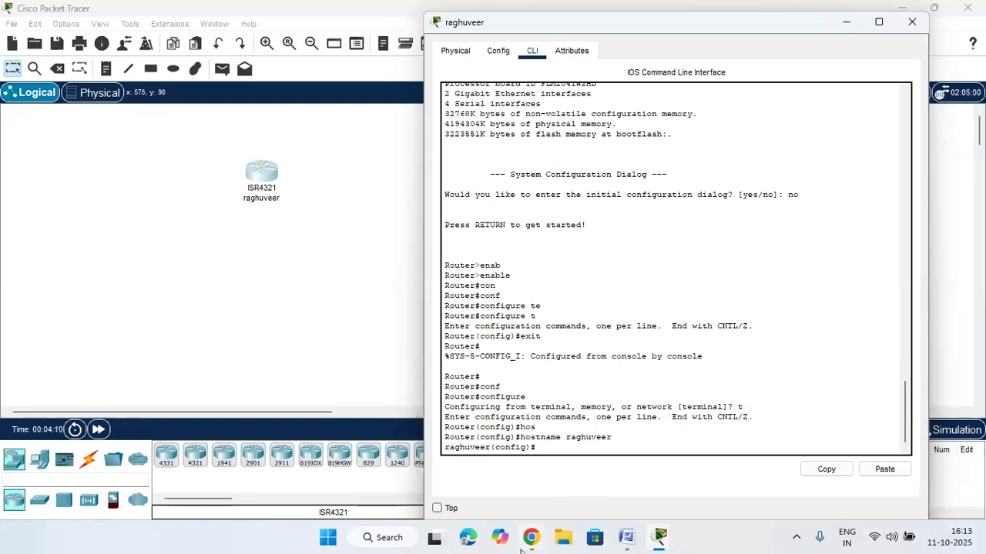
pyautogui.moveTo(531, 538)
pyautogui.click(517, 470)
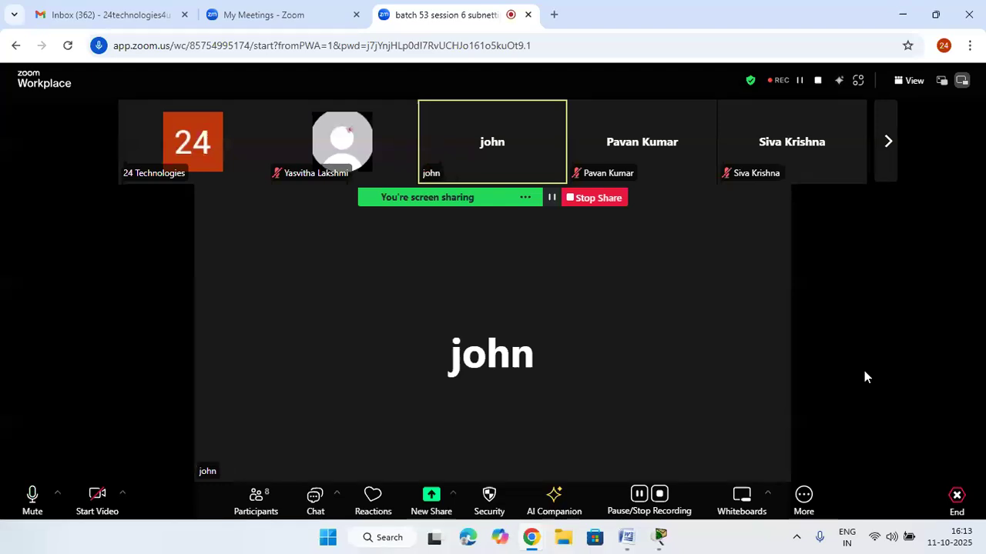
pyautogui.click(265, 508)
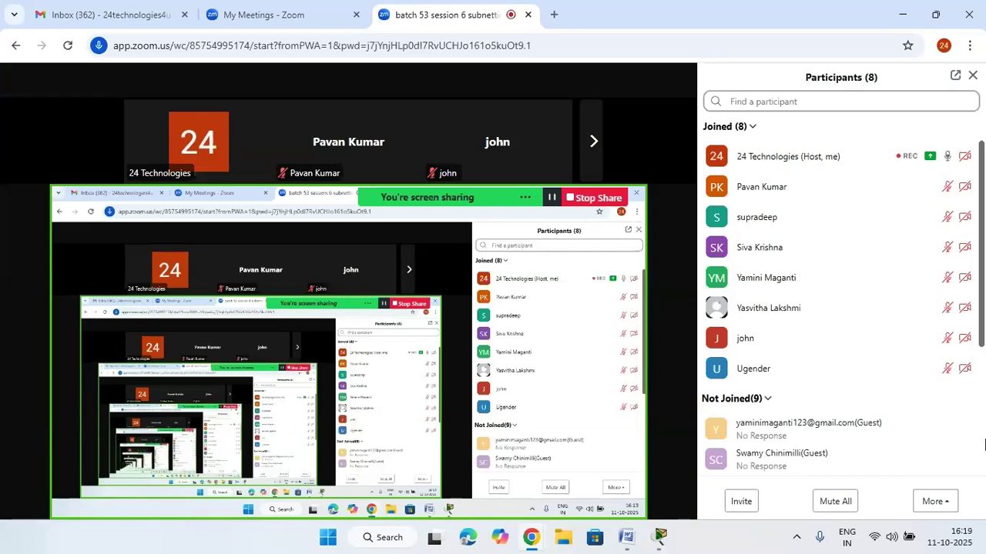
pyautogui.moveTo(652, 542)
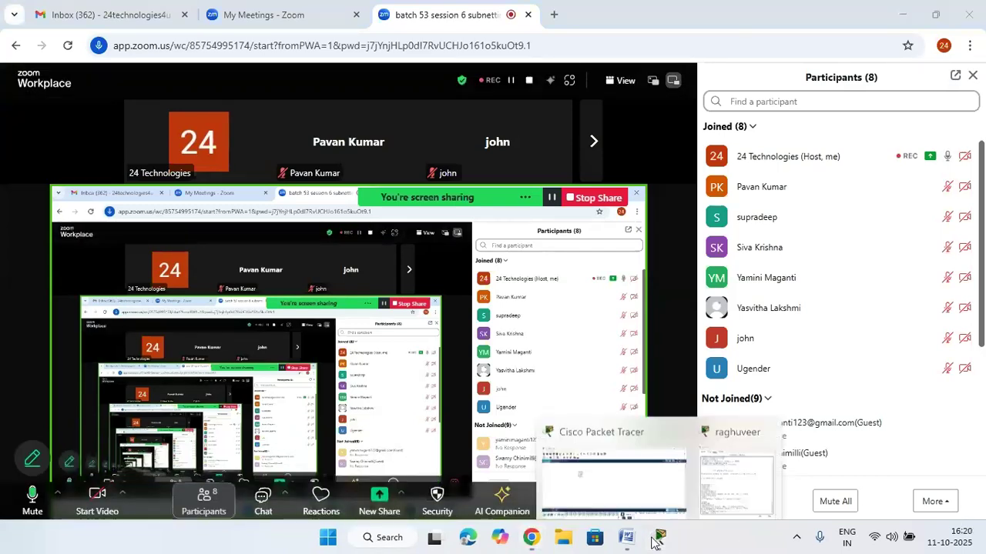
pyautogui.click(628, 471)
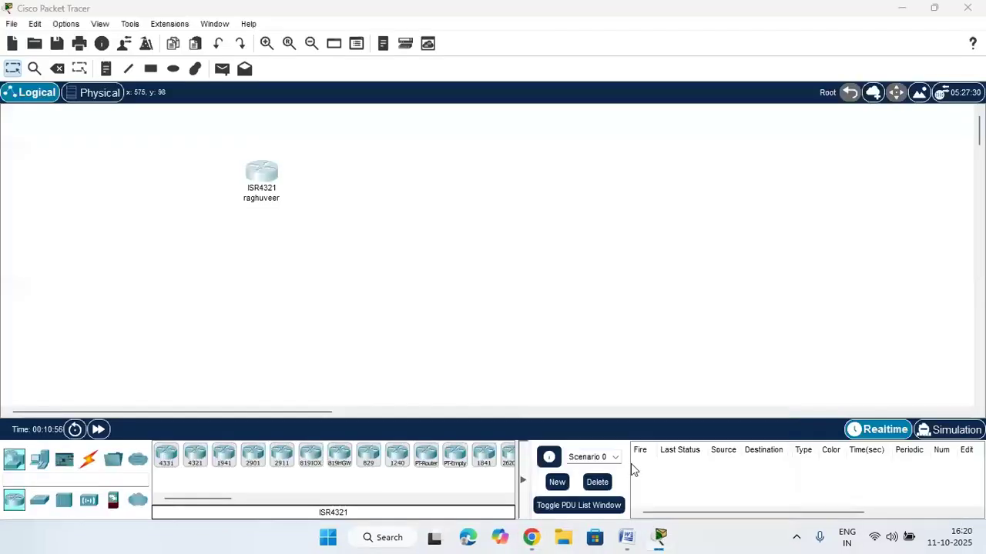
# Open the renamed ISR4321 router's CLI tab in Packet Tracer
pyautogui.click(269, 174)
pyautogui.click(269, 180)
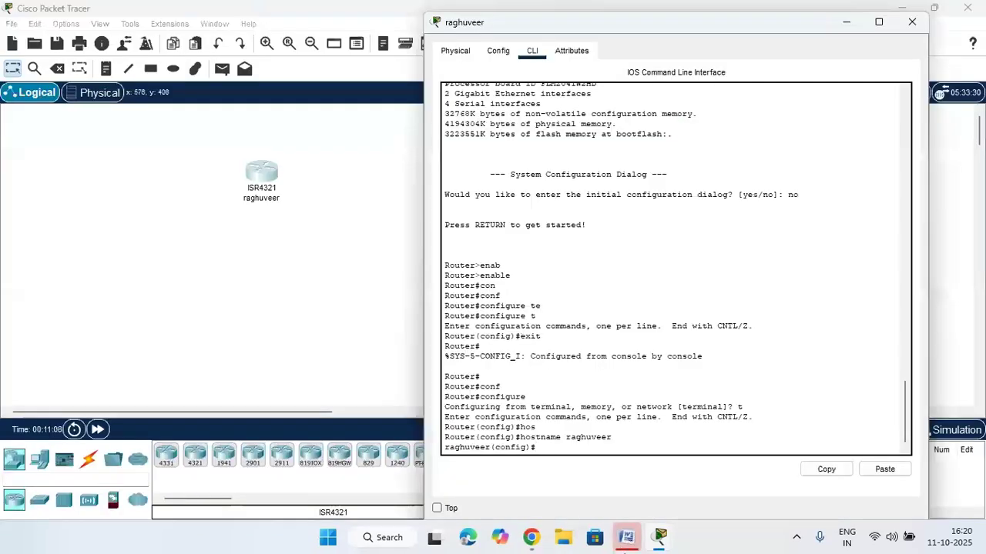
pyautogui.click(626, 537)
# Scroll the Word notes to the telnet and console password sections, placing the cursor after 'line console 0'
pyautogui.scroll(-5, 551, 412)
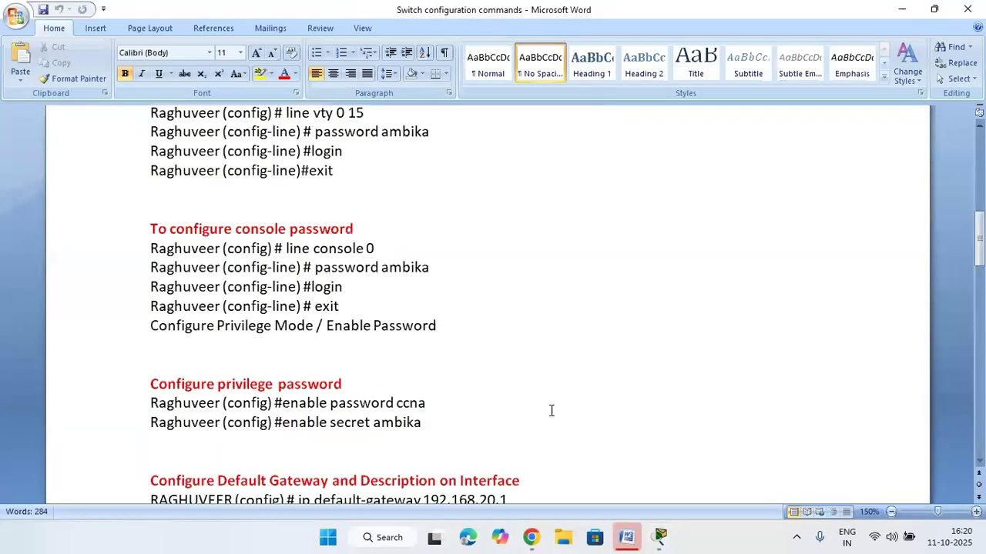
pyautogui.scroll(2, 204, 193)
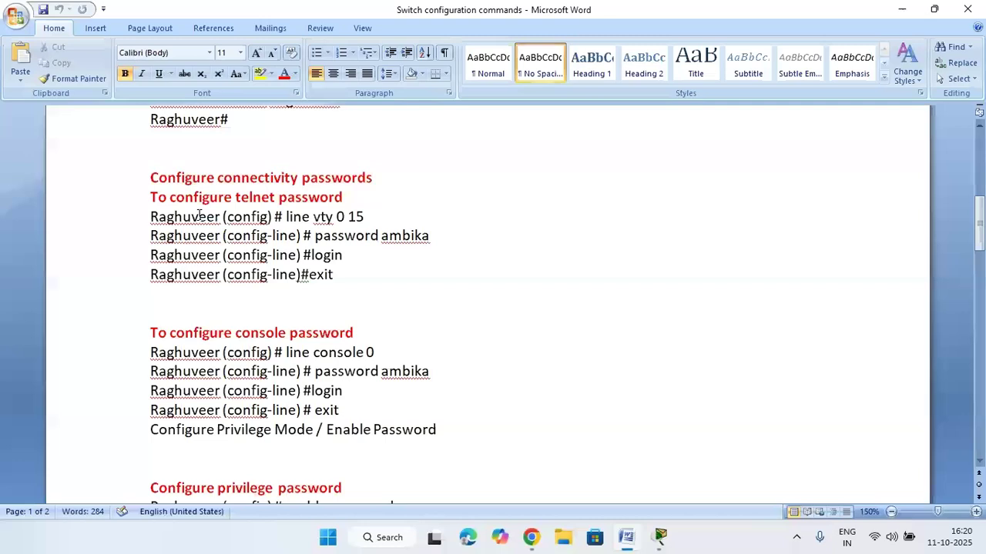
pyautogui.moveTo(365, 218); pyautogui.dragTo(286, 217)
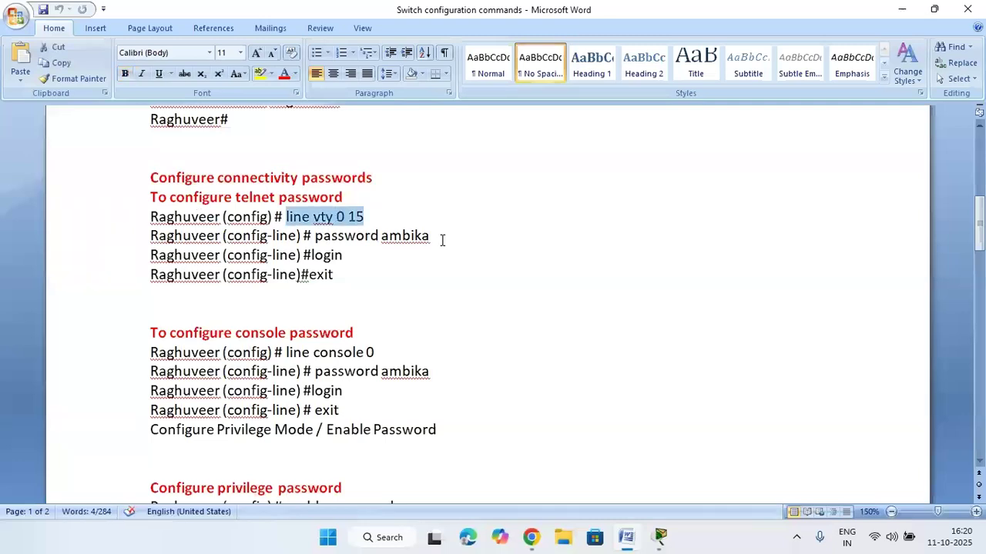
pyautogui.scroll(3, 223, 157)
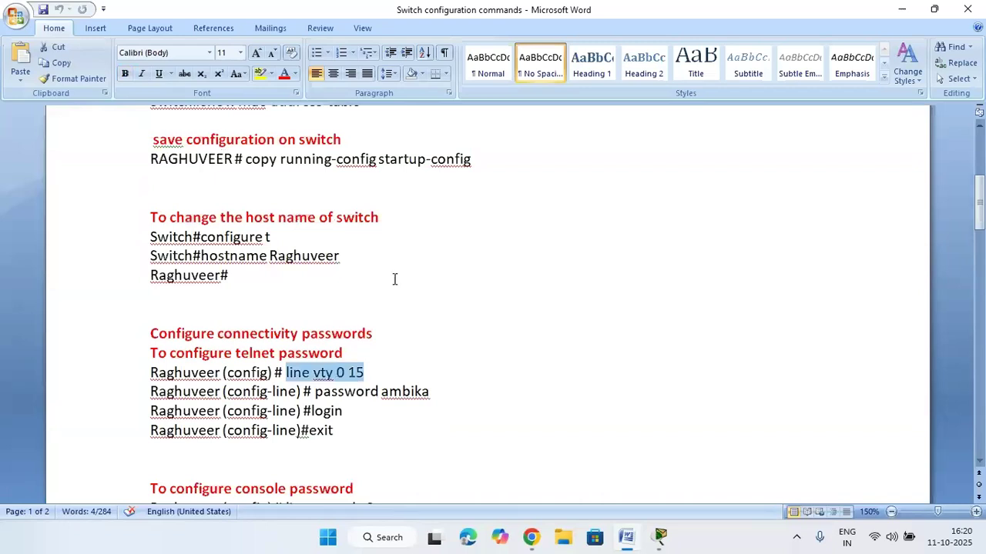
pyautogui.scroll(-1, 433, 293)
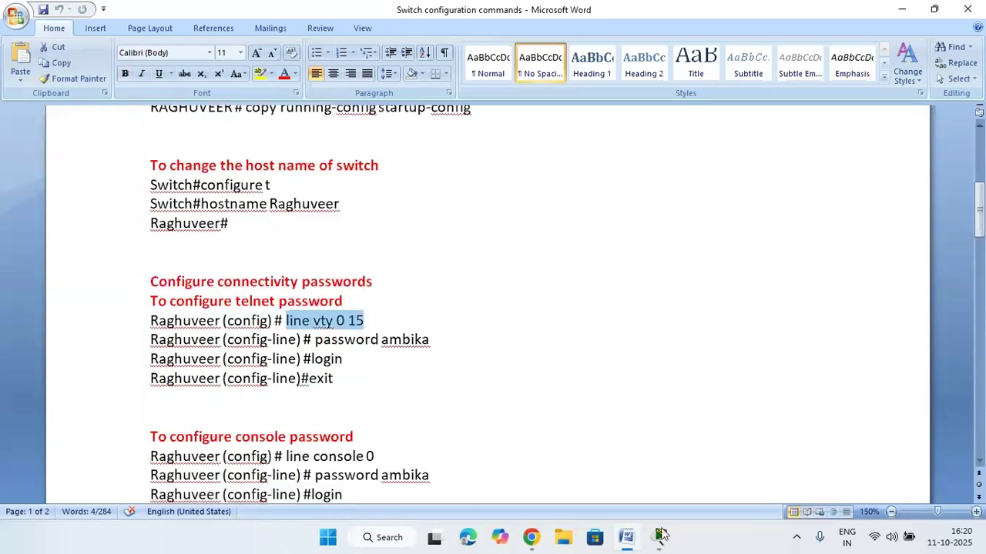
pyautogui.scroll(-1, 389, 359)
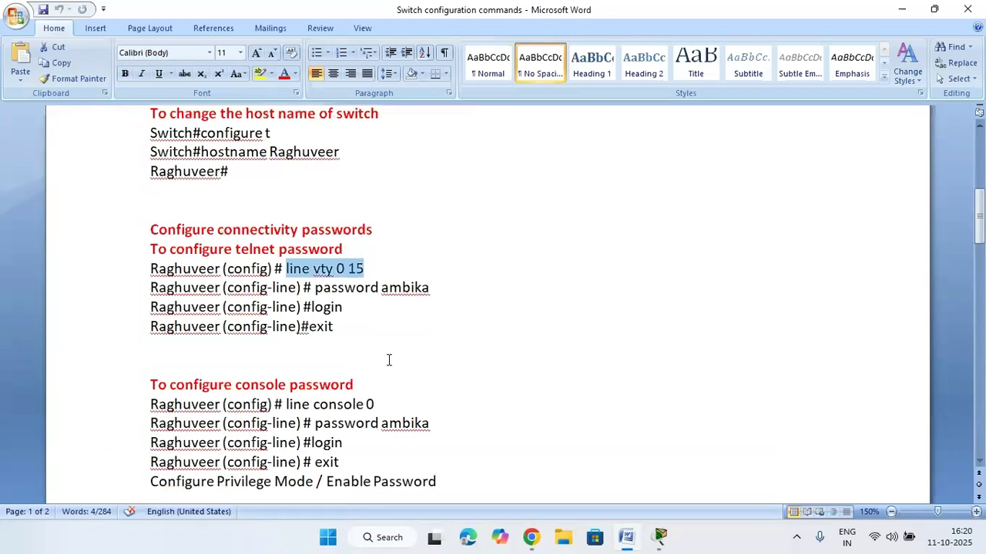
pyautogui.scroll(-1, 500, 370)
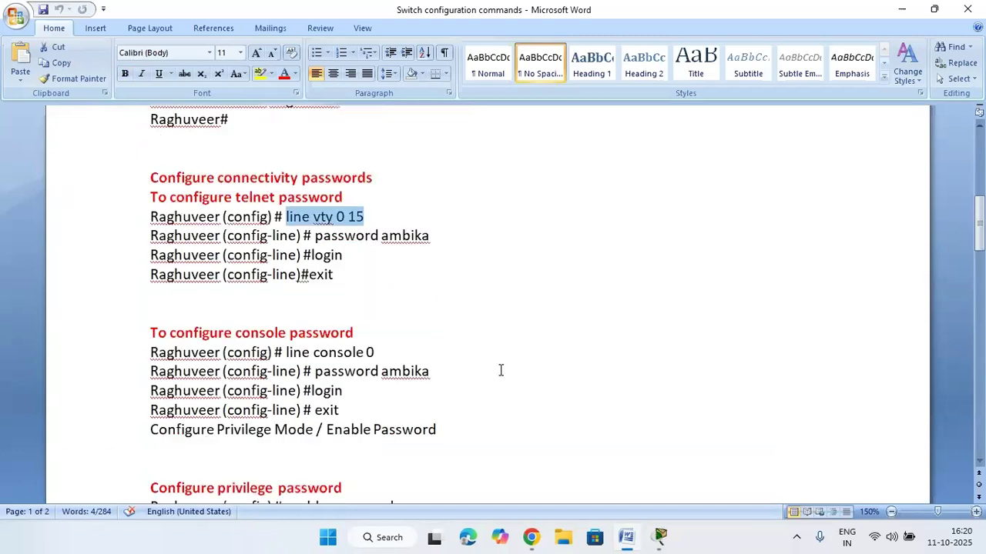
pyautogui.click(385, 351)
# Enter console line configuration with 'line console 0' in the router CLI
pyautogui.moveTo(386, 352); pyautogui.dragTo(300, 356)
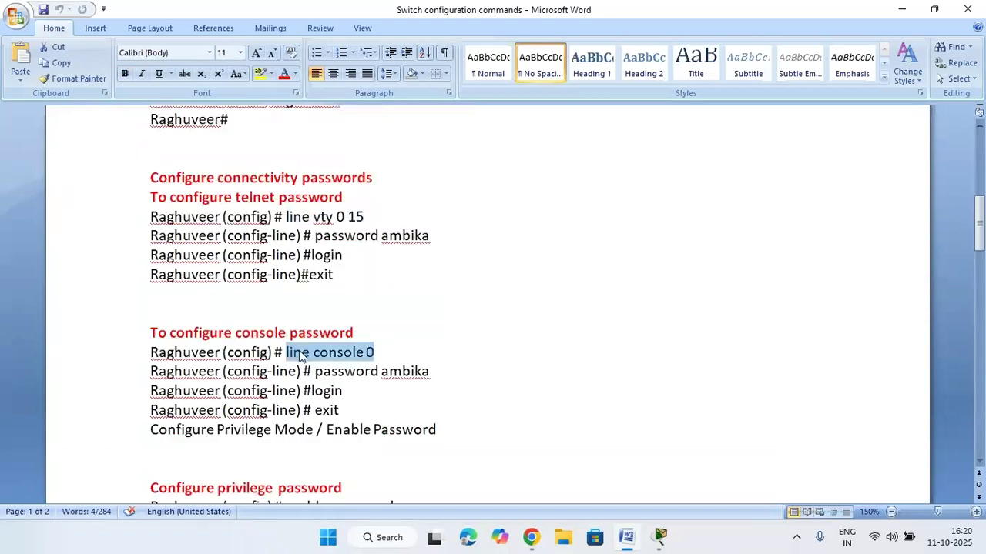
pyautogui.moveTo(654, 536)
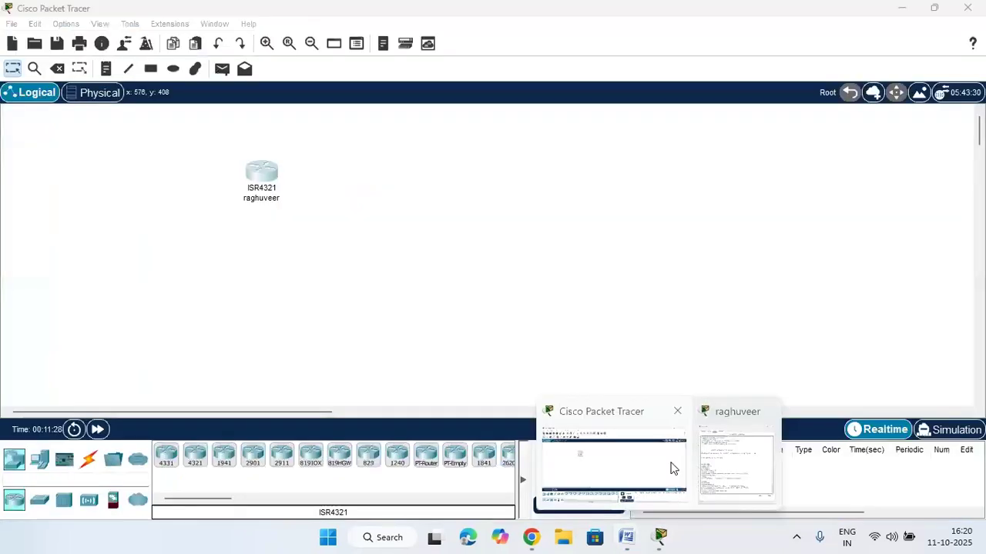
pyautogui.click(672, 468)
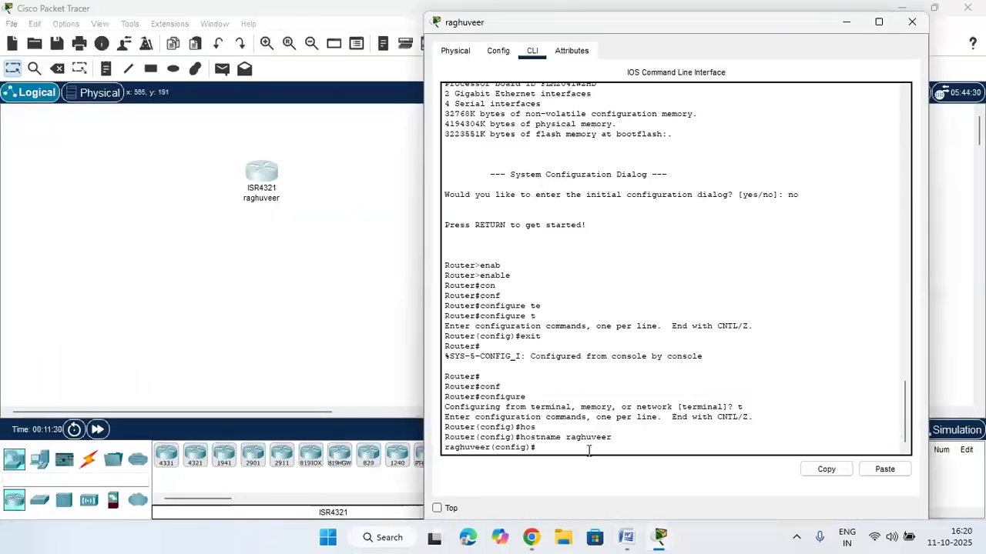
pyautogui.write('lon')
pyautogui.press('Tab')
pyautogui.press('BackSpace')
pyautogui.press('BackSpace')
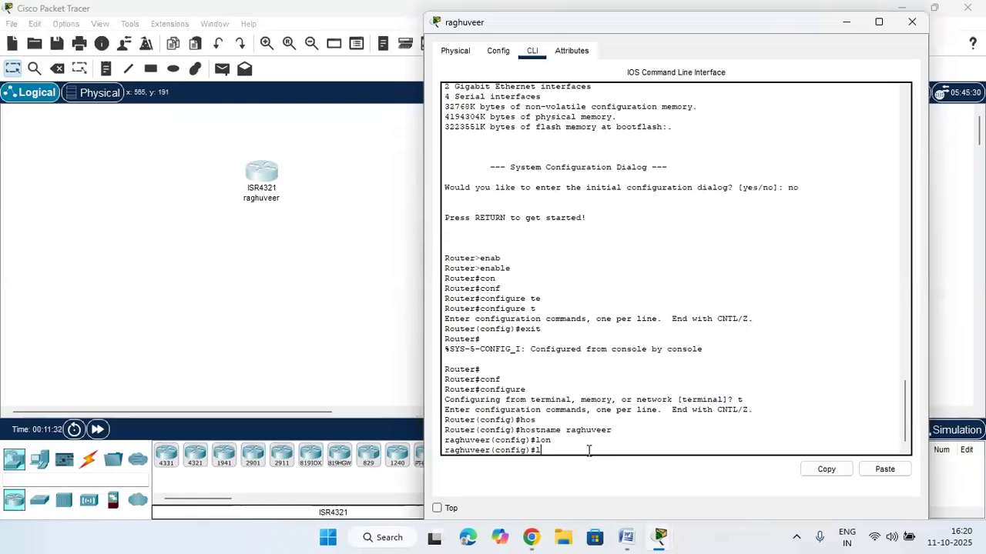
pyautogui.write('in')
pyautogui.press('Tab')
pyautogui.write('con')
pyautogui.press('Tab')
pyautogui.write('v')
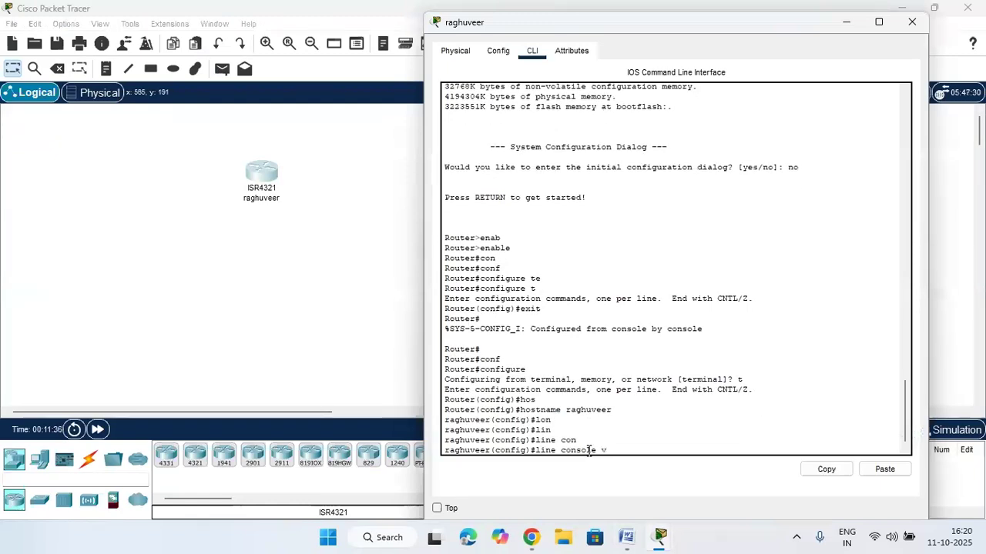
pyautogui.click(628, 537)
pyautogui.click(628, 533)
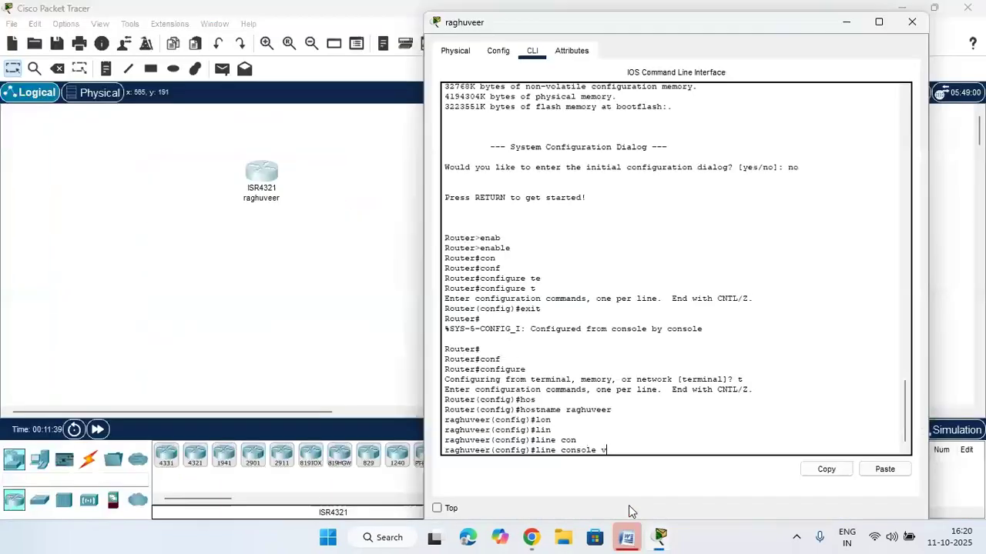
pyautogui.press('BackSpace')
pyautogui.write('0')
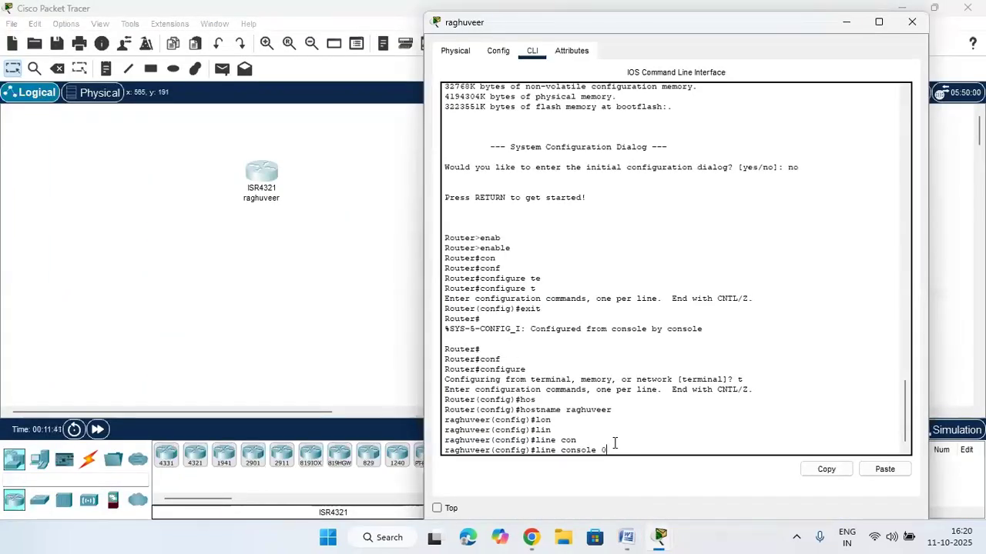
pyautogui.press('Return')
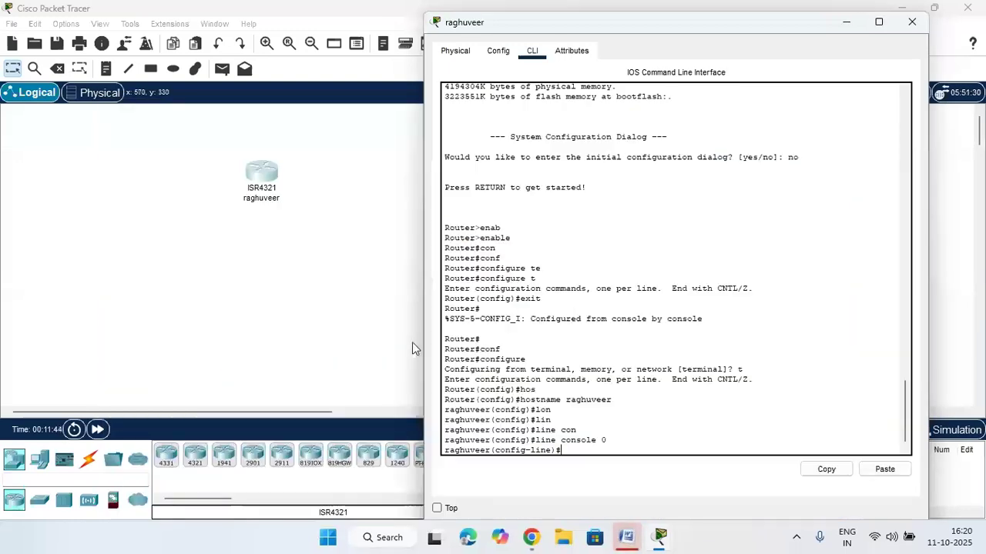
# Set the console line password with the password command
pyautogui.click(626, 539)
pyautogui.click(390, 352)
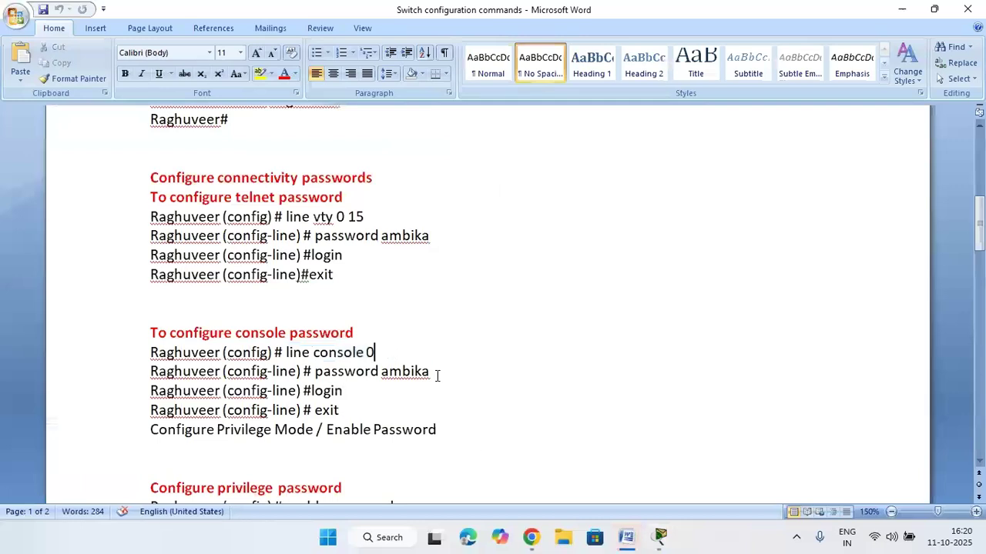
pyautogui.moveTo(437, 374); pyautogui.dragTo(314, 372)
pyautogui.click(624, 536)
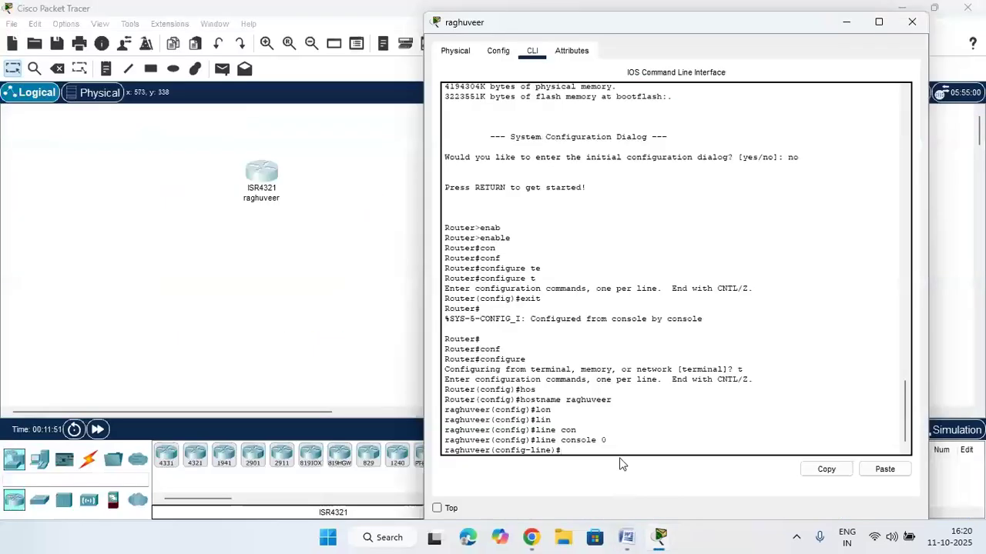
pyautogui.write('pass')
pyautogui.press('Tab')
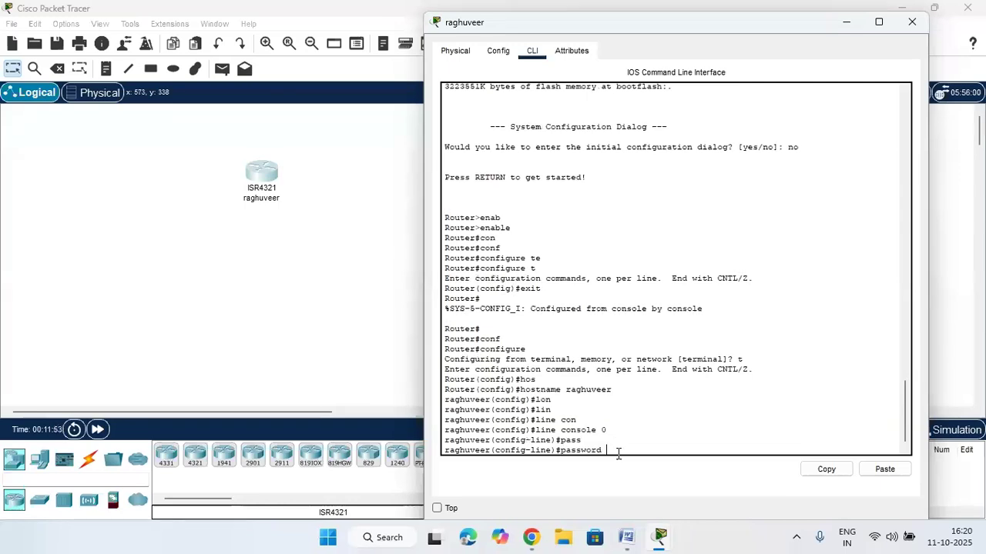
pyautogui.write('ambika')
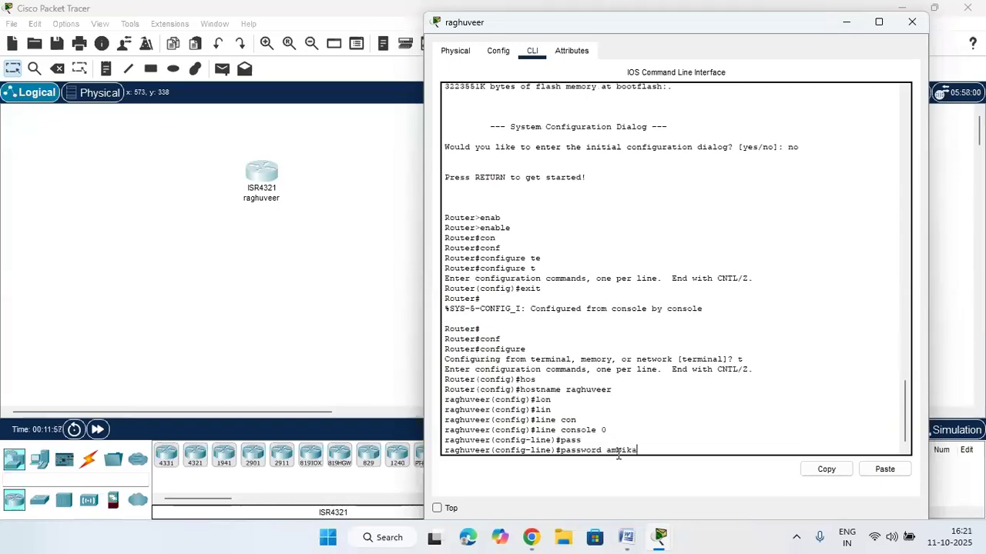
pyautogui.press('Return')
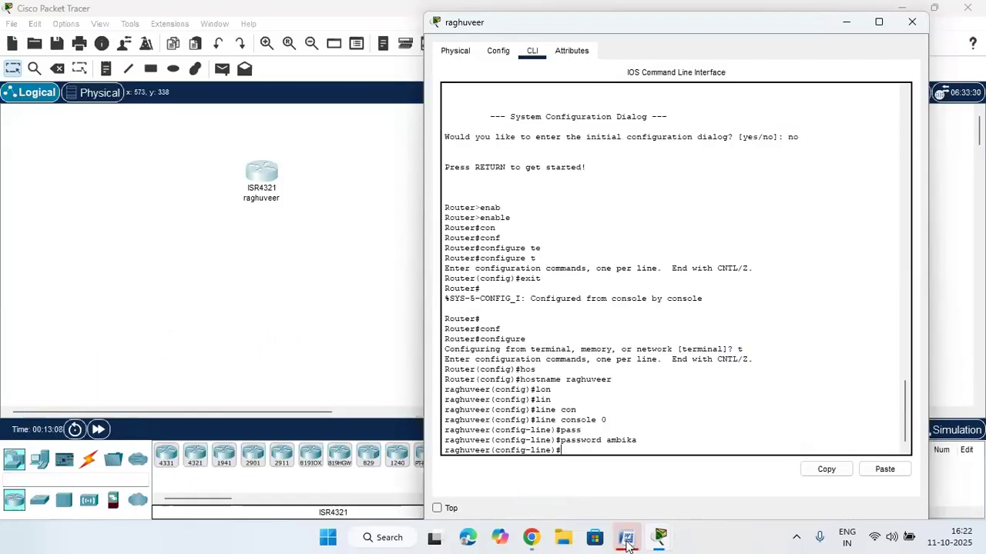
# Enable 'login' on the console line and exit back to global configuration
pyautogui.click(626, 544)
pyautogui.click(343, 390)
pyautogui.moveTo(343, 390); pyautogui.dragTo(311, 391)
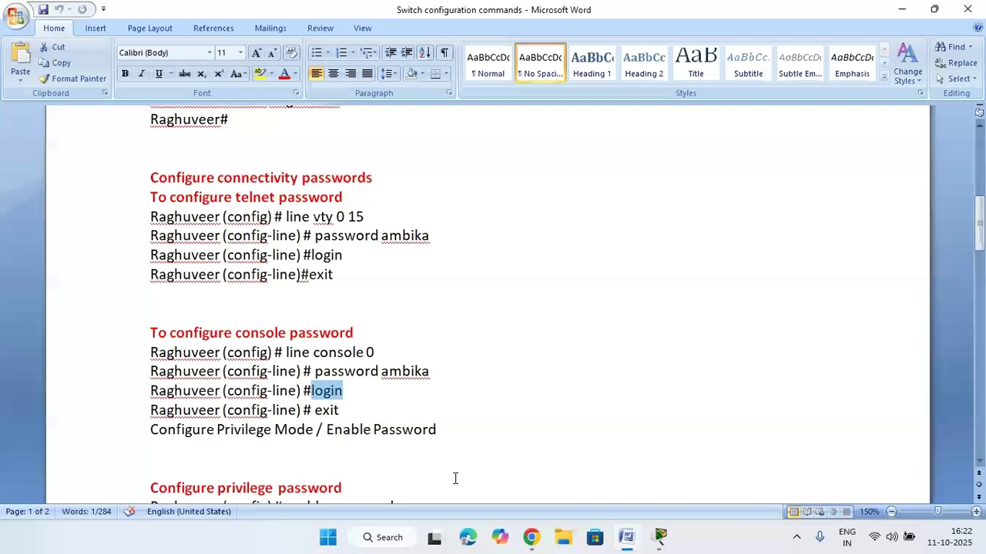
pyautogui.click(626, 539)
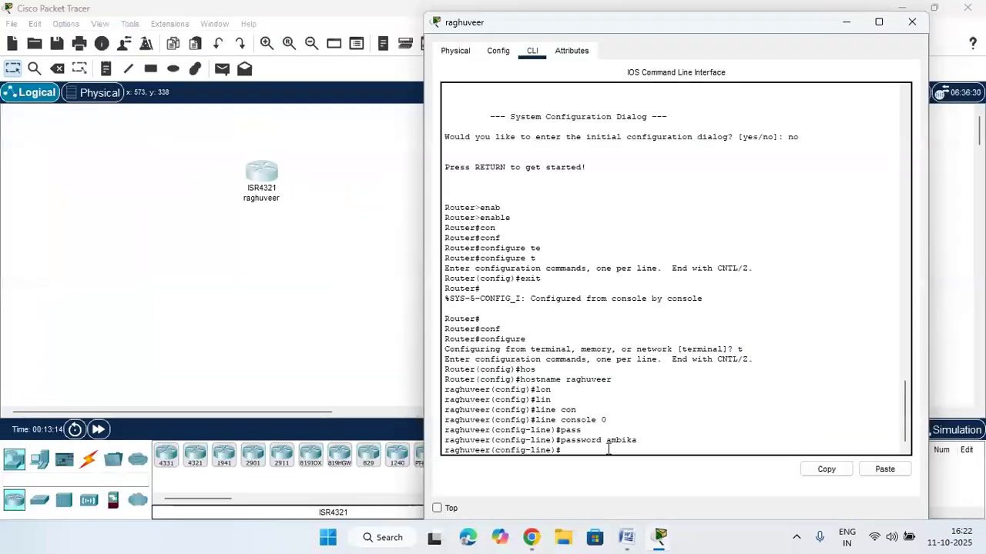
pyautogui.write('login')
pyautogui.press('BackSpace')
pyautogui.write('n')
pyautogui.press('Return')
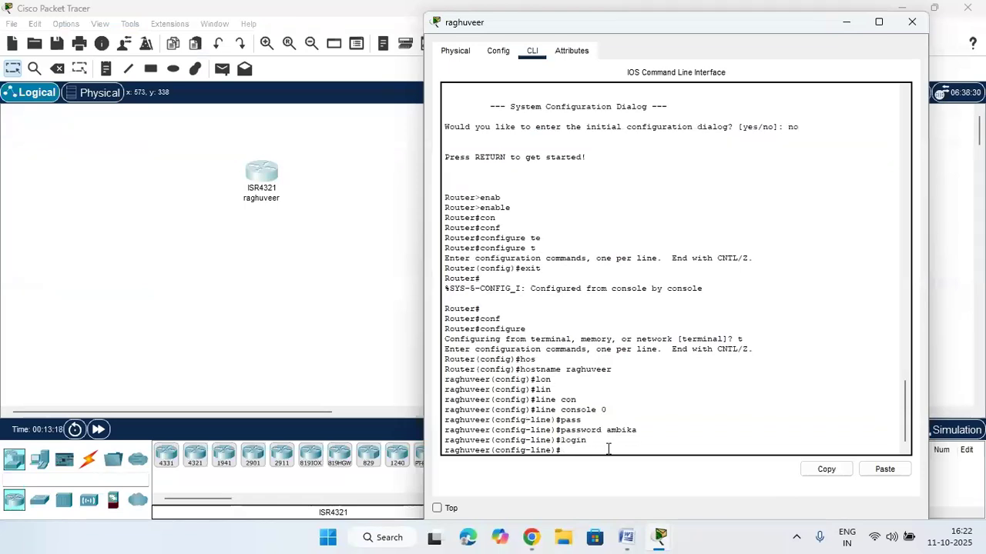
pyautogui.write('exit')
pyautogui.press('BackSpace')
pyautogui.press('BackSpace')
pyautogui.press('BackSpace')
pyautogui.write('xit')
pyautogui.press('Return')
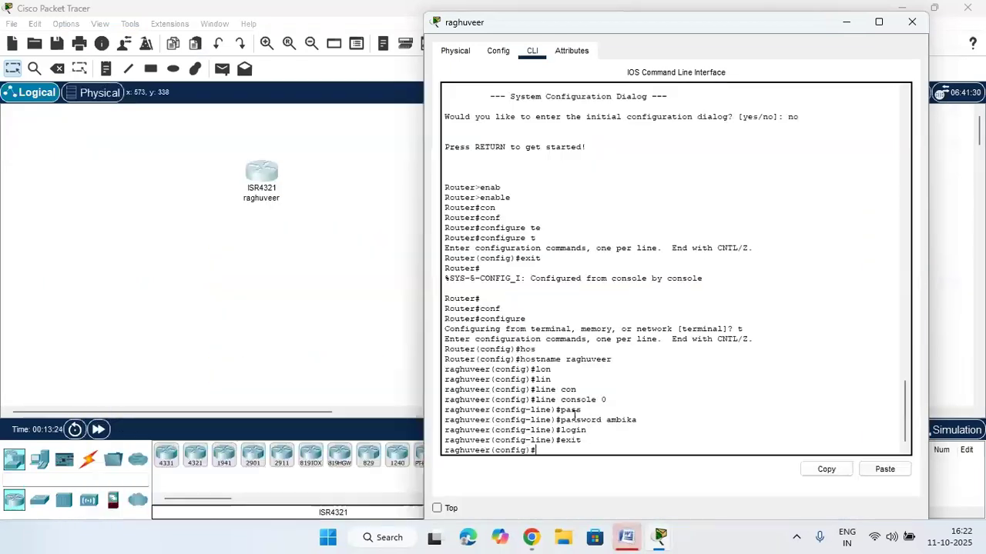
# Copy the enable password command from Word and paste it into the router CLI
pyautogui.click(622, 532)
pyautogui.scroll(-2, 500, 454)
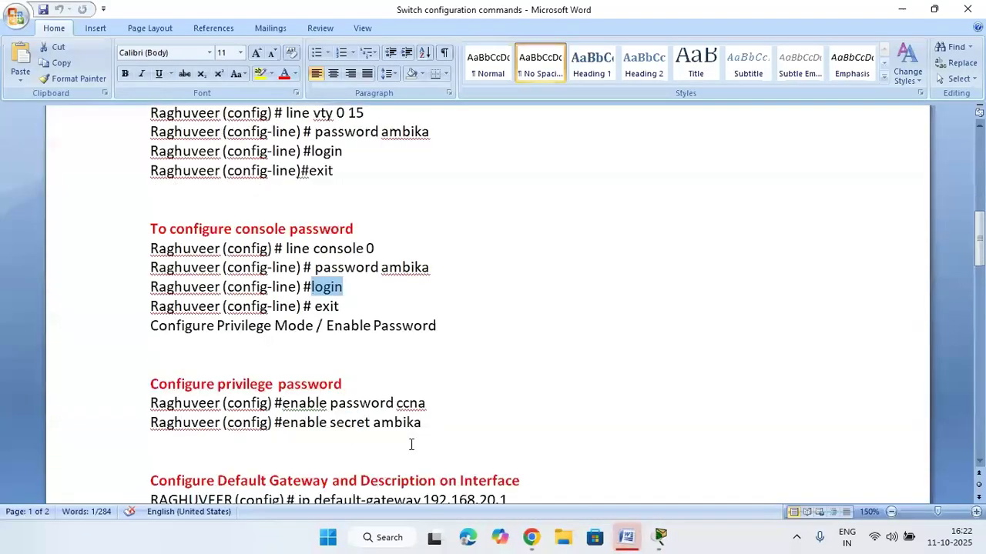
pyautogui.click(442, 407)
pyautogui.moveTo(442, 407); pyautogui.dragTo(316, 406)
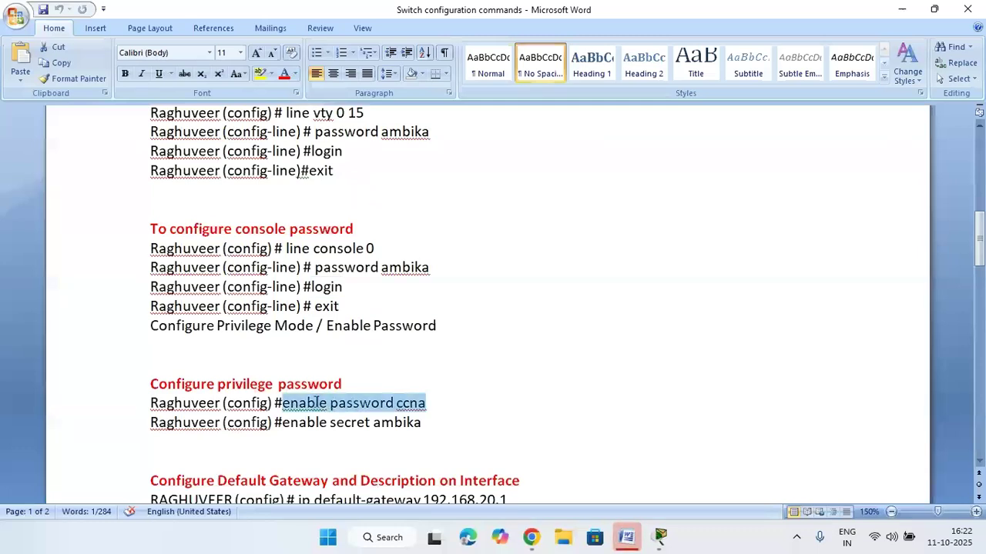
pyautogui.rightClick(362, 411)
pyautogui.click(425, 233)
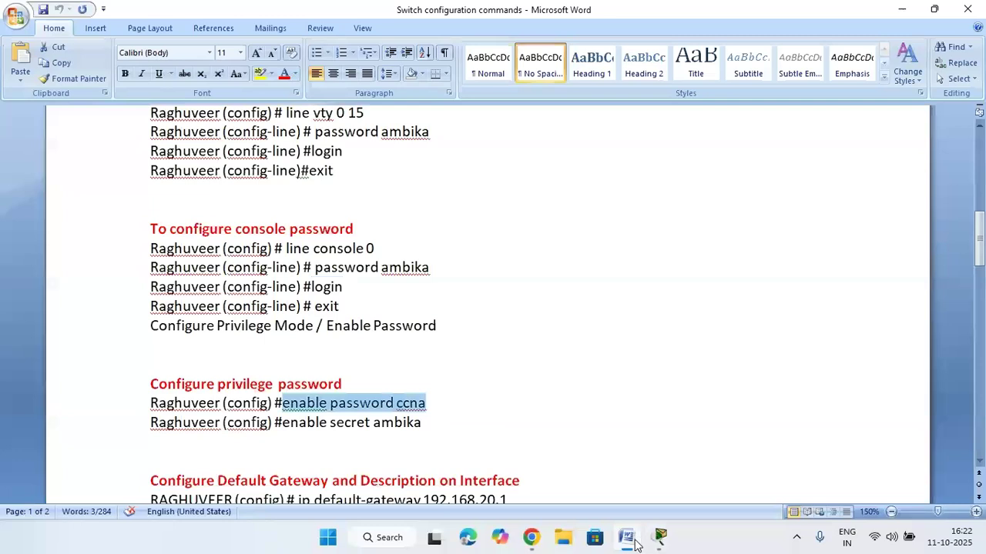
pyautogui.click(631, 540)
pyautogui.rightClick(629, 447)
pyautogui.click(660, 470)
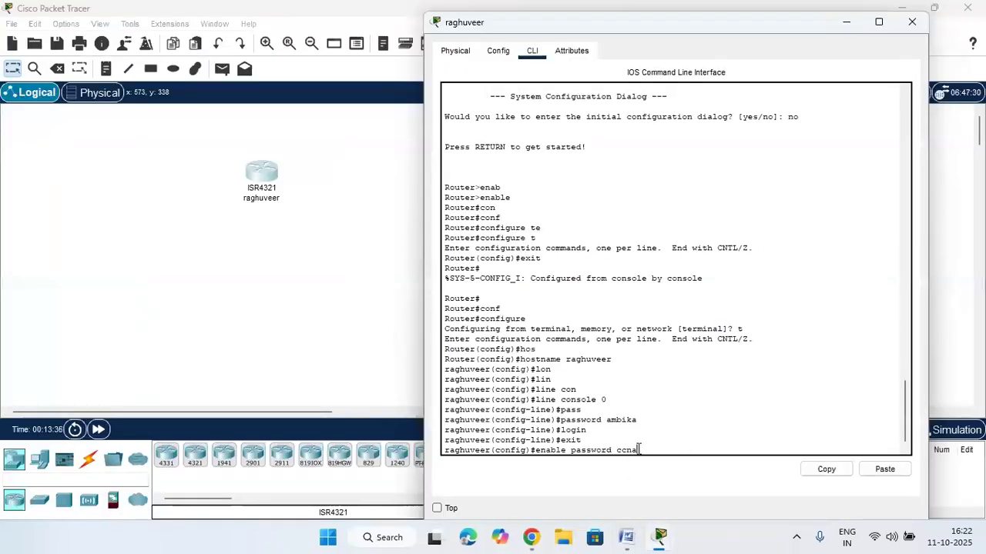
pyautogui.press('Return')
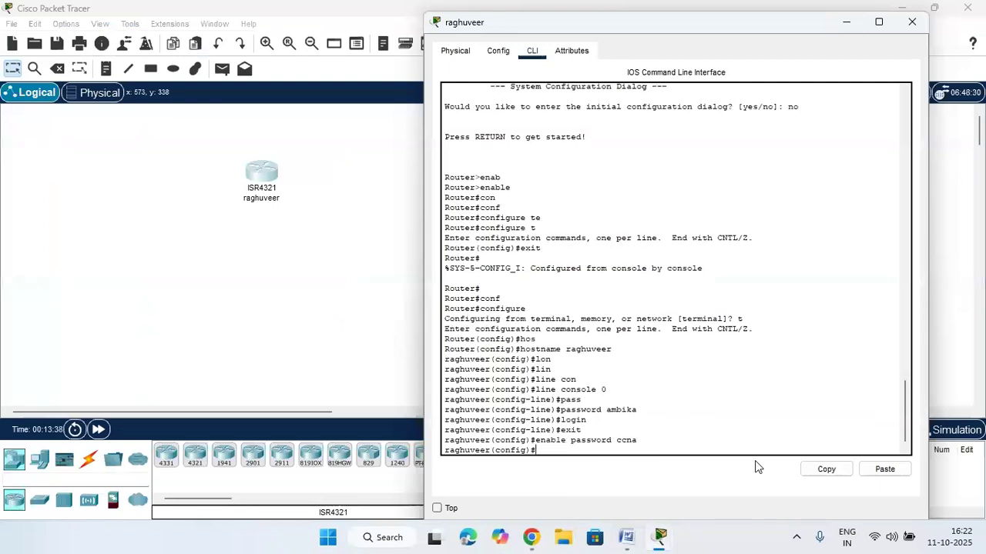
# Copy the enable secret command from the notes and apply it in the router CLI
pyautogui.click(627, 537)
pyautogui.click(627, 539)
pyautogui.click(627, 539)
pyautogui.click(626, 539)
pyautogui.click(628, 540)
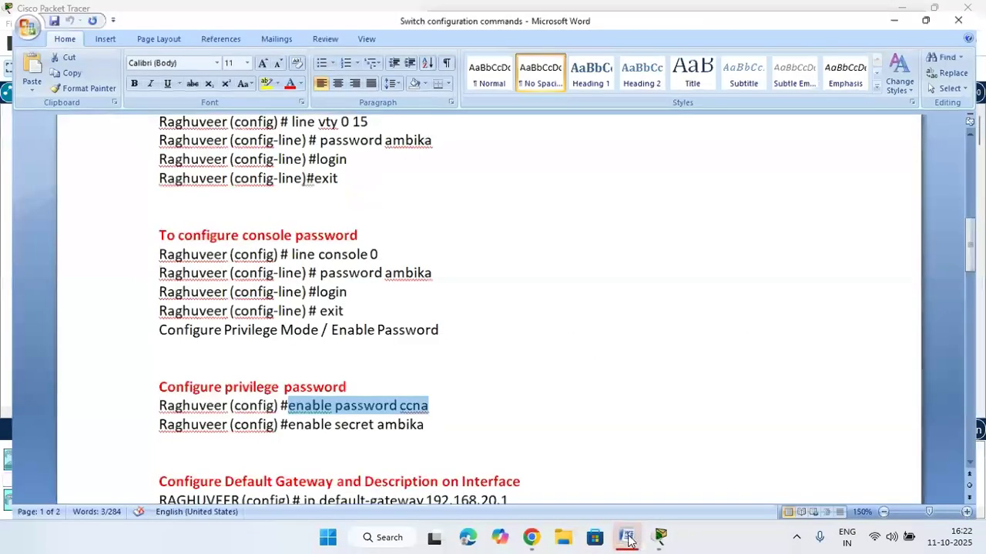
pyautogui.moveTo(432, 426); pyautogui.dragTo(310, 429)
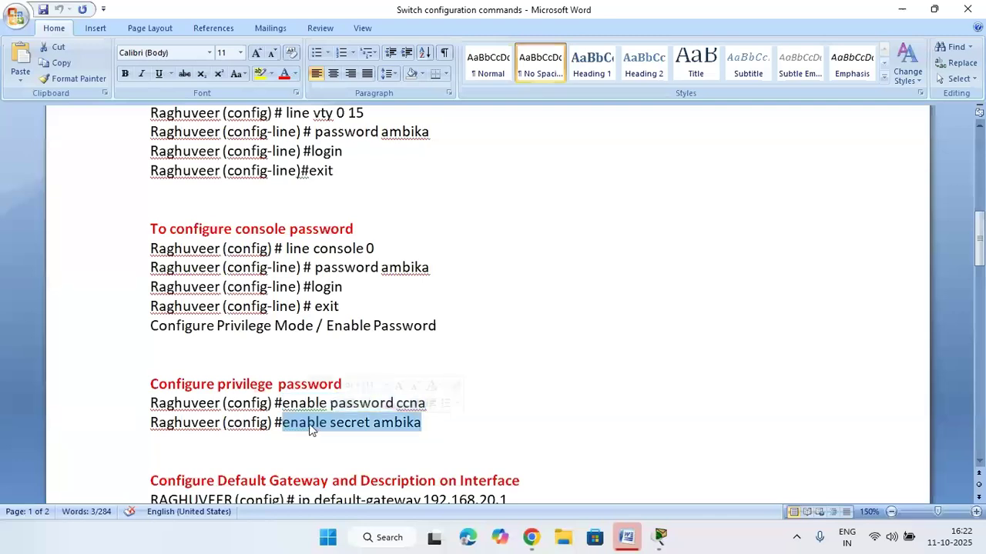
pyautogui.rightClick(337, 224)
pyautogui.click(418, 249)
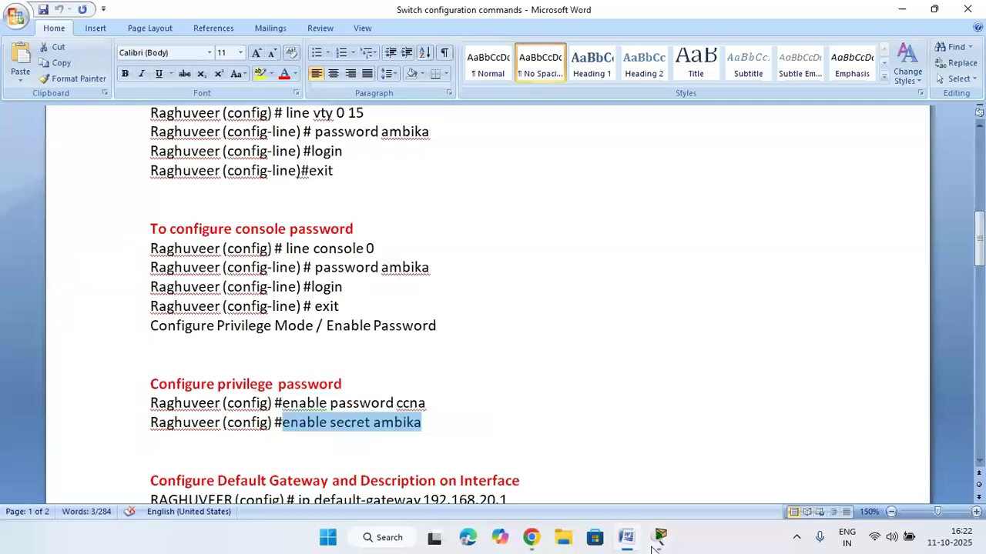
pyautogui.click(656, 541)
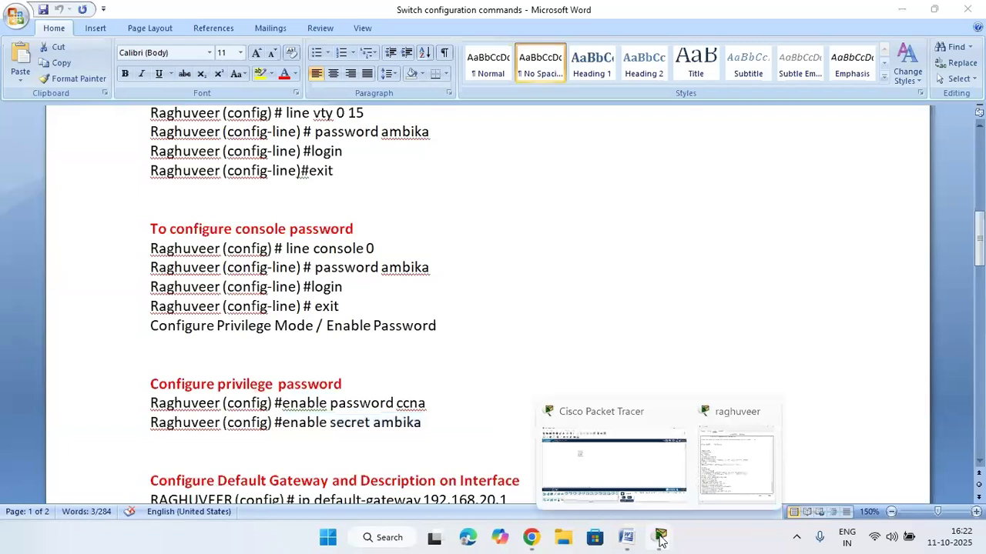
pyautogui.click(737, 462)
pyautogui.rightClick(577, 451)
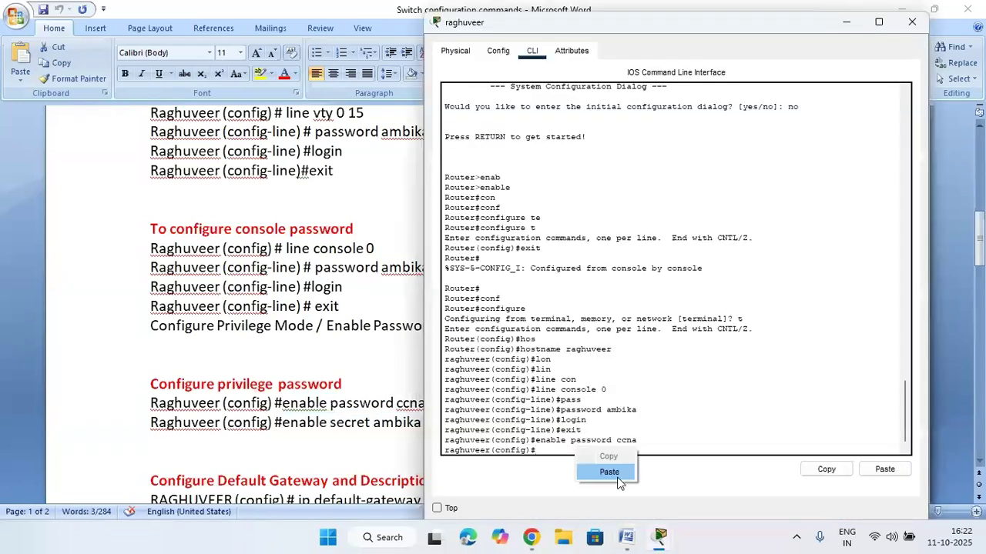
pyautogui.click(609, 472)
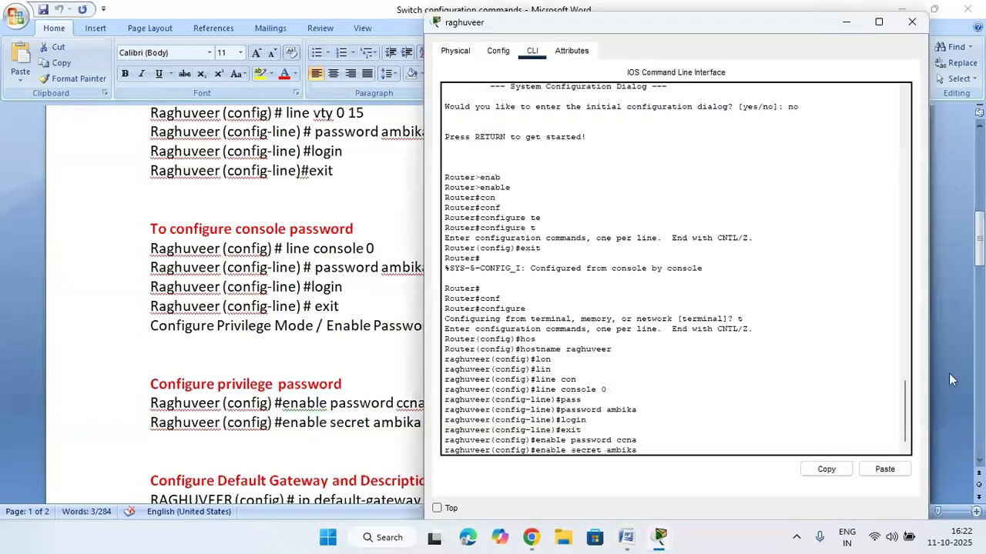
pyautogui.press('Return')
# Type exit twice to leave configuration mode and end the console session
pyautogui.write('exit')
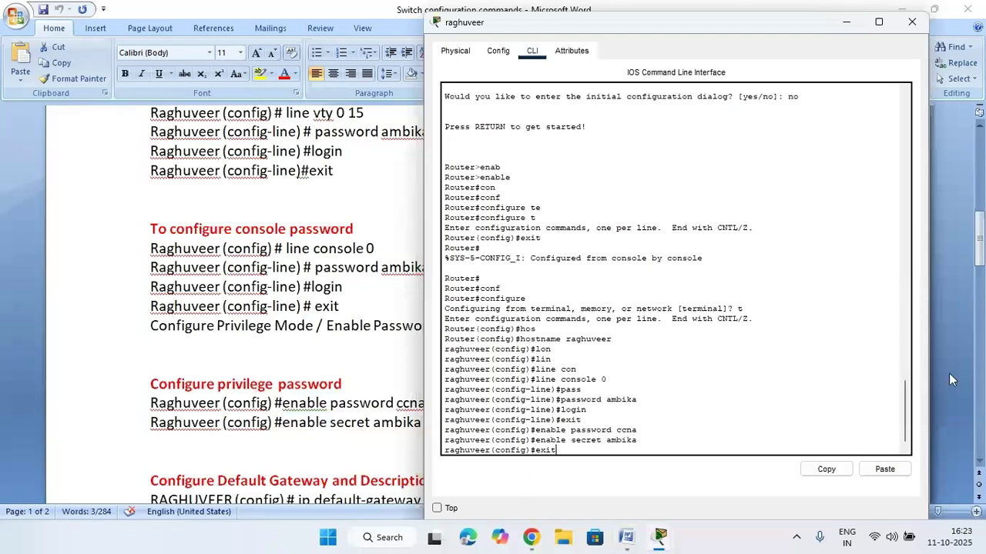
pyautogui.press('Return')
pyautogui.write('exit')
pyautogui.press('Return')
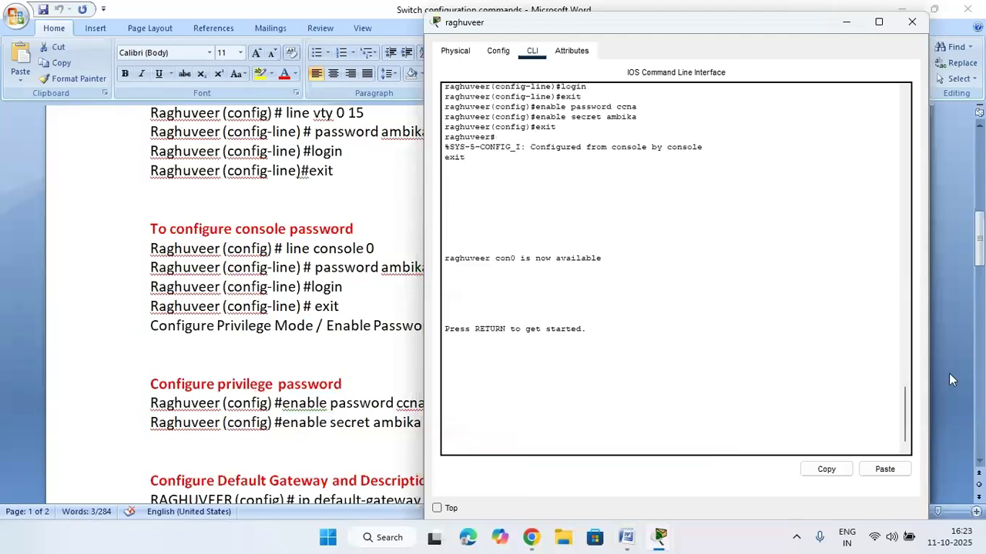
# Bring the router console to its login password prompt, then switch to the Zoom class meeting
pyautogui.press('Return')
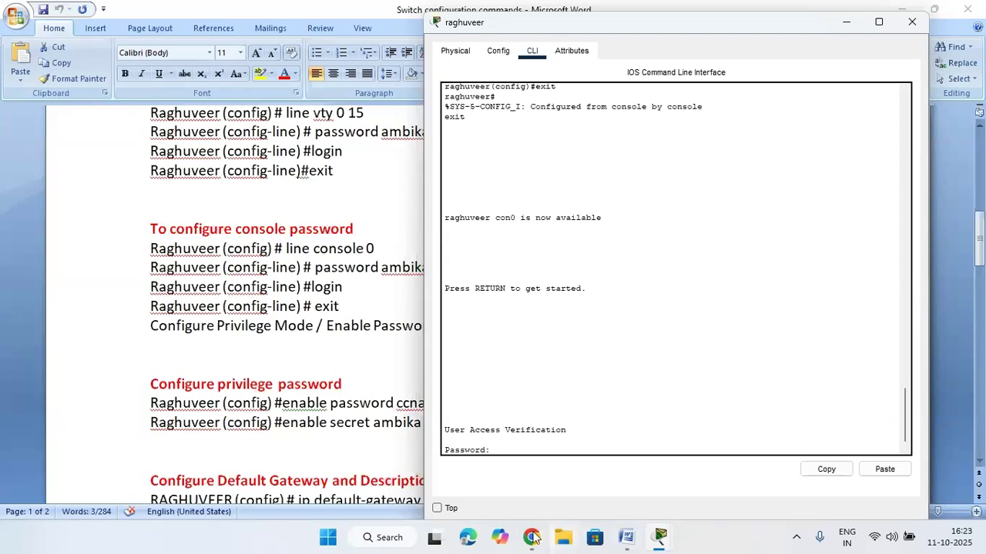
pyautogui.moveTo(531, 537)
pyautogui.click(473, 475)
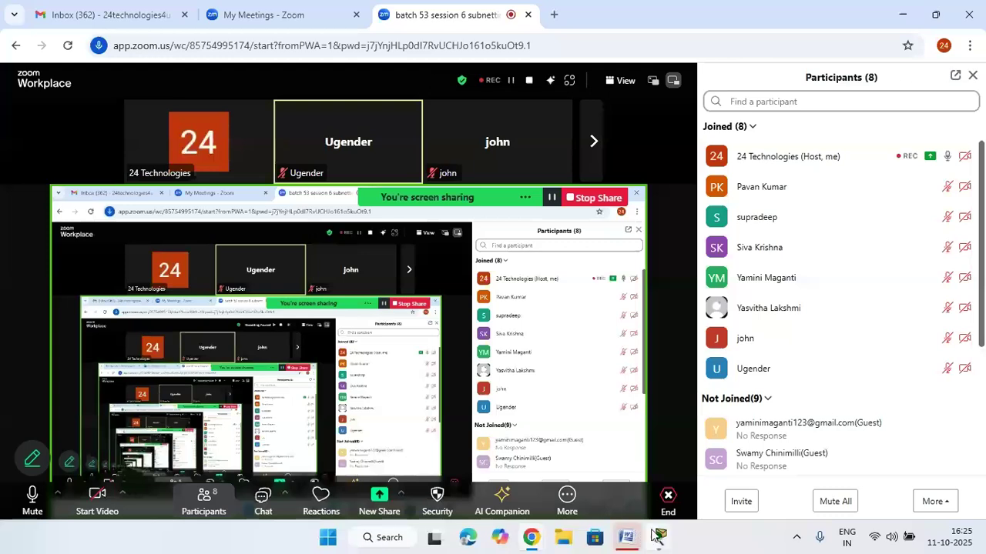
# Return to the router console and log in with the console password to reach user mode
pyautogui.moveTo(659, 537)
pyautogui.click(705, 454)
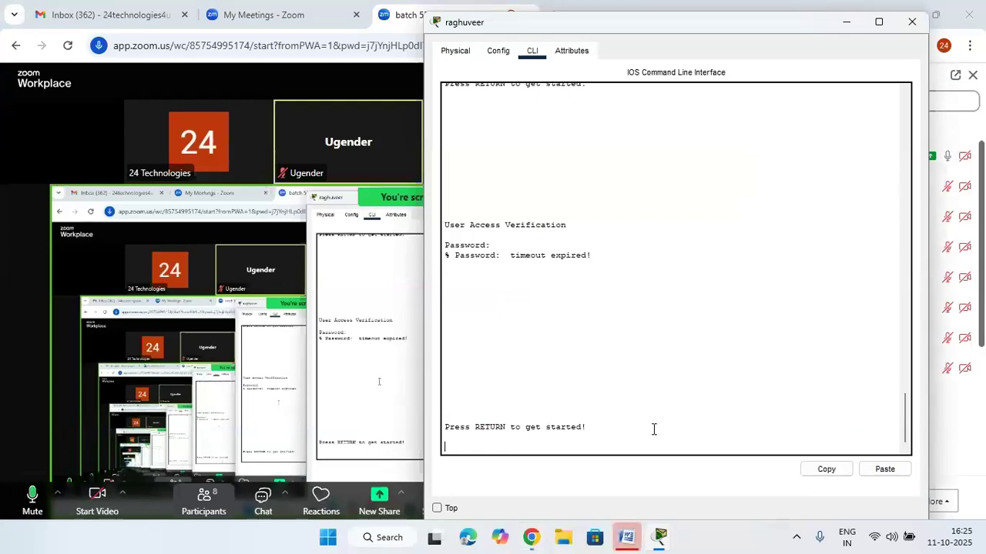
pyautogui.press('Return')
pyautogui.press('Return')
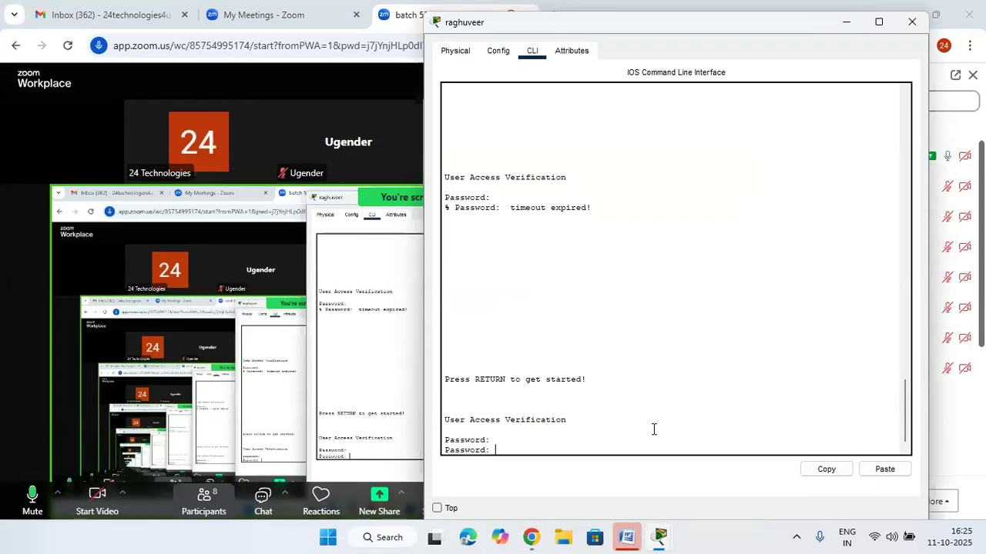
pyautogui.press('Return')
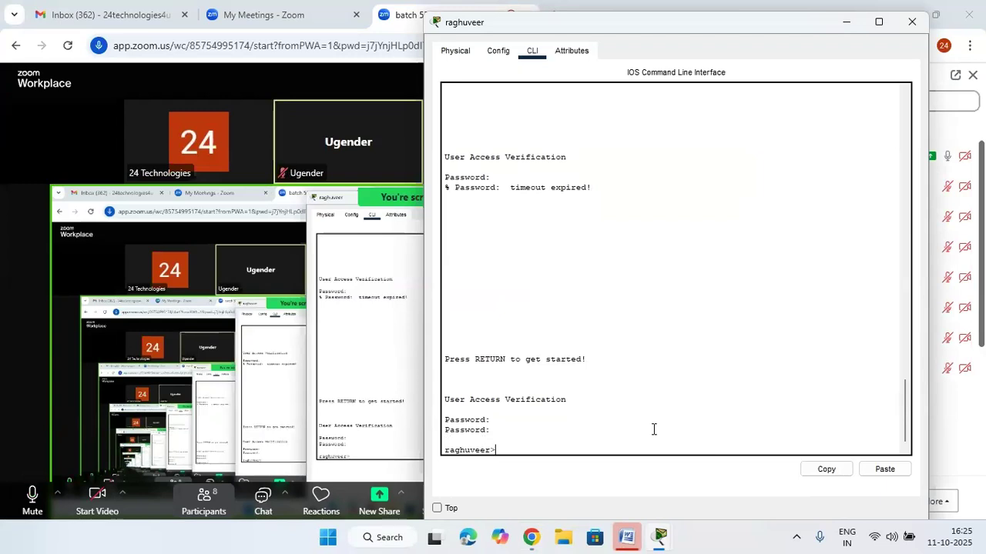
# Enter the config command at the user-mode prompt, which the router tries resolving as a host name
pyautogui.write('conf')
pyautogui.press('Tab')
pyautogui.press('BackSpace')
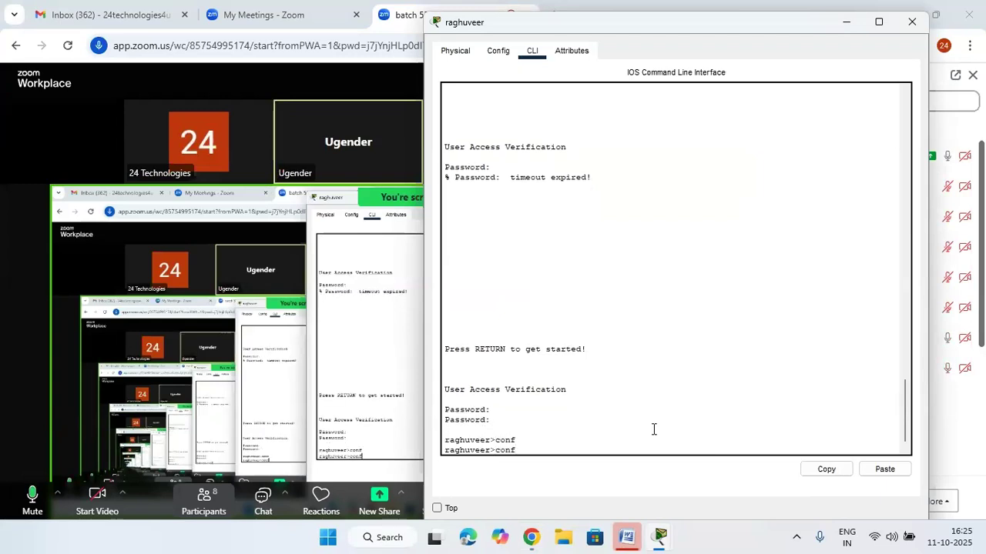
pyautogui.write('fig')
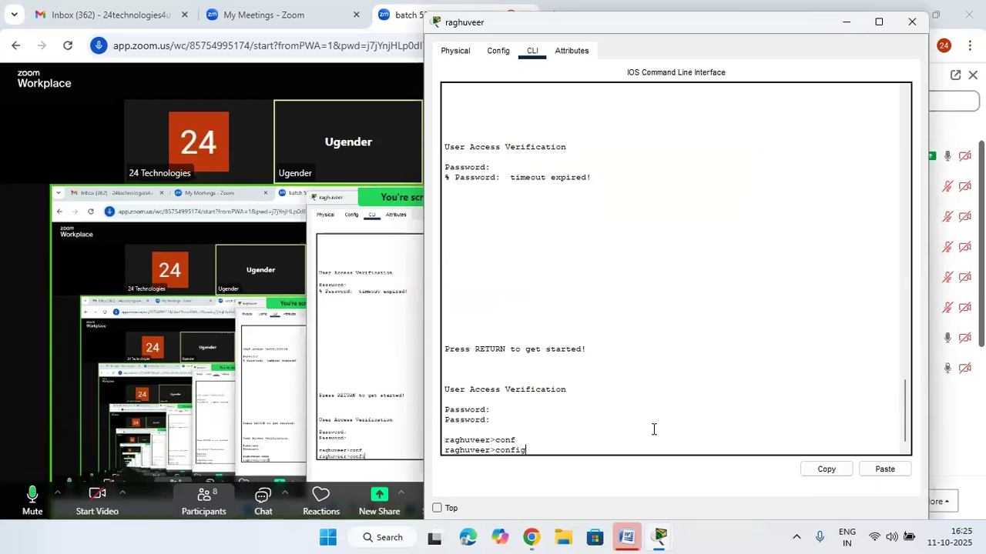
pyautogui.press('Tab')
pyautogui.press('BackSpace')
pyautogui.press('BackSpace')
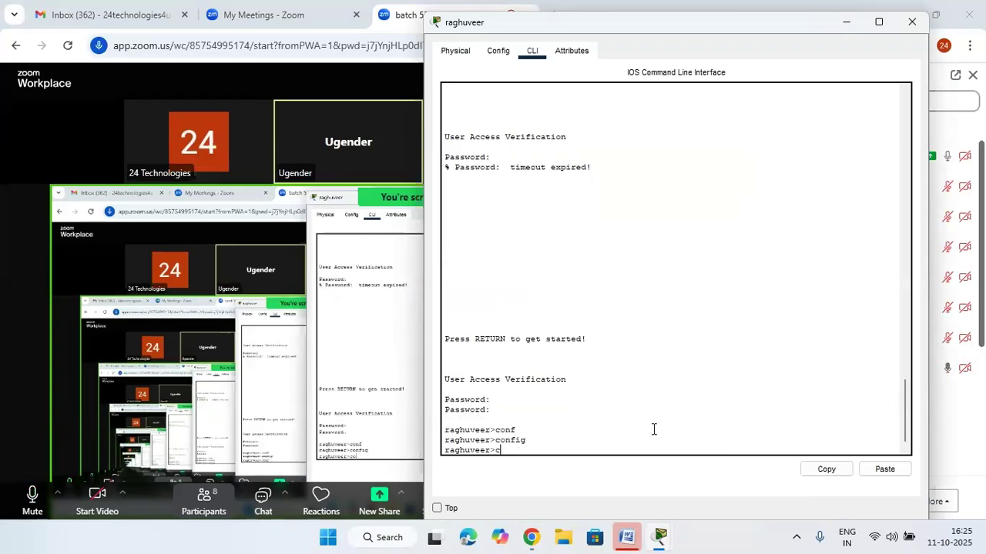
pyautogui.write('nfig')
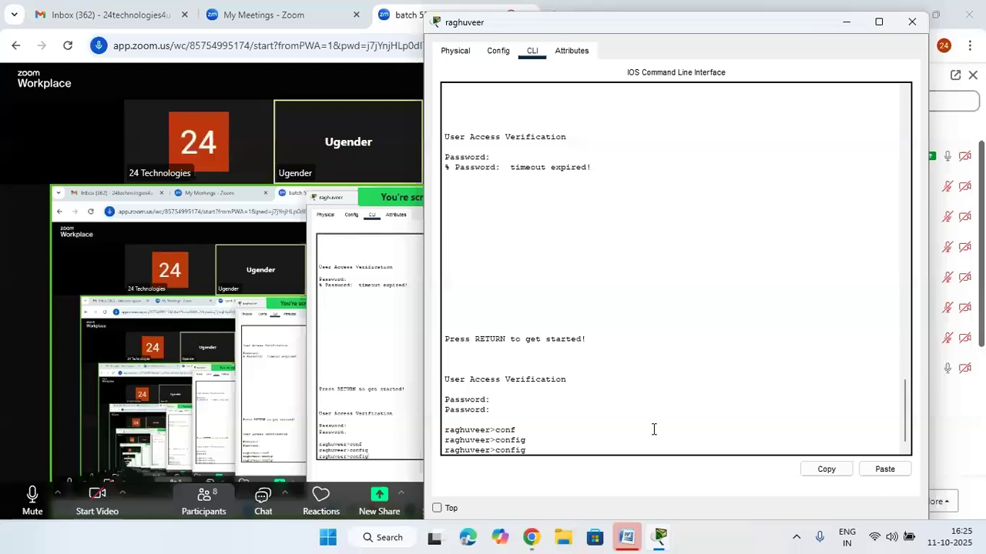
pyautogui.press('Return')
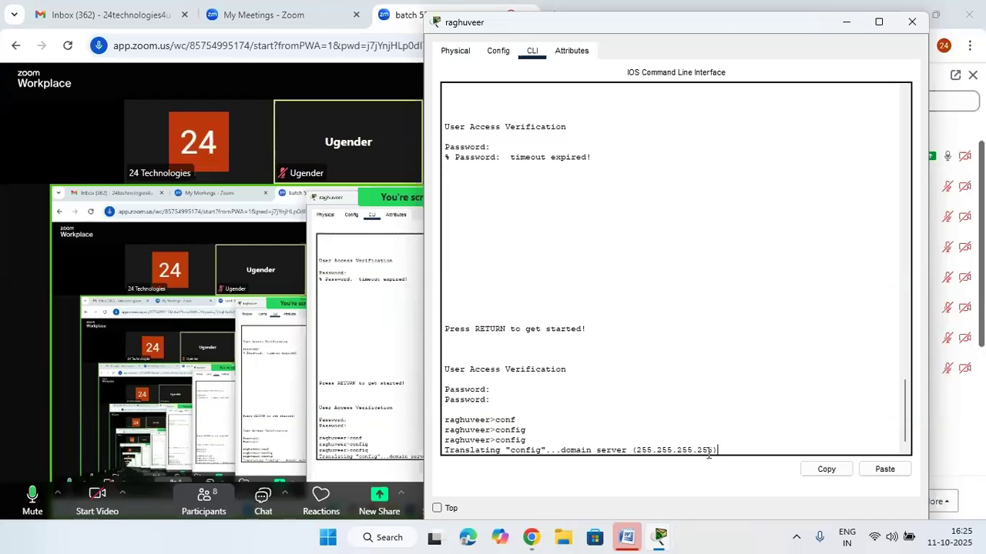
# Highlight the broadcast address in the lookup message and return to the Packet Tracer workspace
pyautogui.moveTo(730, 450); pyautogui.dragTo(640, 450)
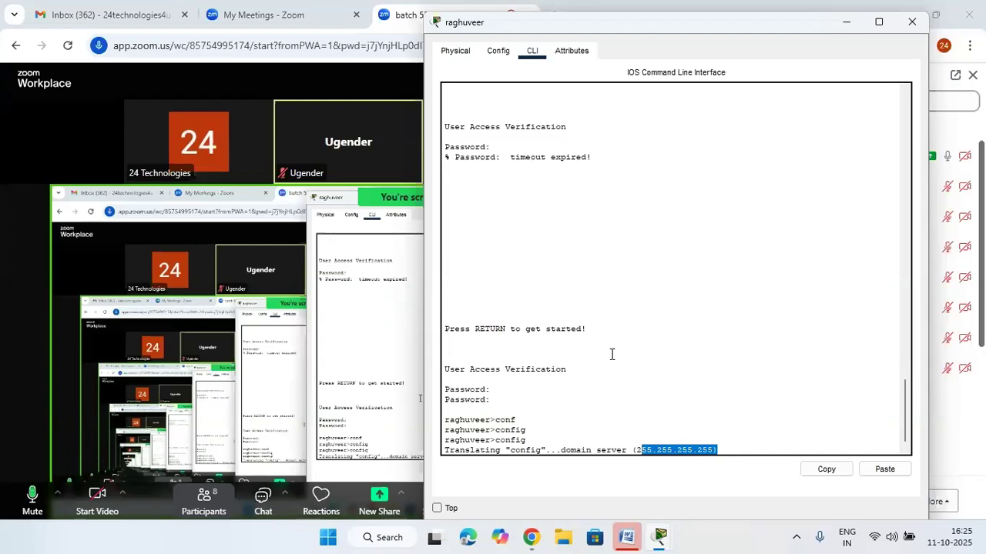
pyautogui.scroll(-1, 612, 354)
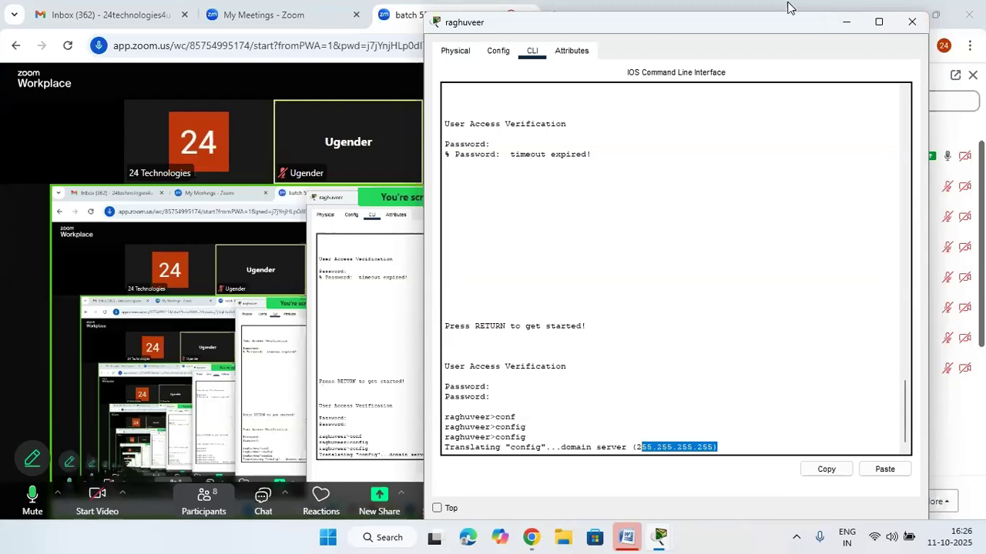
pyautogui.moveTo(659, 537)
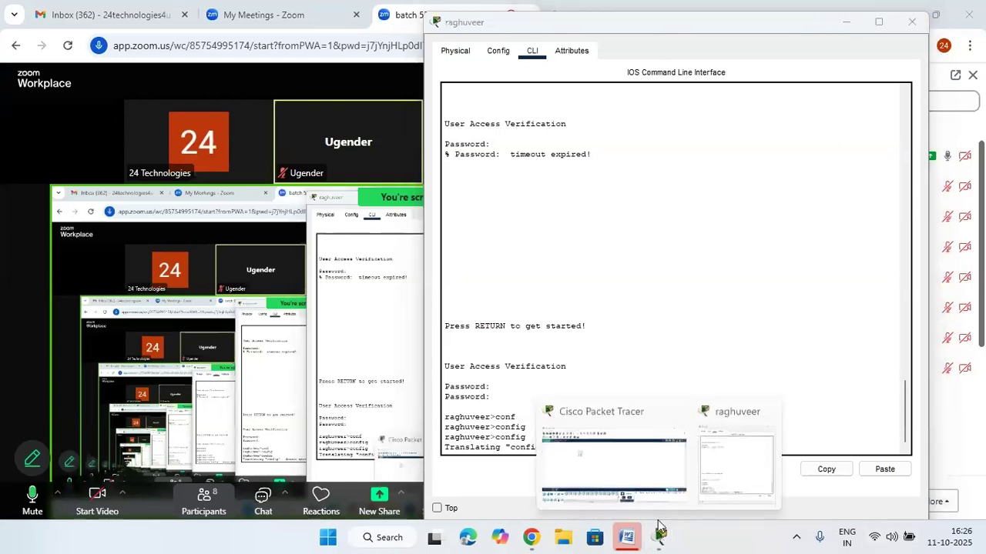
pyautogui.click(655, 488)
# Place ISR4321 Router1 right of the first router and fit a NIM-2T serial module into it
pyautogui.moveTo(193, 462); pyautogui.dragTo(447, 193)
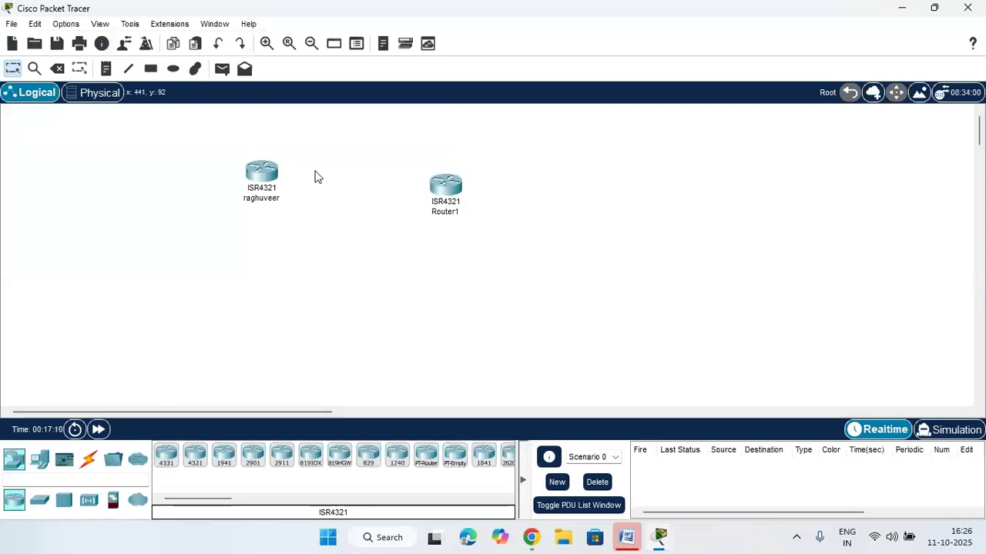
pyautogui.moveTo(275, 182); pyautogui.dragTo(272, 191)
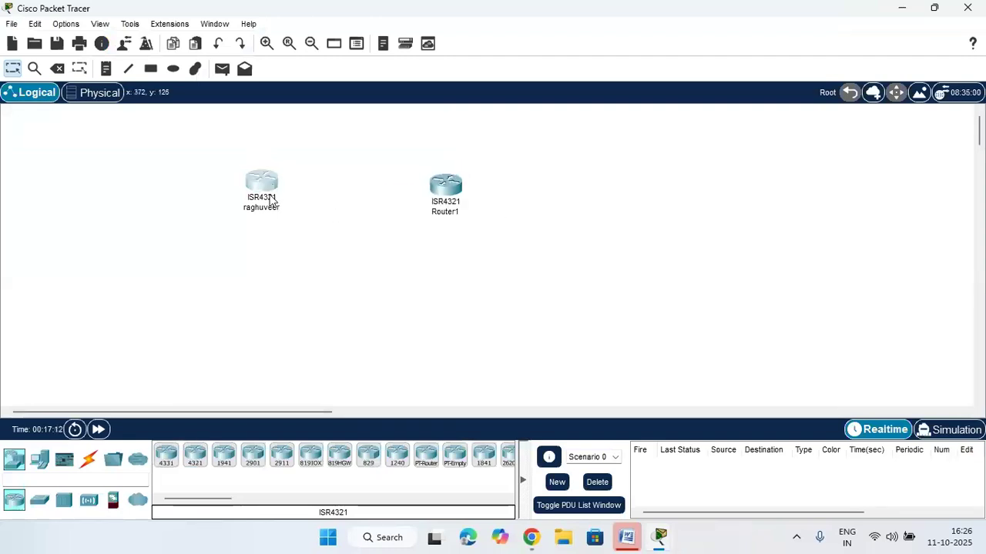
pyautogui.moveTo(447, 191); pyautogui.dragTo(530, 183)
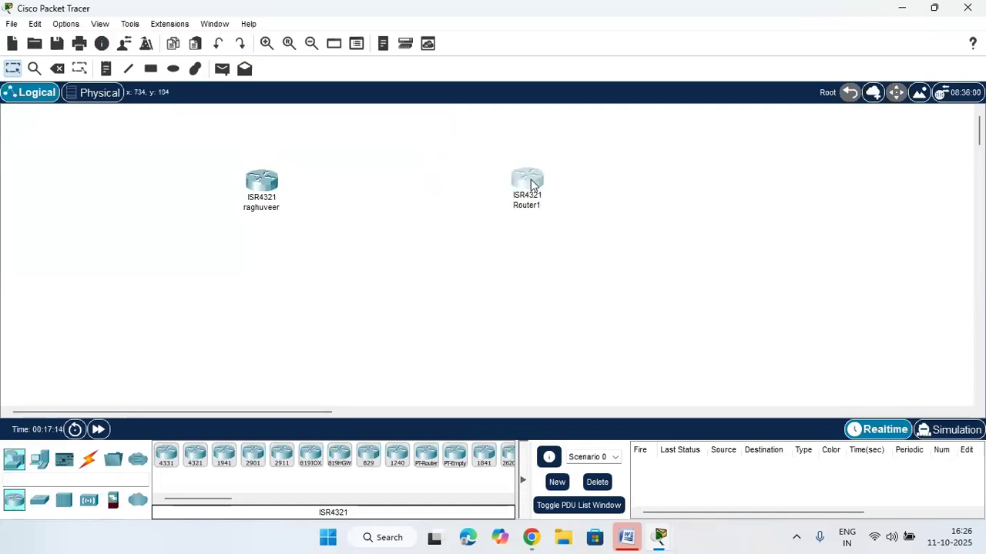
pyautogui.click(528, 182)
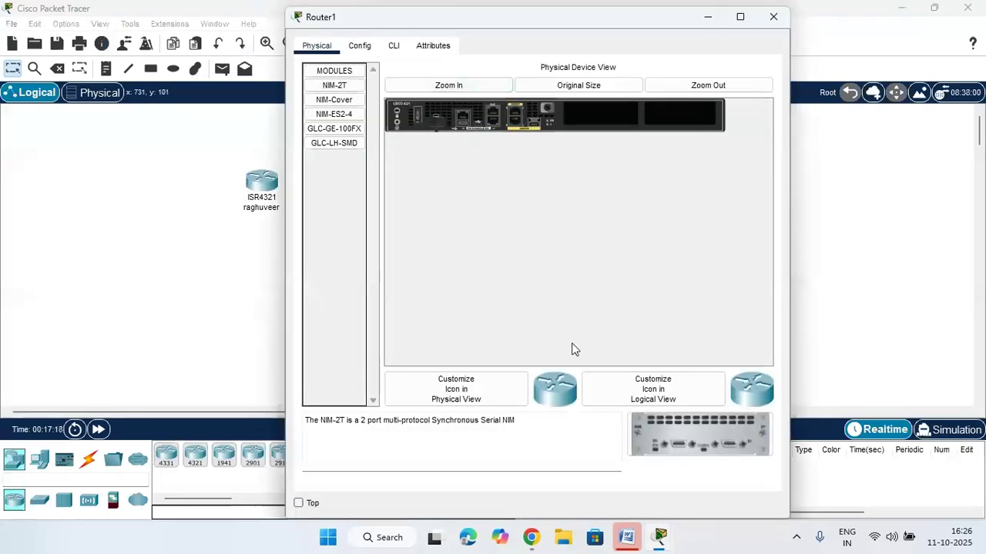
pyautogui.moveTo(707, 425); pyautogui.dragTo(679, 119)
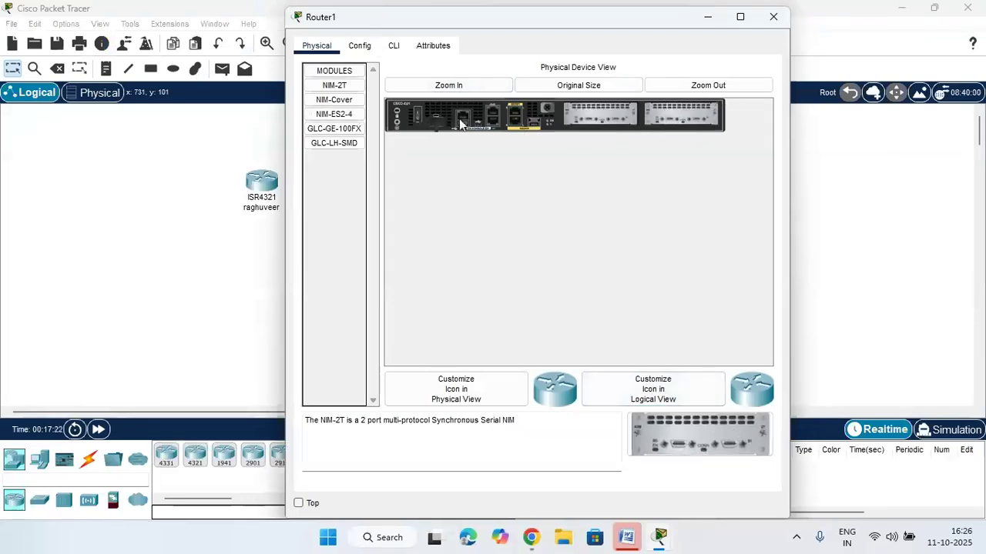
pyautogui.click(773, 17)
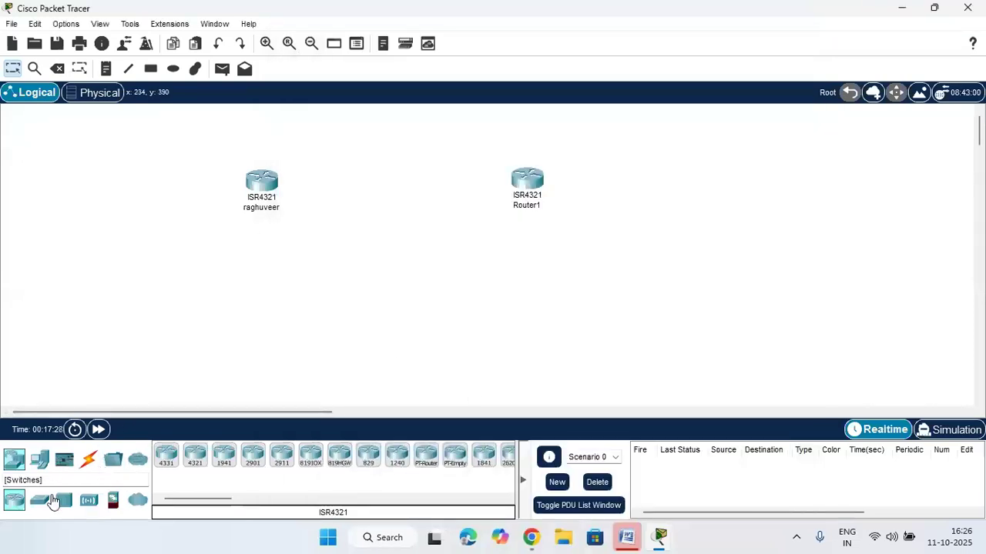
# Place four PCs, PC0 through PC3, beneath the two routers
pyautogui.click(41, 465)
pyautogui.moveTo(165, 455); pyautogui.dragTo(204, 325)
pyautogui.moveTo(165, 455); pyautogui.dragTo(279, 335)
pyautogui.moveTo(160, 459); pyautogui.dragTo(501, 332)
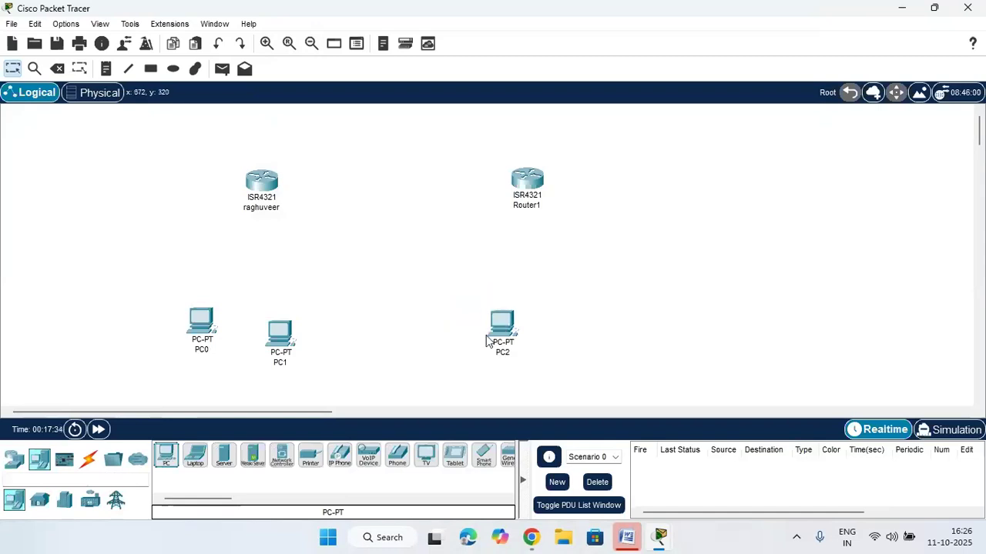
pyautogui.click(567, 330)
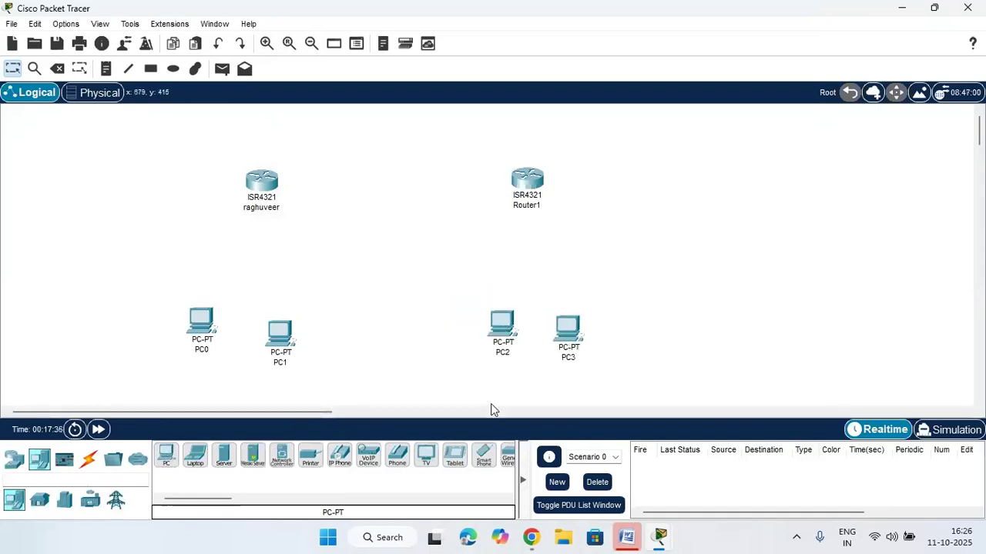
# Cable the first router to PC0 automatically, then delete that link again
pyautogui.click(90, 459)
pyautogui.click(166, 455)
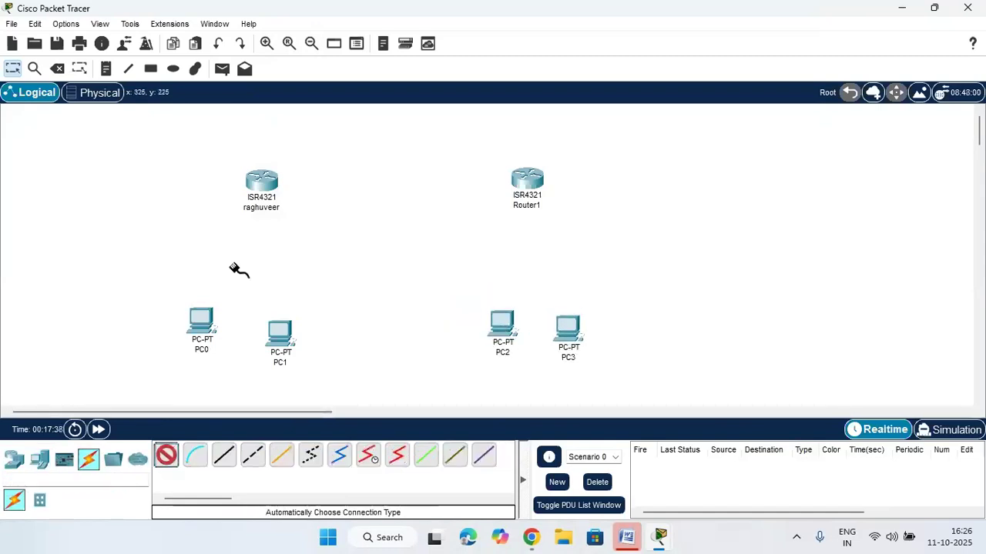
pyautogui.click(261, 183)
pyautogui.click(207, 314)
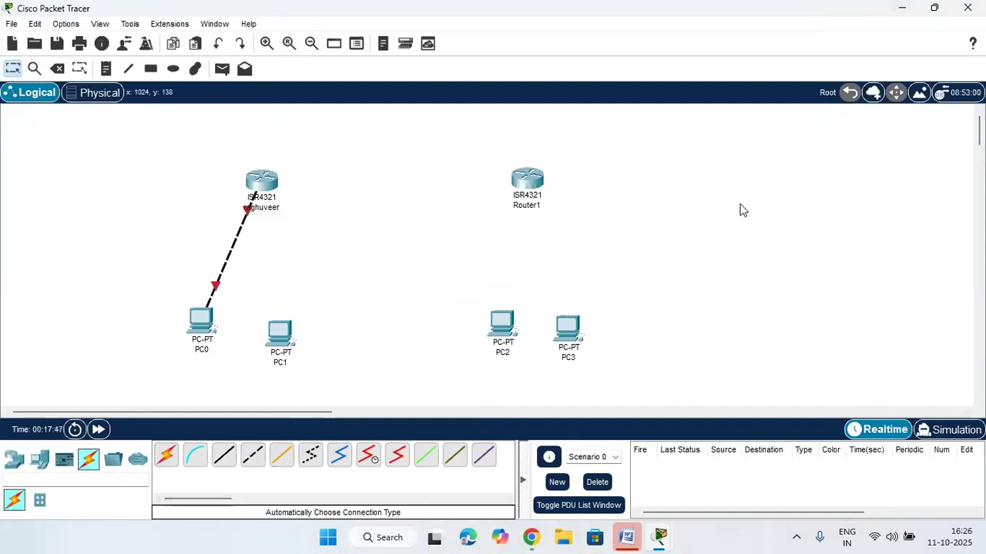
pyautogui.click(57, 69)
pyautogui.click(233, 254)
pyautogui.press('Escape')
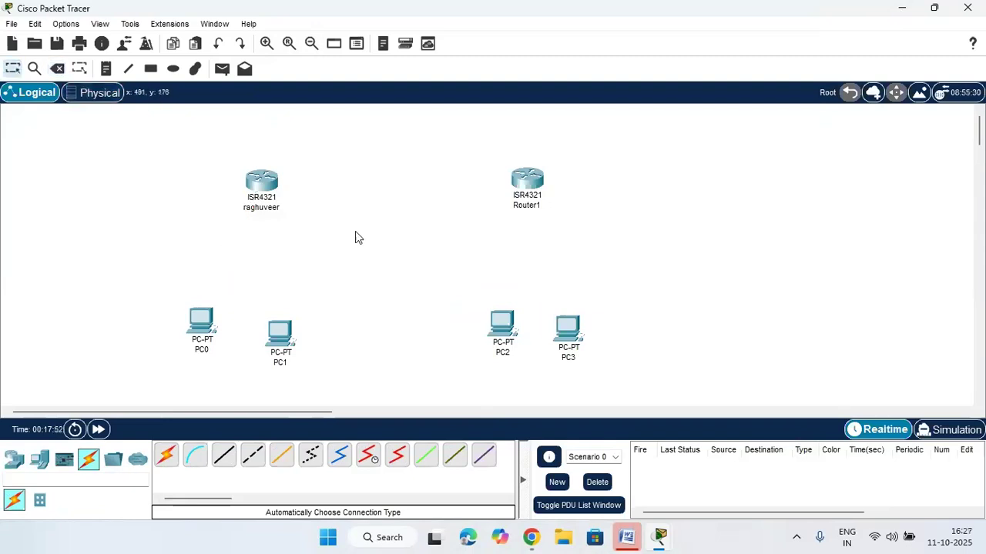
# Bring up the network device models and nudge PC0 slightly down-left
pyautogui.click(40, 460)
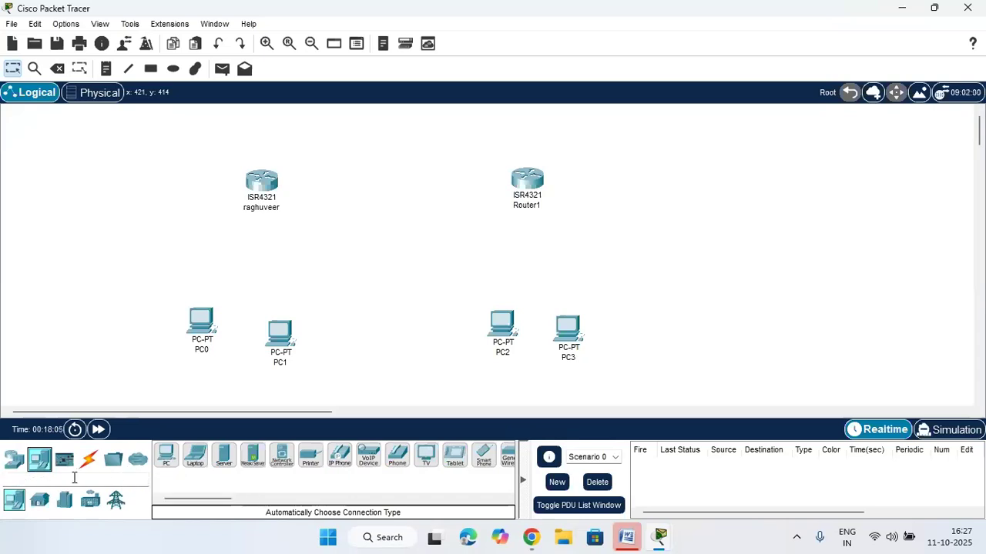
pyautogui.click(14, 458)
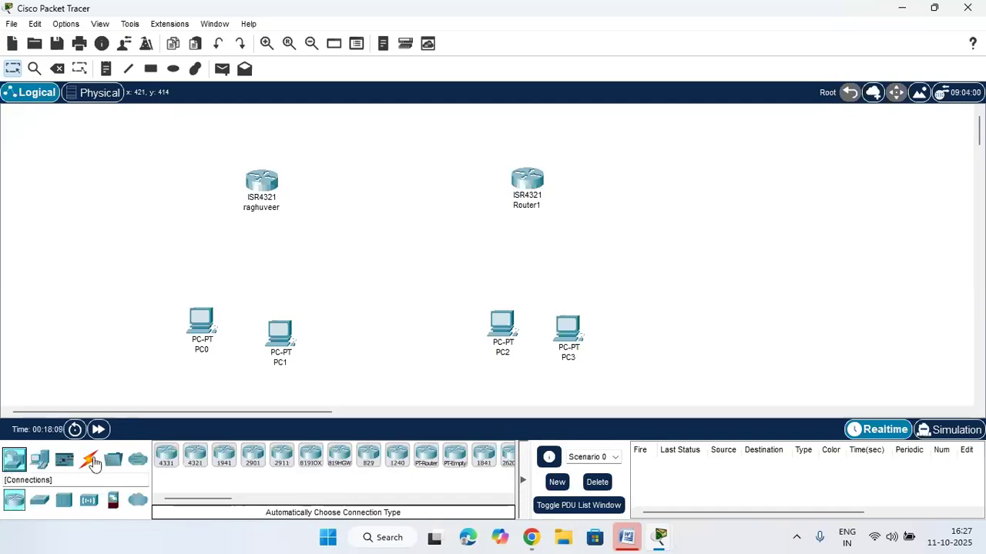
pyautogui.moveTo(194, 325); pyautogui.dragTo(190, 336)
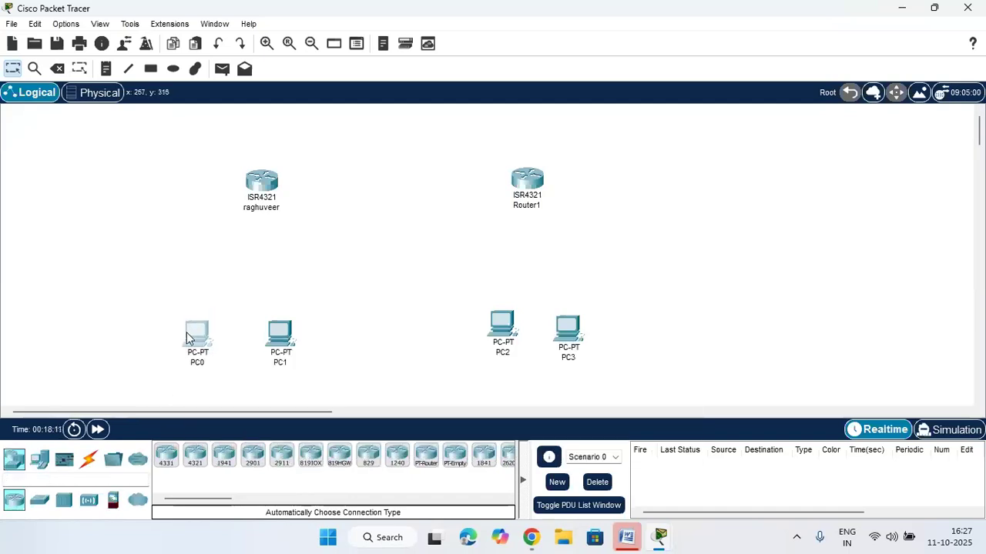
# Place two 2960 switches, Switch0 under raghuveer and Switch1 under Router1
pyautogui.click(37, 506)
pyautogui.click(164, 462)
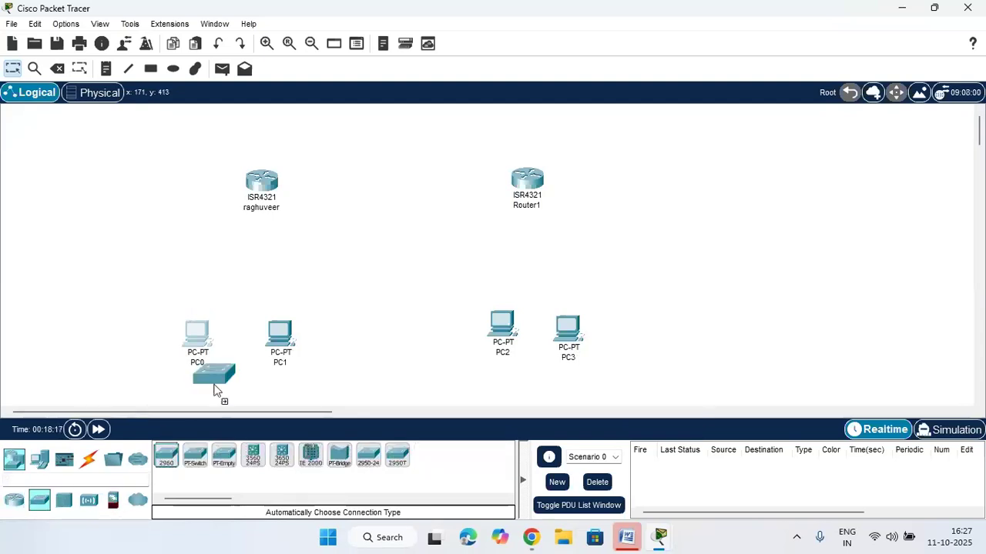
pyautogui.click(236, 273)
pyautogui.click(164, 462)
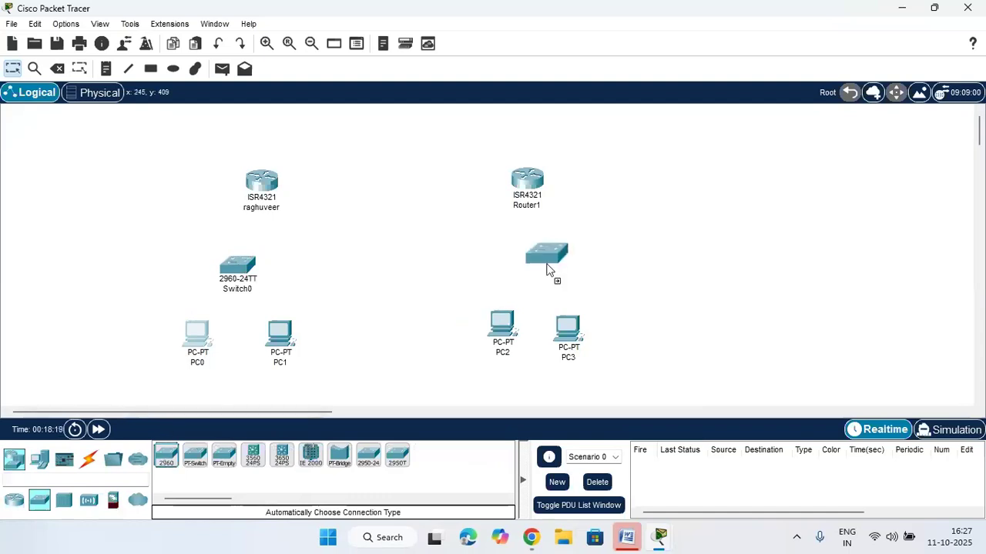
pyautogui.click(547, 271)
# Arrange each router above its switch and line up PC0 to PC3 beneath them
pyautogui.moveTo(526, 180); pyautogui.dragTo(558, 157)
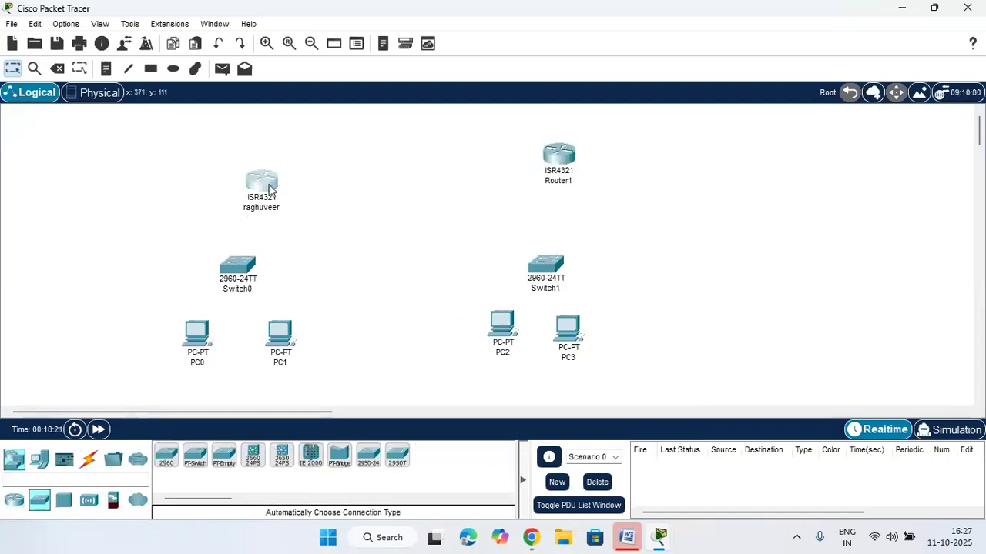
pyautogui.moveTo(270, 185); pyautogui.dragTo(260, 158)
pyautogui.moveTo(246, 265); pyautogui.dragTo(258, 243)
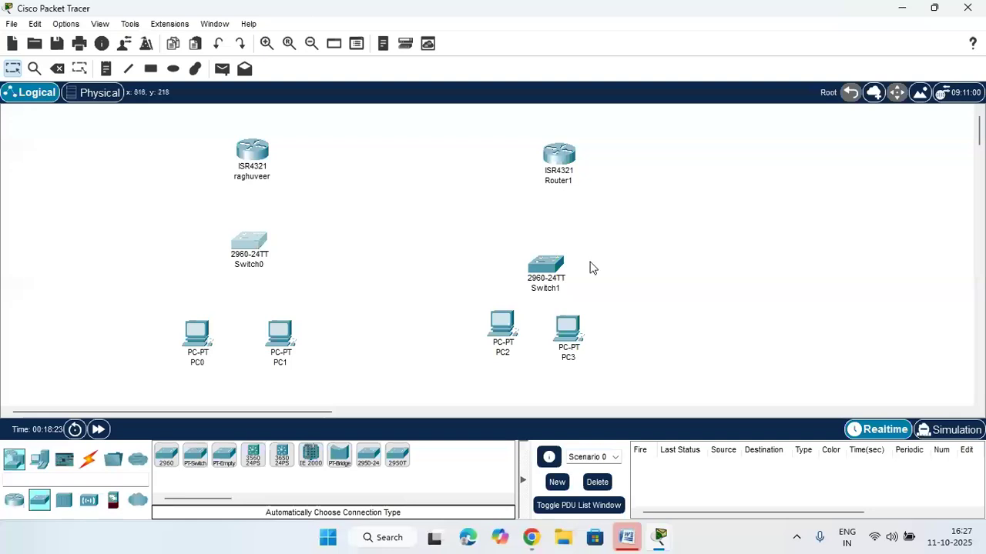
pyautogui.moveTo(557, 263); pyautogui.dragTo(568, 244)
pyautogui.moveTo(570, 328); pyautogui.dragTo(602, 341)
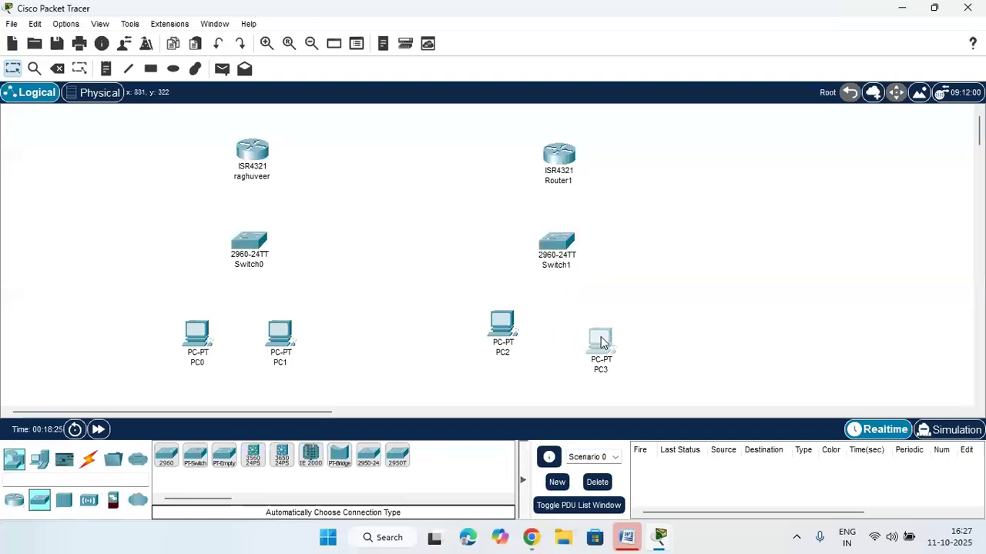
pyautogui.moveTo(501, 327); pyautogui.dragTo(502, 350)
pyautogui.moveTo(597, 344); pyautogui.dragTo(601, 355)
pyautogui.moveTo(274, 339); pyautogui.dragTo(282, 360)
pyautogui.moveTo(211, 346); pyautogui.dragTo(206, 367)
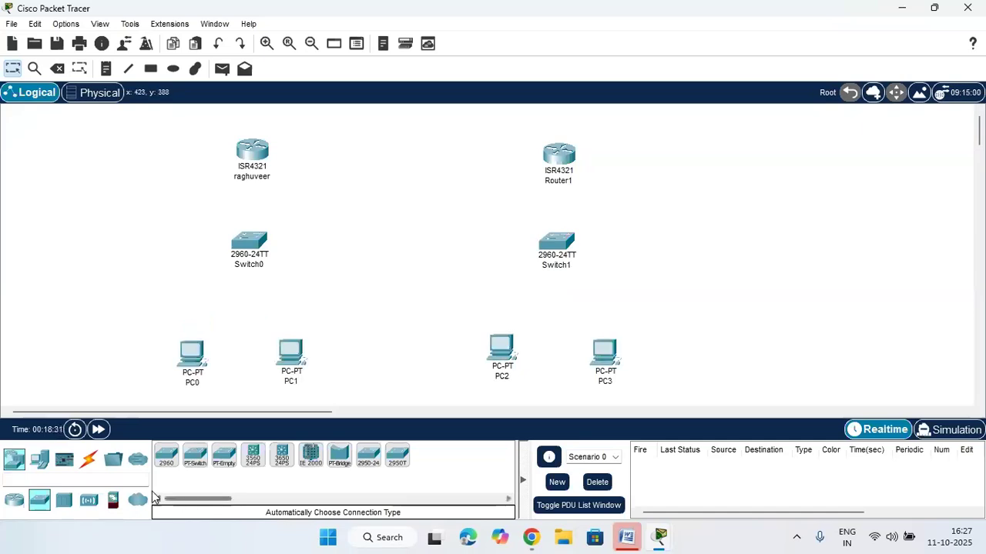
pyautogui.click(88, 459)
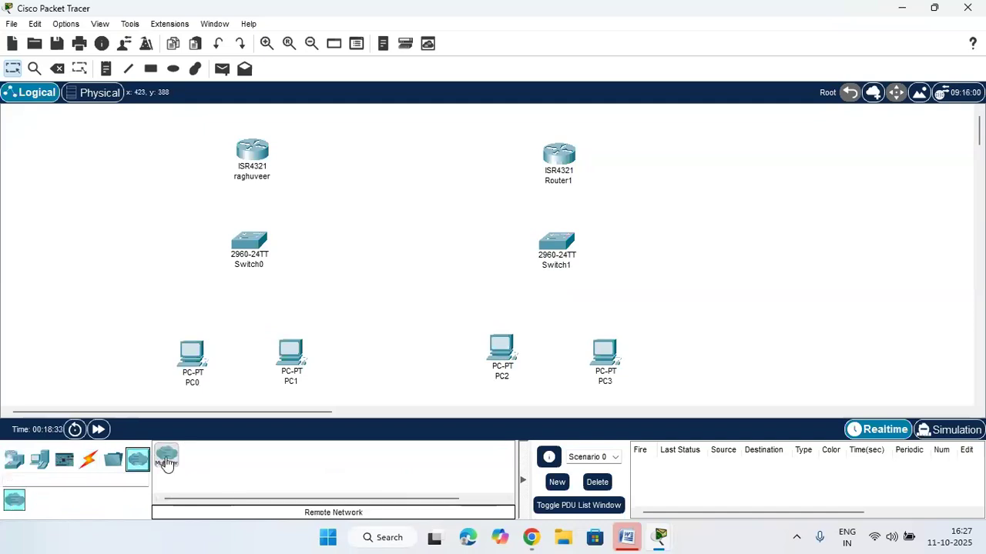
# Cable router raghuveer to Switch0, and Switch0 to PC0 and PC1, using automatic connections
pyautogui.click(165, 456)
pyautogui.click(246, 179)
pyautogui.click(252, 250)
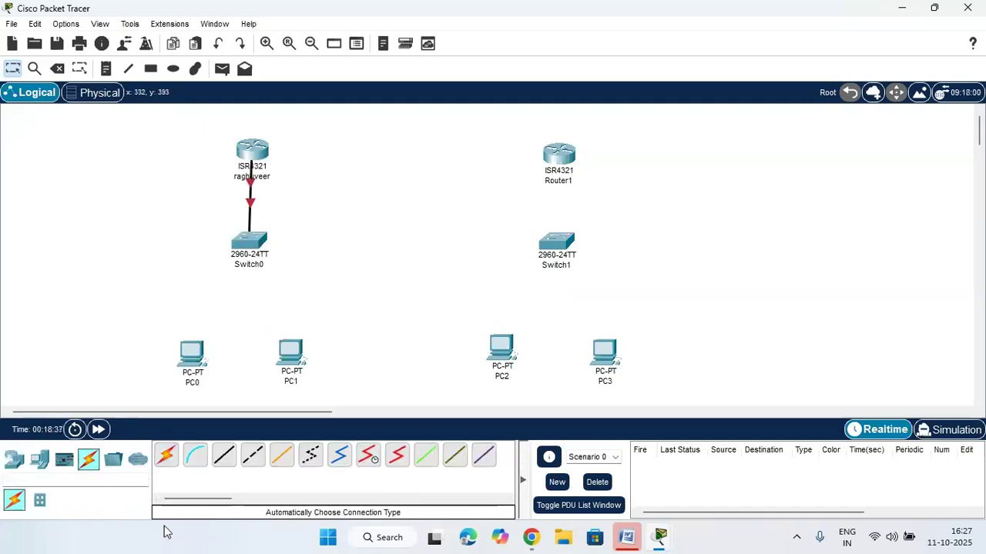
pyautogui.click(167, 455)
pyautogui.click(246, 245)
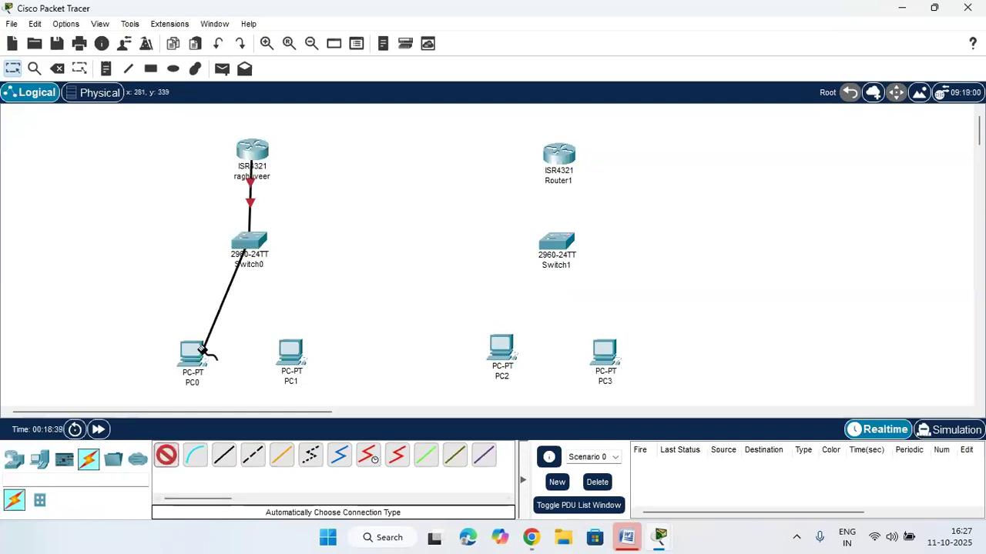
pyautogui.click(194, 351)
pyautogui.click(167, 455)
pyautogui.click(247, 243)
pyautogui.click(292, 350)
# Cable Switch1 to PC2 and PC3, and Router1 to Switch1
pyautogui.click(166, 455)
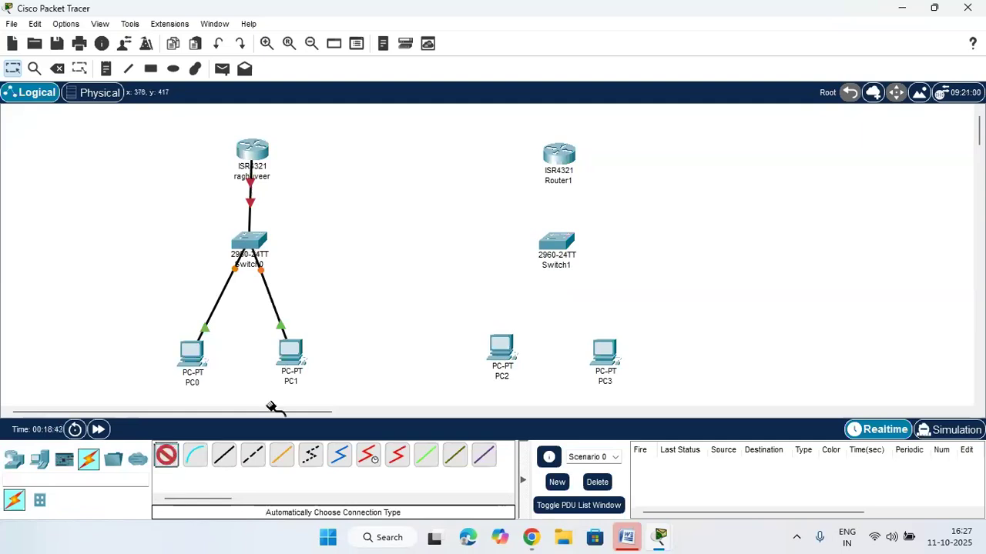
pyautogui.click(558, 240)
pyautogui.click(489, 353)
pyautogui.click(166, 455)
pyautogui.click(559, 242)
pyautogui.click(604, 352)
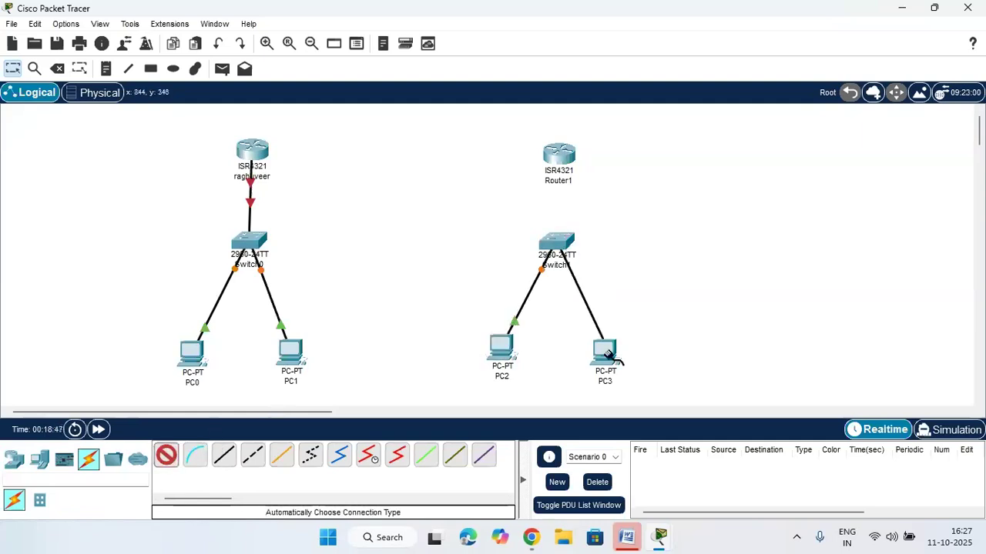
pyautogui.click(166, 455)
pyautogui.click(558, 152)
pyautogui.click(560, 239)
# Link raghuveer to Router1 with a serial cable and fine-tune the router and switch positions
pyautogui.click(166, 455)
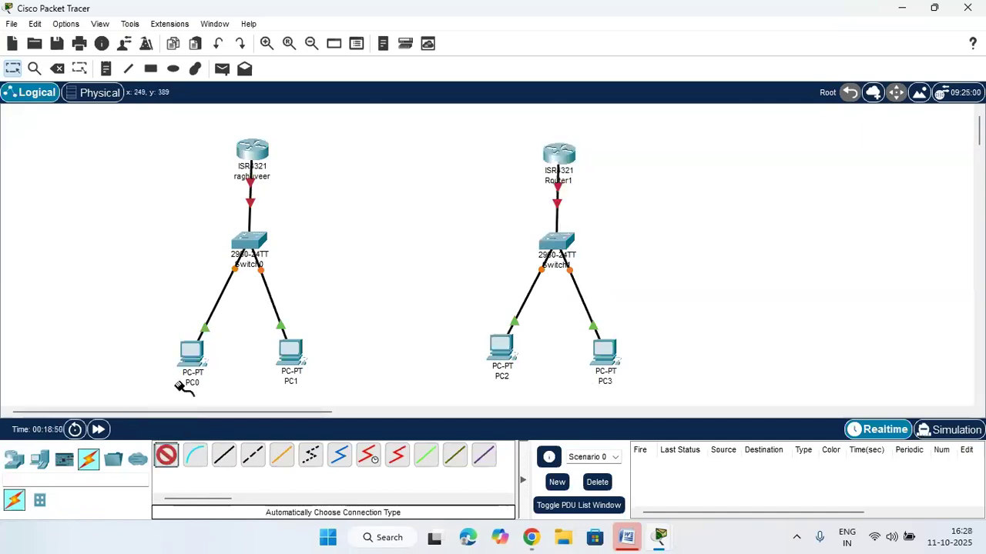
pyautogui.click(265, 153)
pyautogui.click(569, 160)
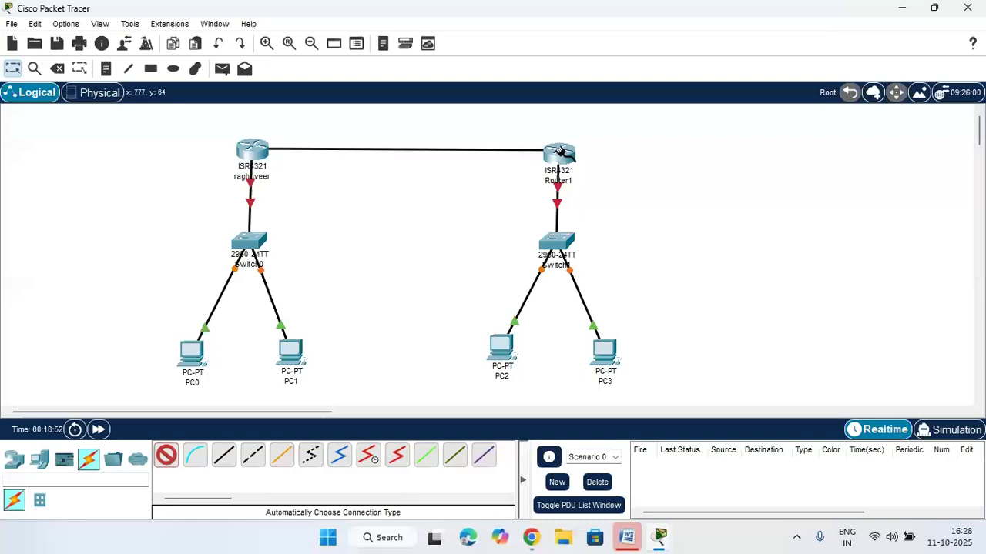
pyautogui.moveTo(554, 162); pyautogui.dragTo(555, 149)
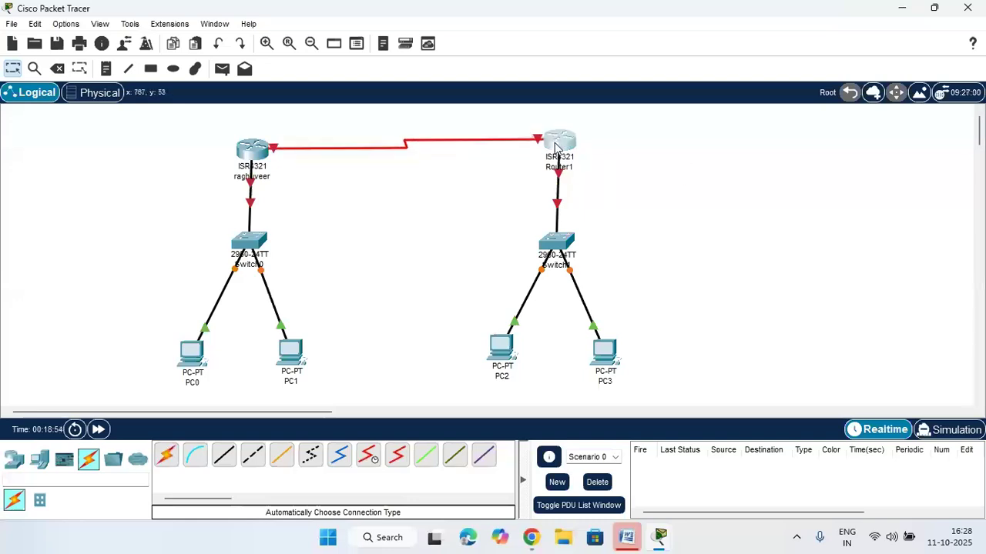
pyautogui.moveTo(246, 150)
pyautogui.mouseDown()
pyautogui.moveTo(246, 139)
pyautogui.moveTo(238, 141)
pyautogui.mouseUp()
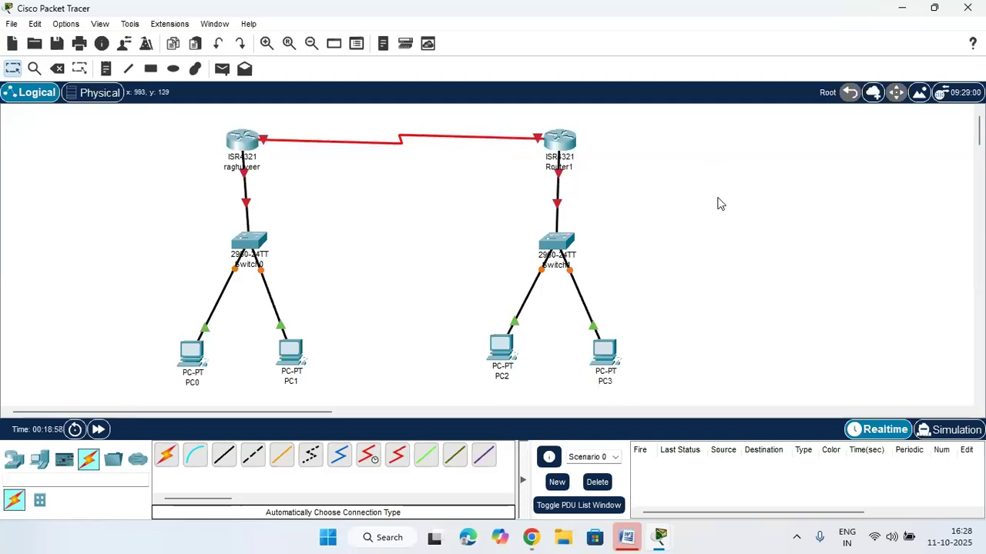
pyautogui.moveTo(544, 241); pyautogui.dragTo(552, 243)
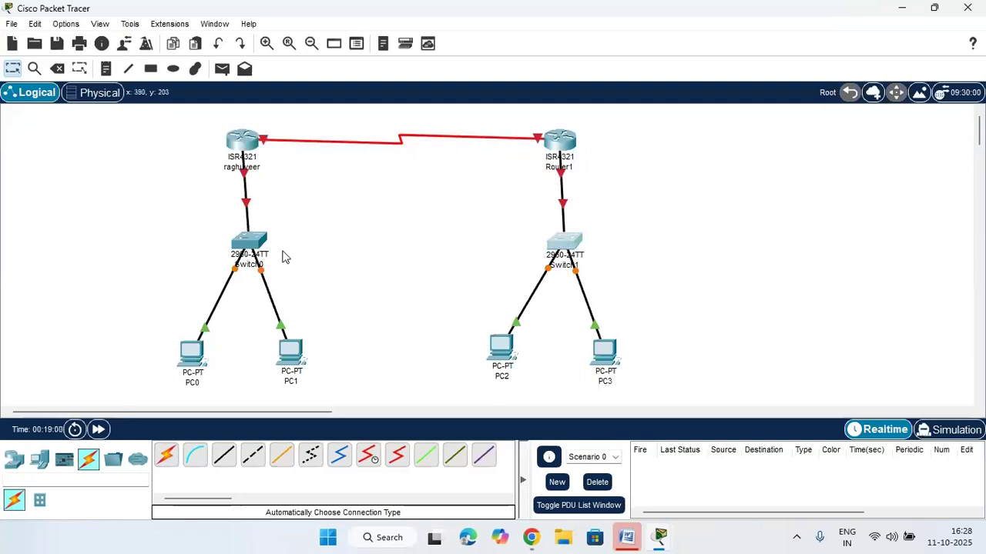
pyautogui.moveTo(261, 244); pyautogui.dragTo(254, 245)
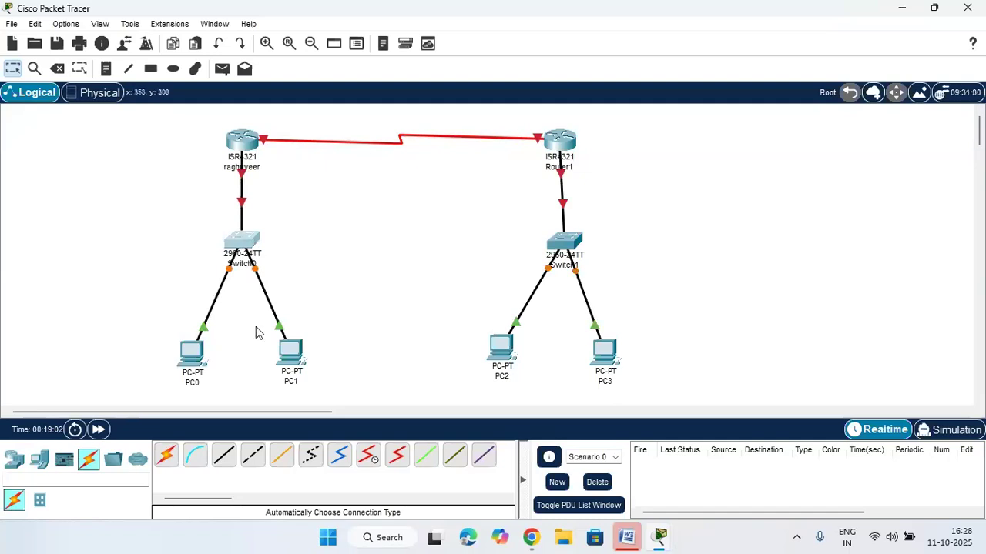
pyautogui.click(218, 379)
# Give PC0 static IPv4 address 192.168.1.2 with default mask 255.255.255.0
pyautogui.click(368, 299)
pyautogui.click(191, 357)
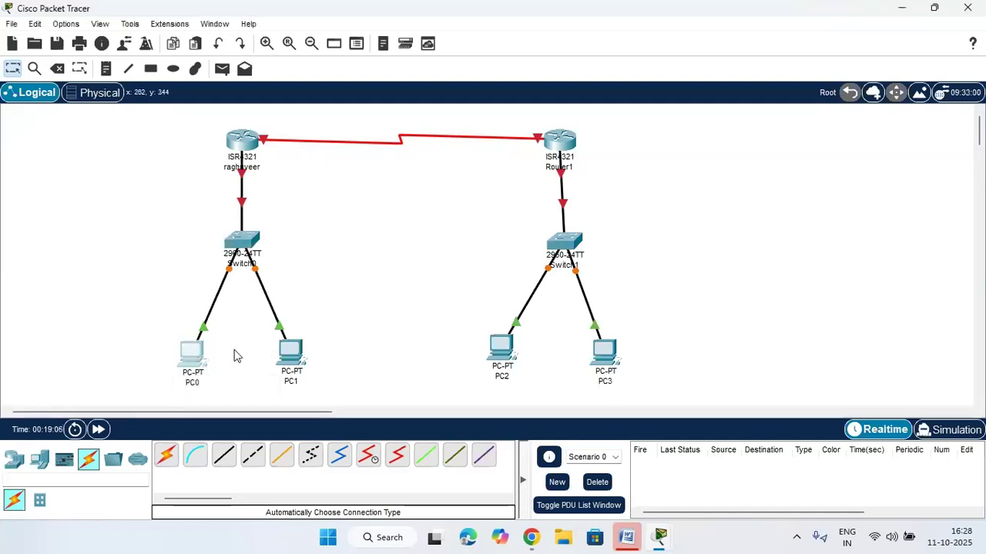
pyautogui.click(416, 47)
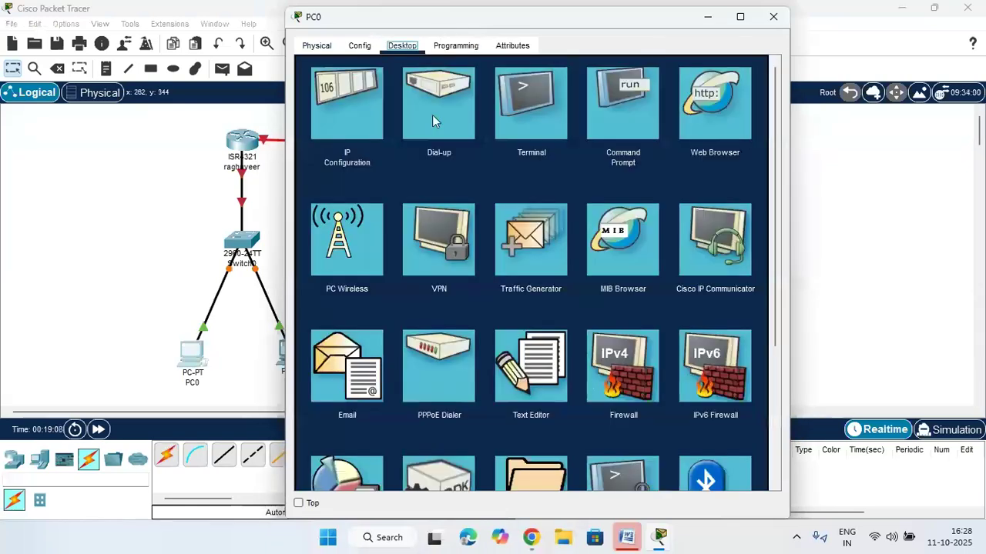
pyautogui.click(351, 113)
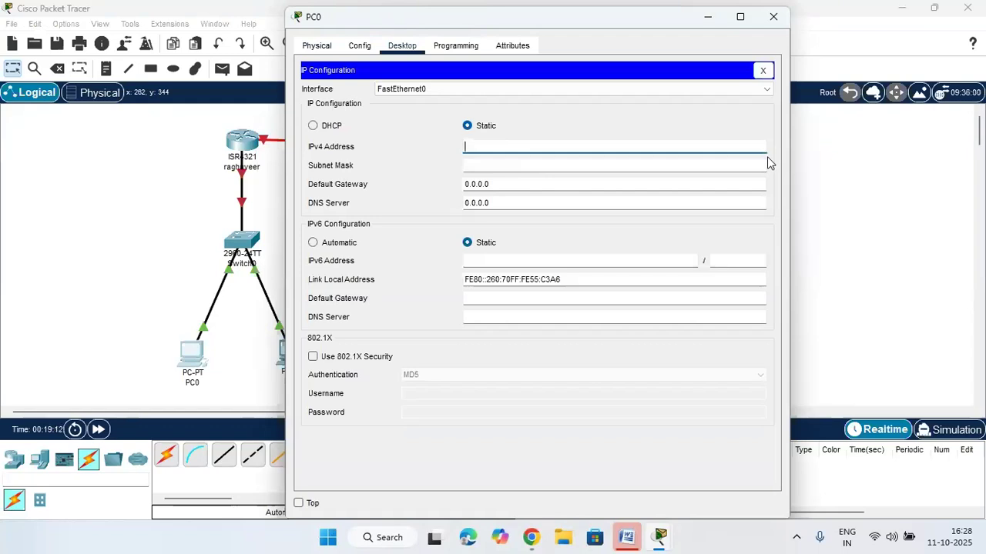
pyautogui.write('192.168.1.2')
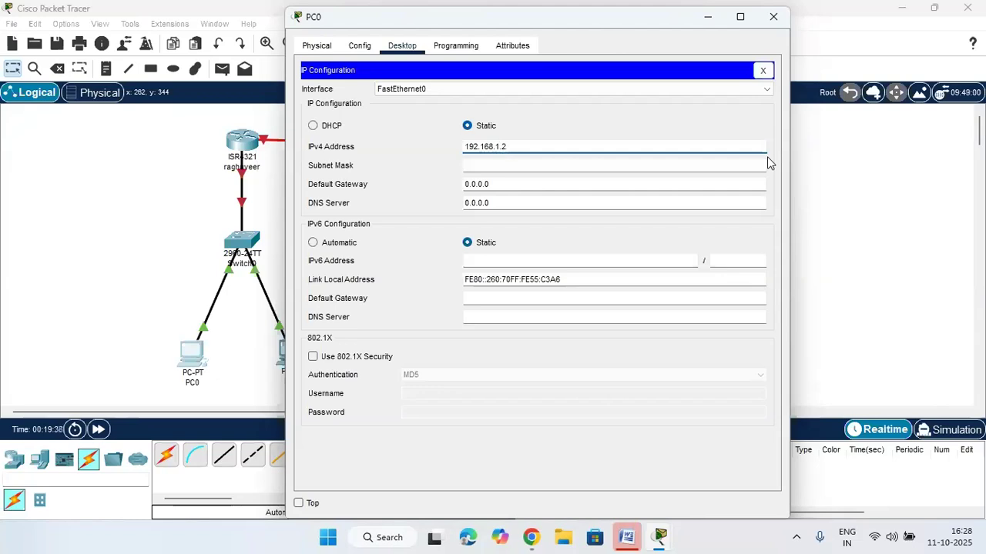
pyautogui.click(679, 174)
# Copy PC0's address 192.168.1.2 and close its IP configuration
pyautogui.moveTo(547, 152); pyautogui.dragTo(379, 152)
pyautogui.hotkey('ctrl', 'c')
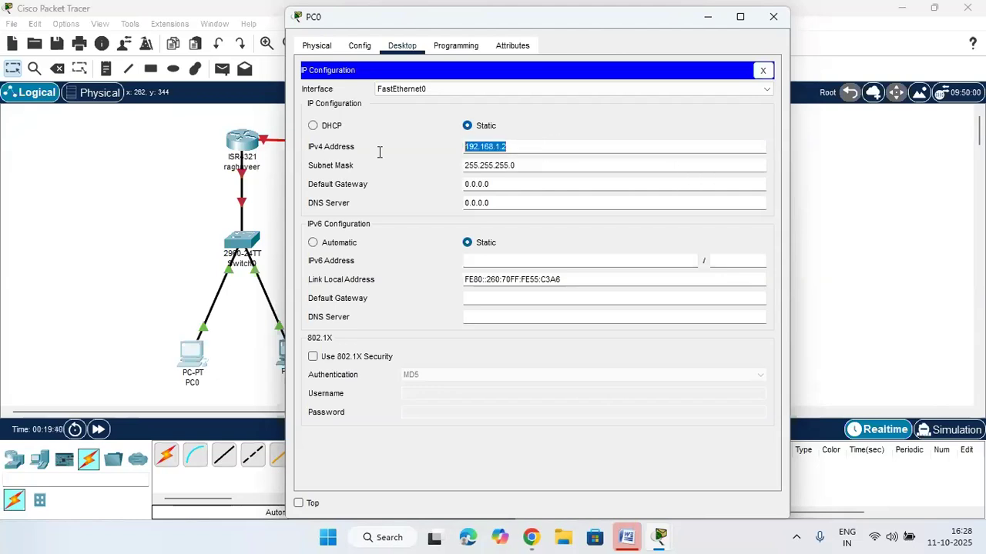
pyautogui.rightClick(478, 146)
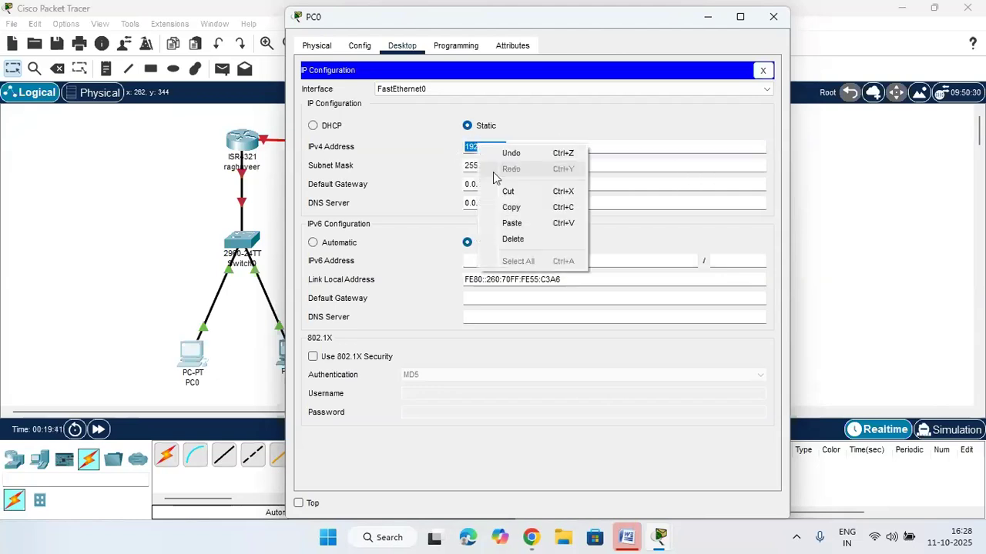
pyautogui.click(511, 208)
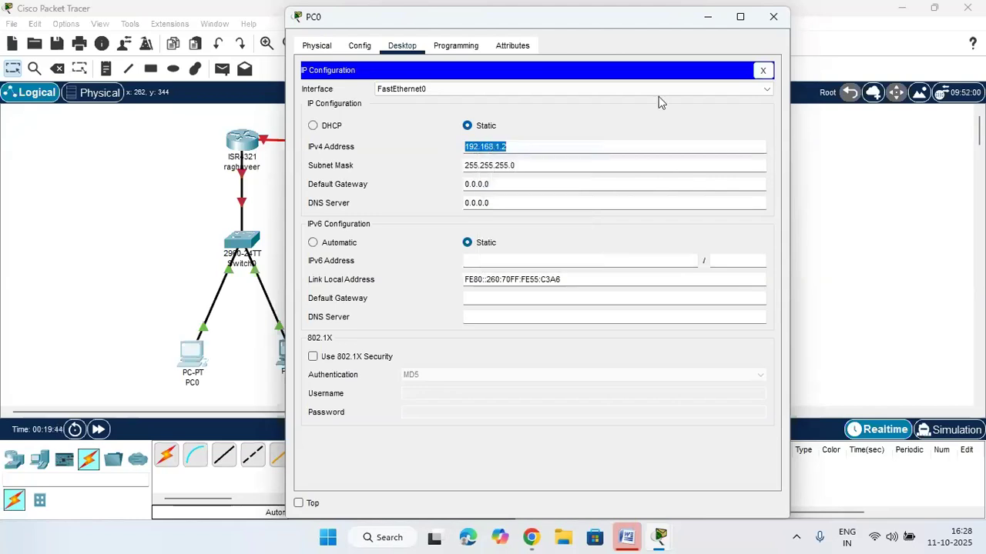
pyautogui.click(762, 70)
# Open PC1's IP configuration and paste in the copied 192.168.1.2 address
pyautogui.click(773, 16)
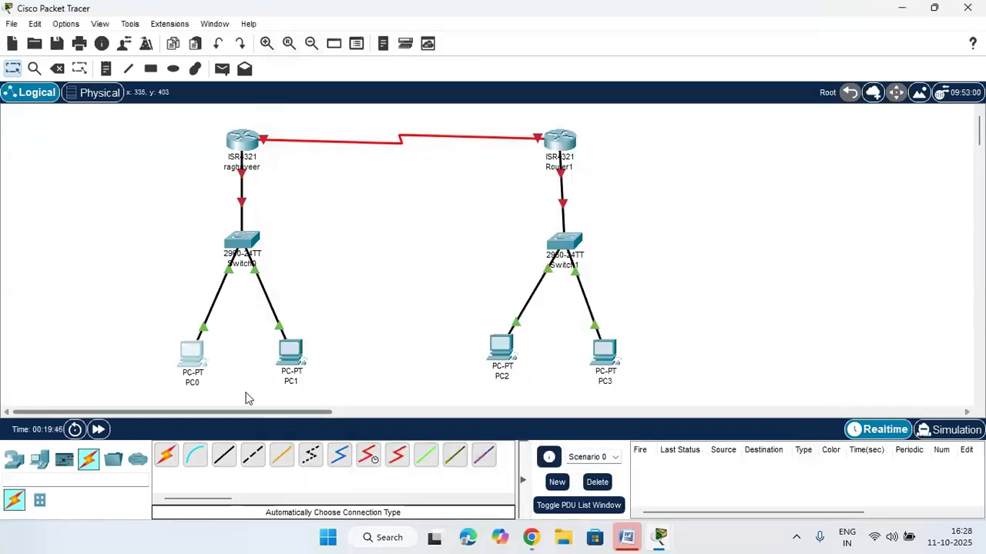
pyautogui.click(291, 353)
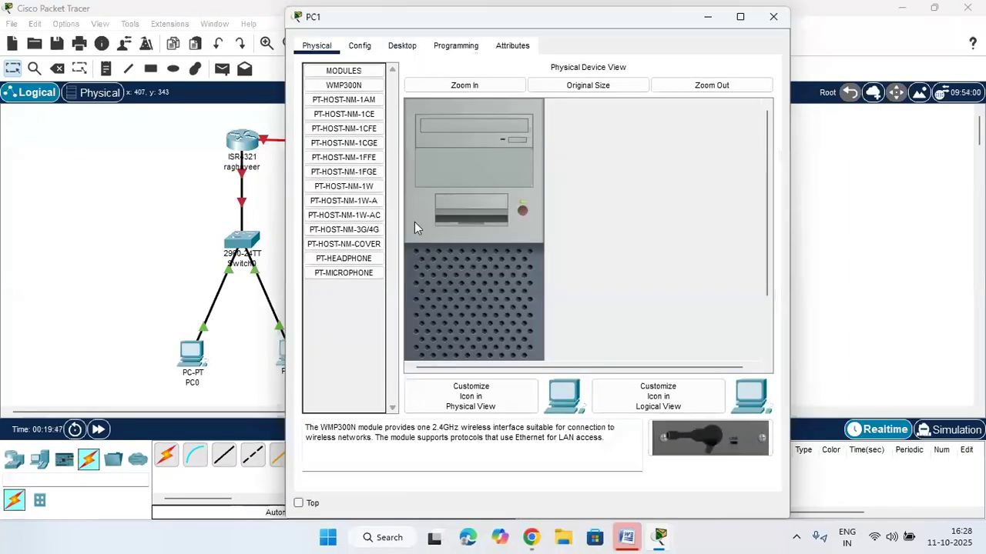
pyautogui.click(402, 45)
pyautogui.click(364, 119)
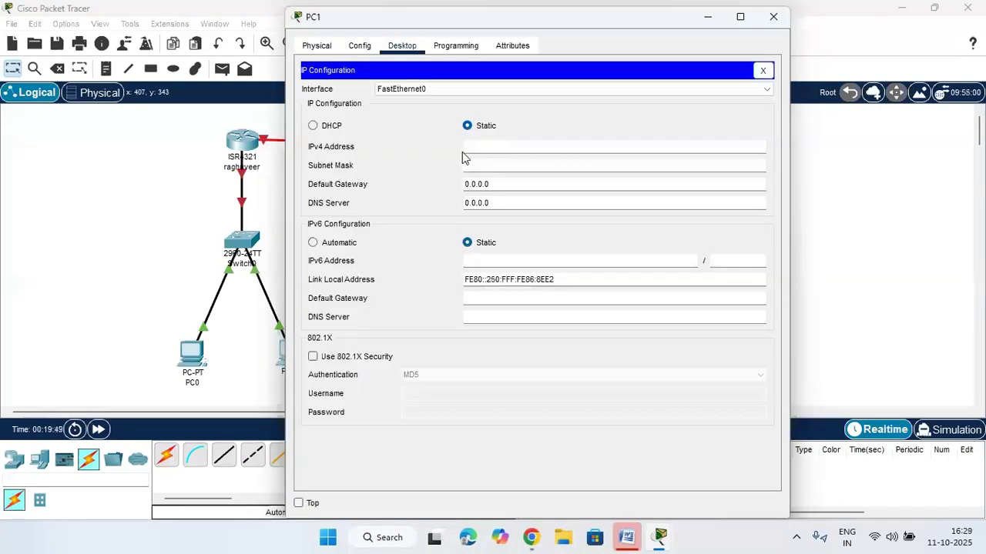
pyautogui.rightClick(468, 147)
pyautogui.click(508, 227)
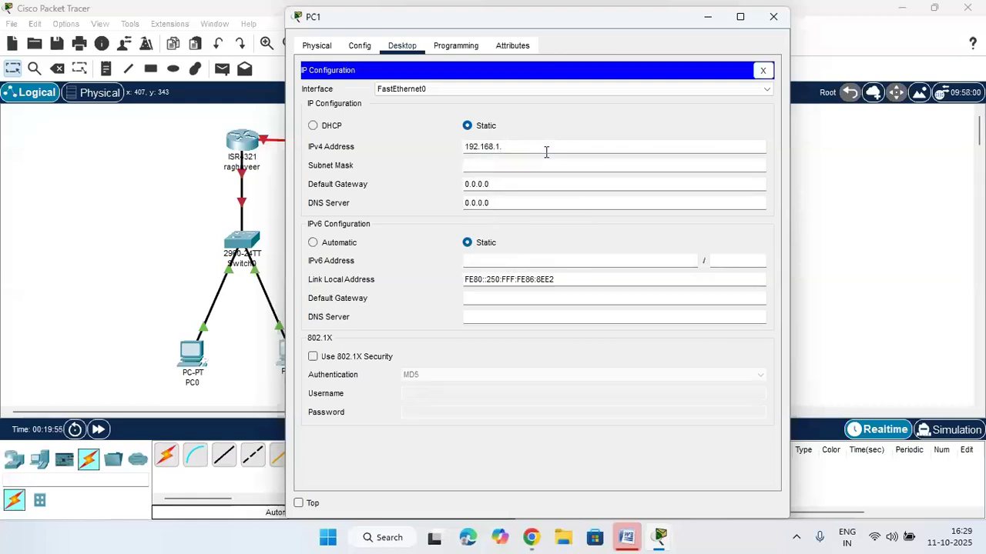
pyautogui.write('2')
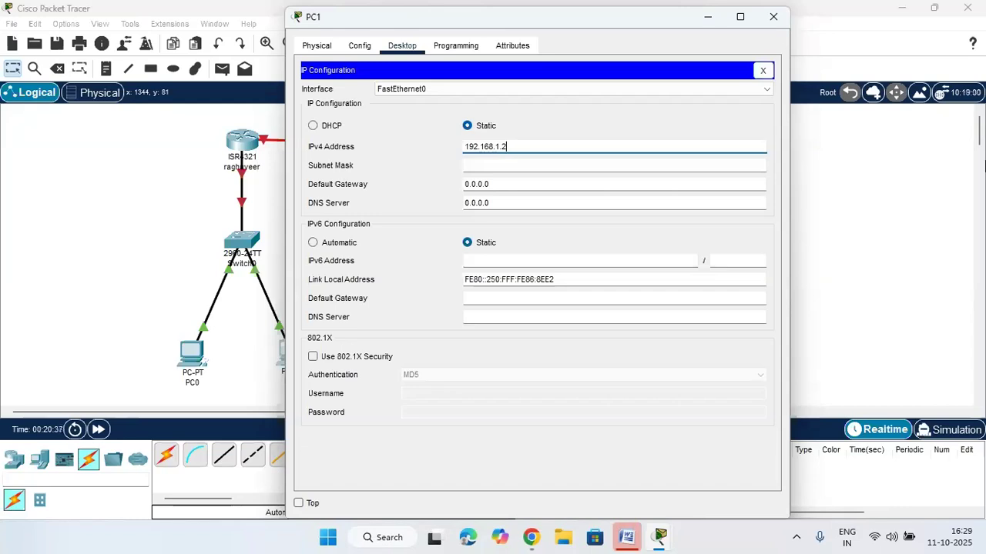
pyautogui.click(678, 175)
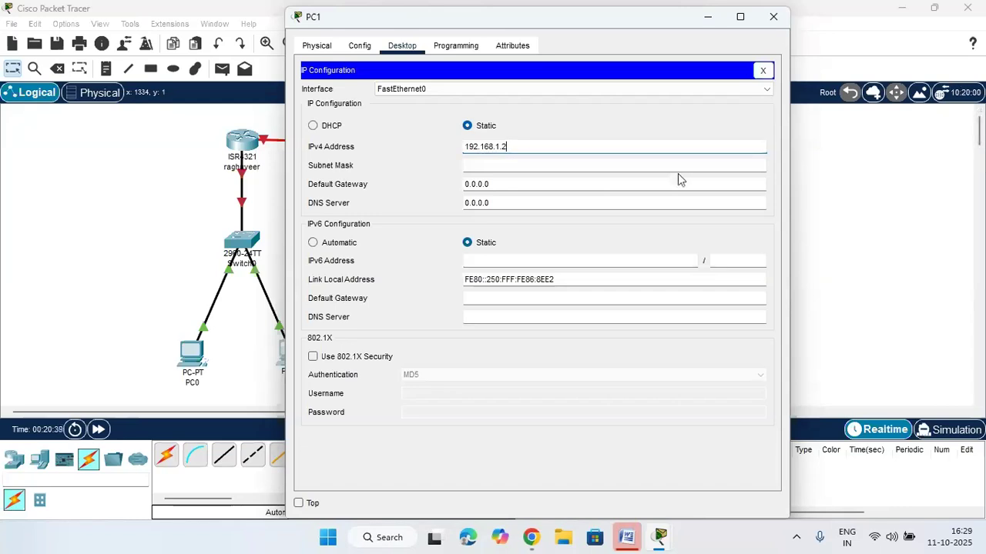
# Set PC1's address to 192.168.1.3 with mask 255.255.255.0 and close its windows
pyautogui.rightClick(591, 156)
pyautogui.click(625, 231)
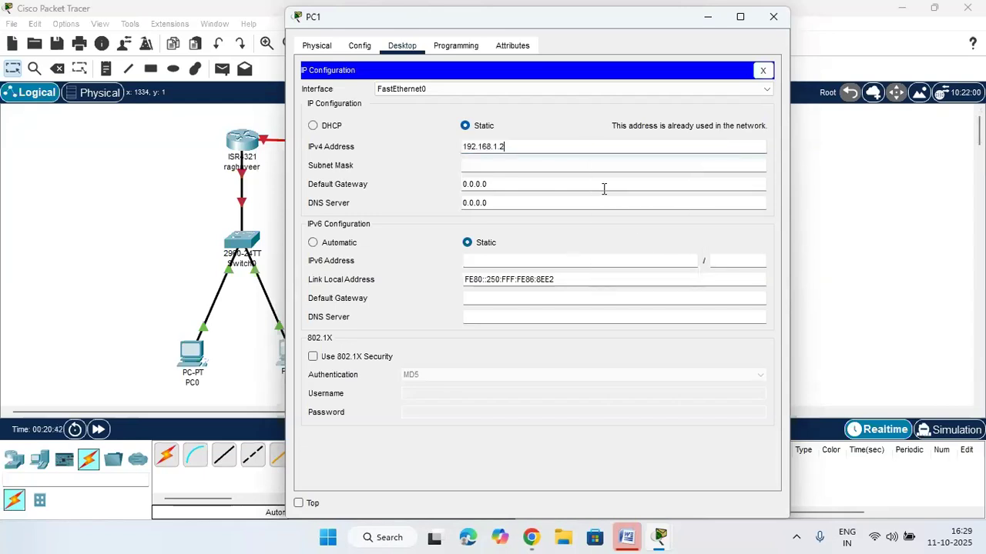
pyautogui.press('BackSpace')
pyautogui.write('3')
pyautogui.click(599, 167)
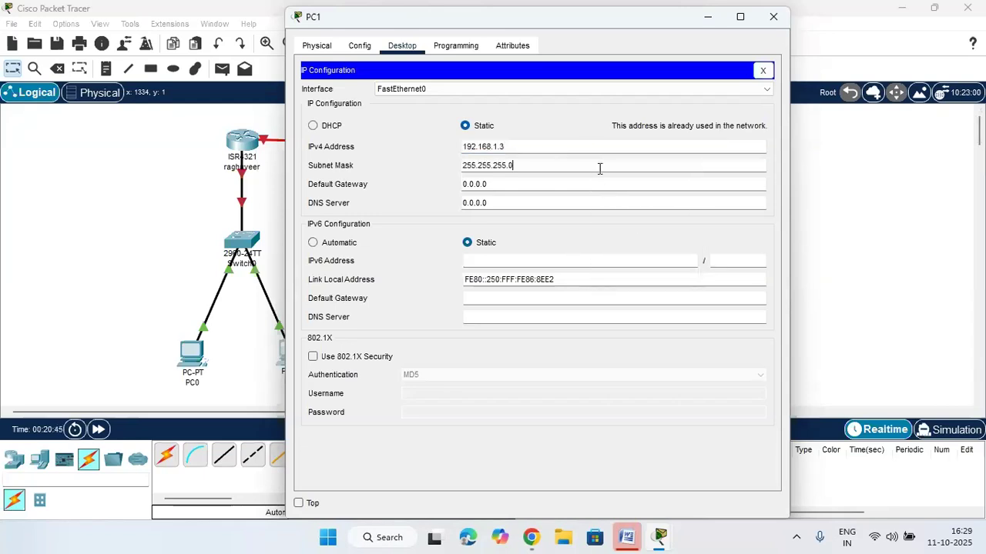
pyautogui.click(763, 72)
pyautogui.click(773, 16)
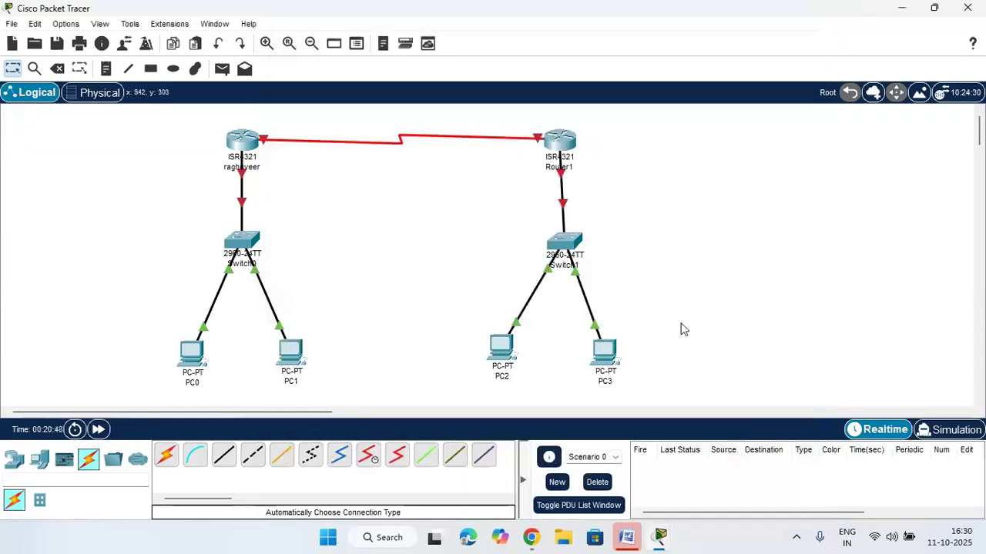
# Give PC2 static address 192.168.2.2 with default mask 255.255.255.0
pyautogui.click(508, 356)
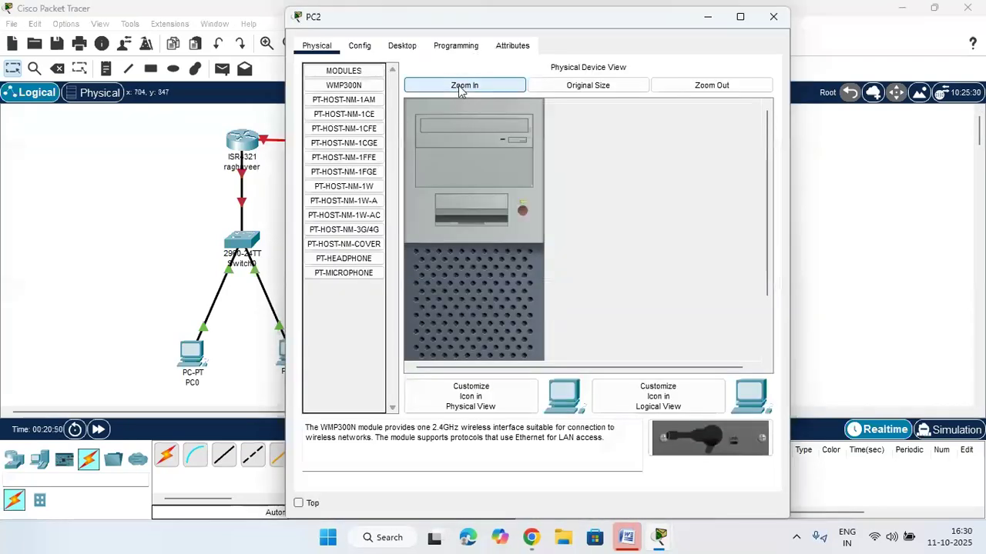
pyautogui.click(412, 50)
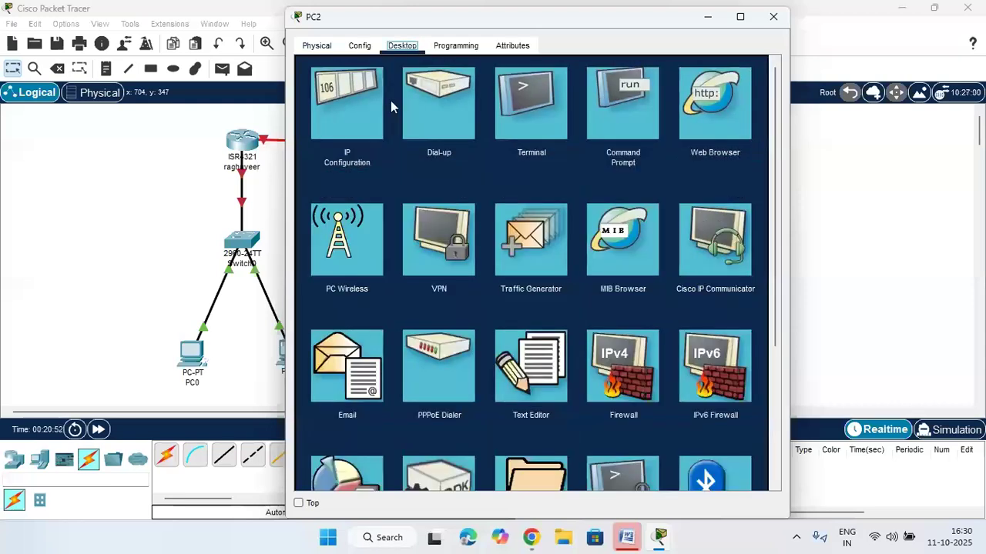
pyautogui.click(391, 103)
pyautogui.rightClick(554, 150)
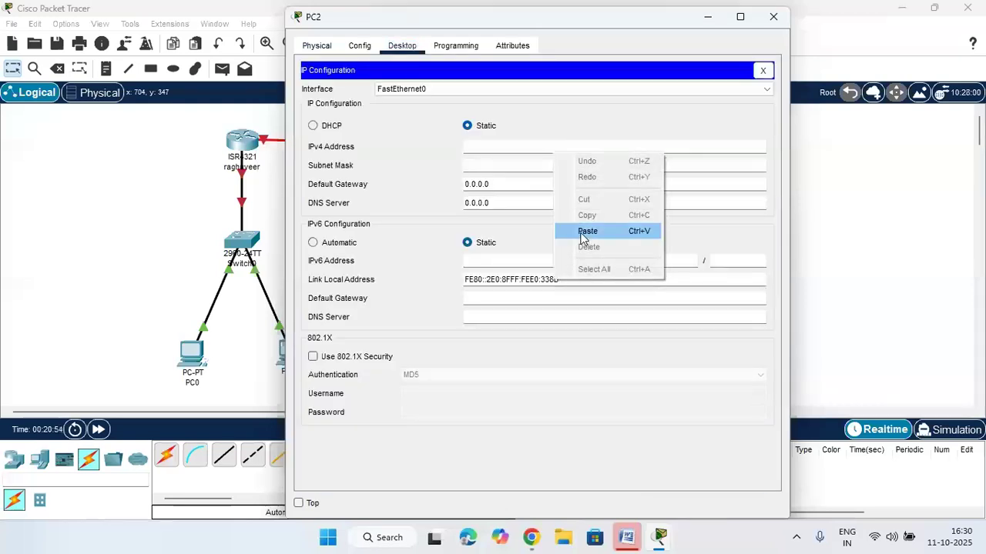
pyautogui.click(584, 231)
pyautogui.write('2')
pyautogui.click(576, 165)
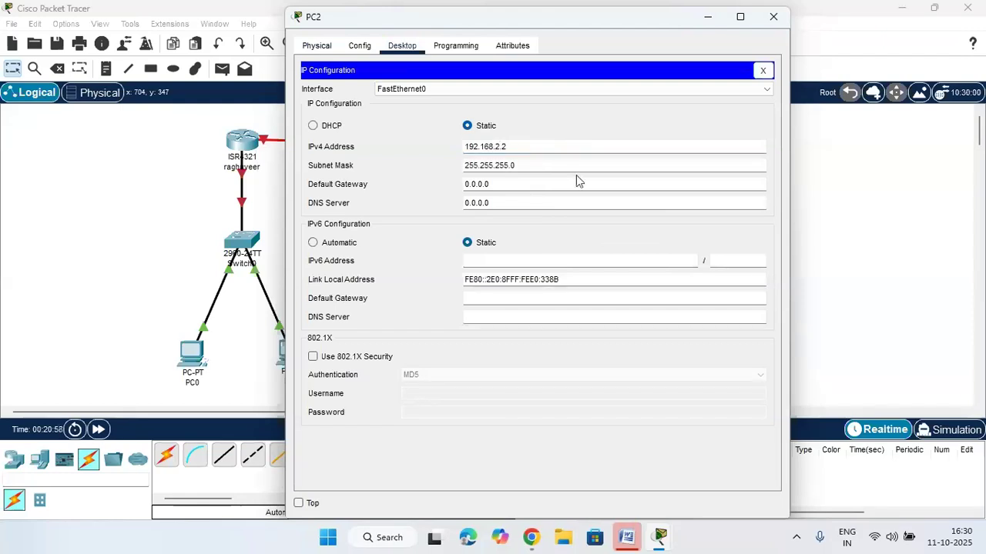
# Copy PC2's address 192.168.2.2 and close its settings window
pyautogui.moveTo(521, 146); pyautogui.dragTo(464, 147)
pyautogui.rightClick(504, 148)
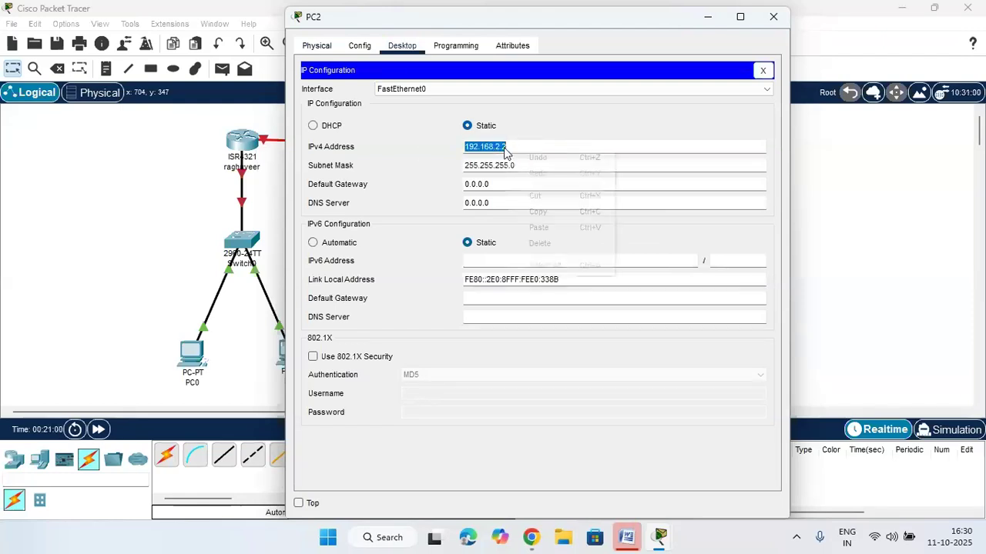
pyautogui.click(538, 212)
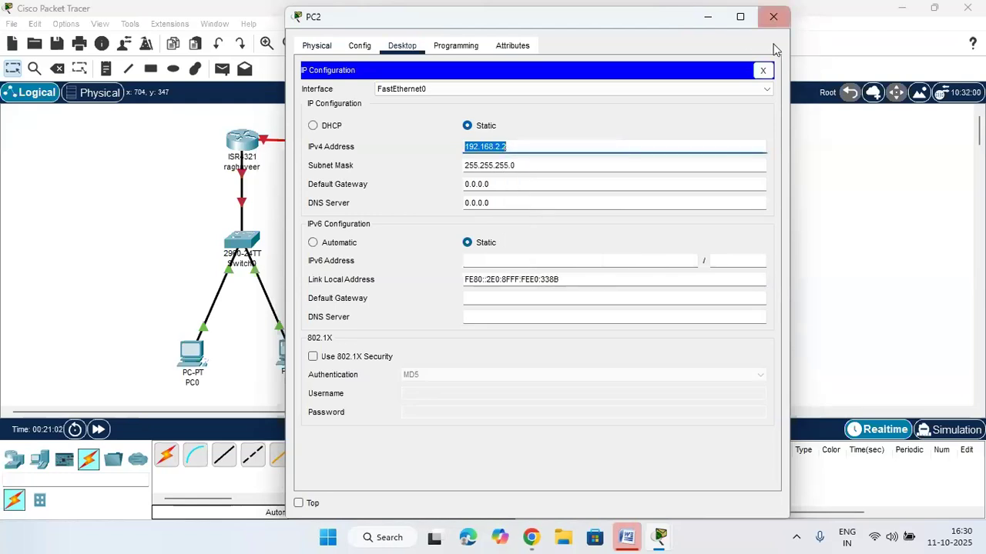
pyautogui.click(763, 70)
pyautogui.click(772, 24)
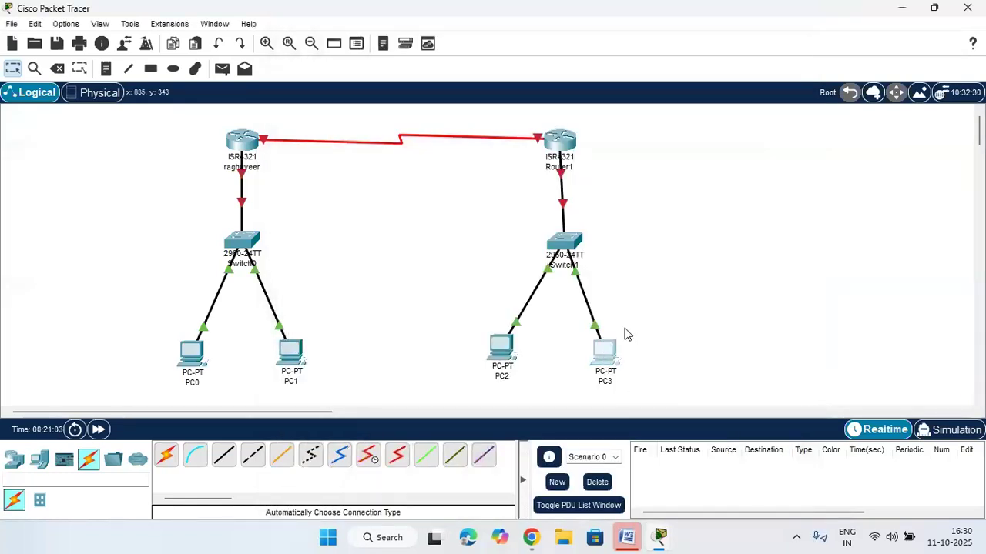
# Paste the copied 192.168.2.x address into PC3's IPv4 field and fill the default mask
pyautogui.click(607, 350)
pyautogui.click(391, 80)
pyautogui.click(359, 124)
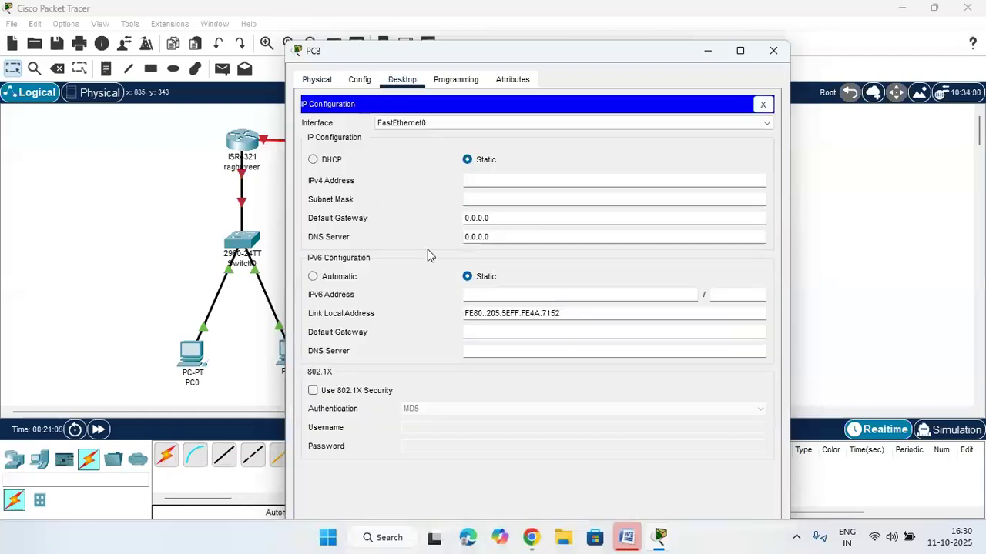
pyautogui.rightClick(479, 183)
pyautogui.click(514, 262)
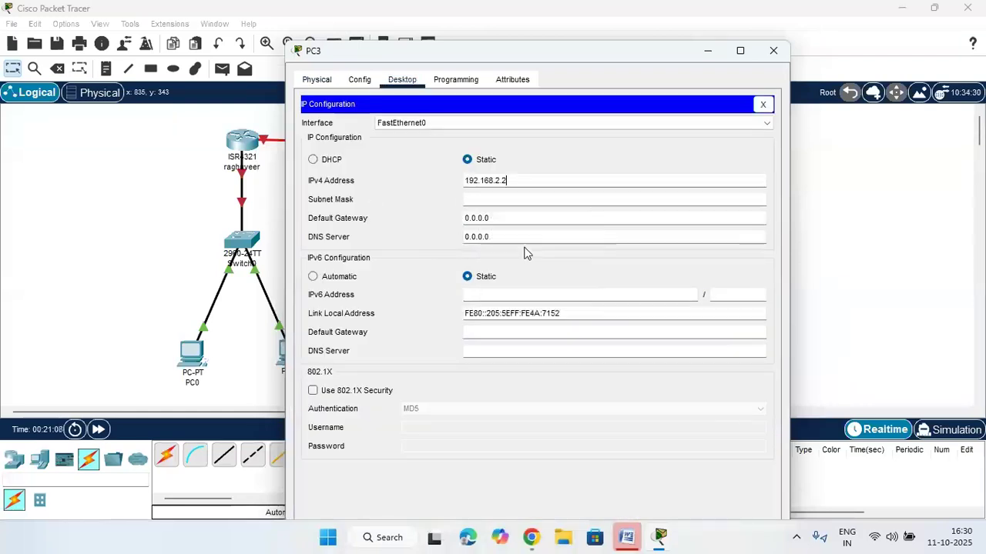
pyautogui.click(550, 199)
pyautogui.click(844, 205)
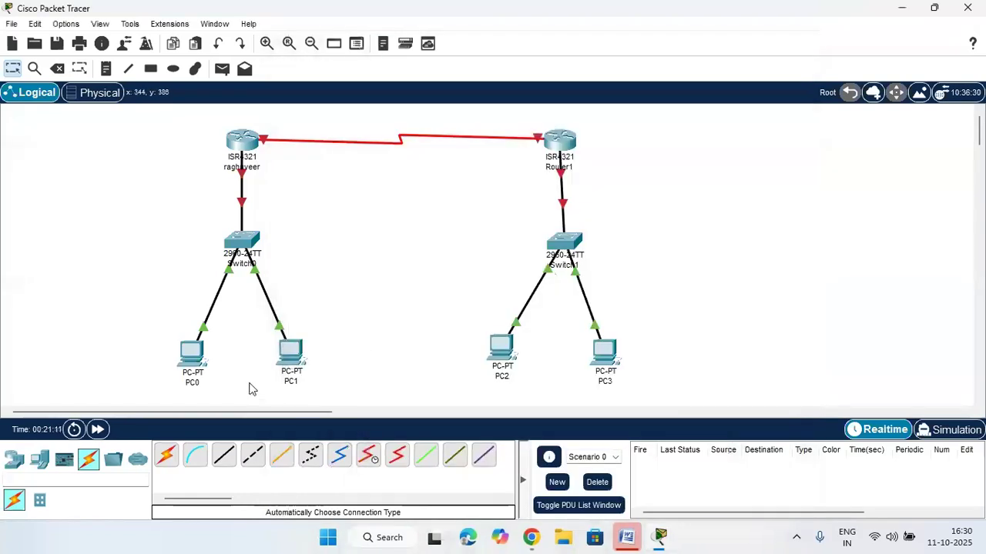
# Relabel PC0 as 1.2 and PC1 as 1.3
pyautogui.click(198, 385)
pyautogui.moveTo(214, 387); pyautogui.dragTo(146, 385)
pyautogui.write('1.2')
pyautogui.click(362, 301)
pyautogui.click(292, 388)
pyautogui.moveTo(313, 381); pyautogui.dragTo(264, 387)
pyautogui.write('2')
pyautogui.press('BackSpace')
pyautogui.write('1.3')
pyautogui.click(343, 293)
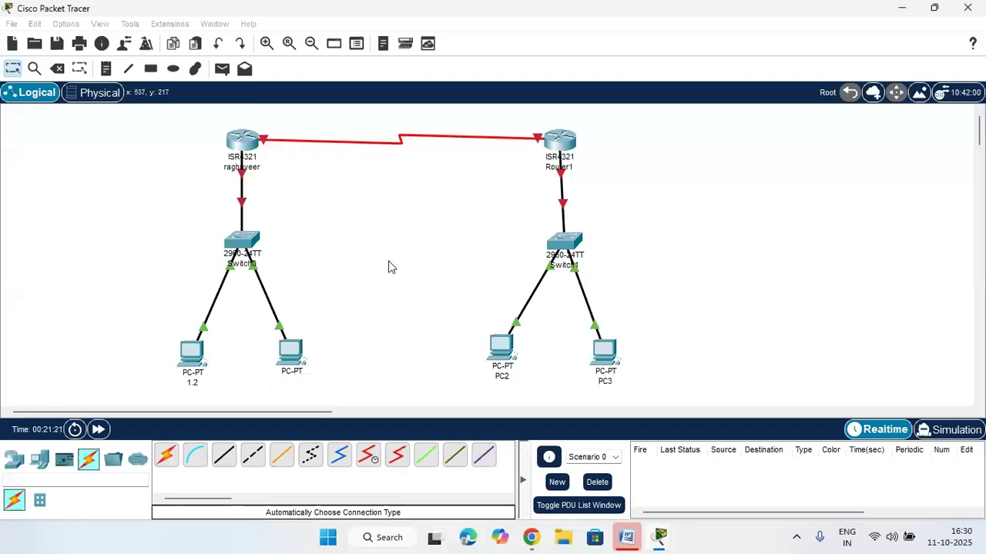
# Relabel PC2 as 2.2 and close PC3's IP configuration and settings windows
pyautogui.click(500, 379)
pyautogui.doubleClick(508, 378)
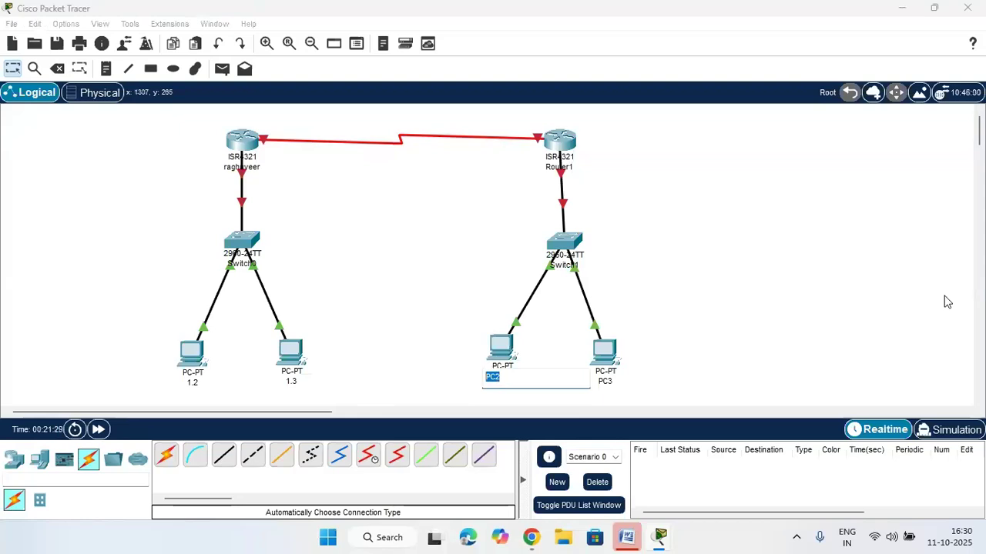
pyautogui.write('2.2')
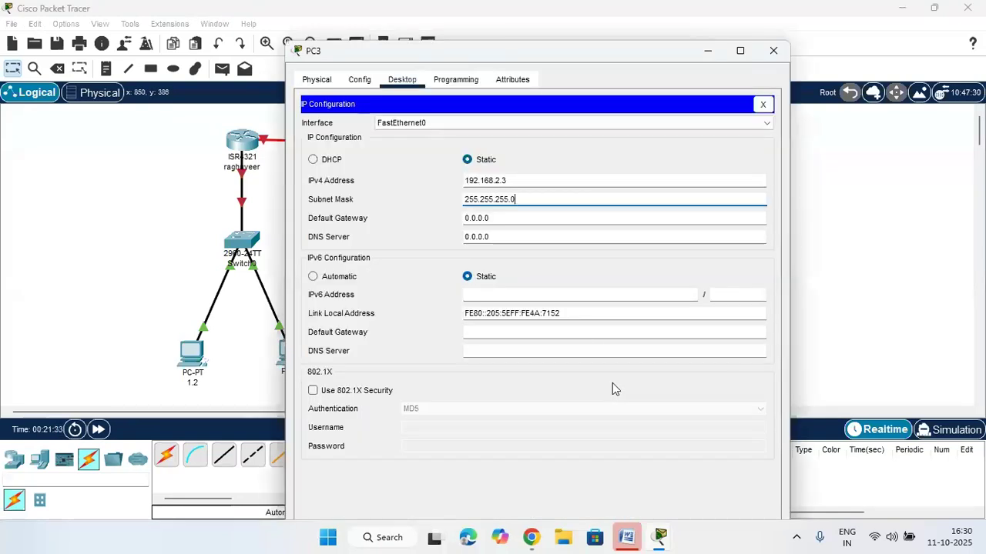
pyautogui.click(764, 104)
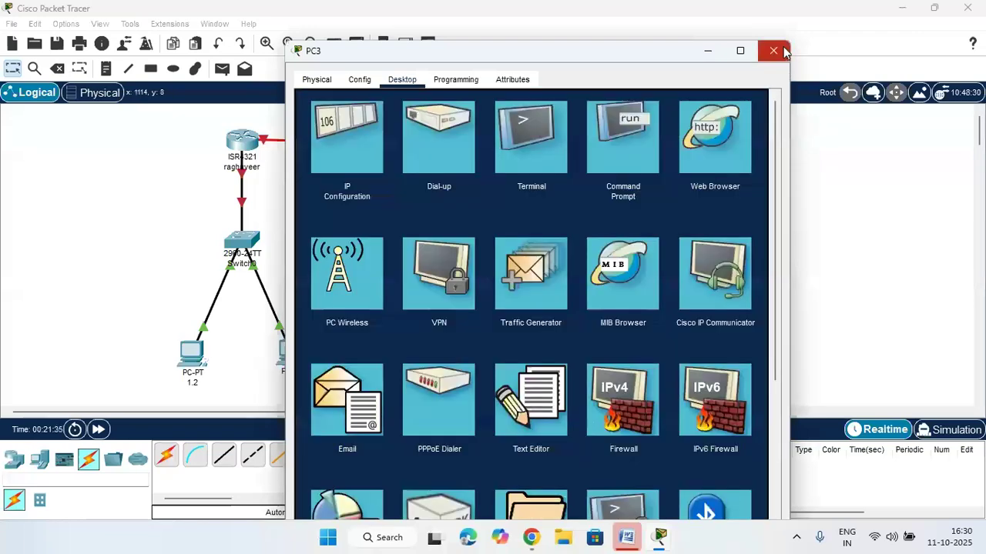
pyautogui.click(773, 50)
pyautogui.click(608, 369)
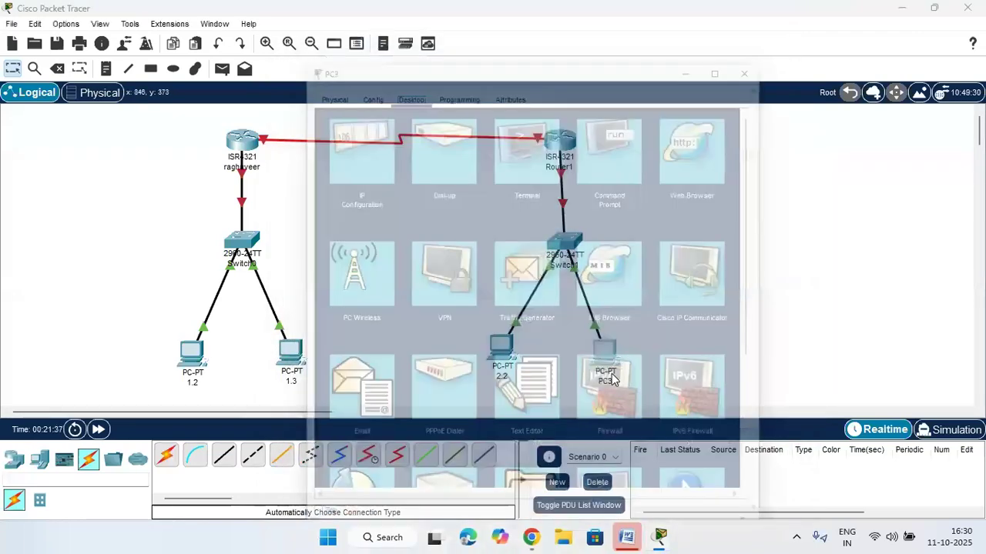
pyautogui.click(773, 51)
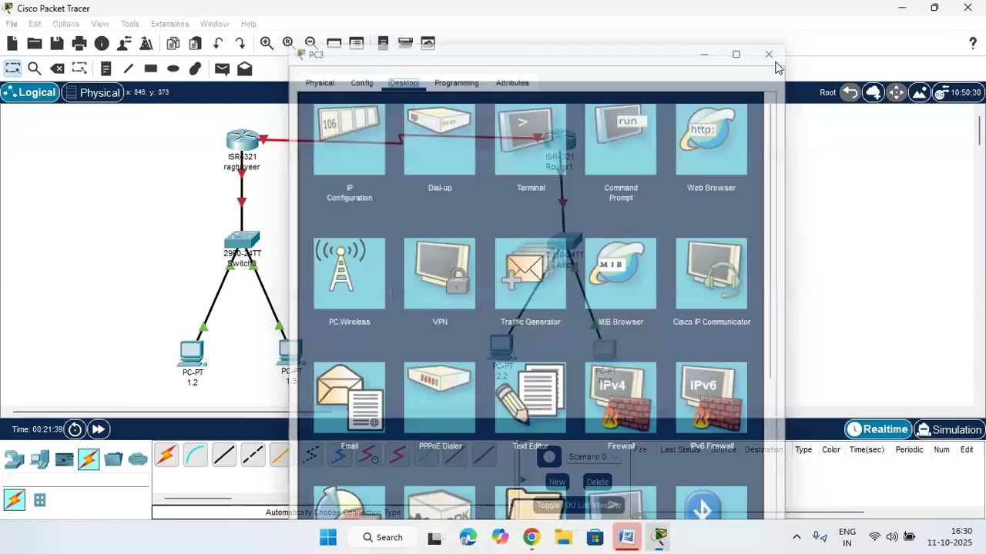
# Relabel PC3 as 2.3 and nudge its icon slightly right
pyautogui.click(613, 382)
pyautogui.moveTo(612, 383); pyautogui.dragTo(552, 392)
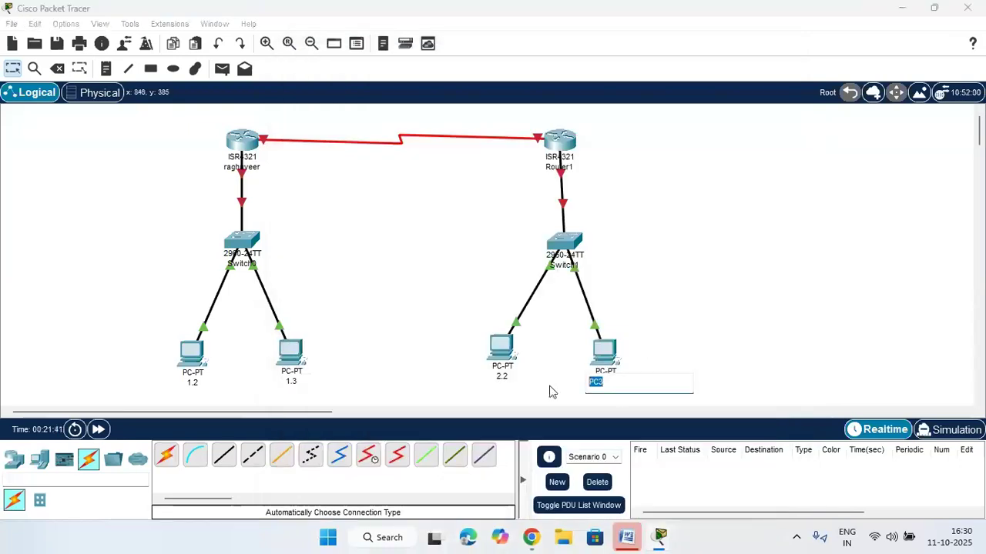
pyautogui.write('2.3')
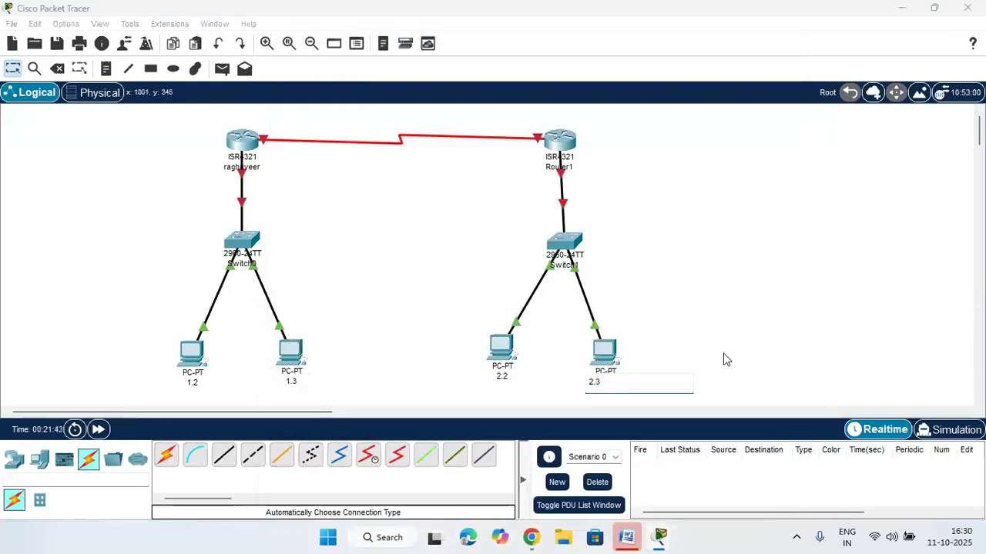
pyautogui.click(736, 323)
pyautogui.moveTo(604, 356); pyautogui.dragTo(608, 350)
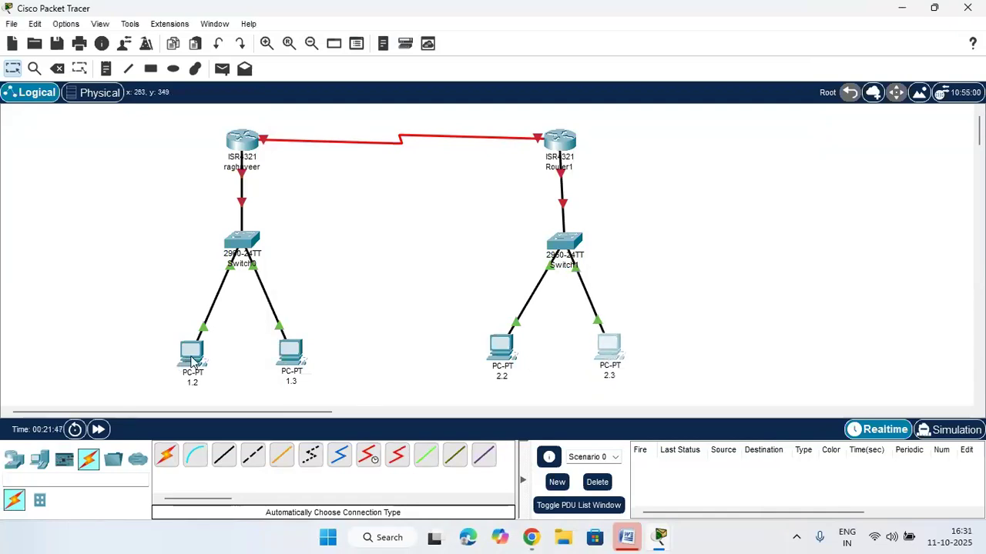
# From PC 2.2's command prompt, ping 192.168.2.3, 192.168.2.2 and 192.168.2.0
pyautogui.click(498, 356)
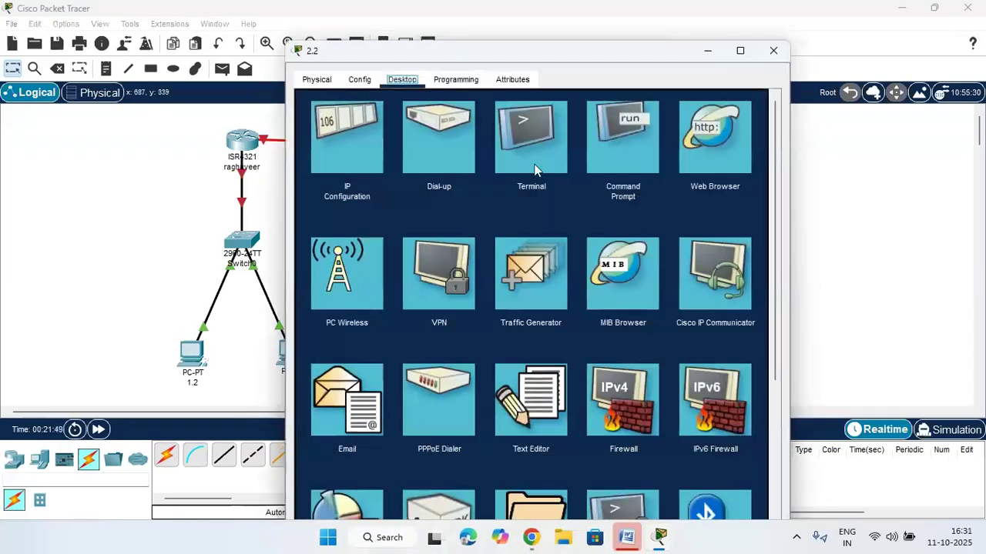
pyautogui.click(613, 156)
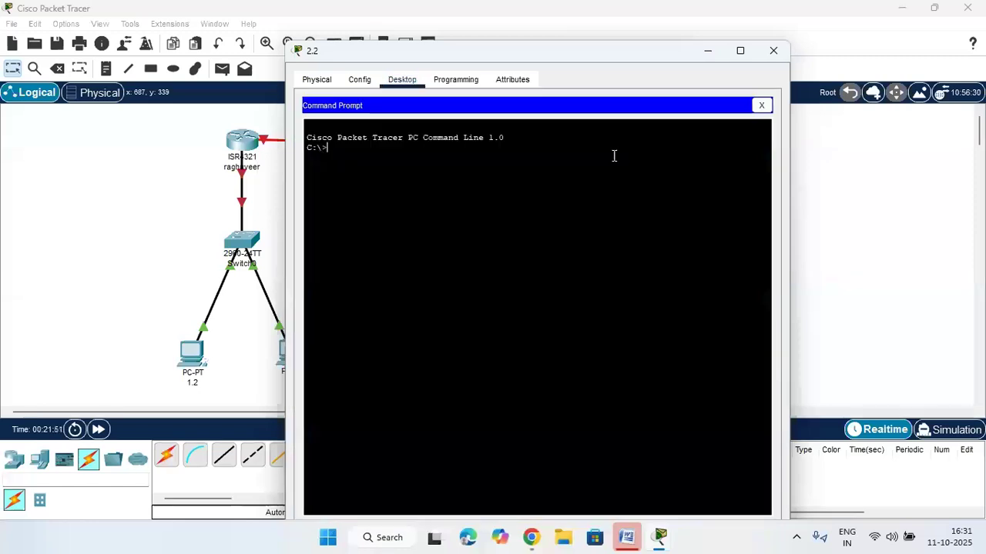
pyautogui.write('ping')
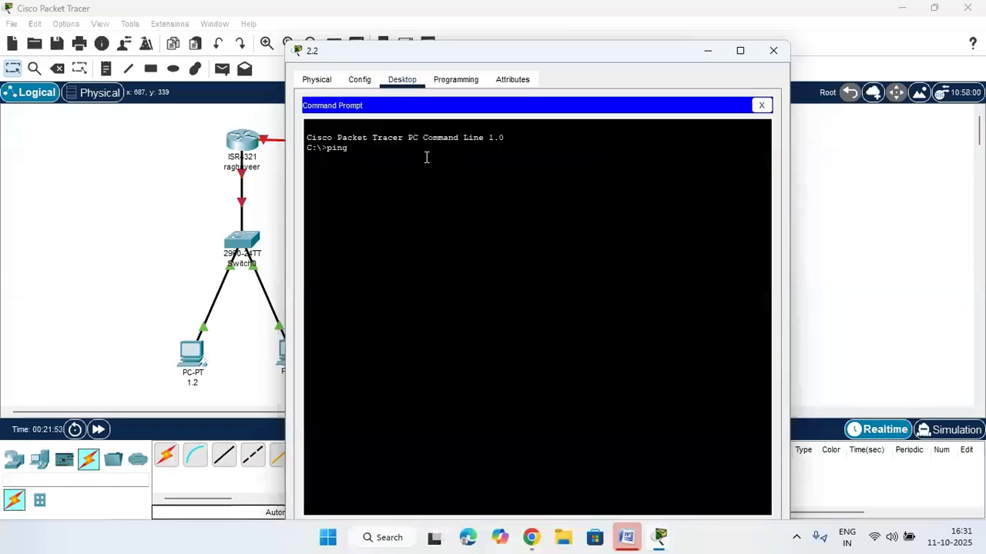
pyautogui.write(' 192.168.2.3')
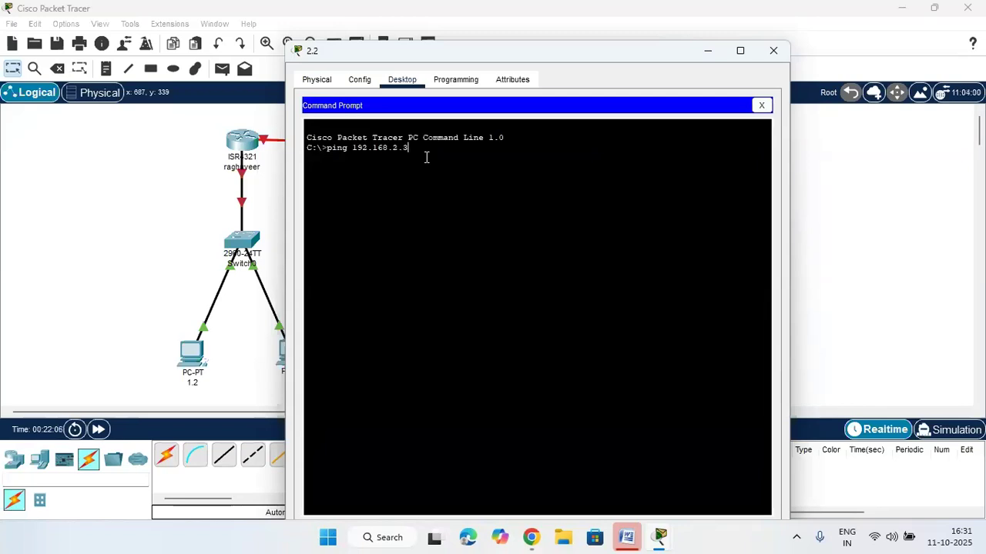
pyautogui.press('Return')
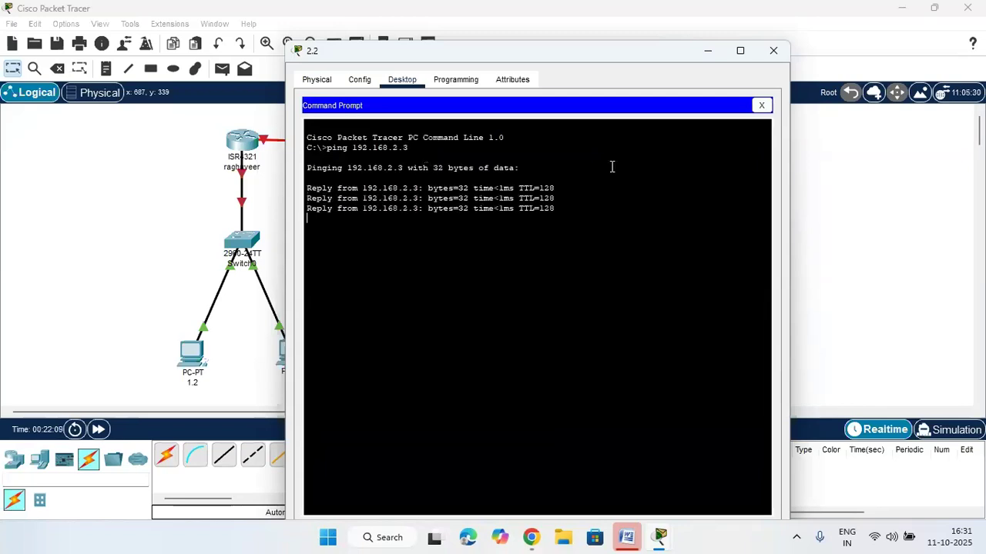
pyautogui.press('Up')
pyautogui.press('BackSpace')
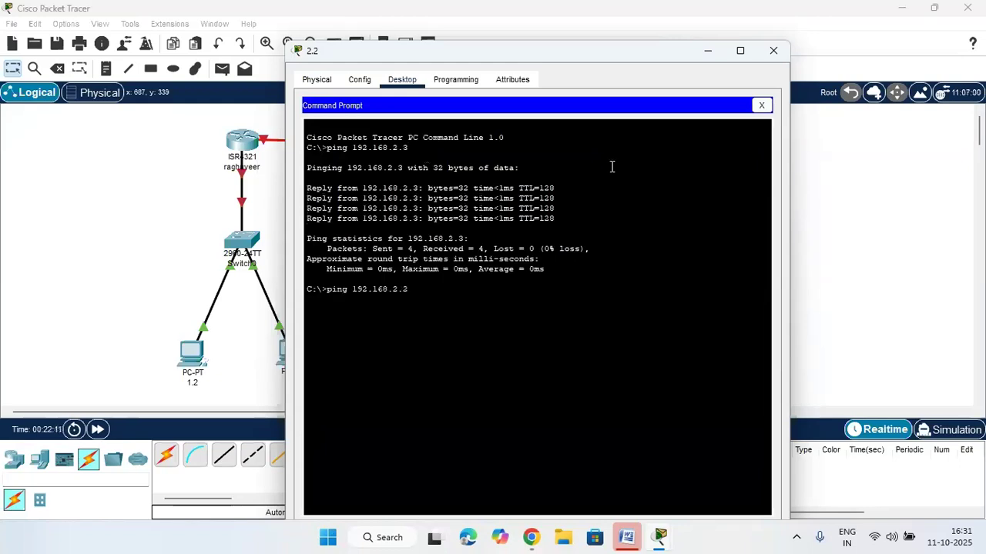
pyautogui.write('2')
pyautogui.press('Return')
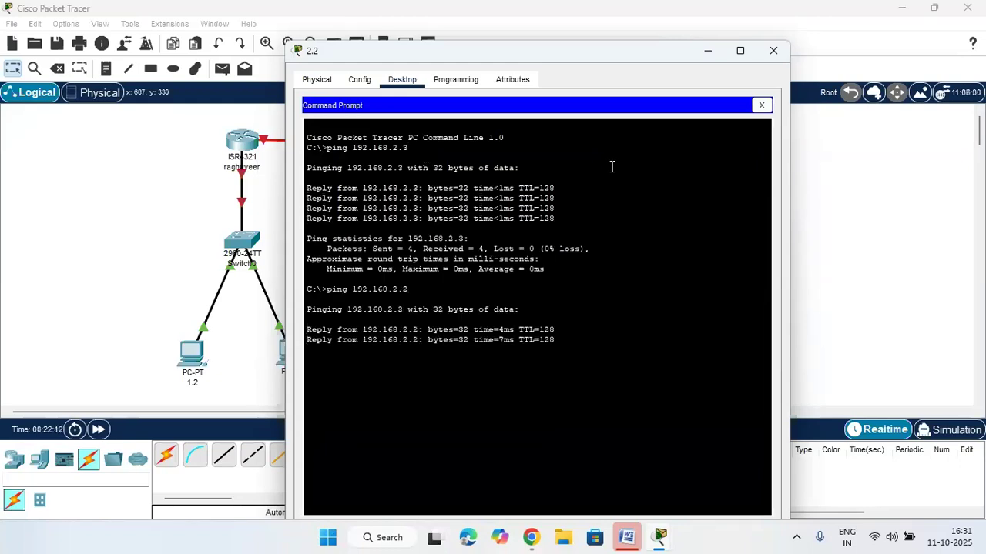
pyautogui.press('Up')
pyautogui.press('Return')
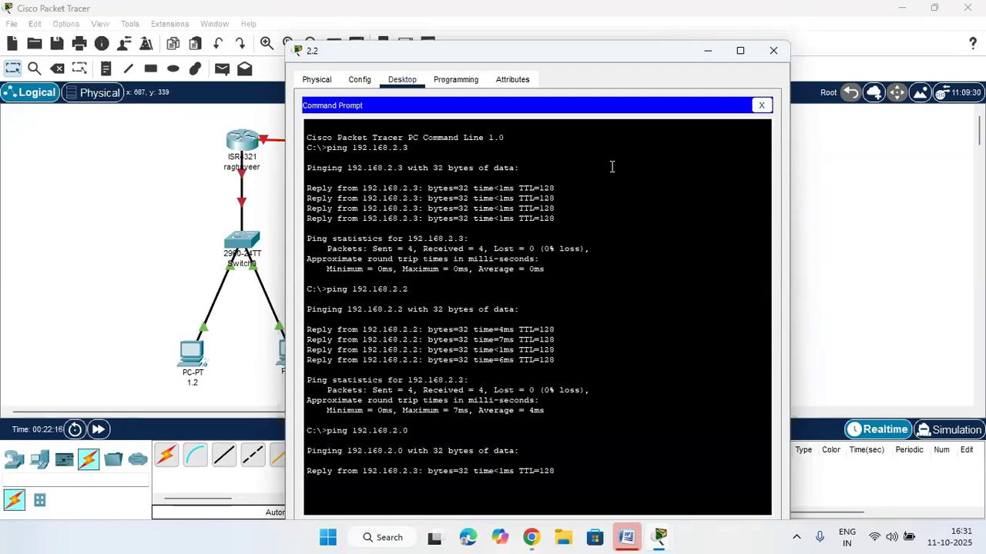
# Highlight the 192.168.2.0 ping replies and statistics in PC 2.2's output
pyautogui.moveTo(608, 60); pyautogui.dragTo(328, 64)
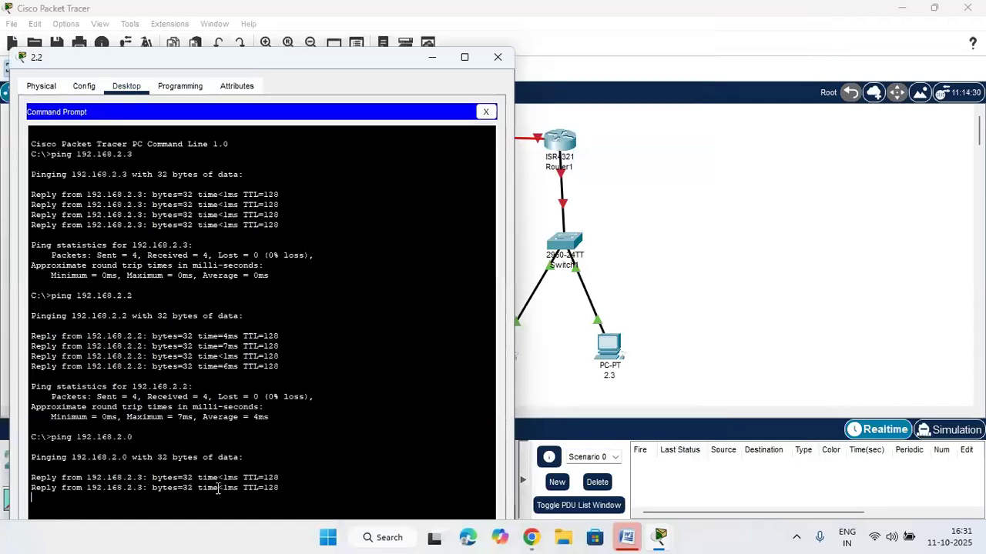
pyautogui.moveTo(136, 482); pyautogui.dragTo(86, 482)
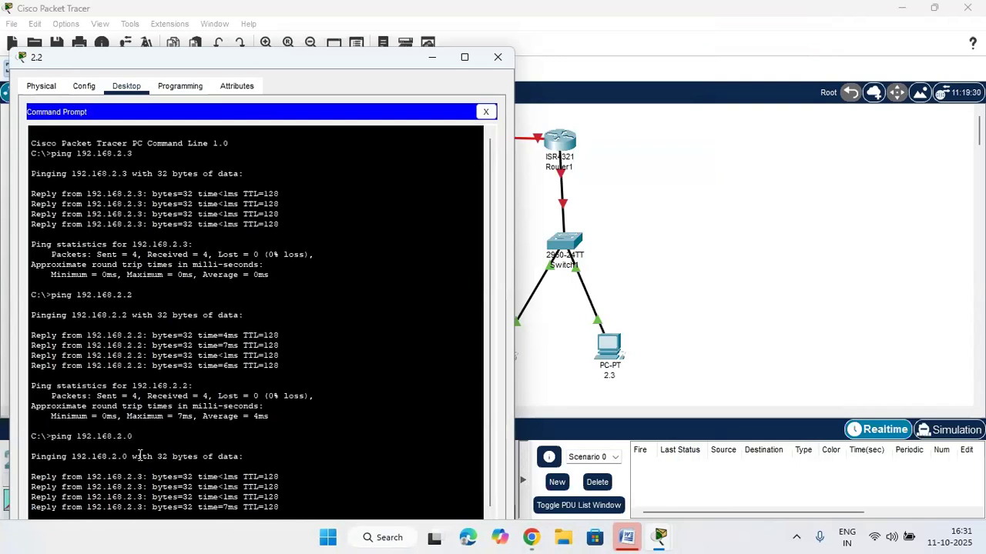
pyautogui.moveTo(140, 478); pyautogui.dragTo(91, 463)
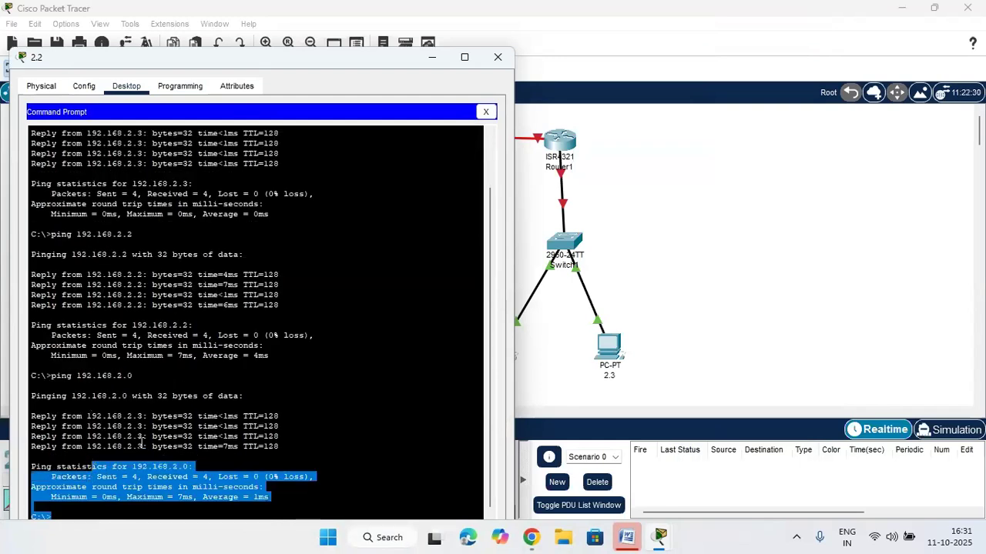
pyautogui.moveTo(142, 445); pyautogui.dragTo(101, 445)
# Place a new generic PC-PT on the canvas to the right of PC 2.3
pyautogui.click(651, 285)
pyautogui.click(562, 241)
pyautogui.click(771, 17)
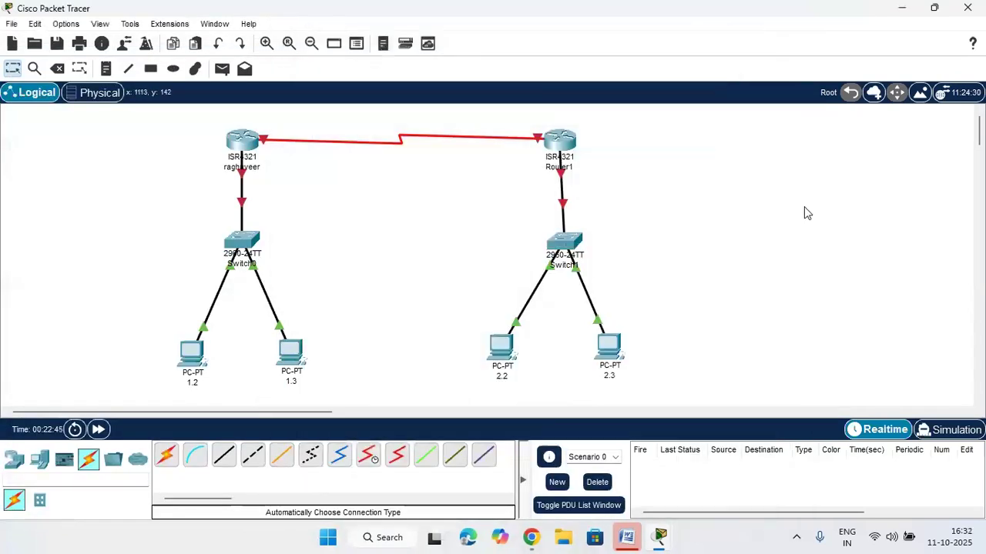
pyautogui.click(39, 459)
pyautogui.click(166, 459)
pyautogui.click(705, 351)
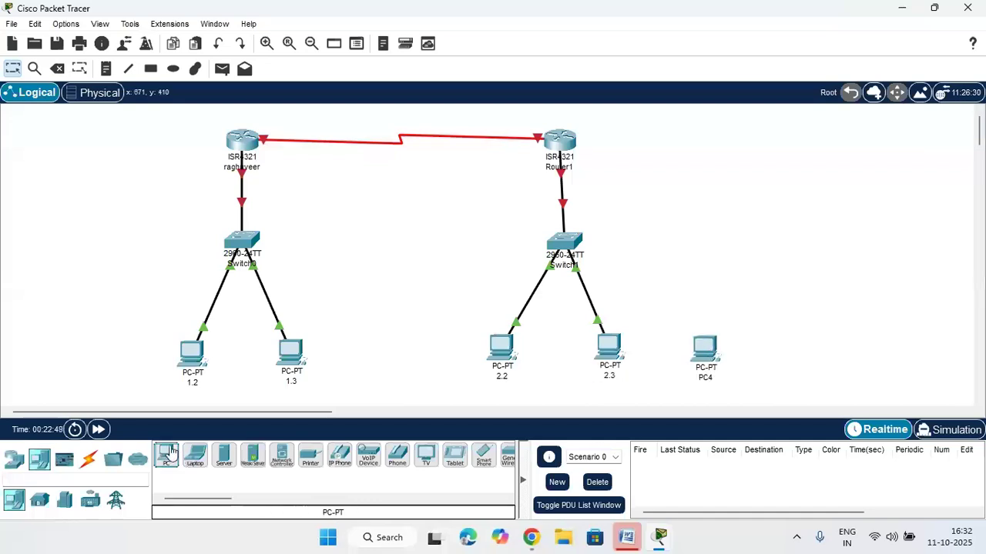
# Cable Switch1 to PC4 with the automatic connection type
pyautogui.click(89, 460)
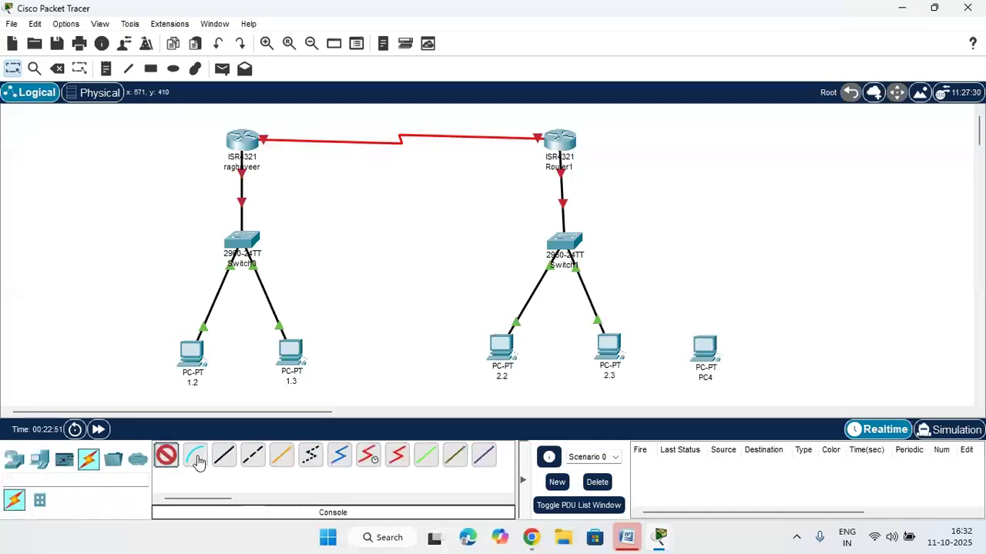
pyautogui.click(166, 456)
pyautogui.click(565, 242)
pyautogui.click(704, 348)
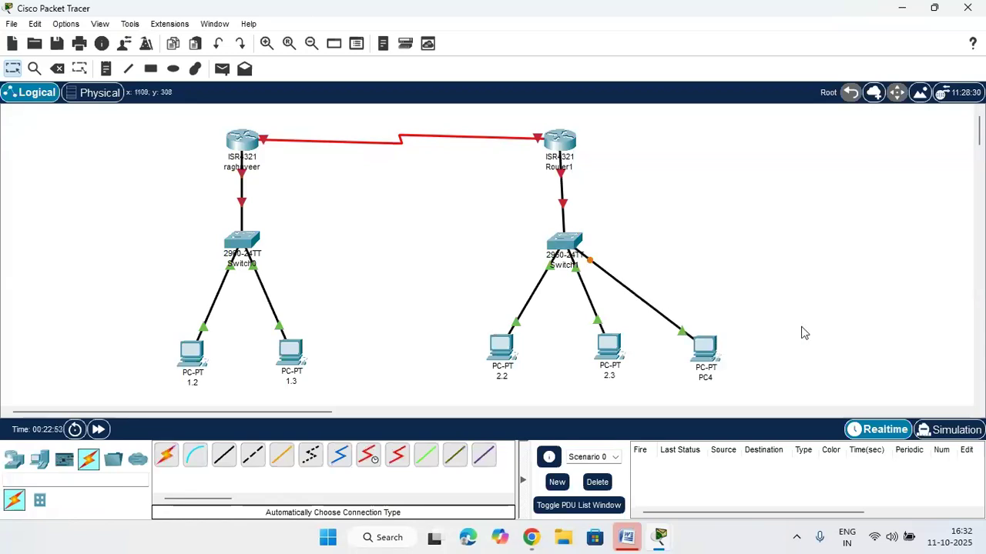
# Give PC4 the IPv4 address 192.168.2.10 with subnet mask 255.255.255.0
pyautogui.click(704, 348)
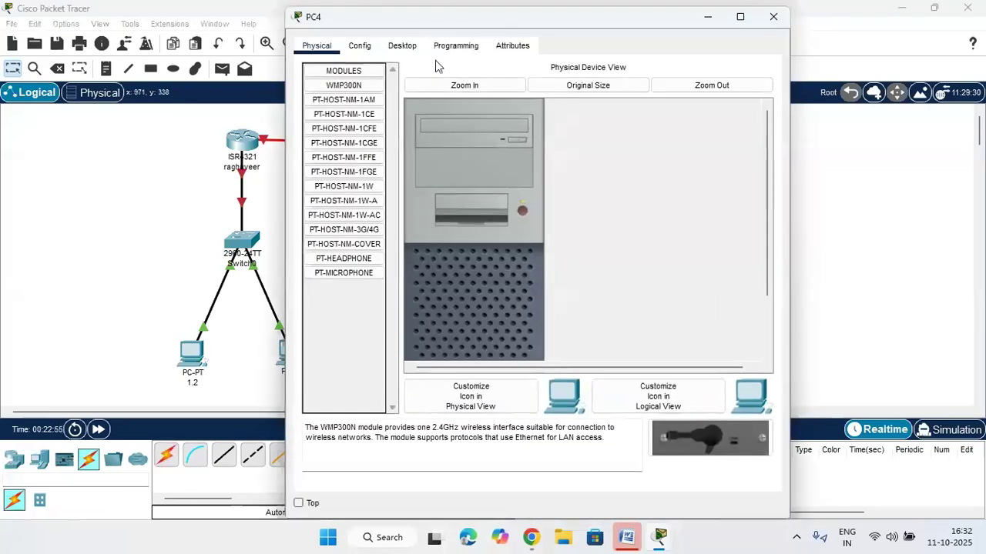
pyautogui.click(405, 48)
pyautogui.click(394, 123)
pyautogui.click(549, 146)
pyautogui.rightClick(566, 146)
pyautogui.click(598, 231)
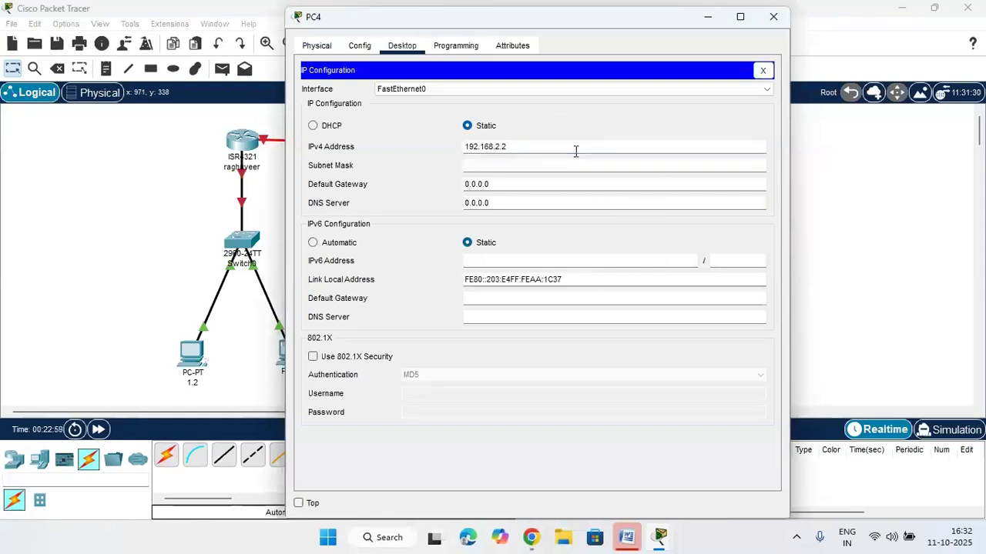
pyautogui.write('10')
pyautogui.press('Tab')
pyautogui.click(763, 70)
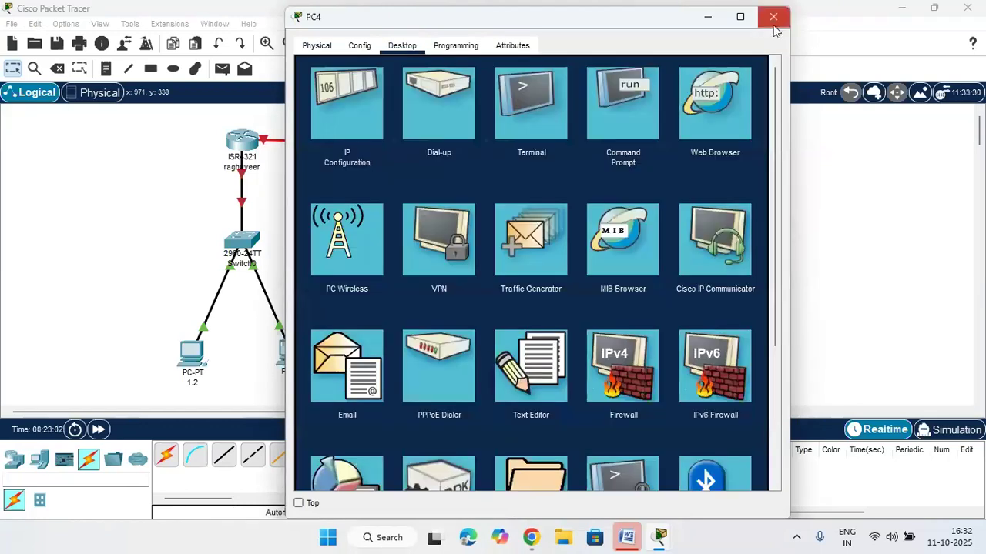
pyautogui.click(773, 16)
# Ping 192.168.2.10 twice and 192.168.2.0 from PC 2.2, then close its windows
pyautogui.click(501, 354)
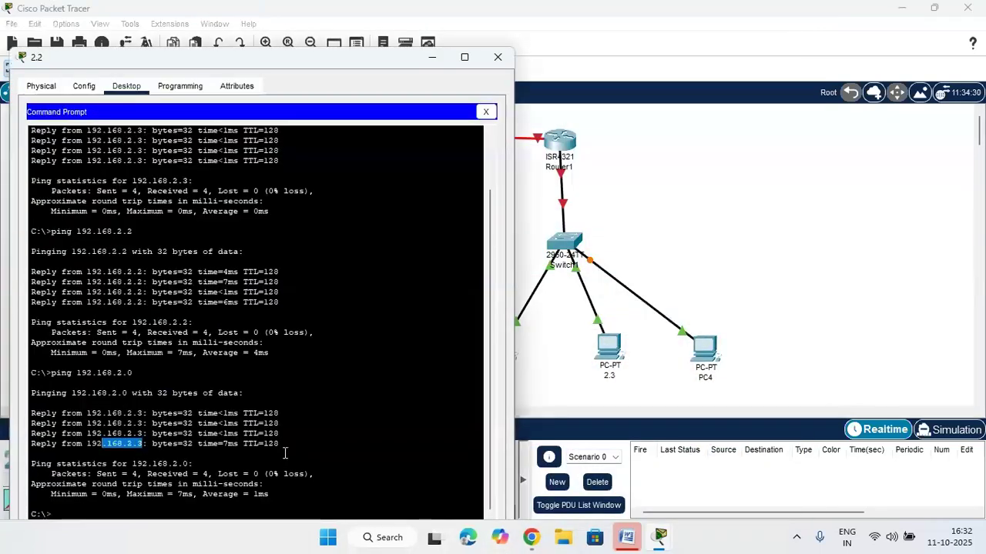
pyautogui.click(131, 511)
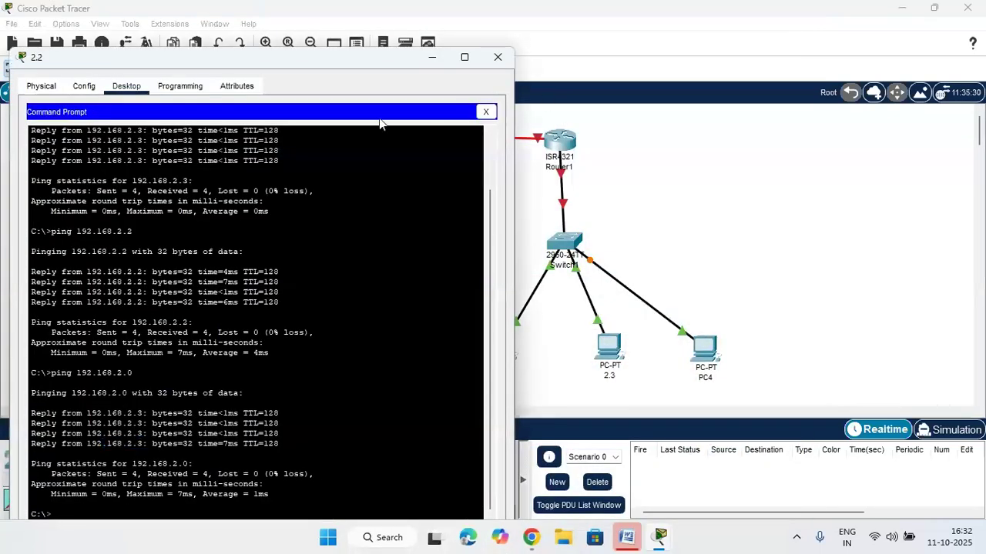
pyautogui.moveTo(365, 62); pyautogui.dragTo(399, 20)
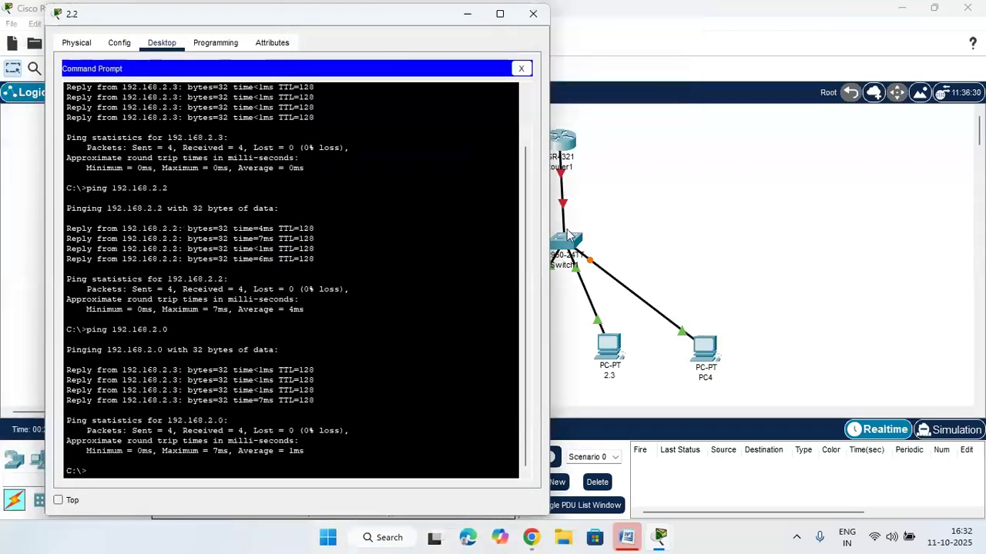
pyautogui.press('Up')
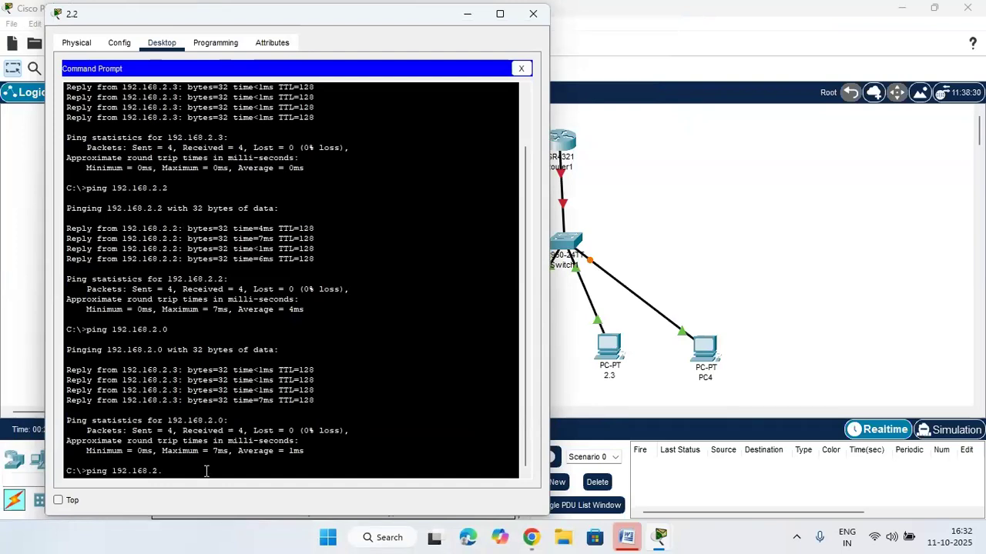
pyautogui.press('Return')
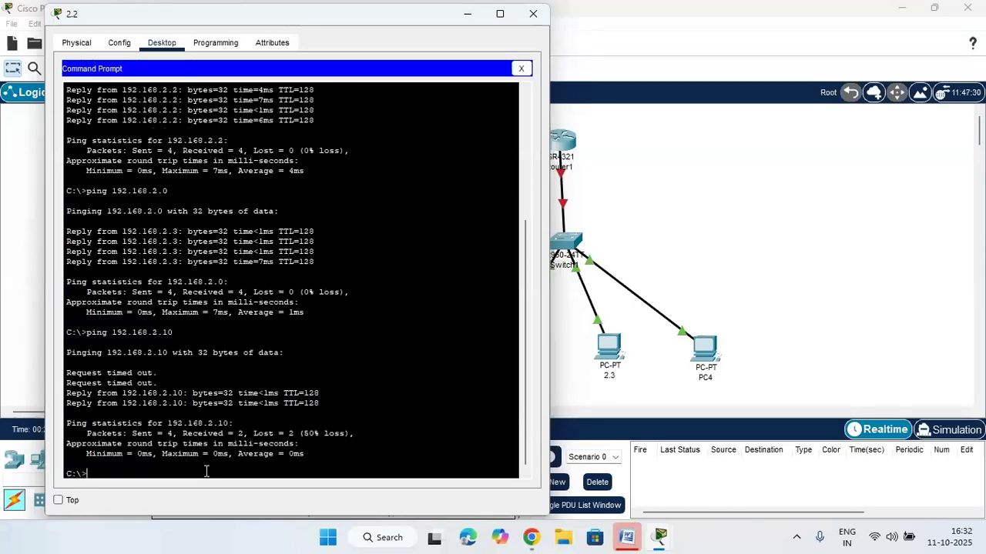
pyautogui.press('Up')
pyautogui.press('Return')
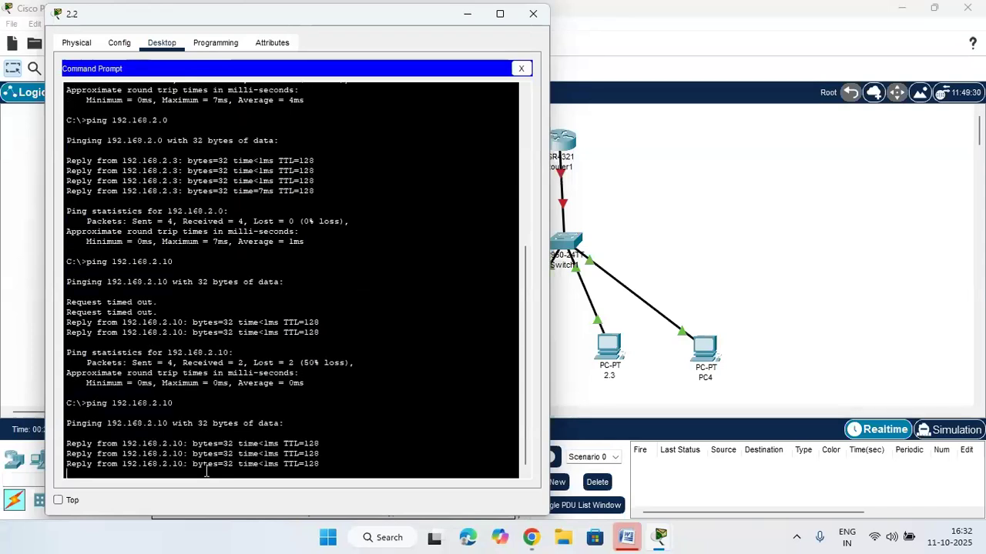
pyautogui.press('Up')
pyautogui.press('Up')
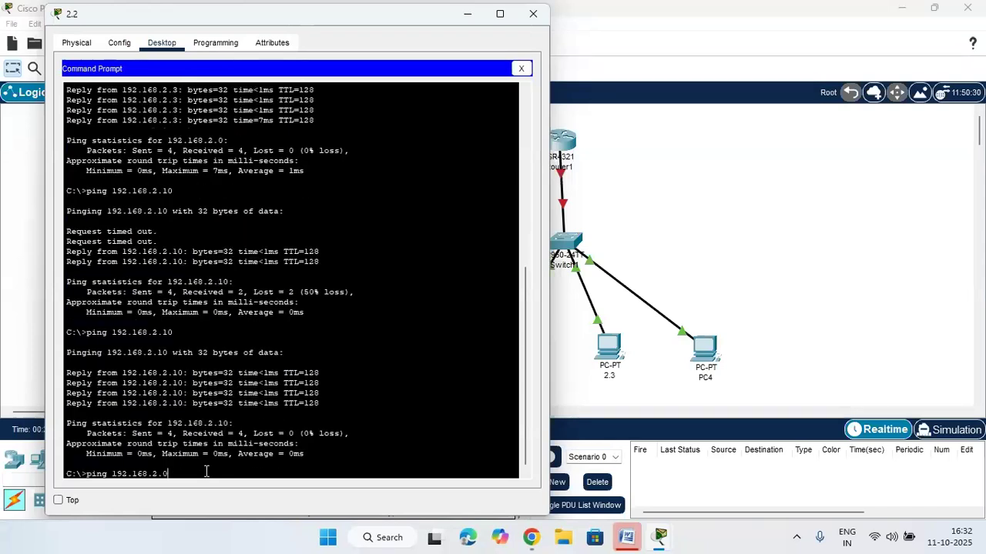
pyautogui.press('Return')
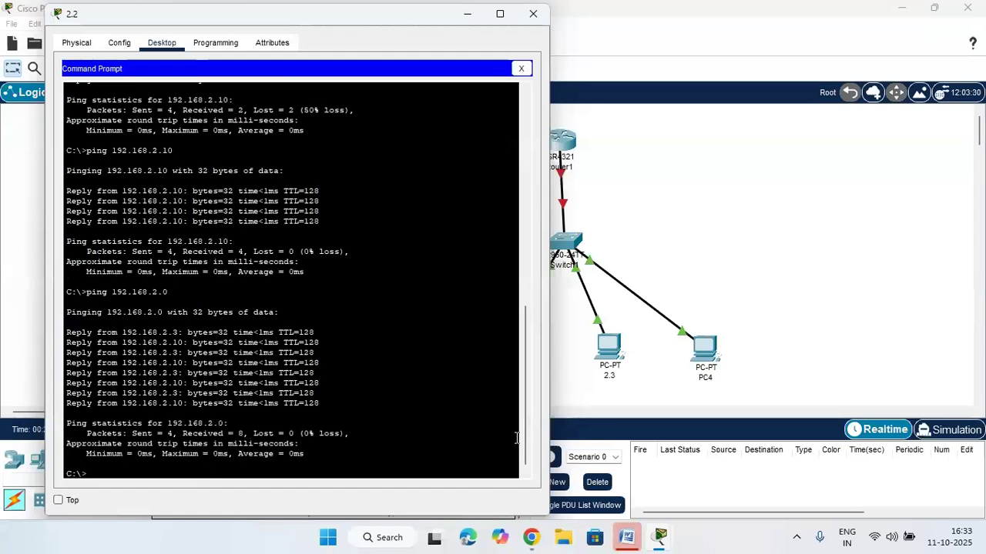
pyautogui.click(521, 69)
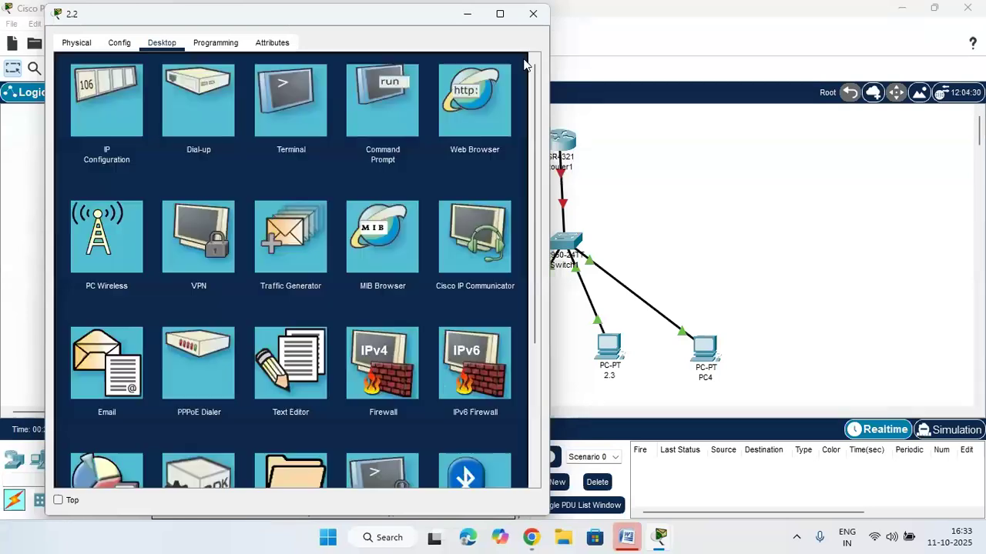
pyautogui.click(533, 15)
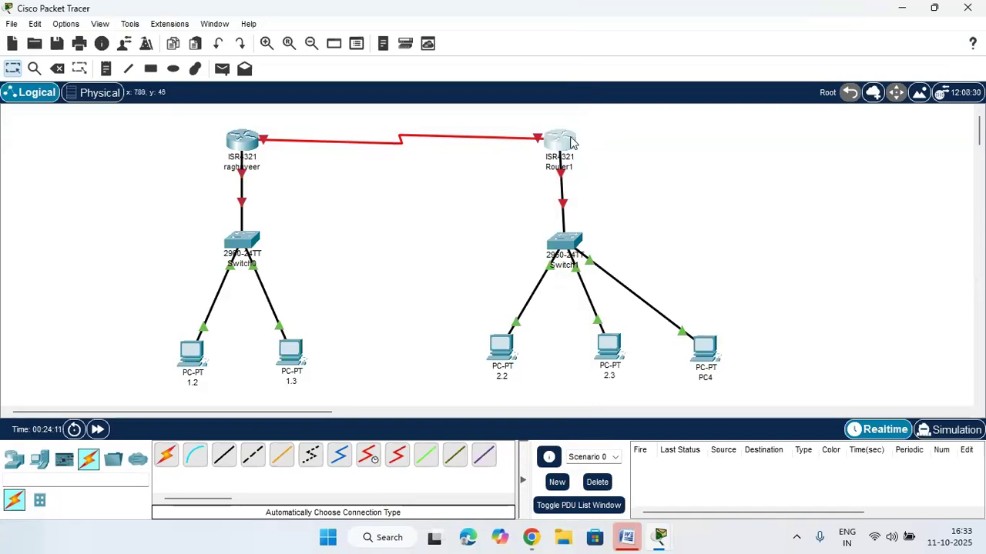
# Nudge Router1 into line above Switch1, then box-select each branch to review the layout
pyautogui.moveTo(573, 144); pyautogui.dragTo(582, 140)
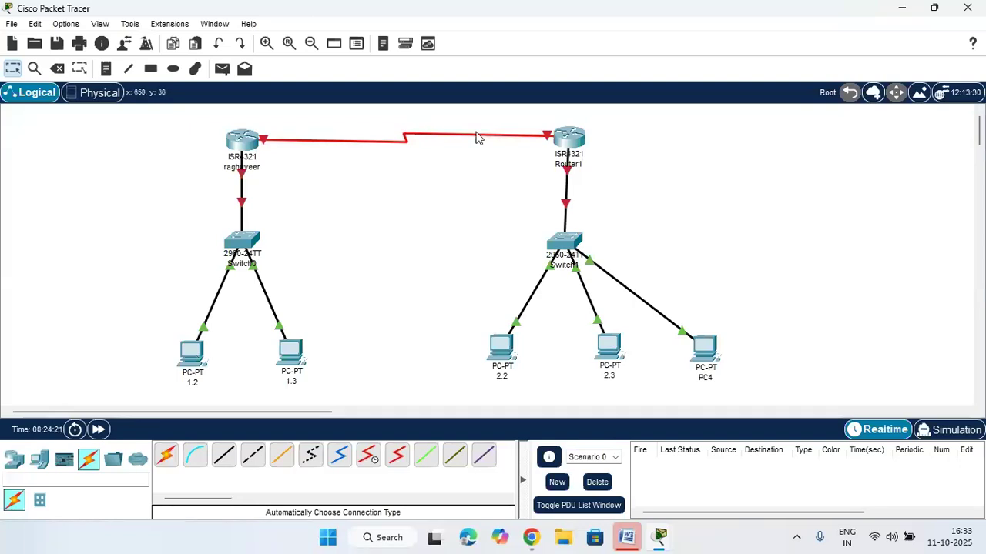
pyautogui.moveTo(577, 145); pyautogui.dragTo(574, 145)
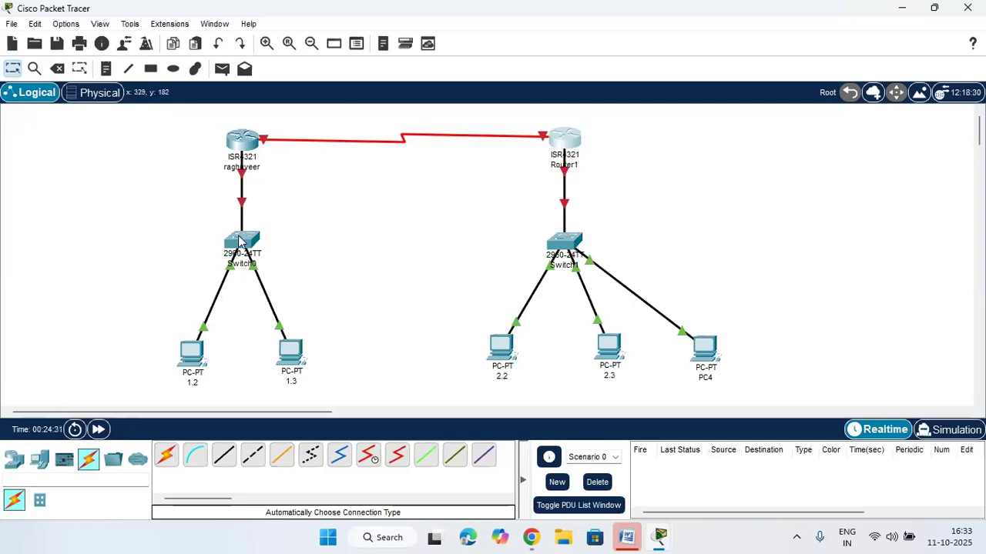
pyautogui.moveTo(205, 221); pyautogui.dragTo(277, 259)
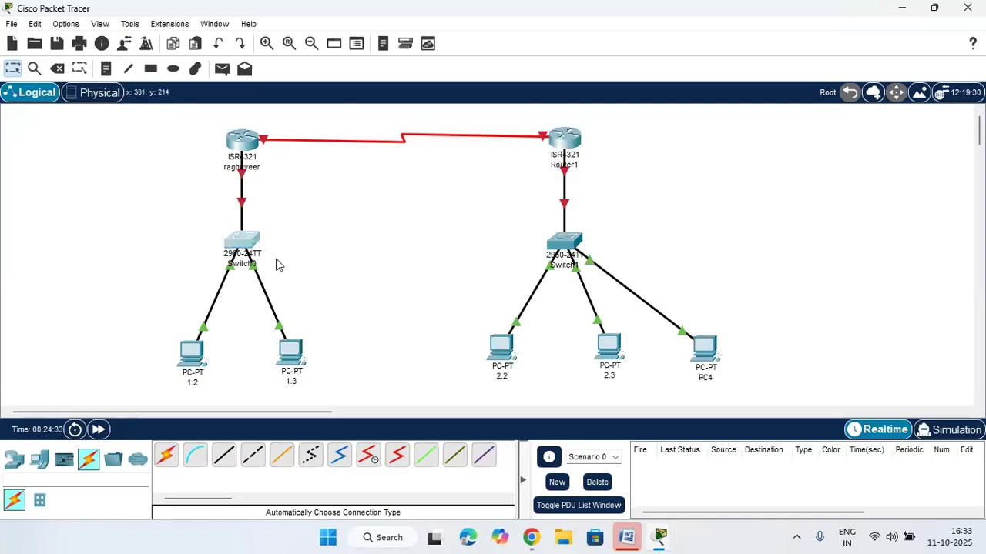
pyautogui.click(432, 255)
pyautogui.moveTo(520, 219); pyautogui.dragTo(612, 271)
pyautogui.click(666, 245)
pyautogui.moveTo(161, 212); pyautogui.dragTo(269, 386)
pyautogui.moveTo(497, 205); pyautogui.dragTo(724, 406)
pyautogui.moveTo(137, 213); pyautogui.dragTo(356, 408)
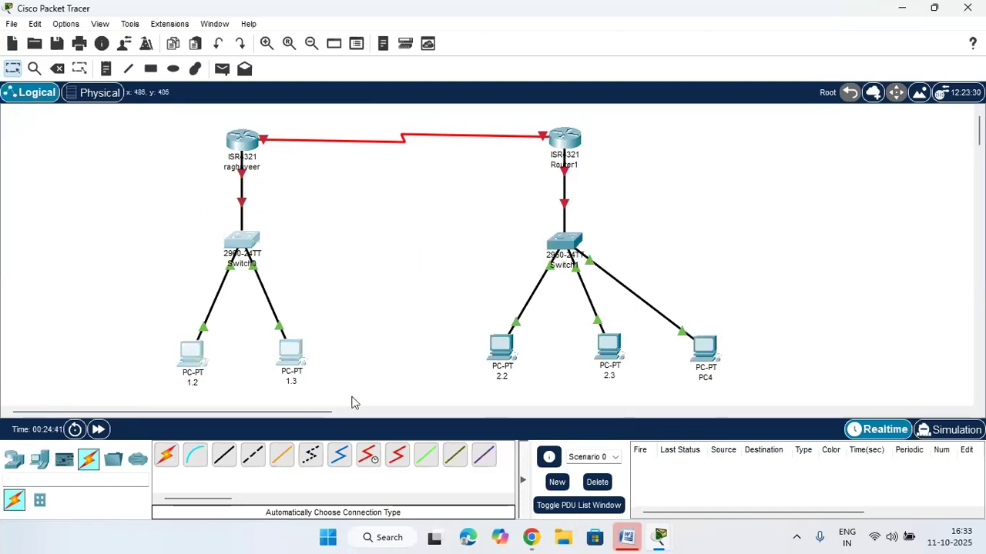
pyautogui.moveTo(476, 201); pyautogui.dragTo(726, 401)
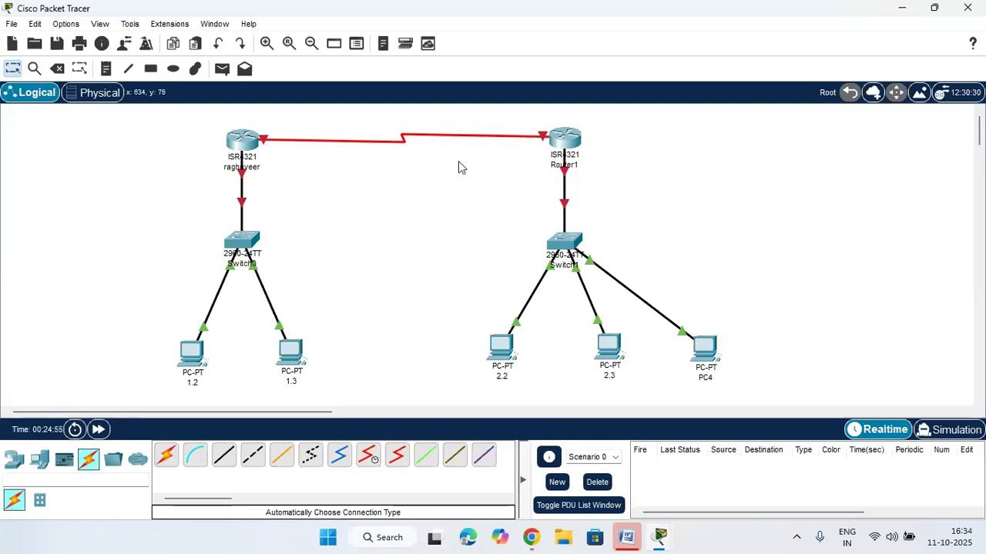
pyautogui.click(252, 141)
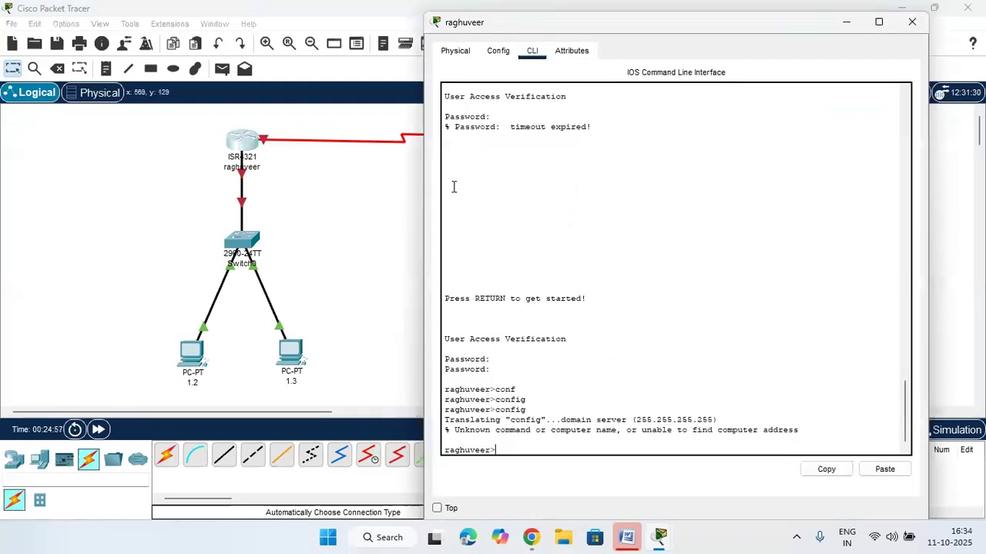
pyautogui.click(910, 22)
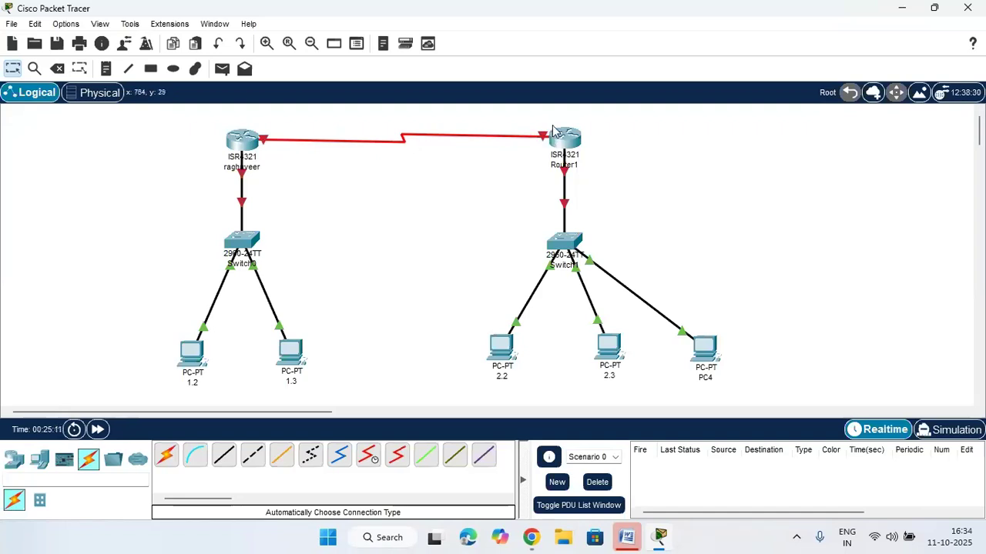
pyautogui.moveTo(534, 113); pyautogui.dragTo(593, 171)
pyautogui.moveTo(216, 115); pyautogui.dragTo(278, 165)
pyautogui.click(366, 202)
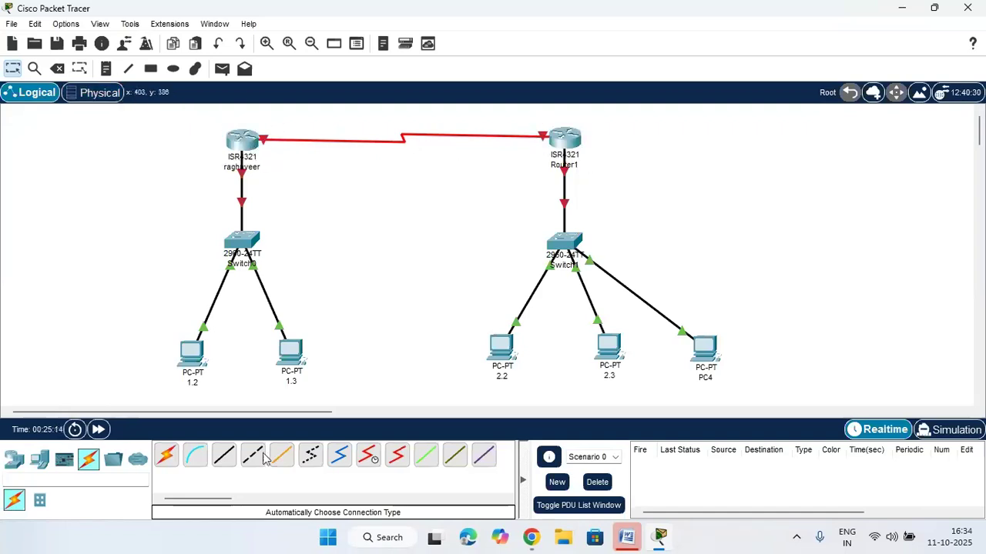
pyautogui.click(14, 459)
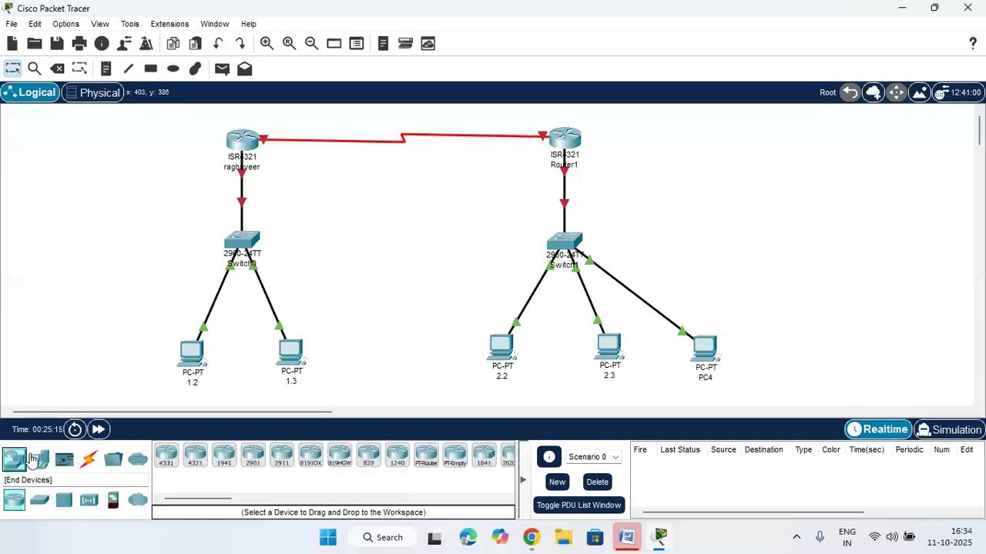
pyautogui.click(167, 454)
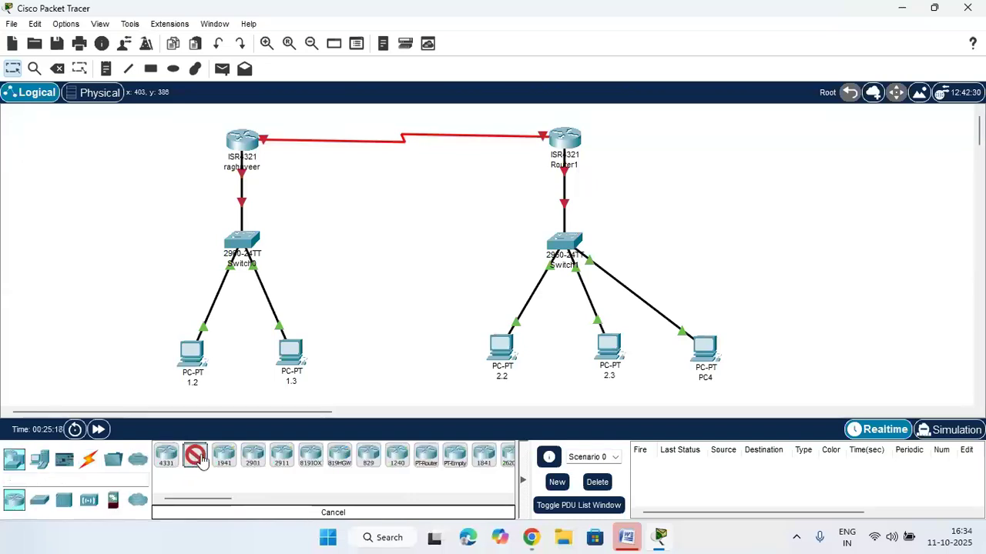
pyautogui.click(674, 127)
pyautogui.moveTo(571, 144); pyautogui.dragTo(562, 182)
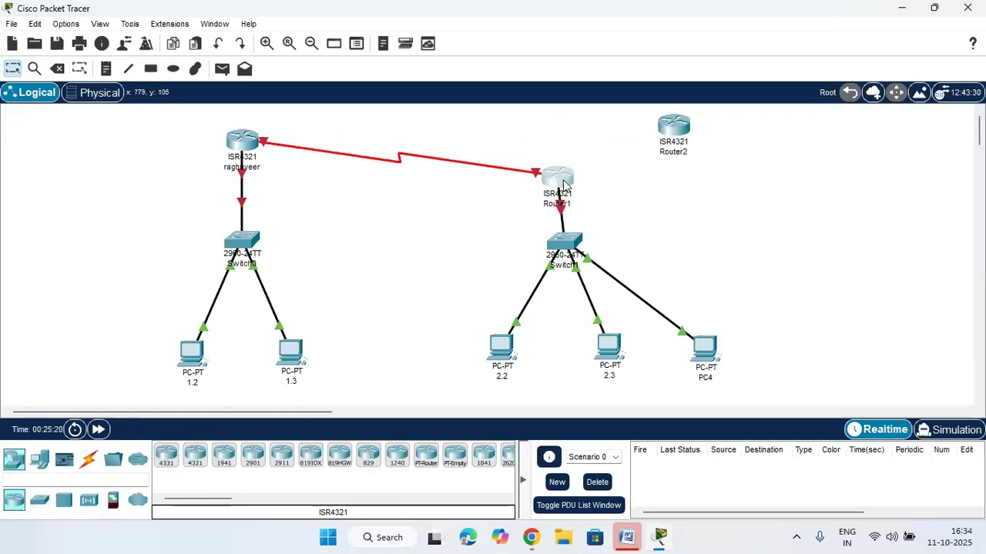
pyautogui.click(85, 463)
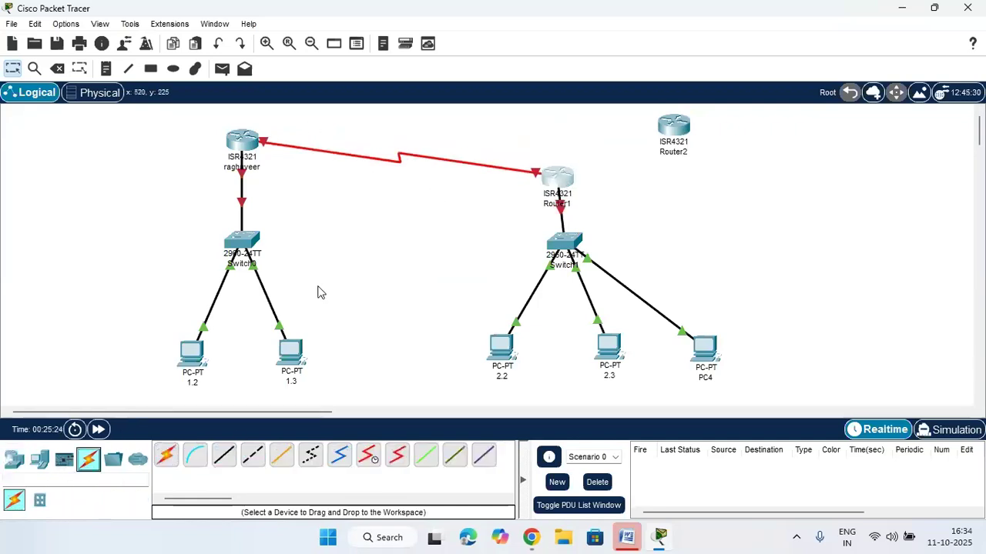
pyautogui.click(165, 455)
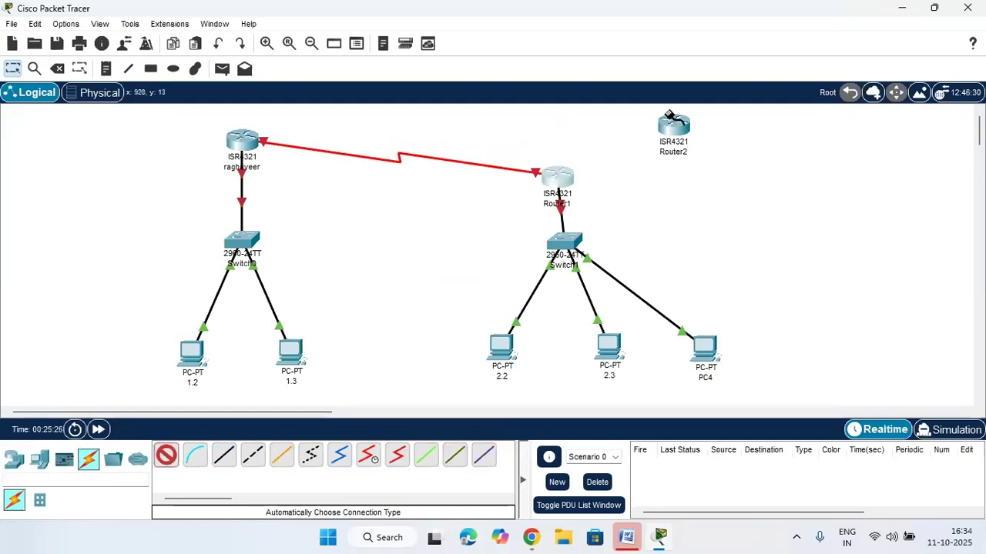
pyautogui.click(559, 176)
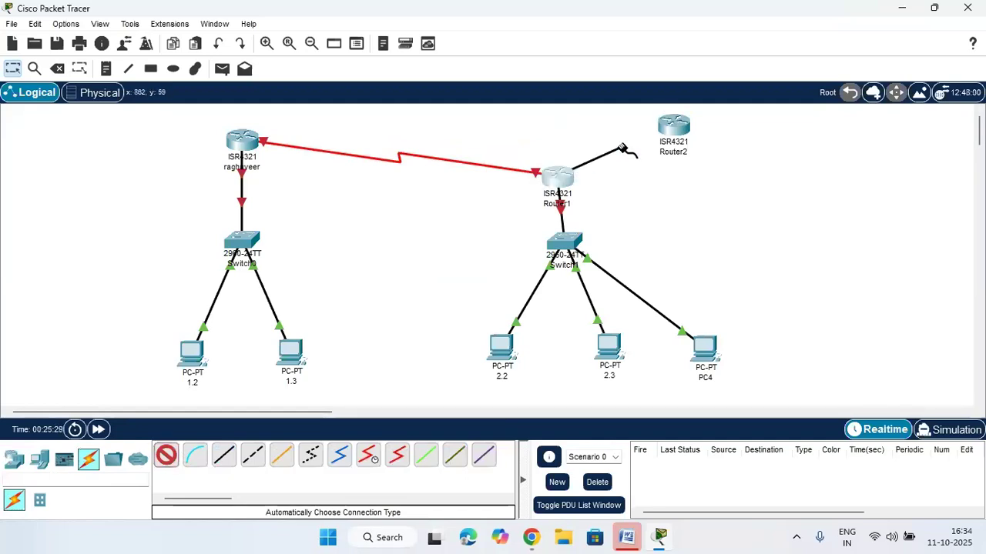
pyautogui.click(674, 127)
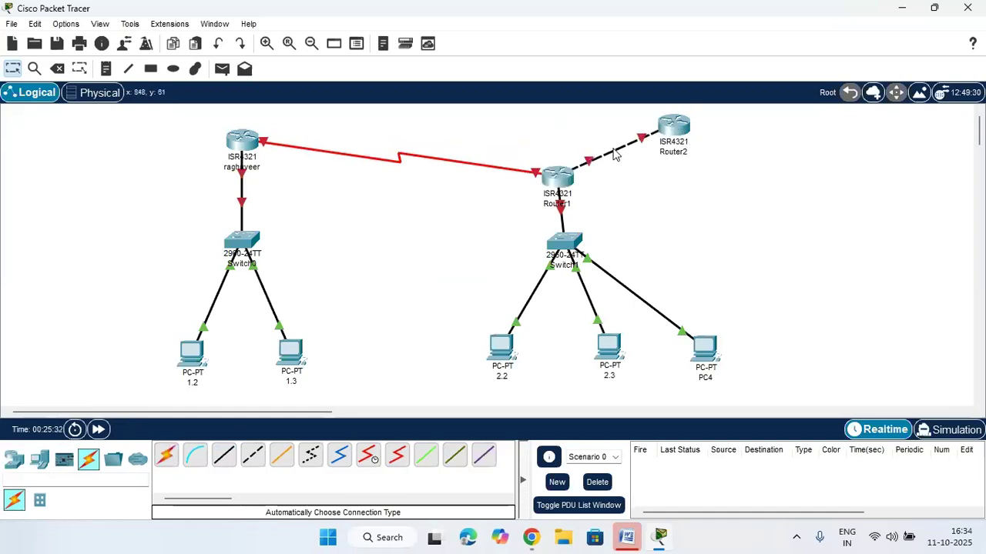
pyautogui.moveTo(615, 158)
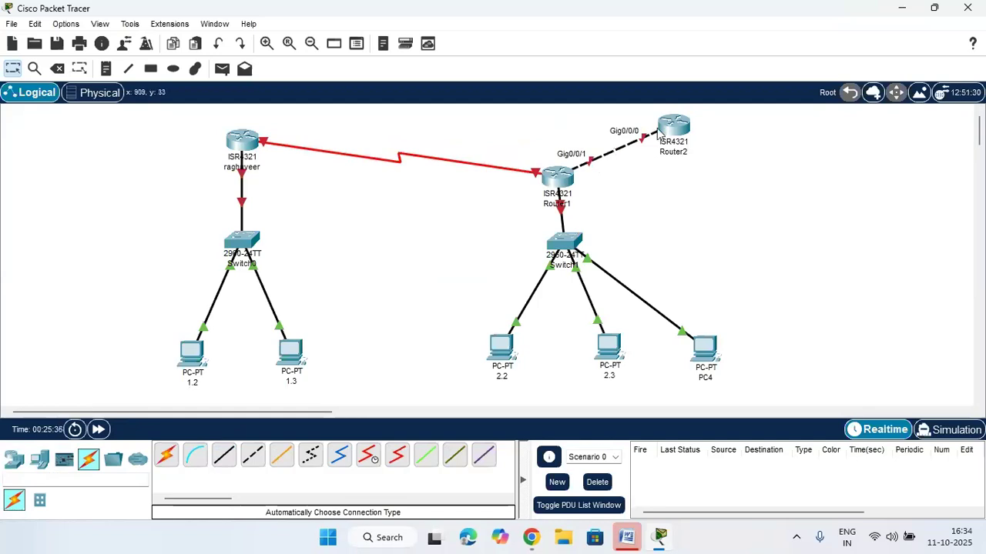
pyautogui.click(57, 68)
pyautogui.click(618, 147)
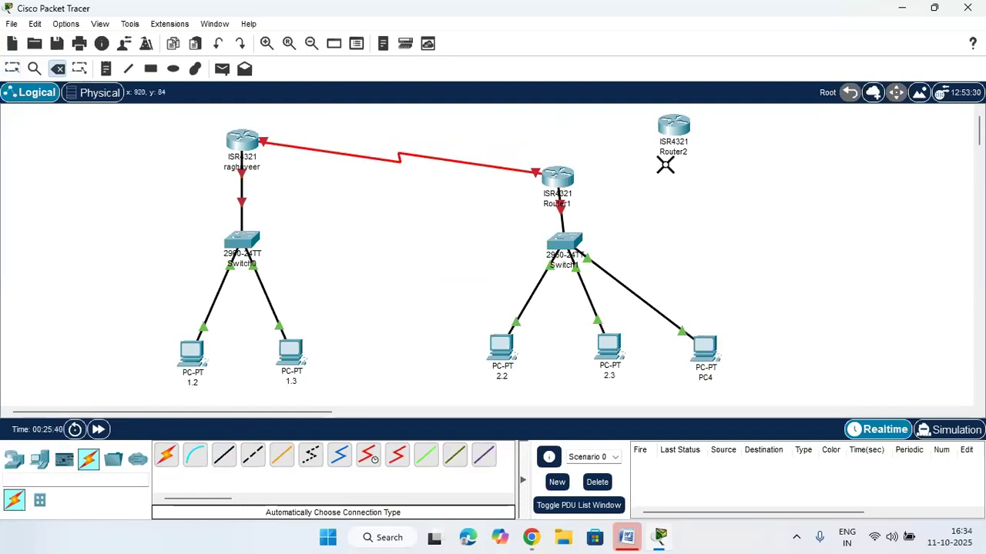
pyautogui.press('Escape')
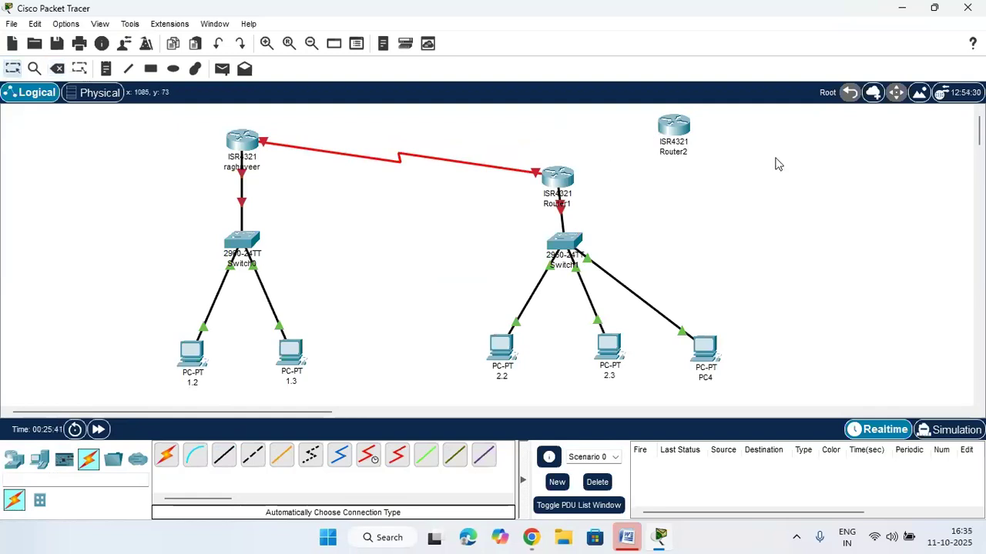
# Install the NIM-2T serial module in Router2's empty slot and close its window
pyautogui.click(674, 129)
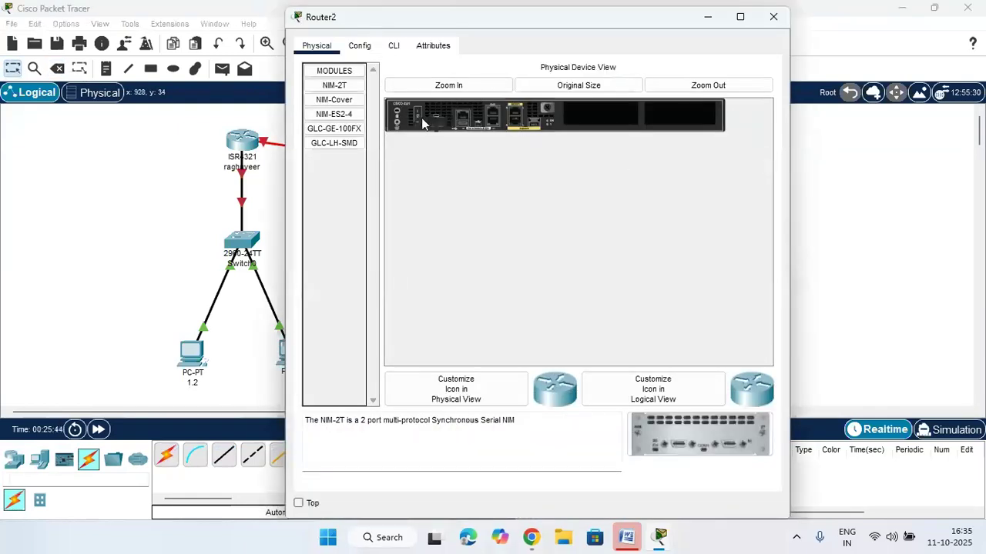
pyautogui.moveTo(696, 435); pyautogui.dragTo(603, 120)
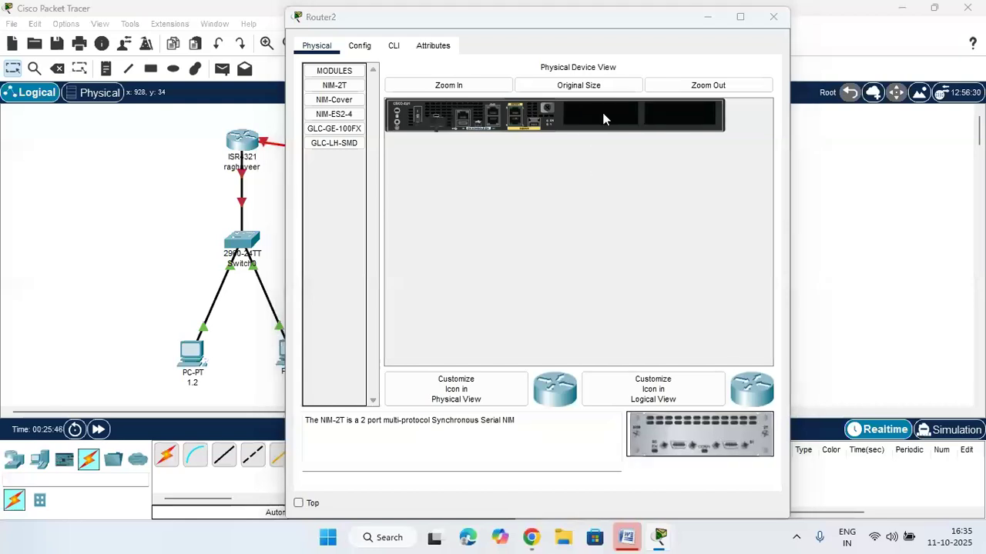
pyautogui.click(615, 291)
pyautogui.moveTo(720, 441); pyautogui.dragTo(604, 114)
pyautogui.click(606, 291)
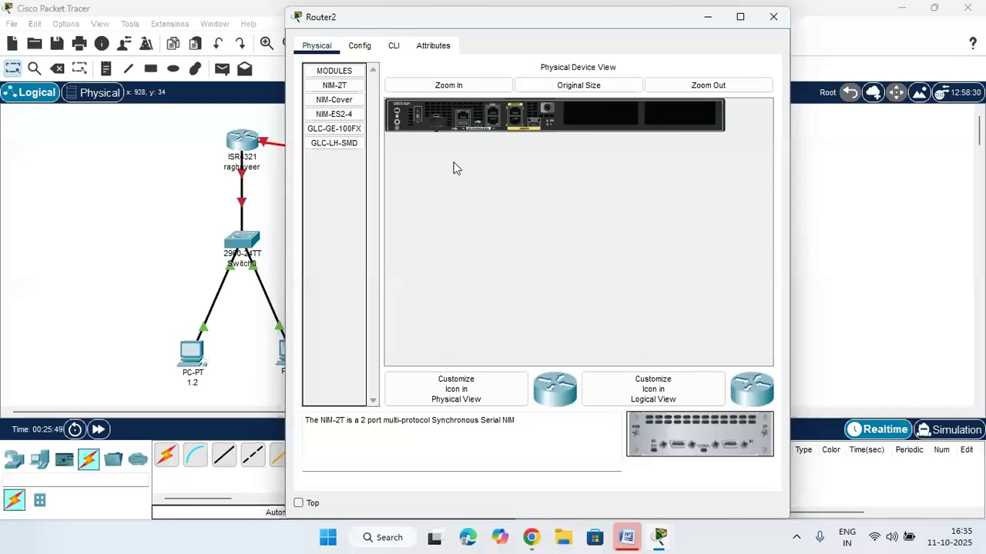
pyautogui.moveTo(720, 435); pyautogui.dragTo(610, 111)
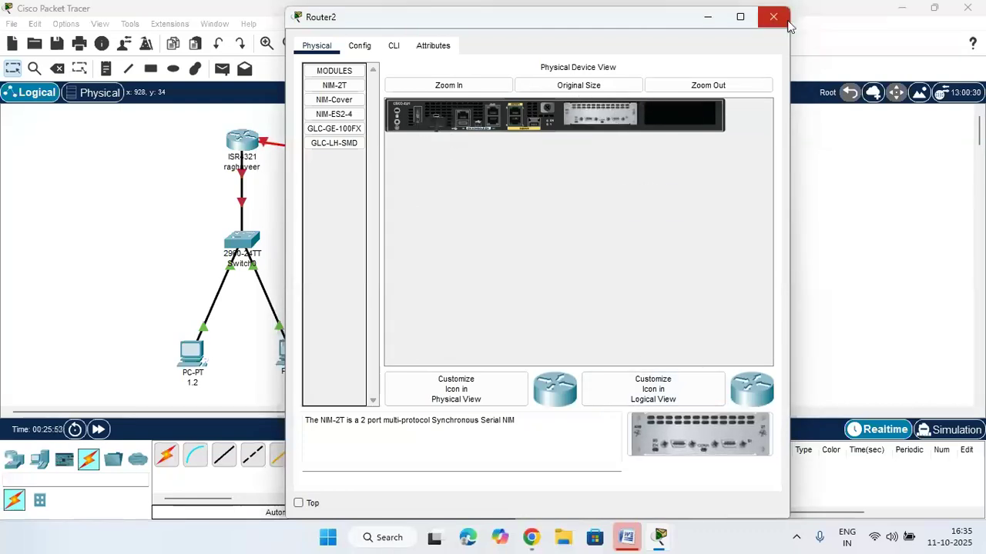
pyautogui.click(786, 23)
pyautogui.click(171, 455)
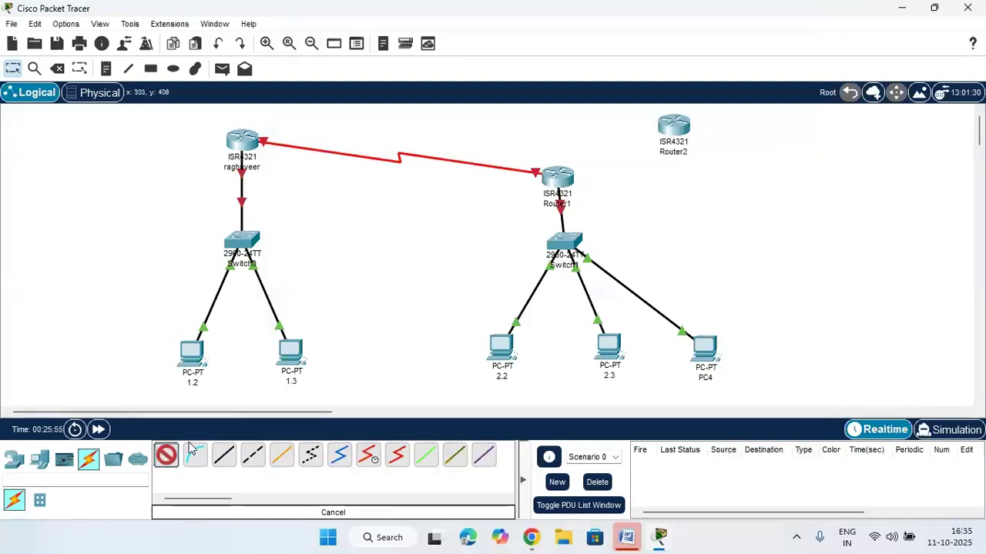
# Connect Router1 to Router2 with the automatic cable
pyautogui.click(558, 177)
pyautogui.click(672, 127)
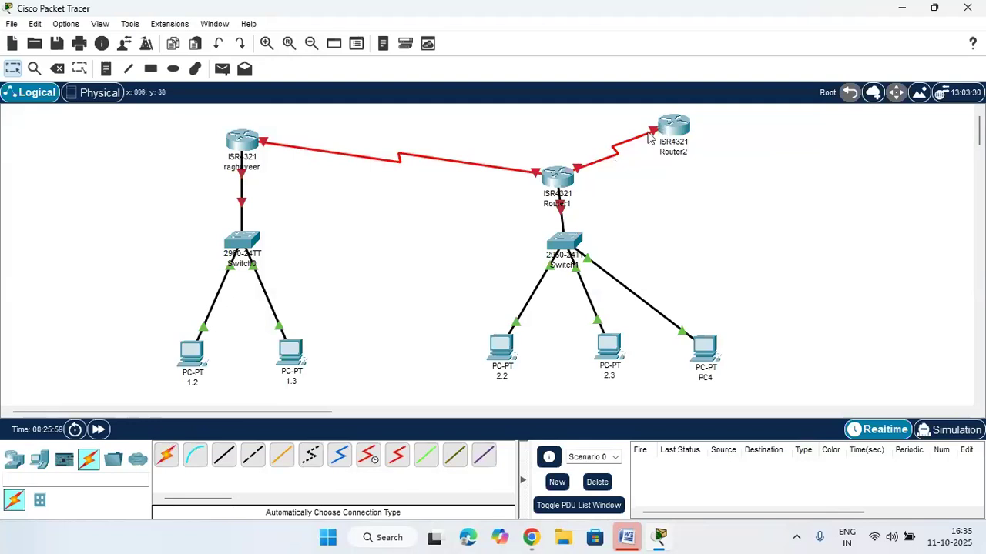
pyautogui.moveTo(647, 137)
pyautogui.moveTo(593, 168)
pyautogui.moveTo(508, 171)
# Delete Router2 and move Router1 up level with the left router
pyautogui.click(57, 68)
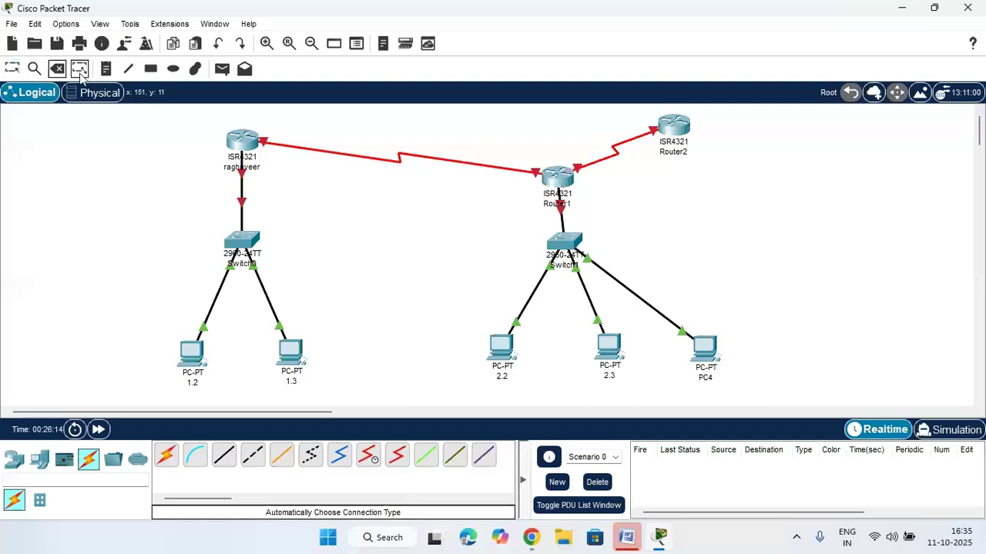
pyautogui.click(671, 130)
pyautogui.click(485, 285)
pyautogui.press('Escape')
pyautogui.moveTo(568, 189); pyautogui.dragTo(606, 146)
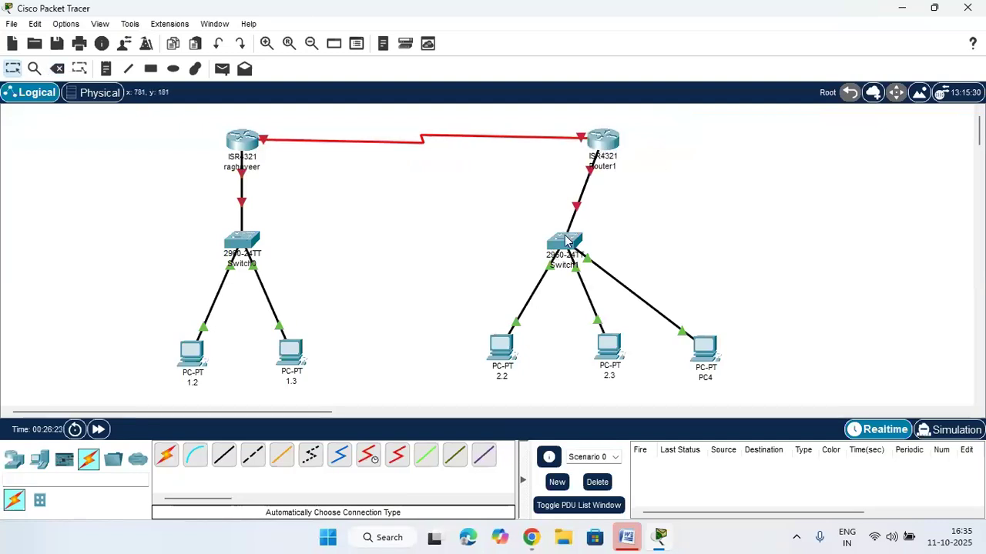
# Box-select the switches and PCs to check the layout, then open the left router's CLI
pyautogui.moveTo(531, 213); pyautogui.dragTo(680, 363)
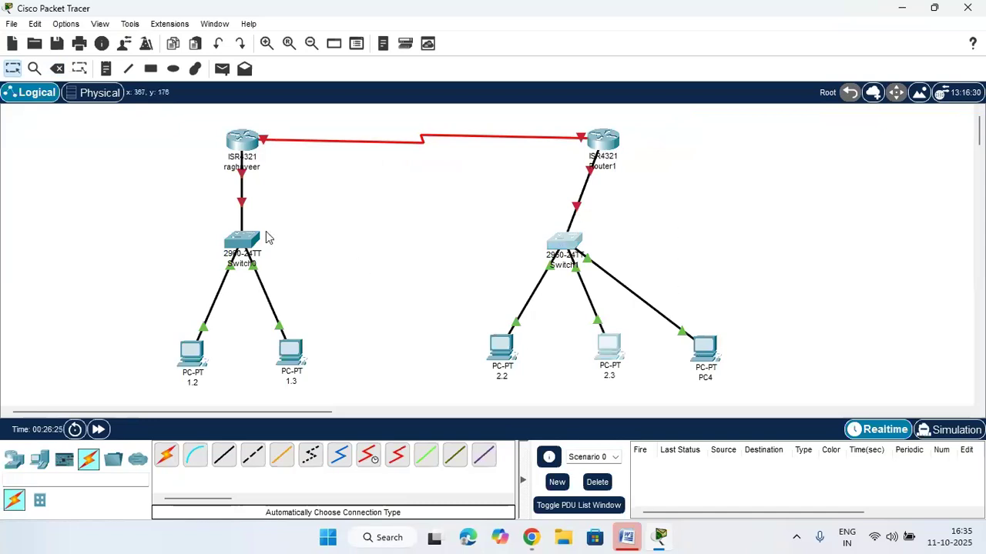
pyautogui.moveTo(206, 208); pyautogui.dragTo(682, 377)
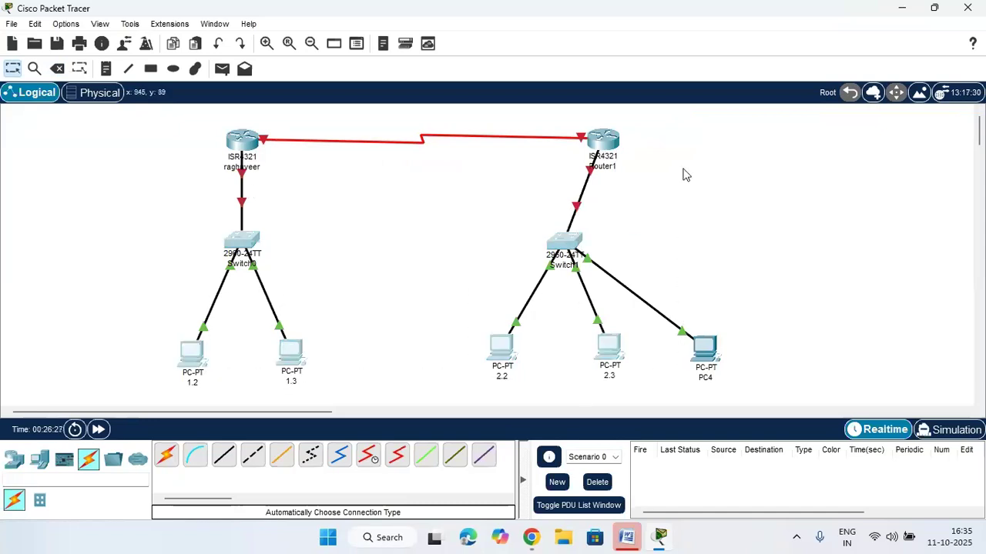
pyautogui.click(709, 201)
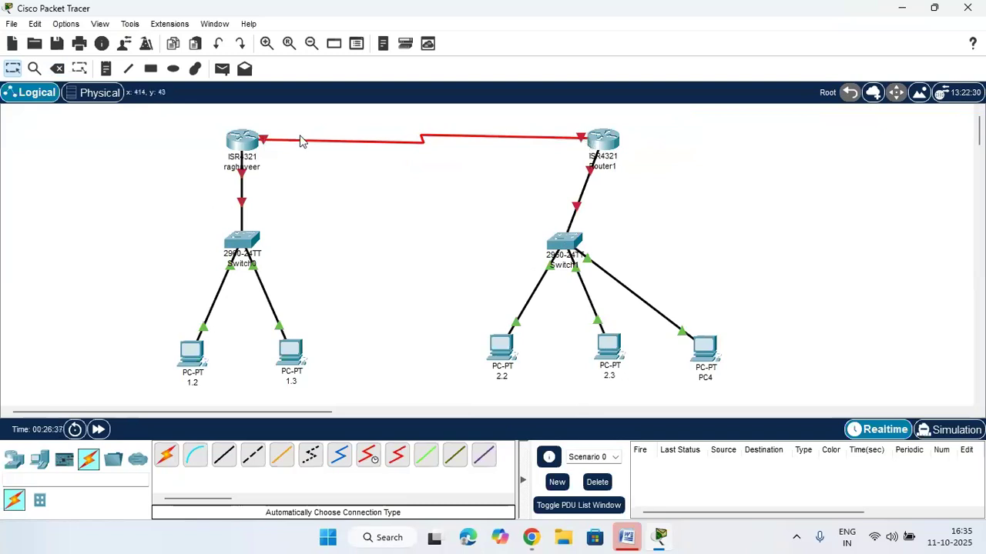
pyautogui.click(242, 141)
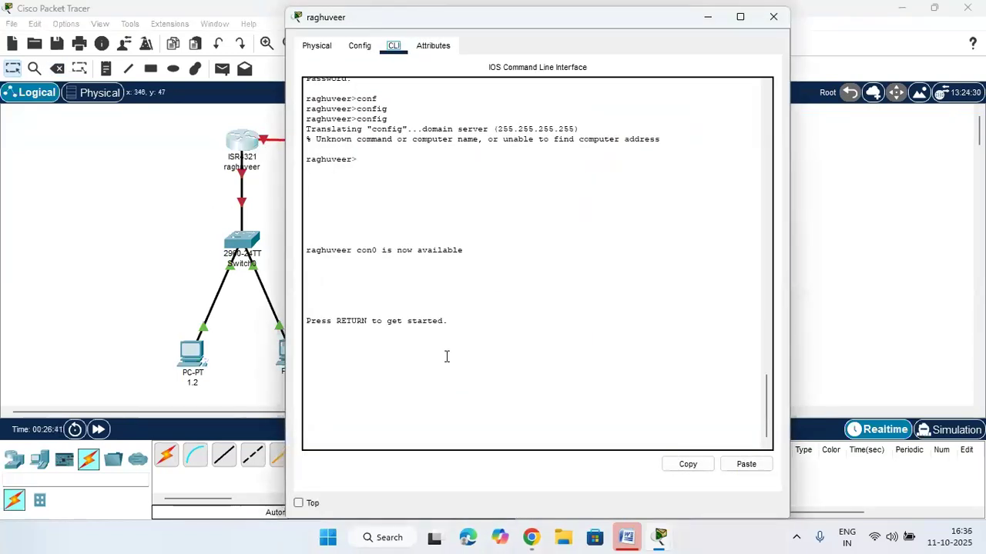
pyautogui.press('Return')
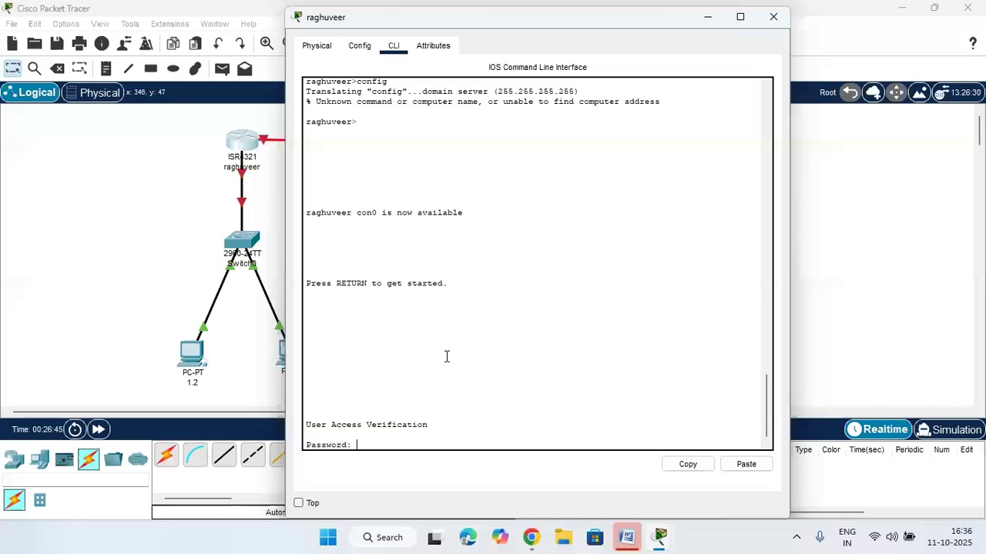
pyautogui.press('Return')
pyautogui.write('conf')
pyautogui.press('Tab')
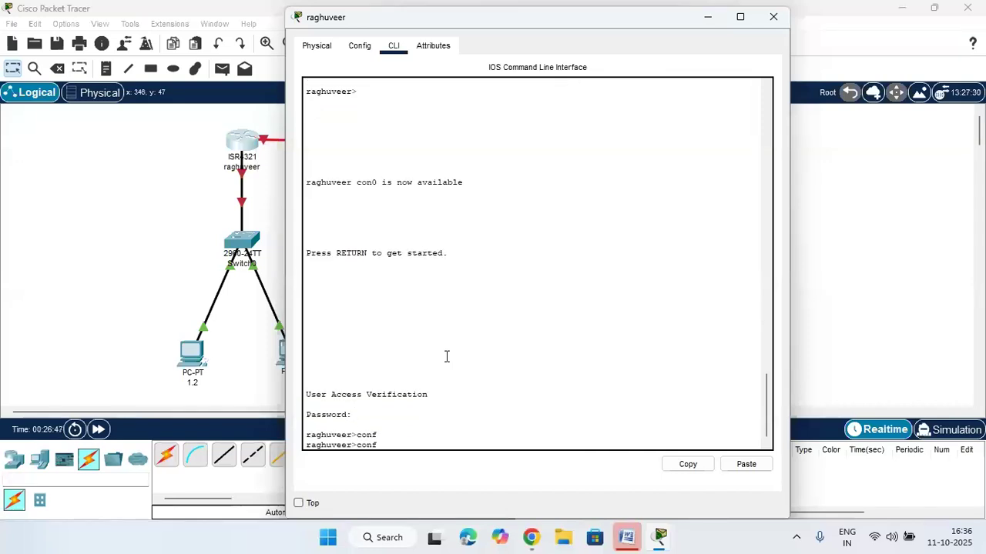
pyautogui.write('ig t')
pyautogui.press('Return')
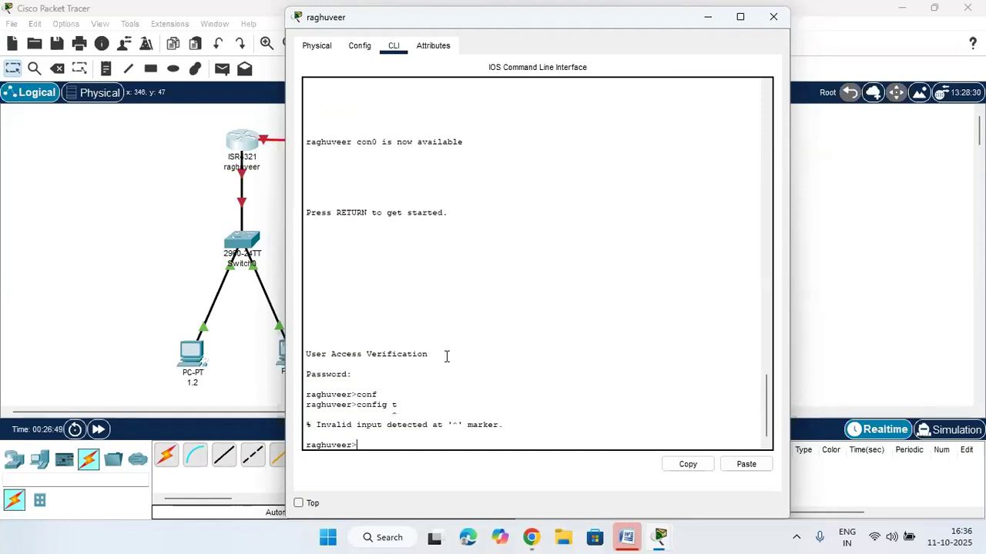
pyautogui.press('Return')
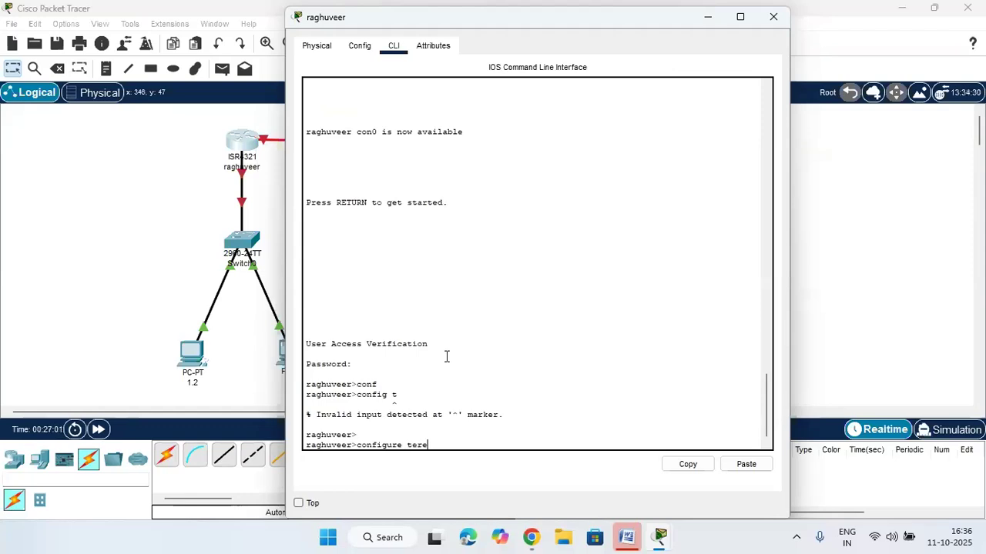
pyautogui.press('Return')
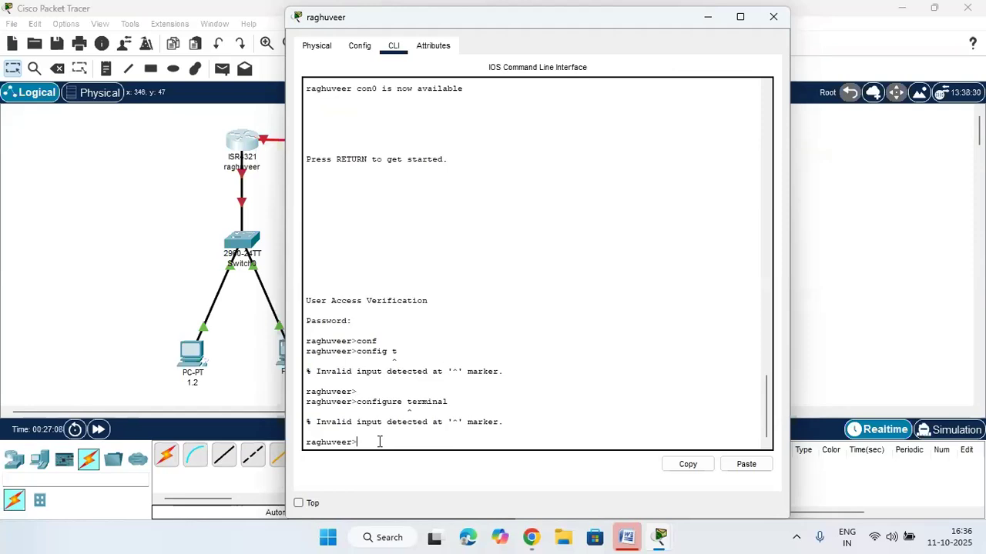
pyautogui.click(870, 255)
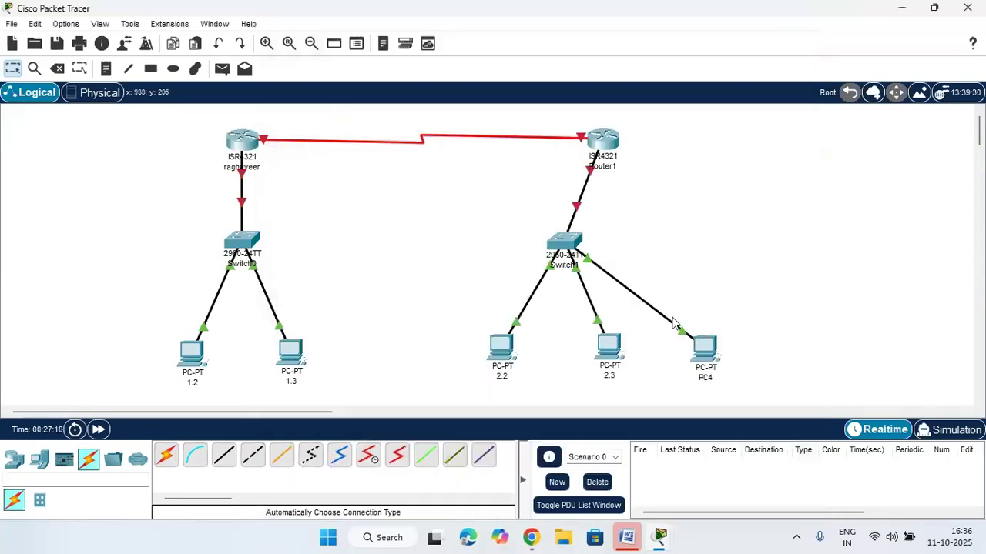
pyautogui.click(246, 148)
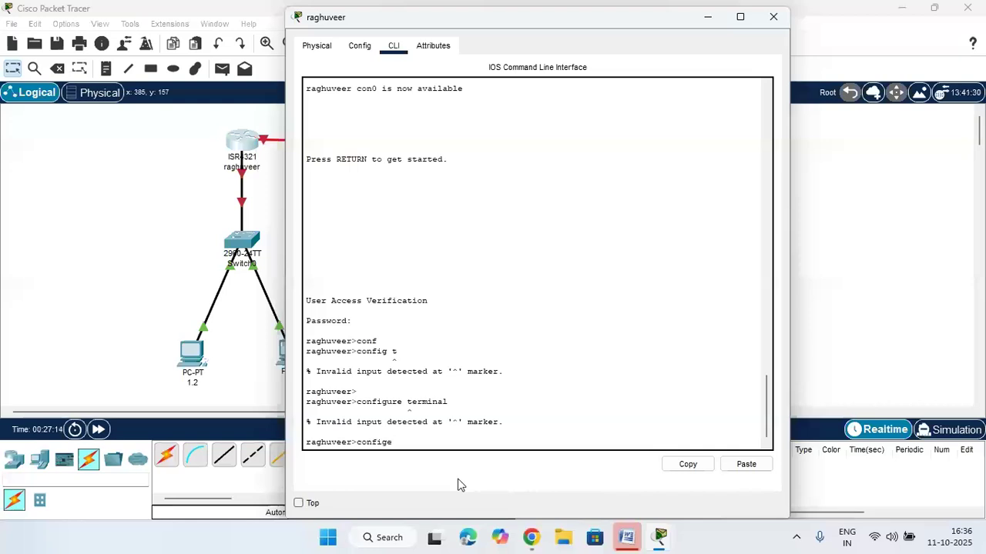
pyautogui.write('confige t')
pyautogui.press('Return')
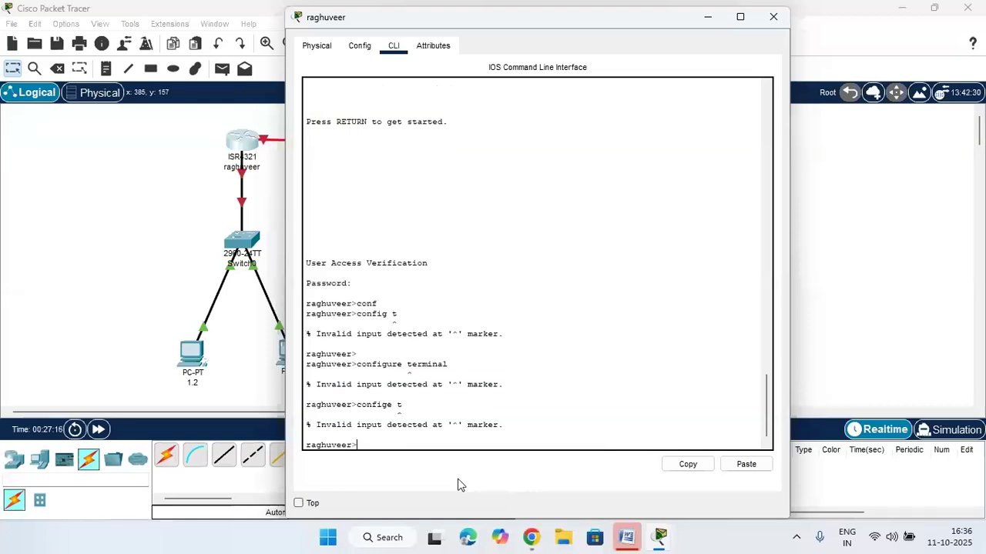
pyautogui.click(806, 309)
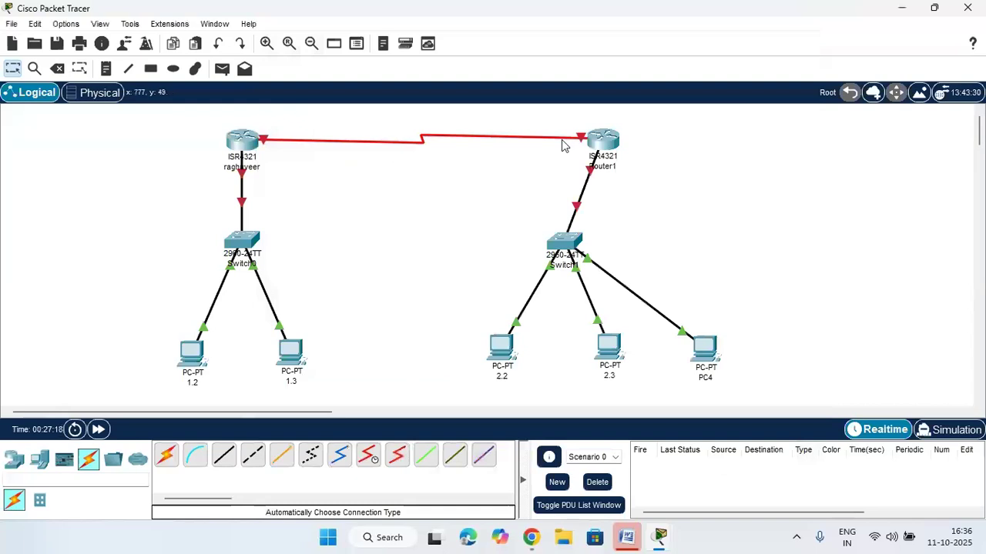
# In Router1's CLI, decline the initial setup dialog and enter privileged mode with enable
pyautogui.click(593, 134)
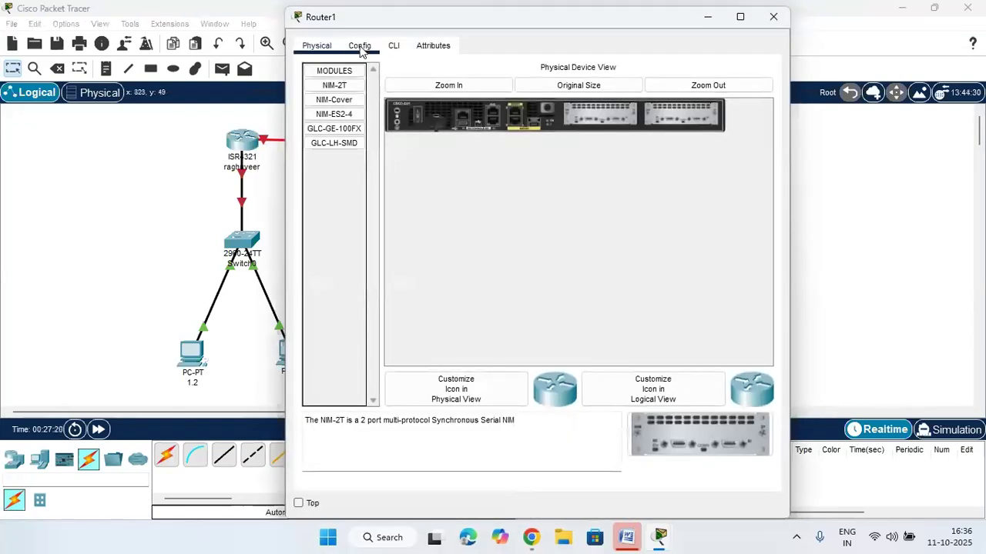
pyautogui.click(392, 48)
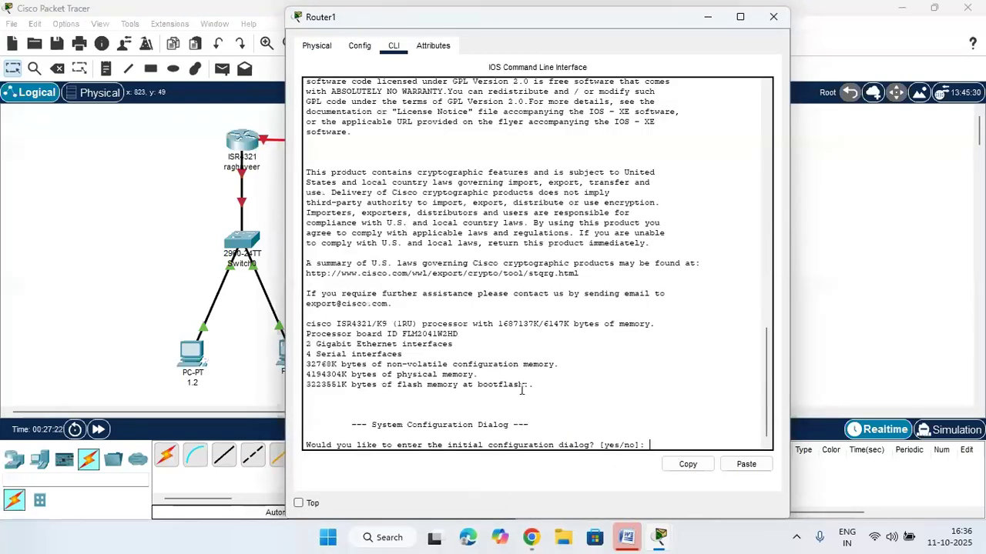
pyautogui.write('no')
pyautogui.press('Return')
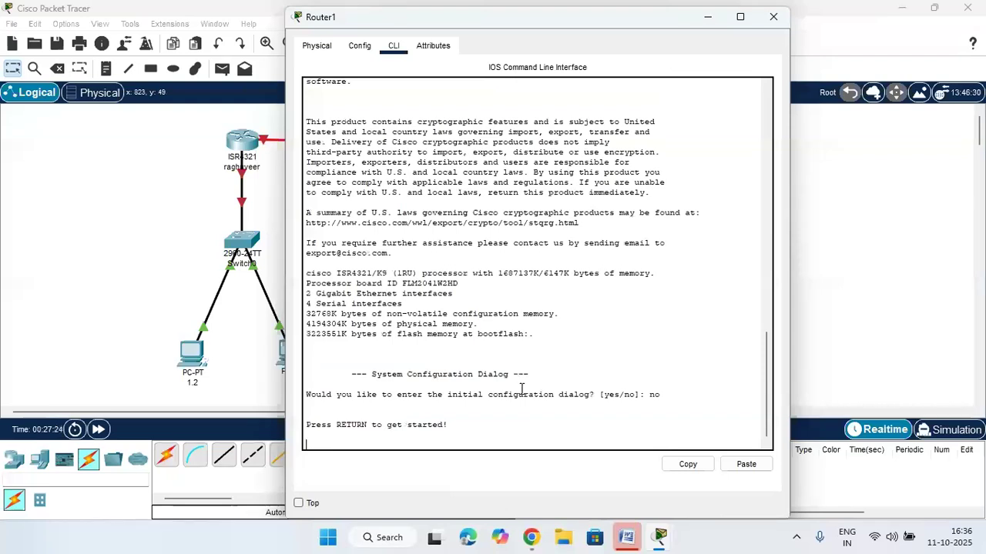
pyautogui.press('Return')
pyautogui.press('Return')
pyautogui.press('Return')
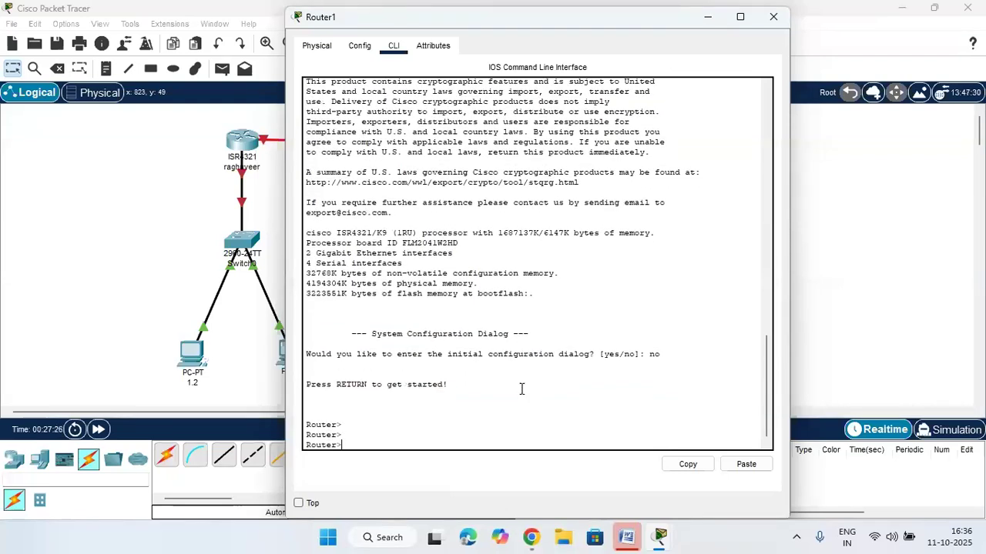
pyautogui.write('ena')
pyautogui.press('Tab')
pyautogui.press('Return')
# Type the configure terminal command at Router1's privileged prompt
pyautogui.write('co')
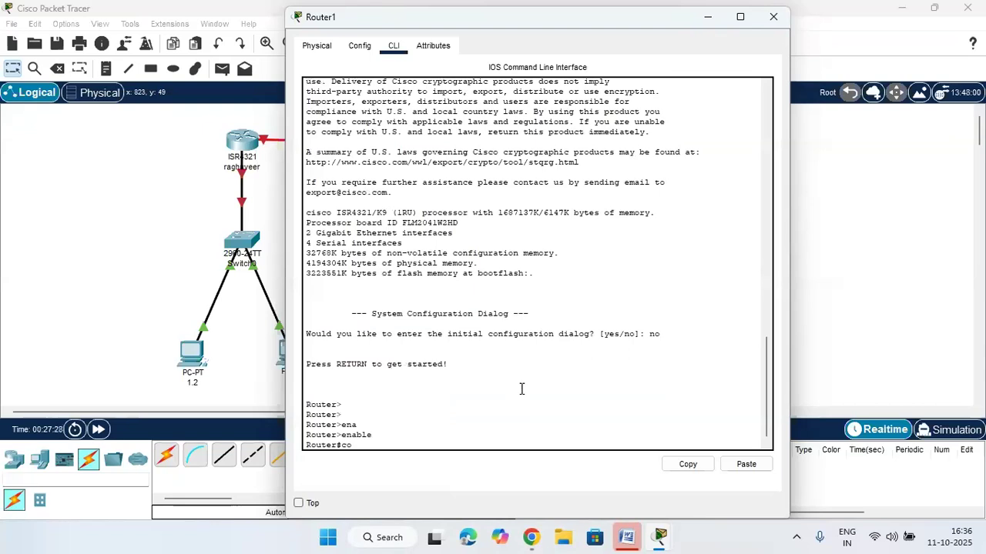
pyautogui.press('Tab')
pyautogui.write('n')
pyautogui.press('Tab')
pyautogui.write('f')
pyautogui.press('Tab')
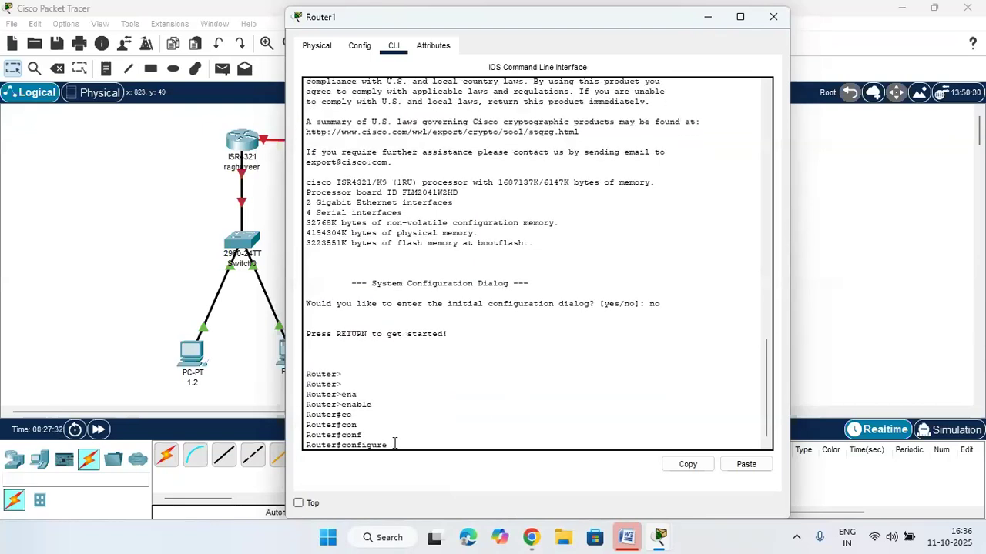
pyautogui.moveTo(388, 445); pyautogui.dragTo(341, 446)
pyautogui.click(394, 442)
pyautogui.write('t')
pyautogui.press('Tab')
# Copy the configure terminal text and bring up the raghuveer router's window
pyautogui.moveTo(443, 448); pyautogui.dragTo(318, 432)
pyautogui.click(446, 438)
pyautogui.moveTo(437, 446); pyautogui.dragTo(341, 447)
pyautogui.rightClick(383, 444)
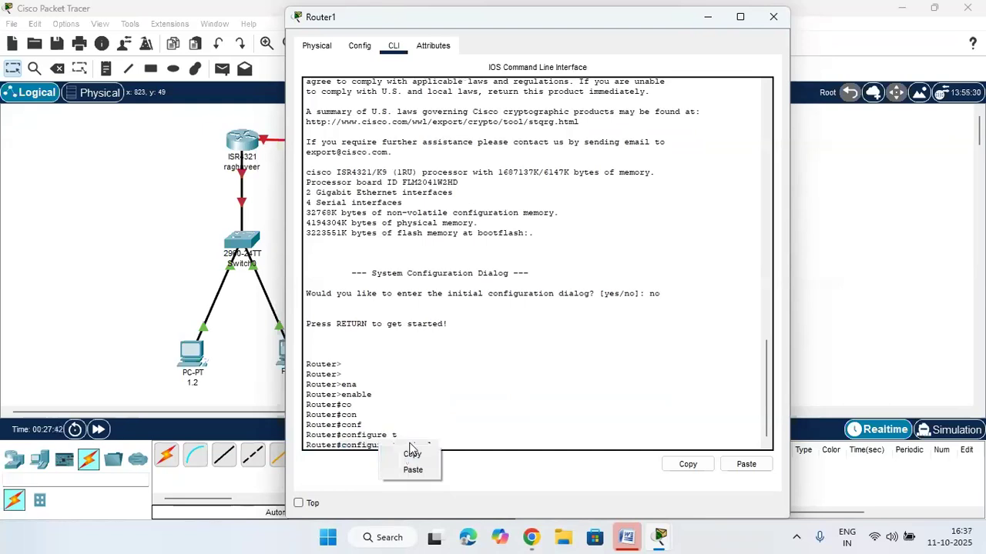
pyautogui.click(416, 453)
pyautogui.click(260, 380)
pyautogui.click(242, 142)
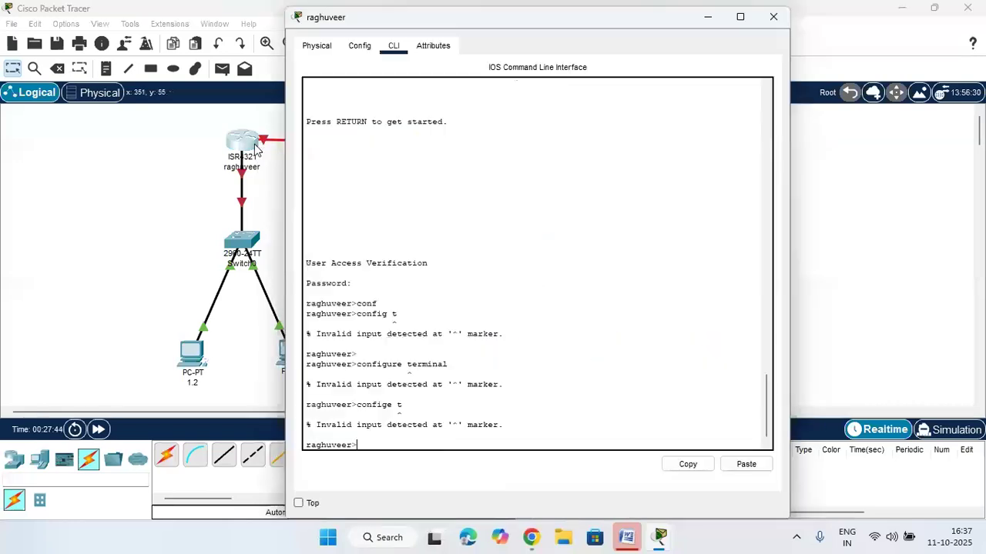
# Paste configure terminal into raghuveer's CLI, then run enable and submit the password
pyautogui.rightClick(438, 440)
pyautogui.click(471, 464)
pyautogui.press('Return')
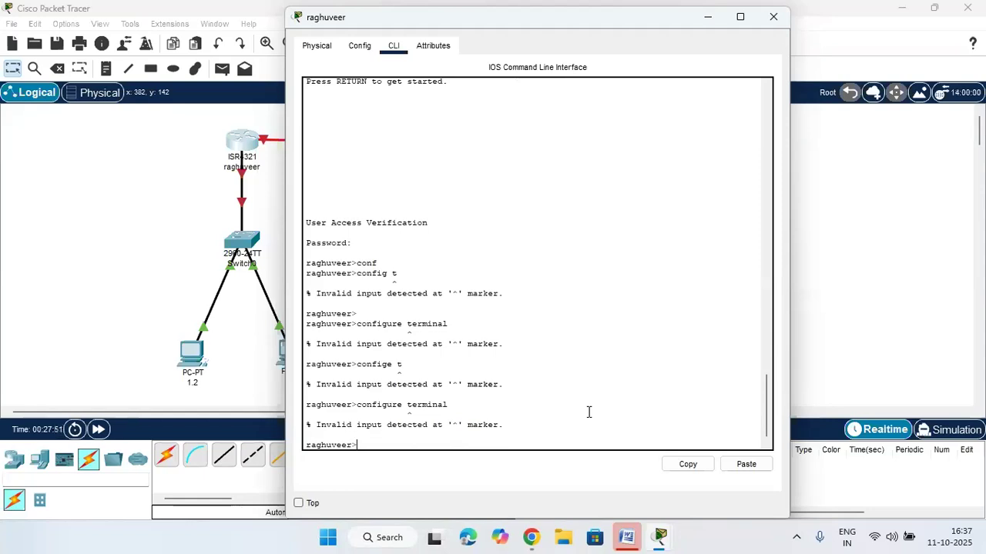
pyautogui.write('enable')
pyautogui.press('Return')
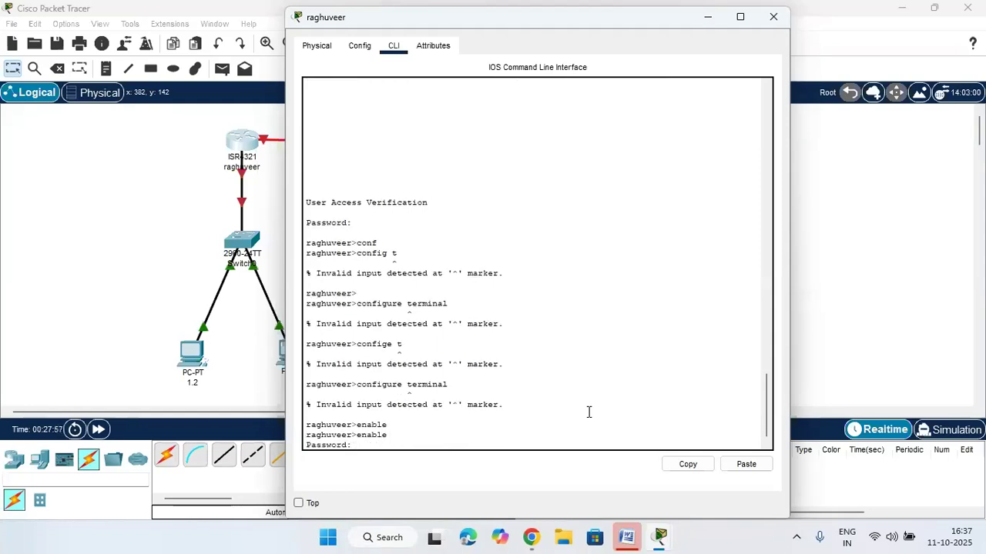
pyautogui.press('Return')
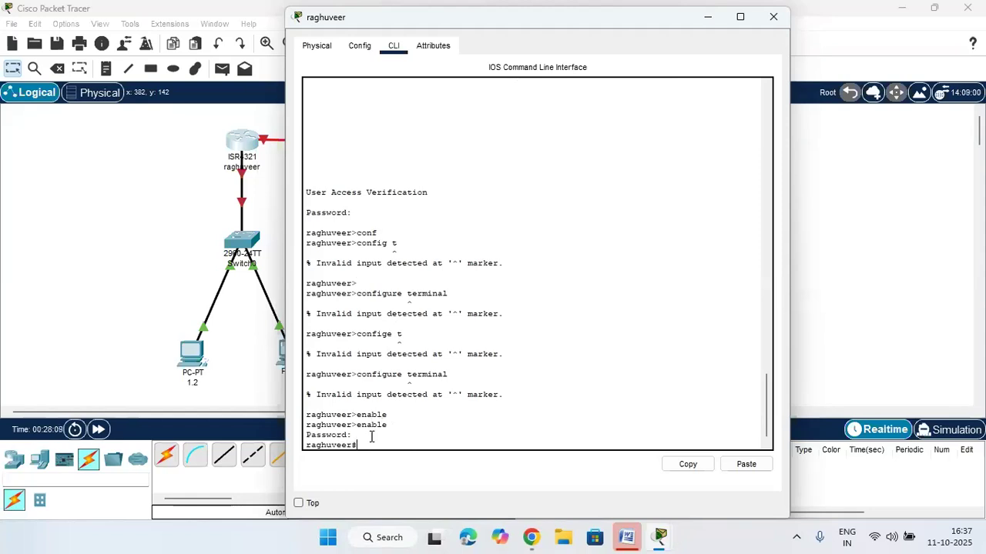
# Enter global configuration mode on raghuveer with configure terminal
pyautogui.write('on')
pyautogui.press('Tab')
pyautogui.write('f')
pyautogui.press('Tab')
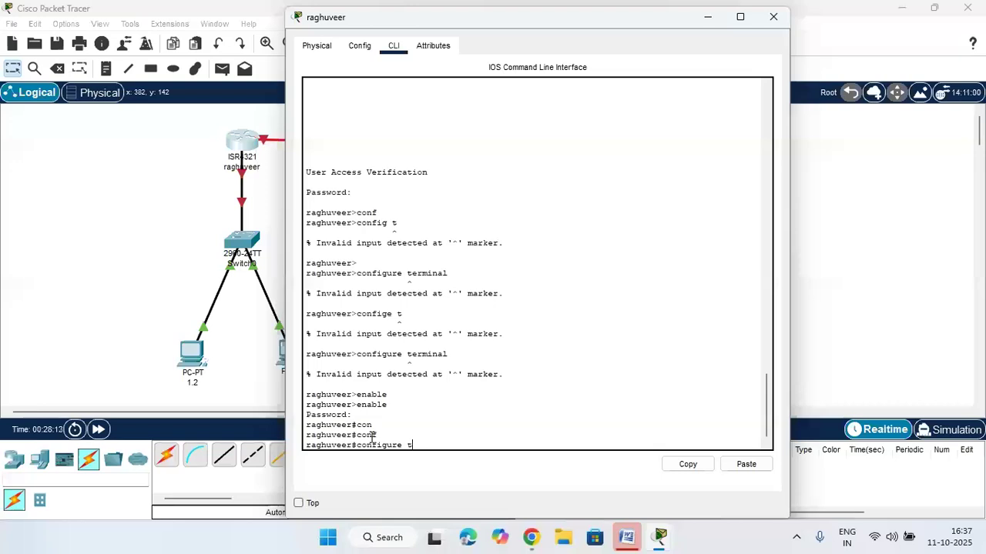
pyautogui.write('t')
pyautogui.press('Return')
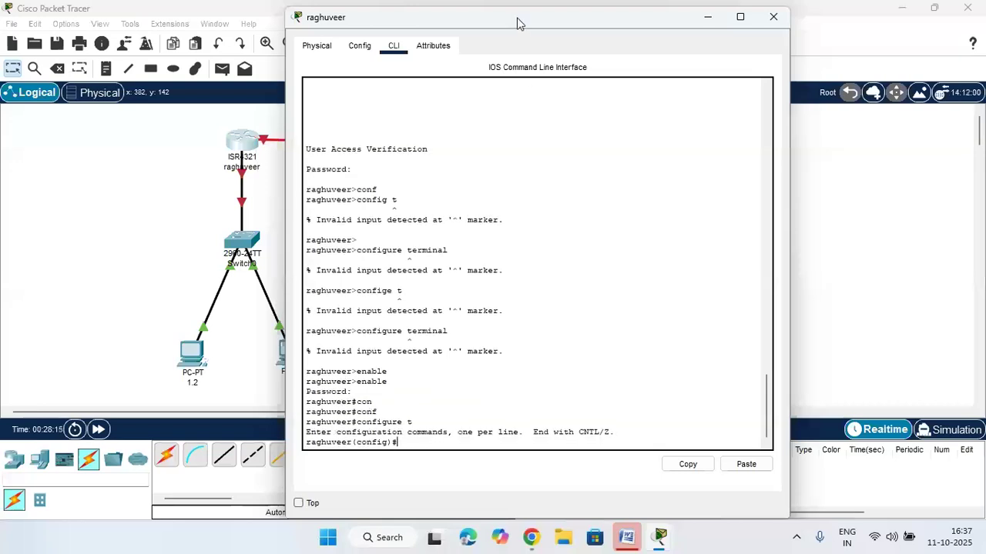
pyautogui.moveTo(518, 23); pyautogui.dragTo(683, 21)
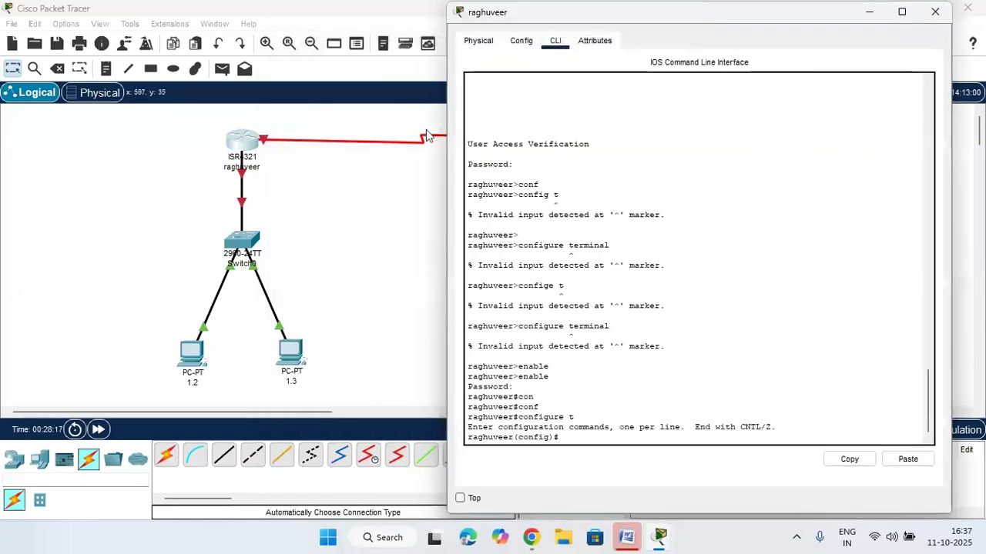
# In the left router's CLI, enter interface configuration for serial 0/1/0
pyautogui.click(369, 195)
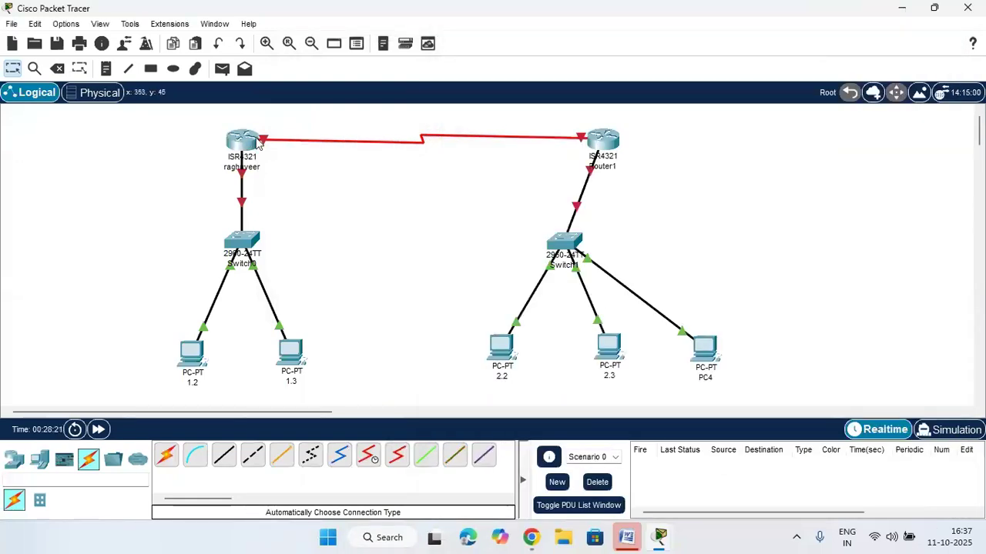
pyautogui.moveTo(258, 145)
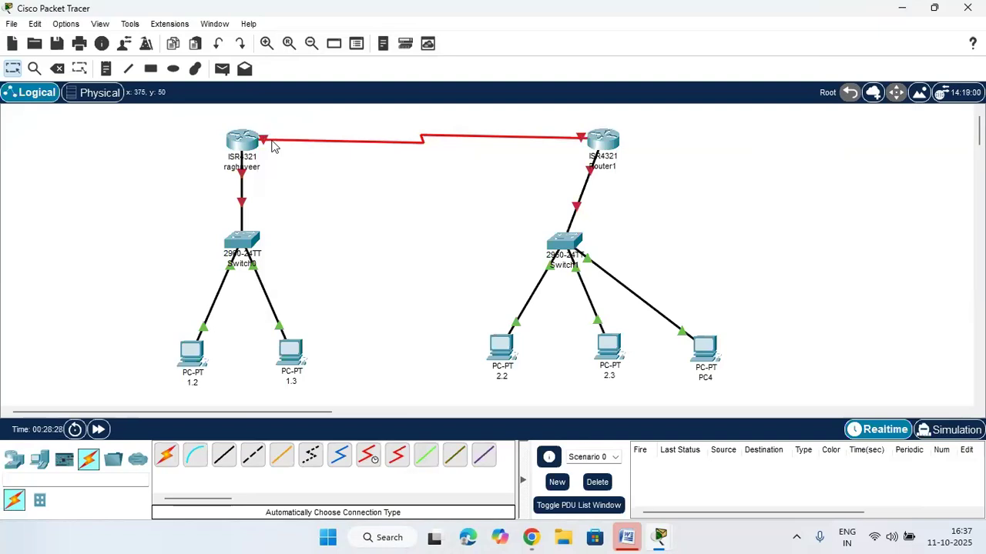
pyautogui.click(245, 141)
pyautogui.write('in')
pyautogui.press('Tab')
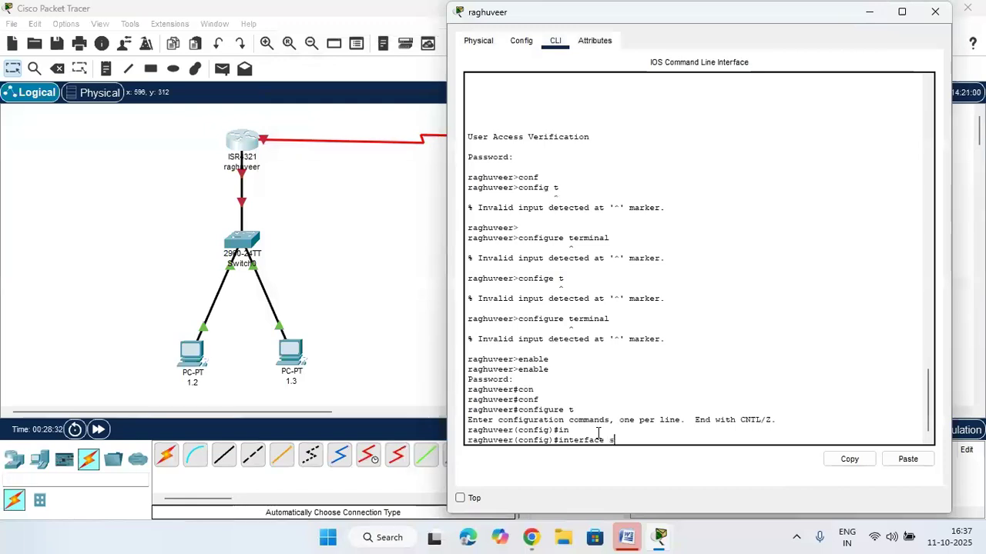
pyautogui.write('s')
pyautogui.press('Tab')
pyautogui.write('0')
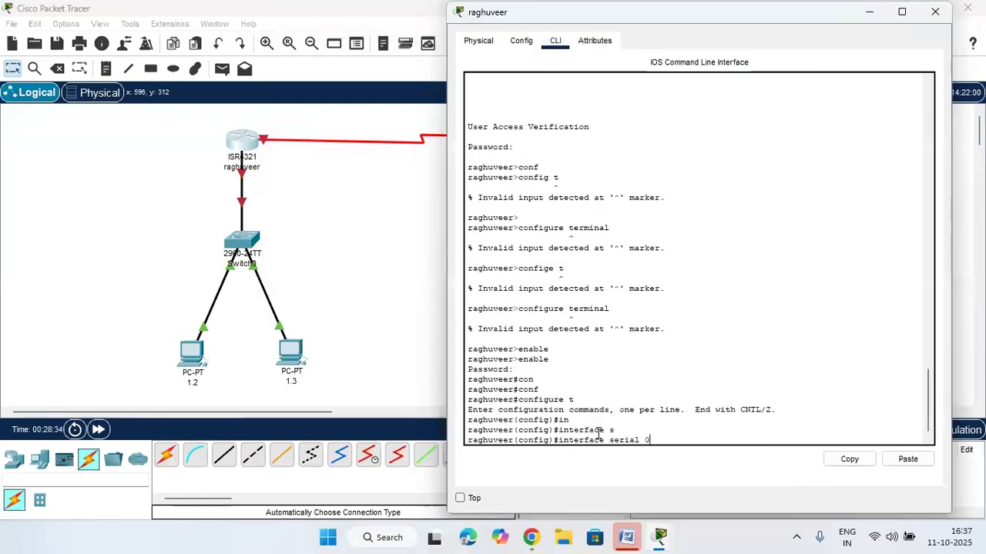
pyautogui.write('/1/0')
pyautogui.press('Return')
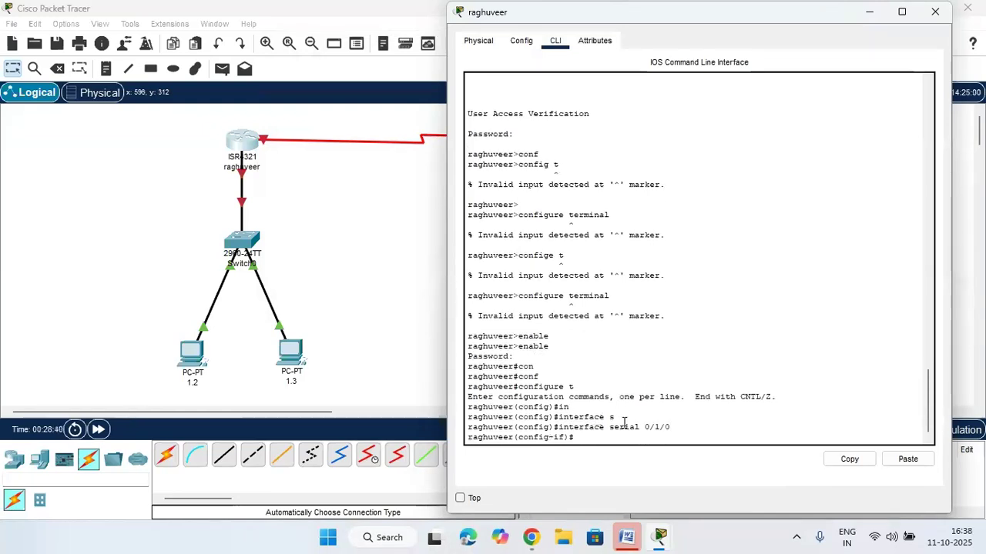
pyautogui.moveTo(672, 428)
pyautogui.mouseDown()
pyautogui.moveTo(556, 432)
pyautogui.moveTo(670, 426)
pyautogui.mouseUp()
pyautogui.click(605, 428)
pyautogui.click(670, 426)
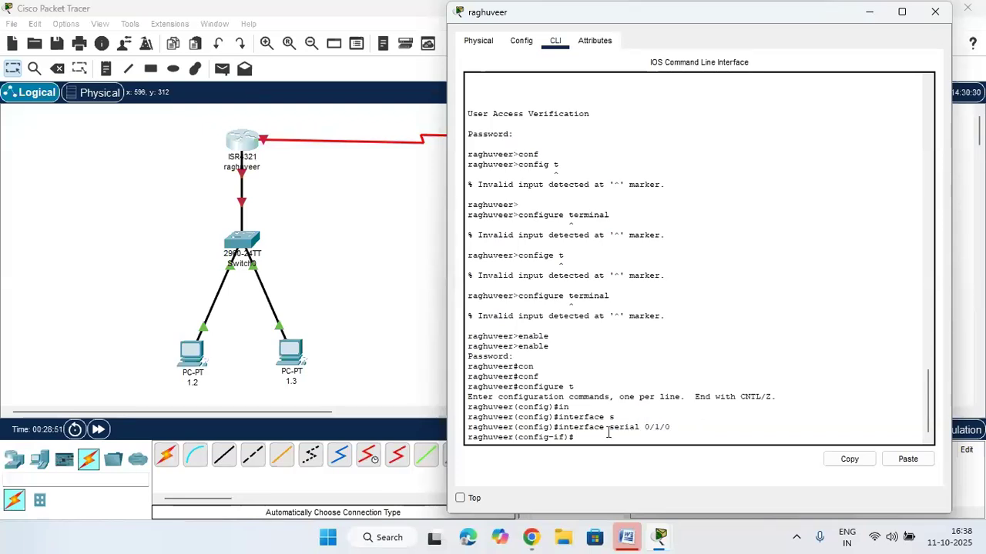
# Assign ip address 192.168.3.1 255.255.255.0, fixing the mistyped comma in the mask
pyautogui.click(281, 146)
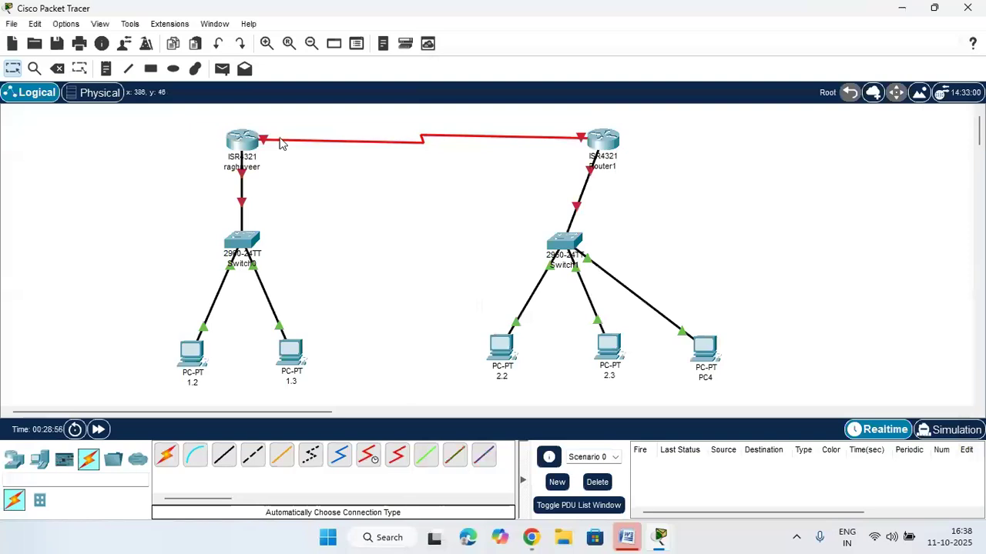
pyautogui.moveTo(281, 145)
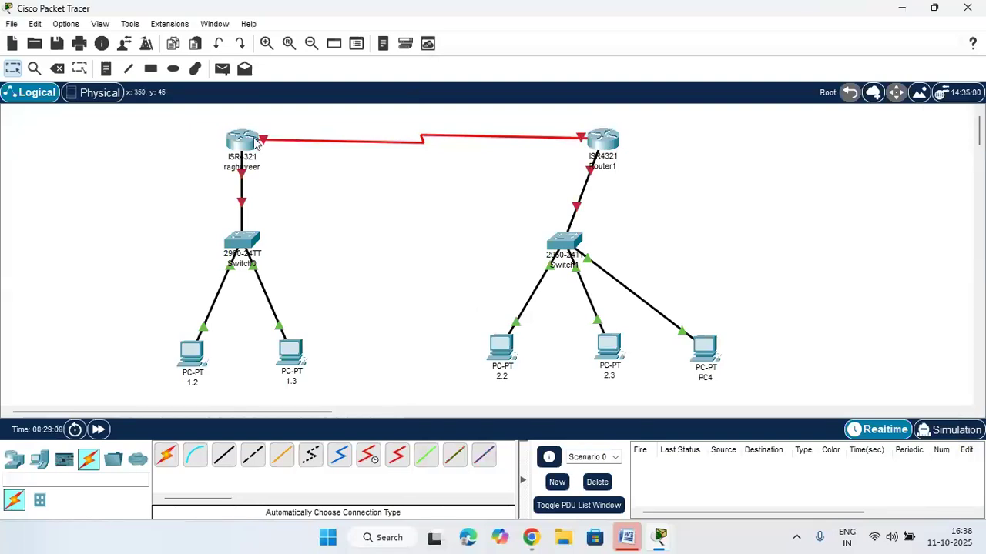
pyautogui.click(254, 143)
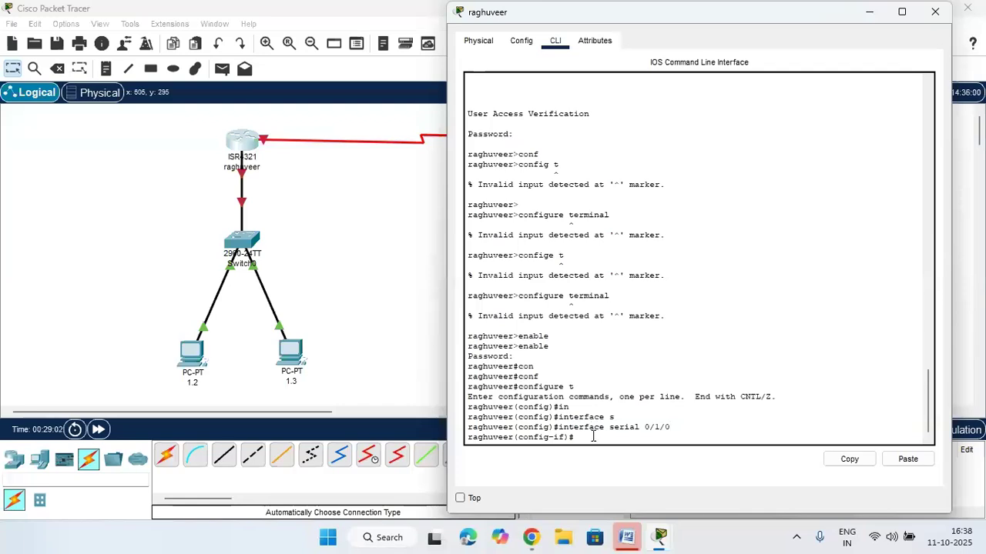
pyautogui.write('ip')
pyautogui.press('Tab')
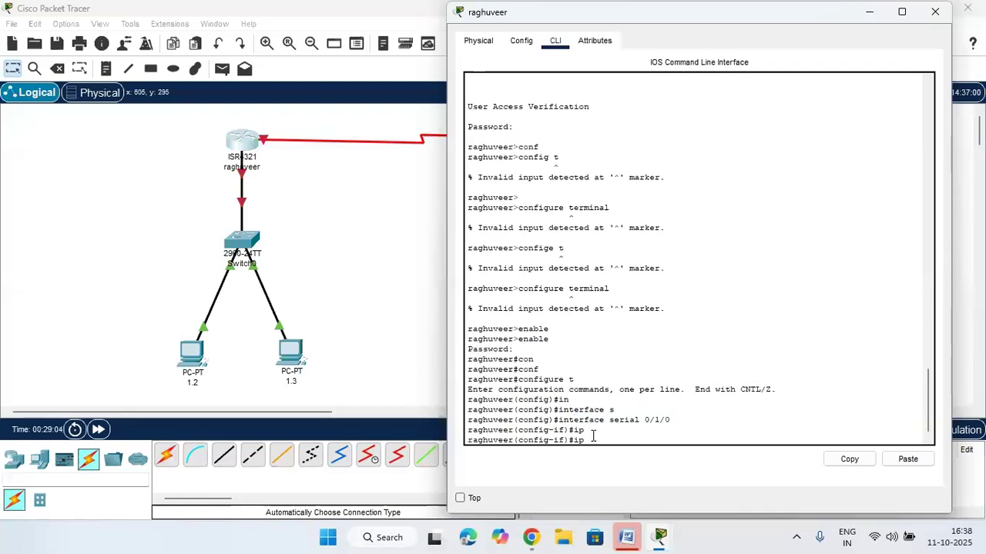
pyautogui.write('a')
pyautogui.press('Tab')
pyautogui.press('Tab')
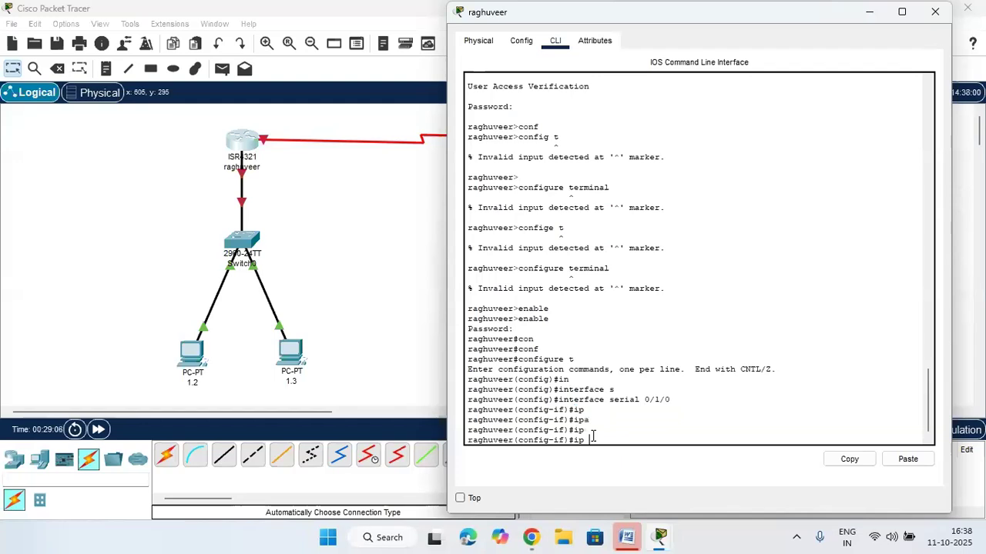
pyautogui.write('add')
pyautogui.press('Tab')
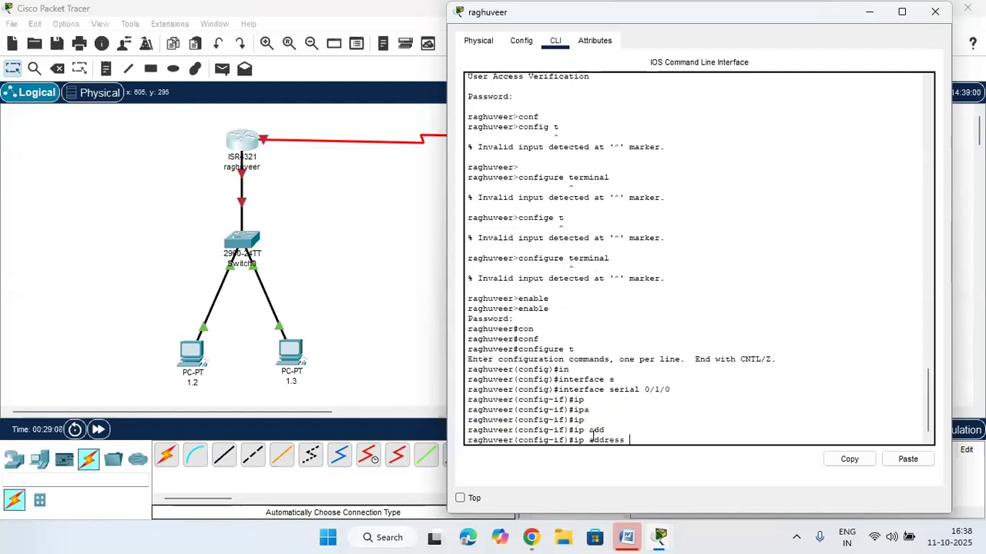
pyautogui.write('192.168.3.1')
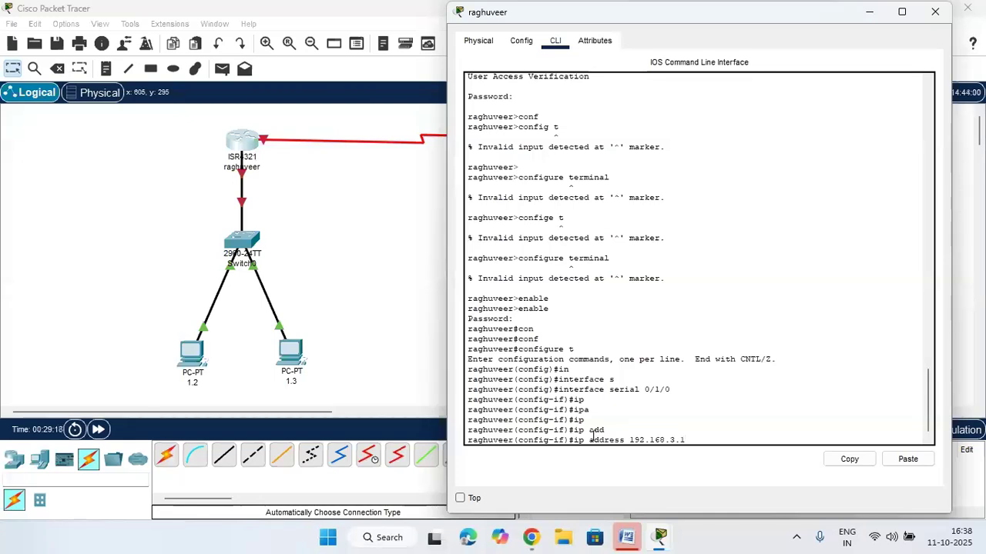
pyautogui.press('Return')
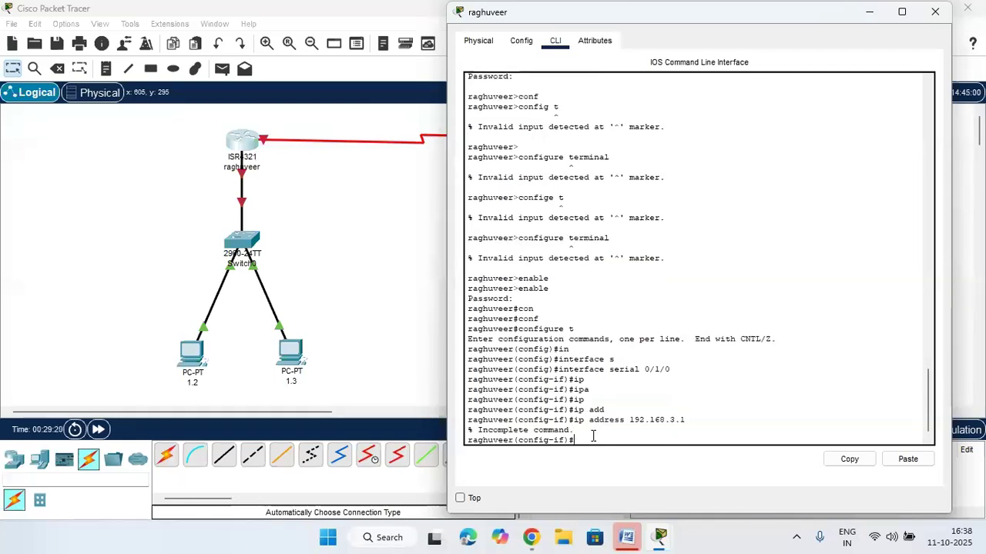
pyautogui.press('Up')
pyautogui.write('2')
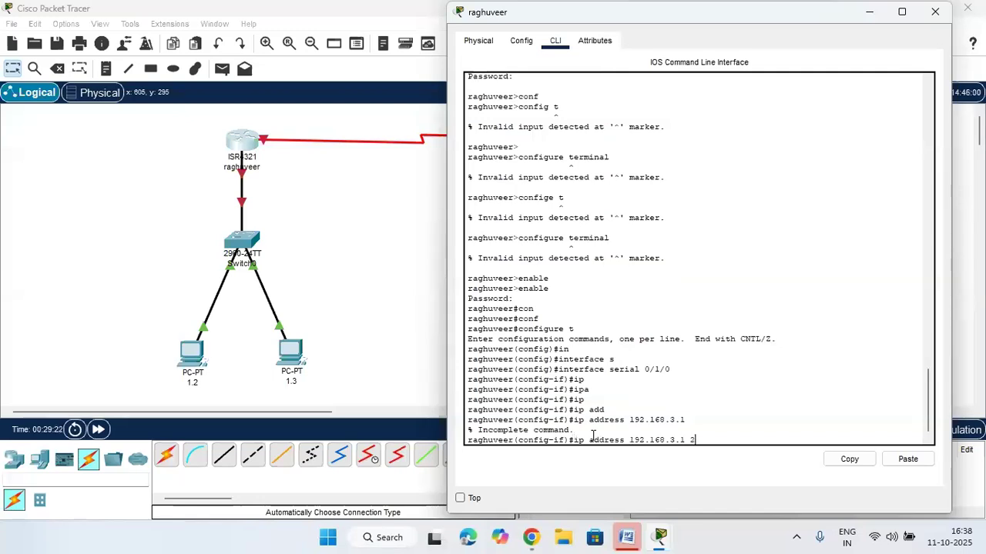
pyautogui.write('55.255.255.0')
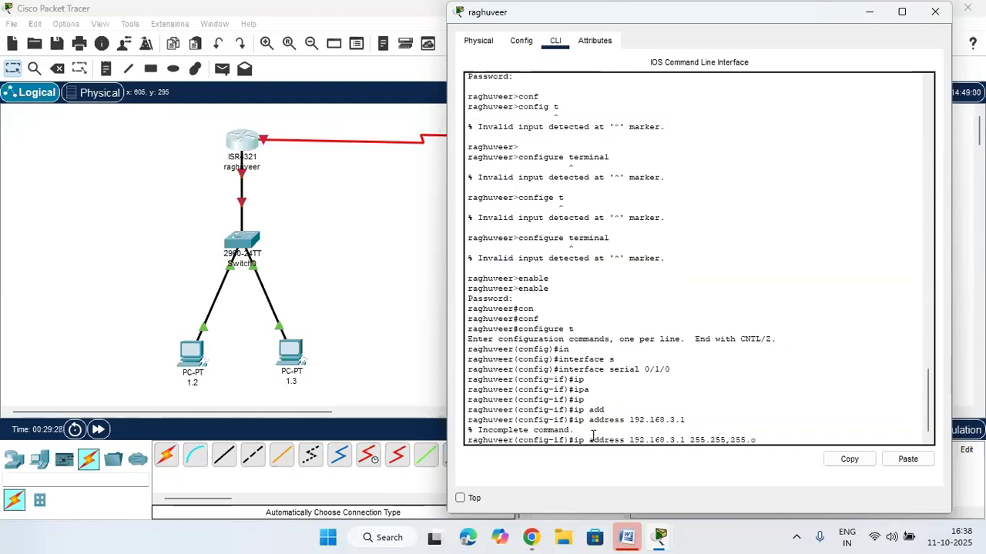
pyautogui.write(',255.0')
pyautogui.press('Return')
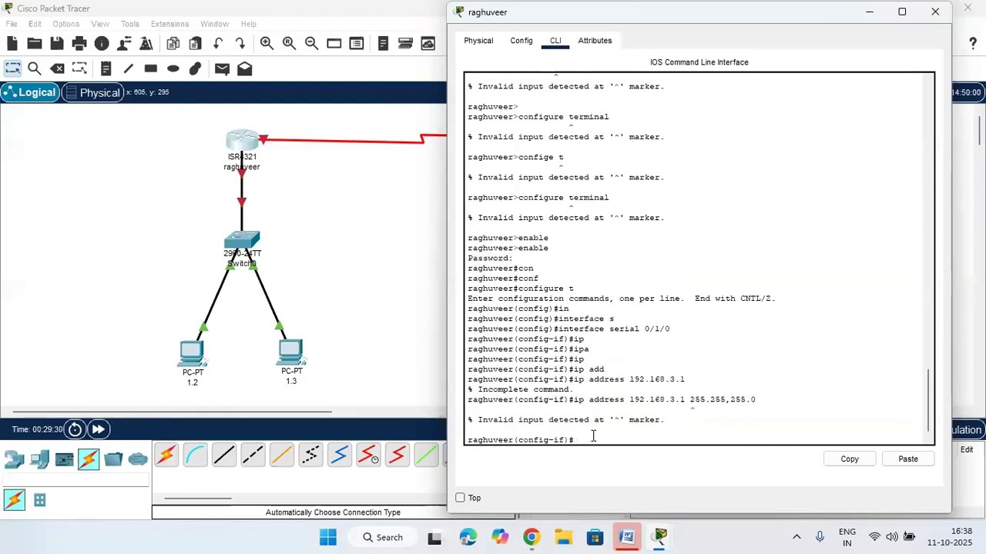
pyautogui.press('Up')
pyautogui.press('Left')
pyautogui.press('Left')
pyautogui.press('Left')
pyautogui.press('Left')
pyautogui.press('BackSpace')
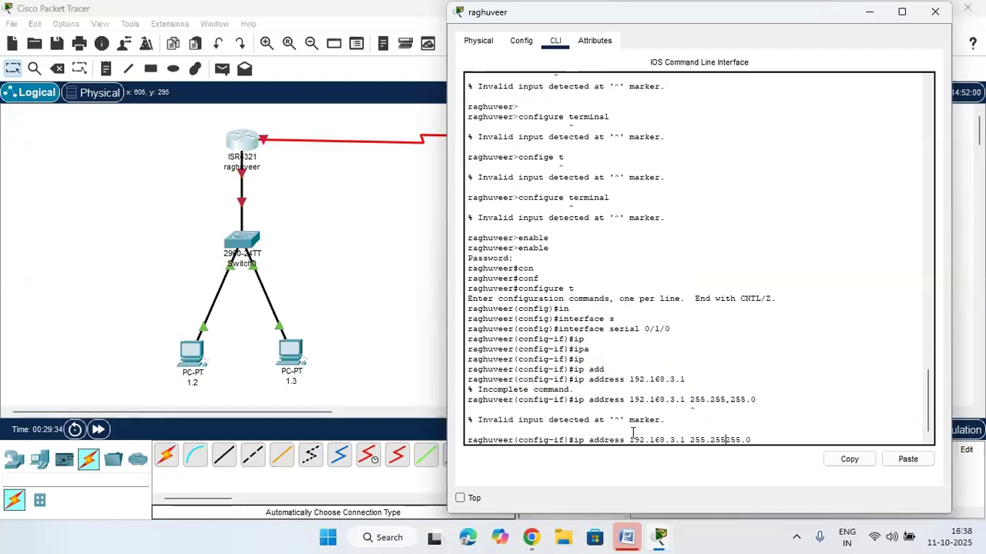
pyautogui.write('.')
pyautogui.press('Return')
# Enable the serial 0/1/0 interface with no shutdown
pyautogui.write('no')
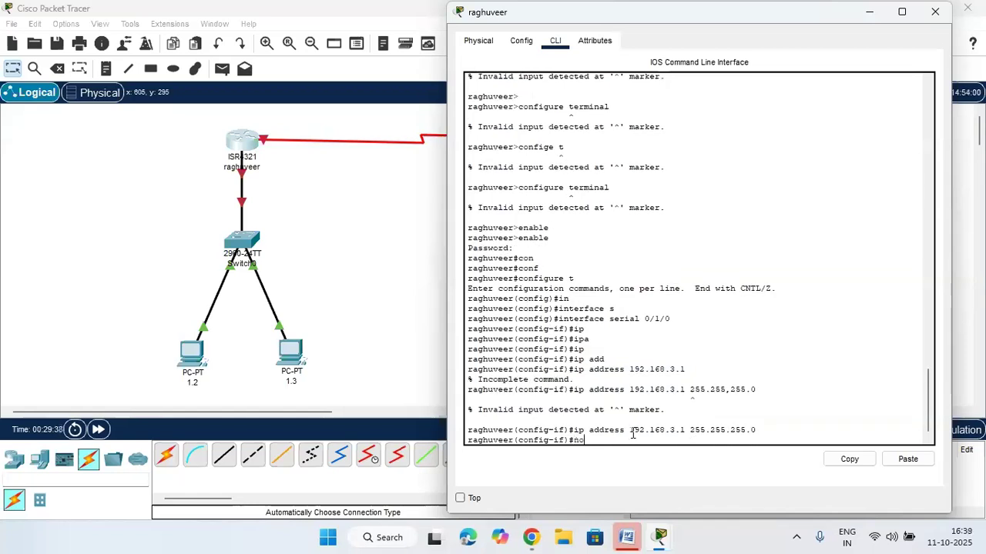
pyautogui.write(' s')
pyautogui.press('Tab')
pyautogui.write('h')
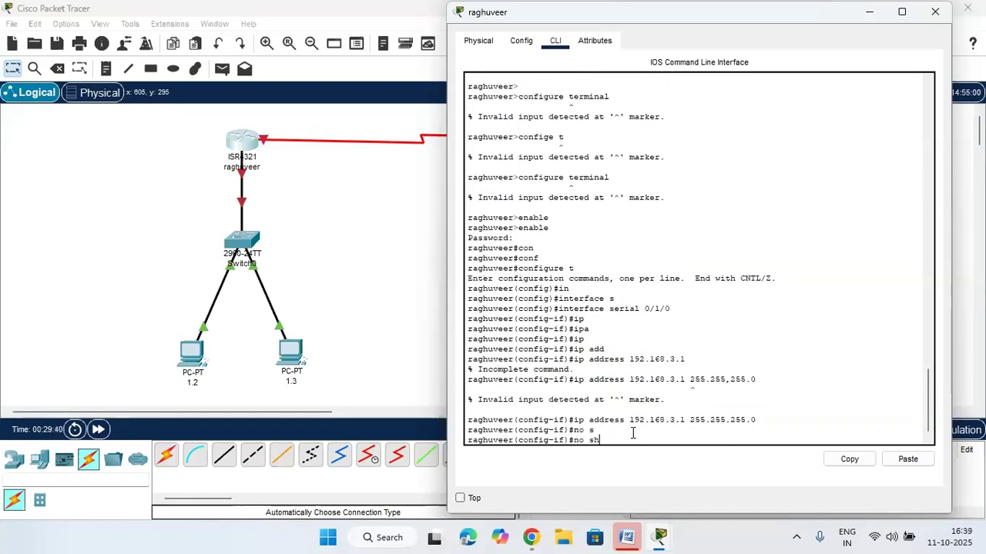
pyautogui.press('Tab')
pyautogui.press('Return')
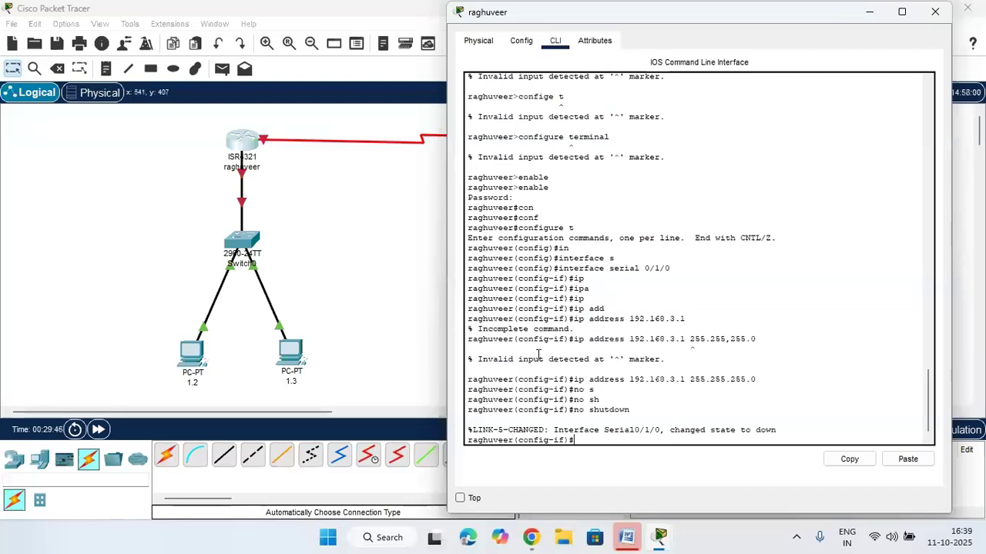
# Bring up Router1's command-line window and focus its prompt
pyautogui.click(391, 272)
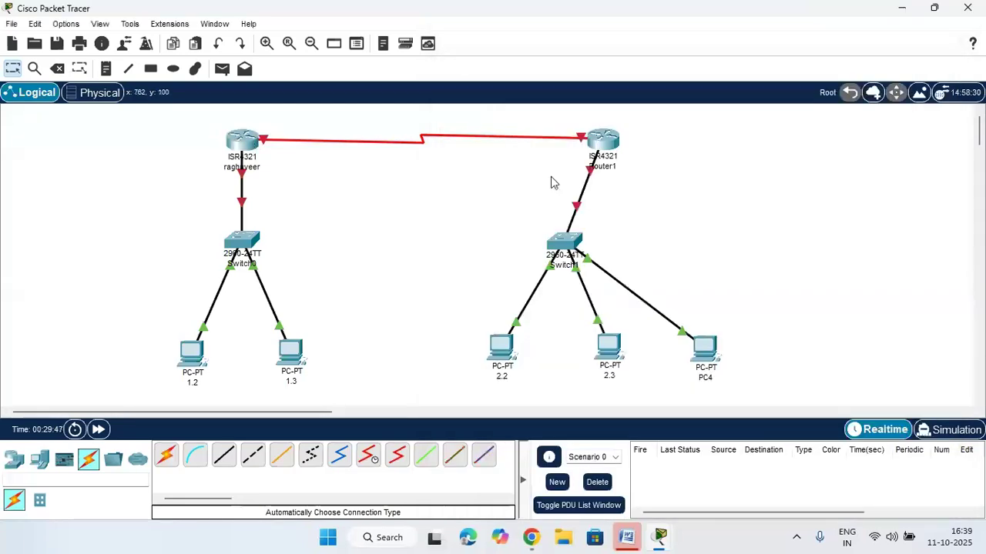
pyautogui.click(605, 141)
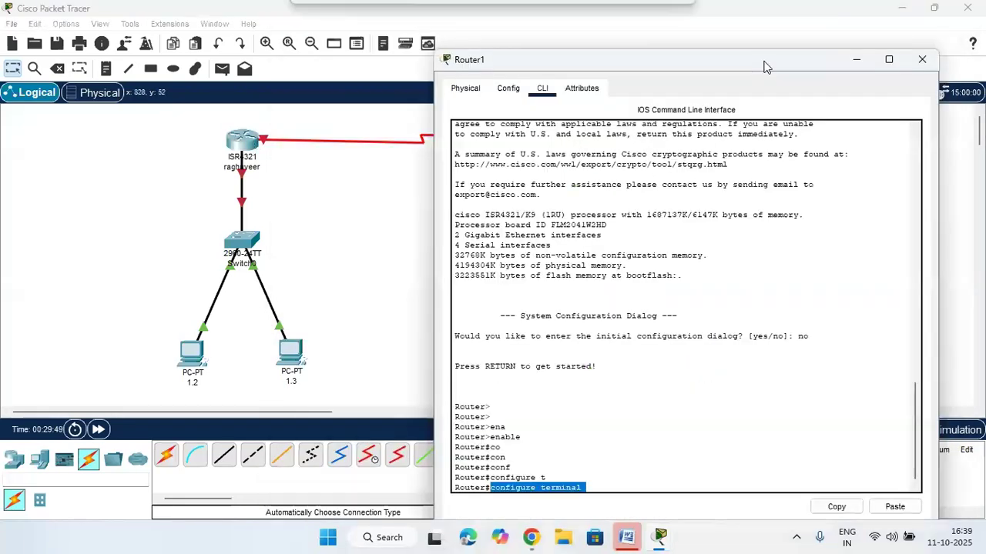
pyautogui.moveTo(765, 67); pyautogui.dragTo(768, 55)
pyautogui.click(422, 248)
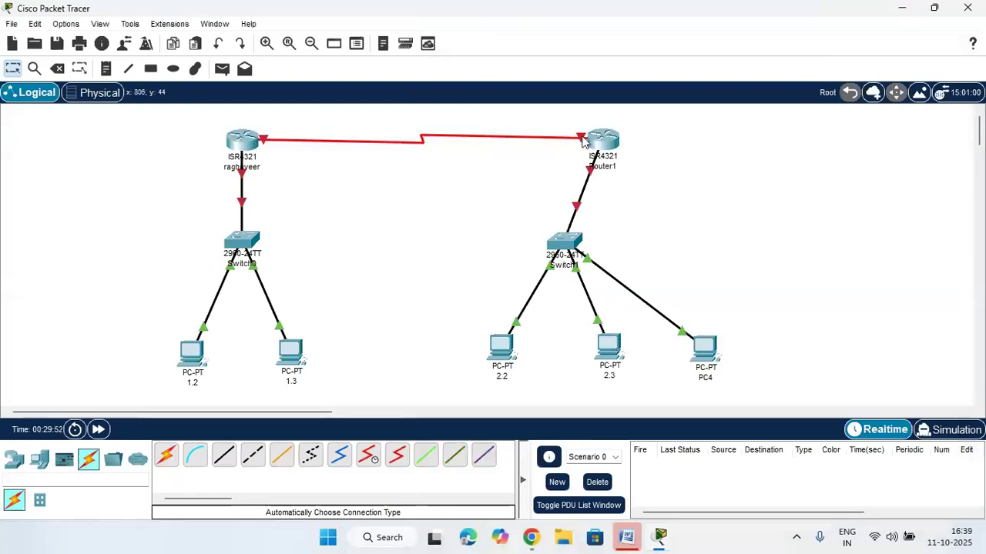
pyautogui.moveTo(582, 141)
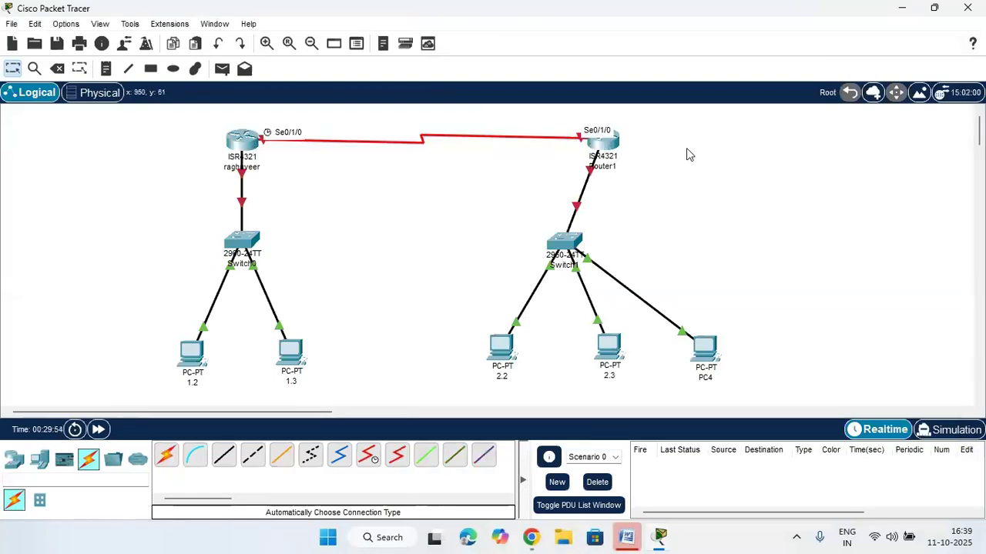
pyautogui.click(602, 141)
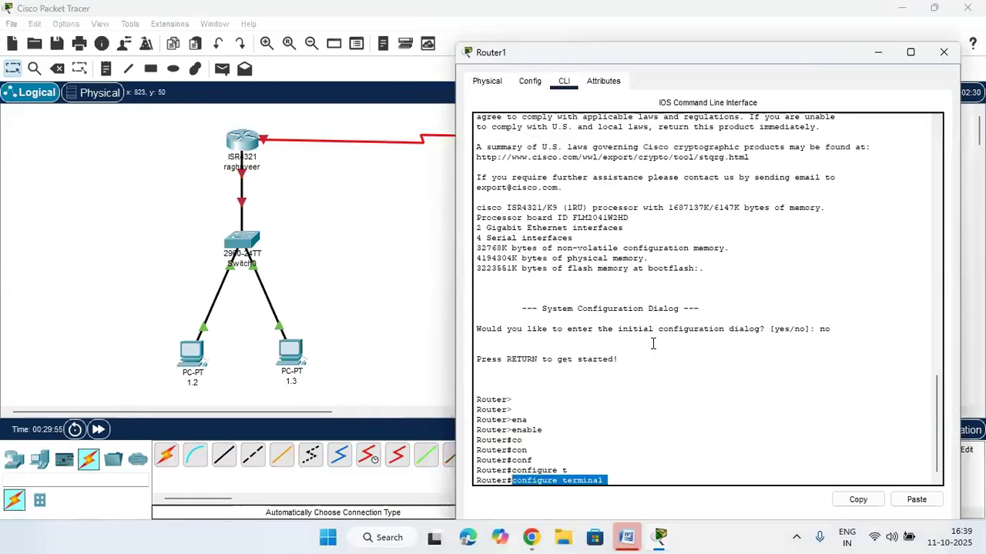
pyautogui.click(624, 478)
# On Router1, enter interface configuration for serial 0/1/0
pyautogui.press('Return')
pyautogui.press('Return')
pyautogui.write('in')
pyautogui.press('Tab')
pyautogui.write('s')
pyautogui.press('Tab')
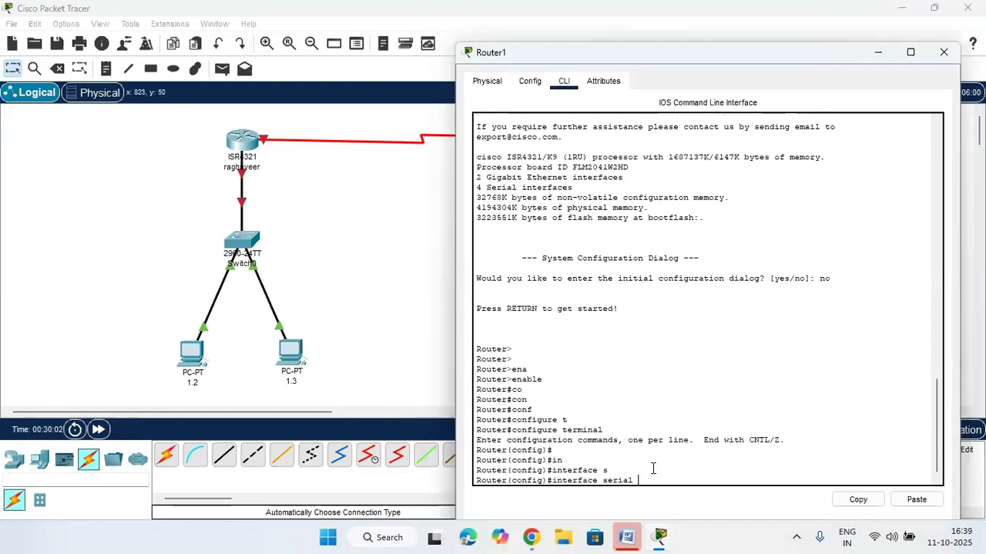
pyautogui.write('0/1/0')
pyautogui.press('Return')
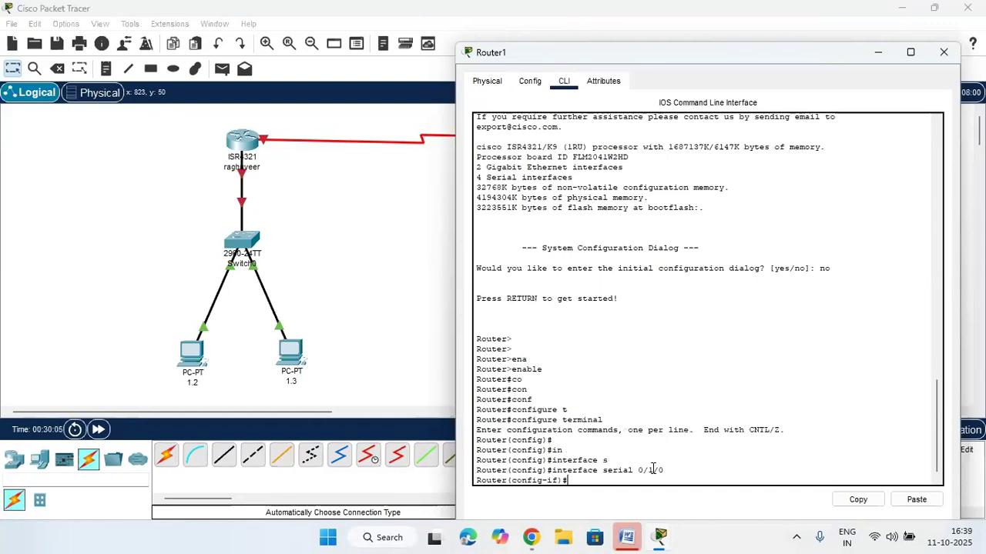
# Begin typing ip address 192.168. for Router1's serial interface
pyautogui.write('ip add')
pyautogui.press('Tab')
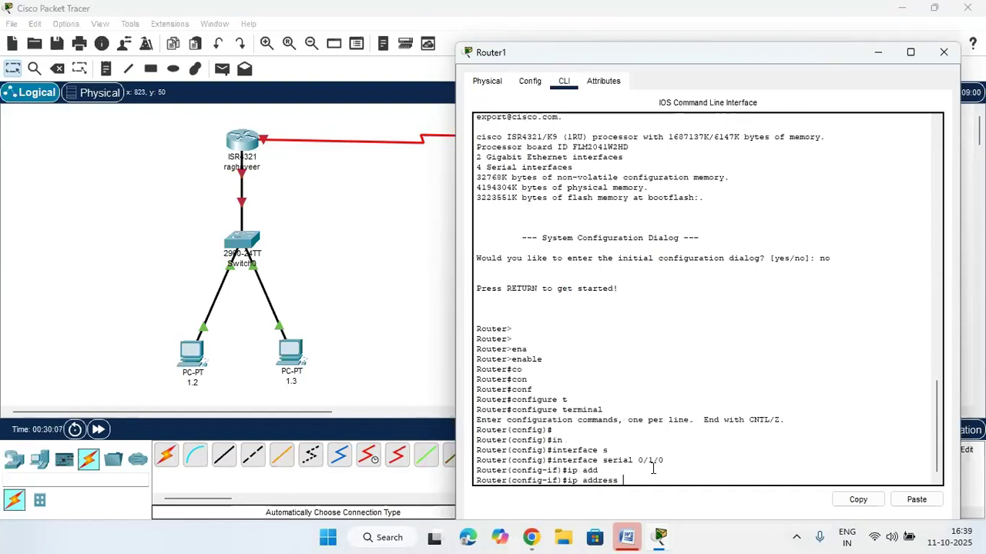
pyautogui.write('192.168.3.')
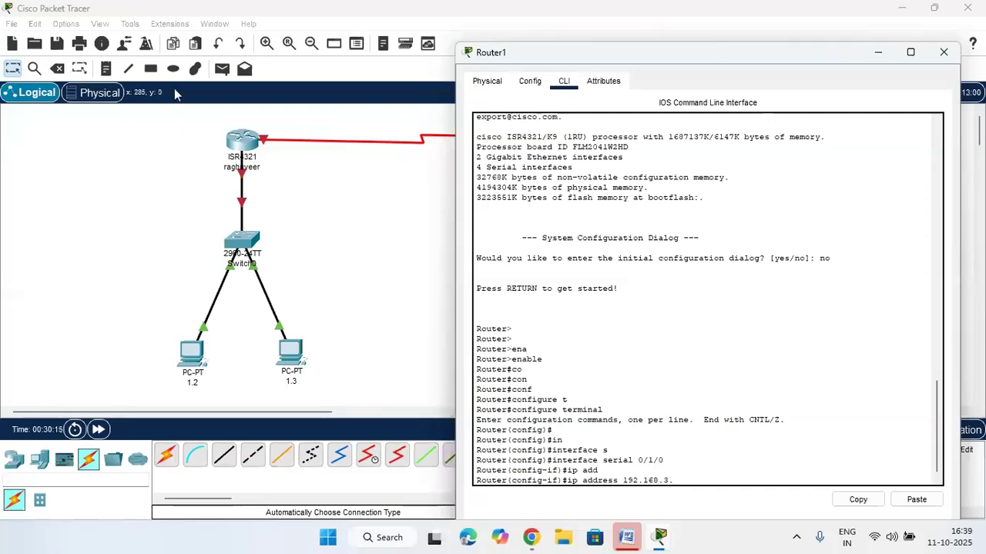
pyautogui.click(325, 197)
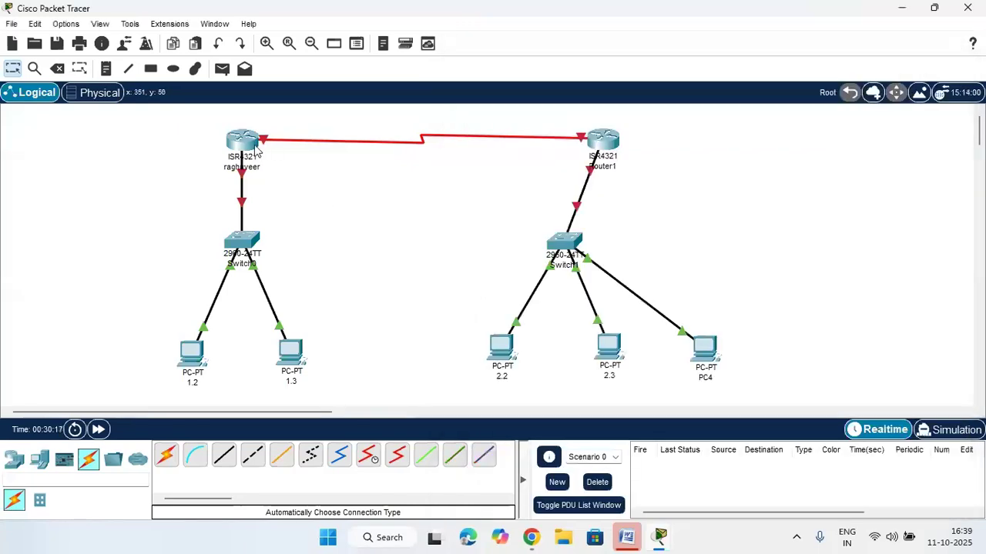
pyautogui.moveTo(257, 150)
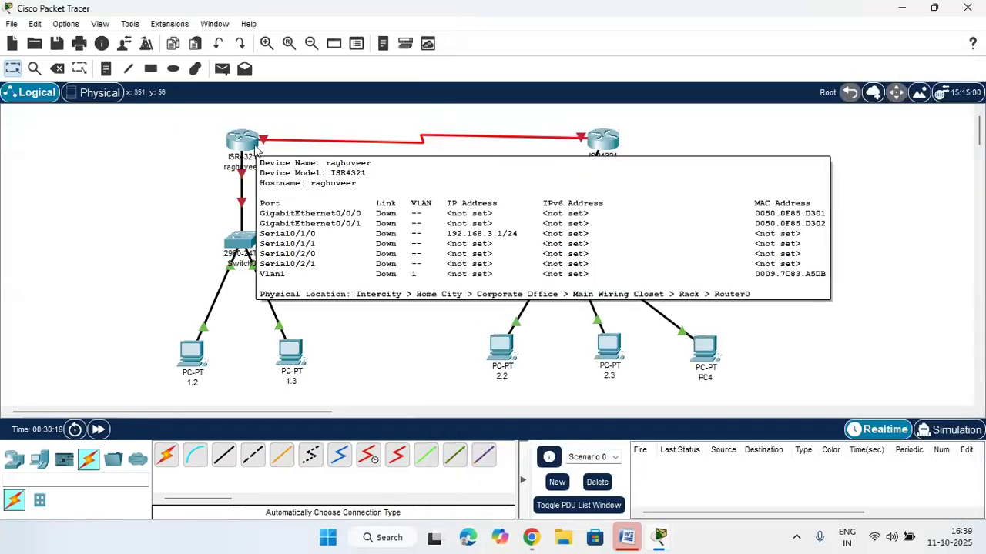
pyautogui.click(602, 140)
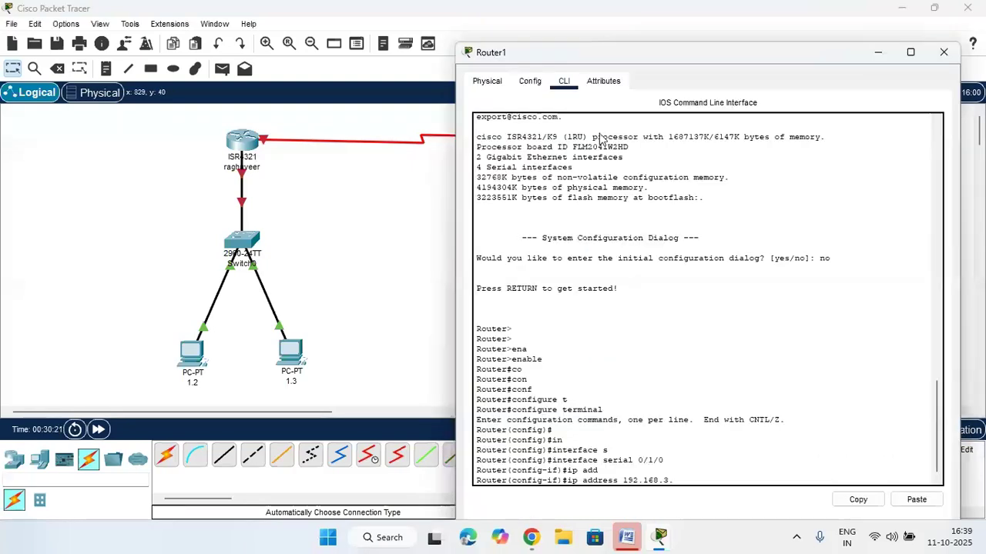
# Finish Router1's address as 192.168.3.2 255.255.255.0 and enable the interface with no shutdown
pyautogui.write('2')
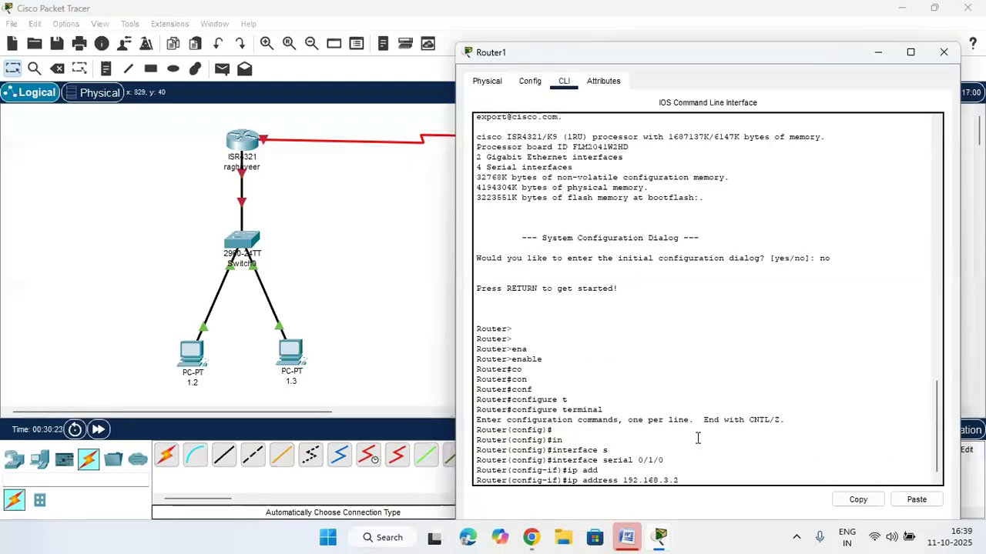
pyautogui.write(' 255.255.255.0')
pyautogui.press('Return')
pyautogui.write('no sh')
pyautogui.press('Tab')
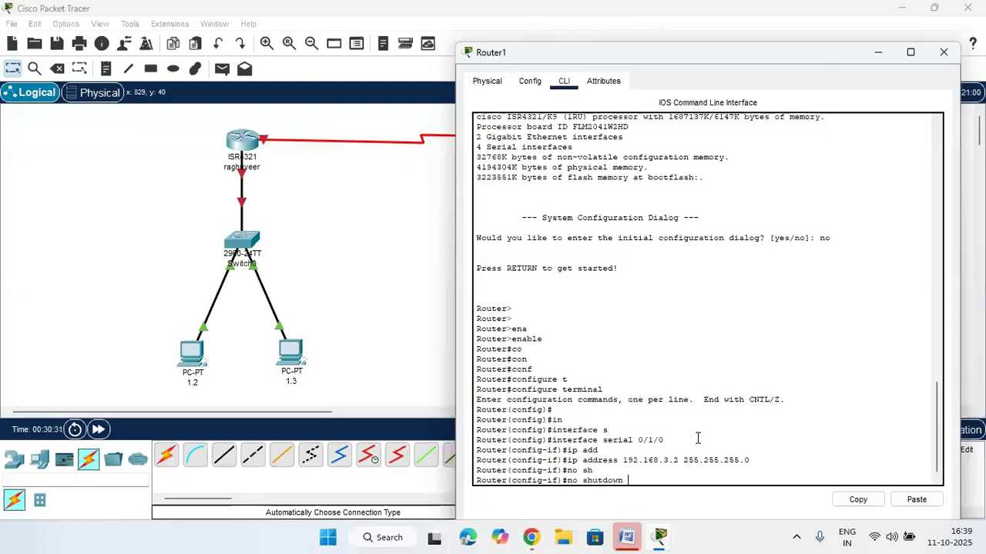
pyautogui.press('Return')
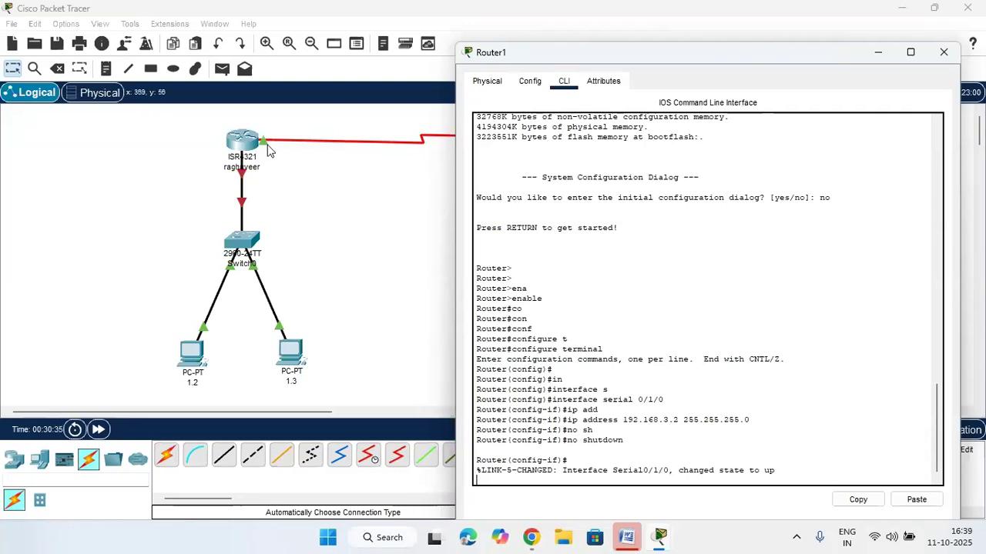
# Rearrange the Router1 and left-router CLI windows over the topology
pyautogui.moveTo(571, 64); pyautogui.dragTo(560, 196)
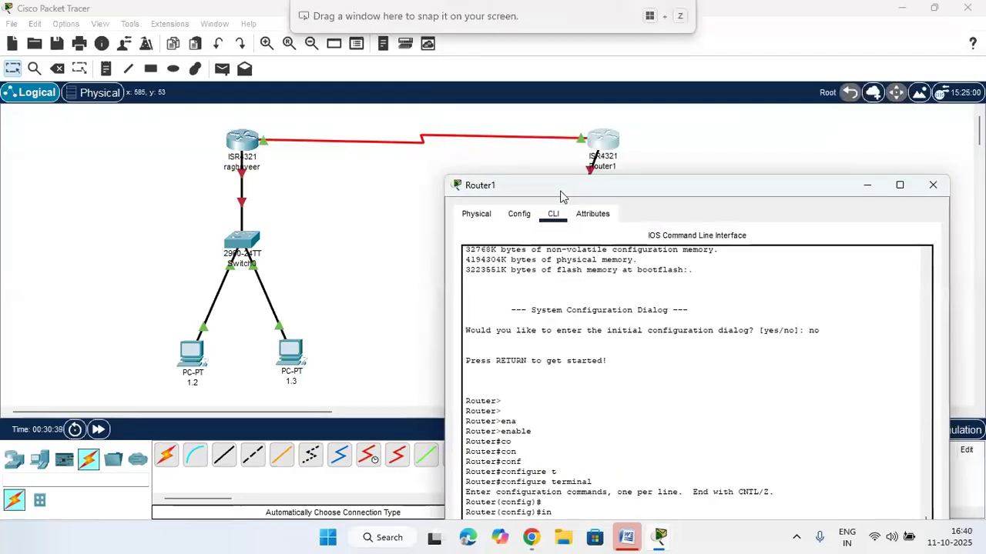
pyautogui.moveTo(561, 197); pyautogui.dragTo(556, 100)
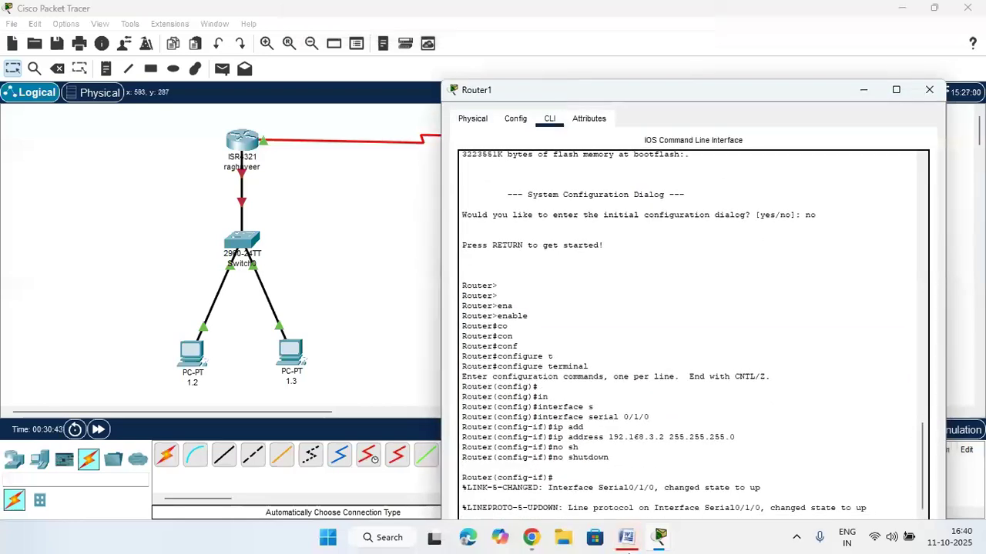
pyautogui.click(244, 147)
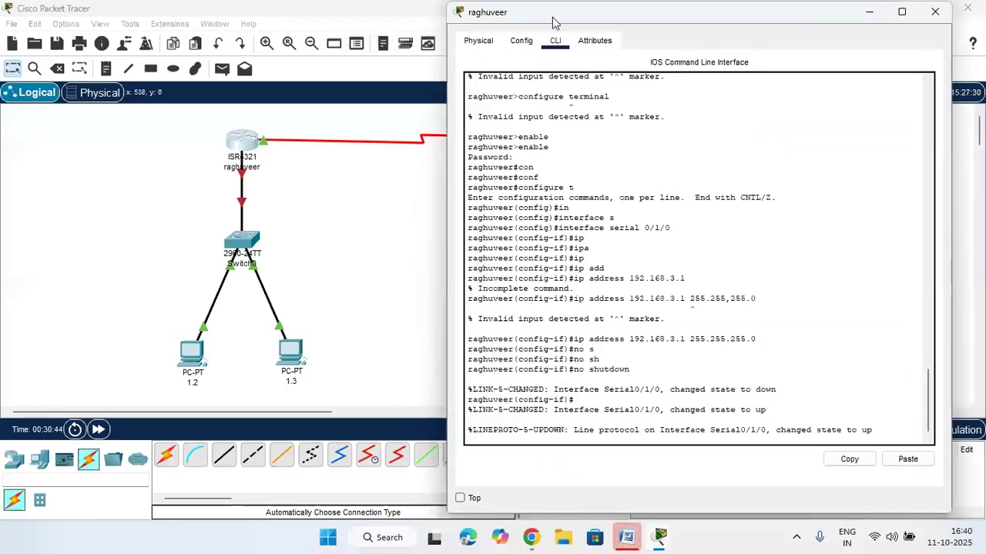
pyautogui.moveTo(569, 15); pyautogui.dragTo(594, 45)
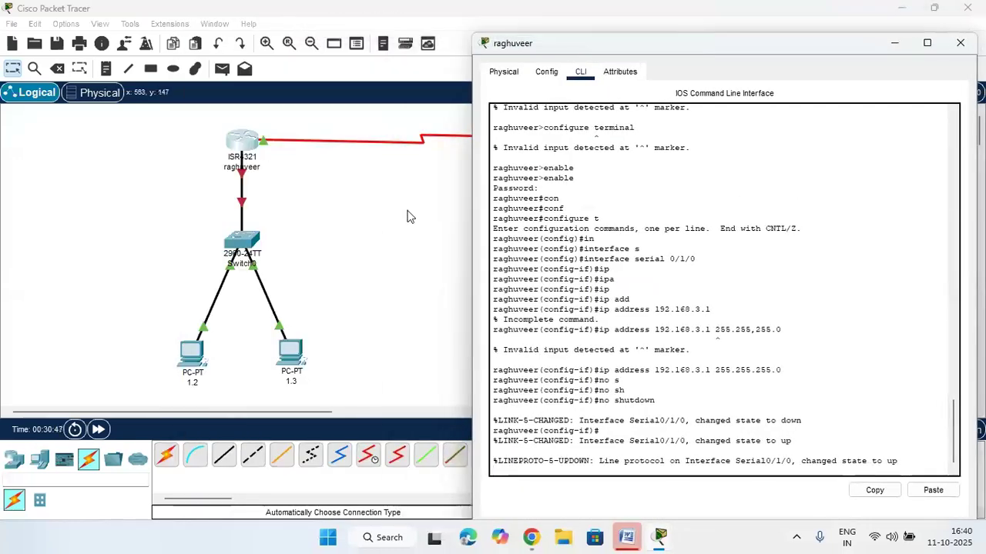
pyautogui.click(407, 212)
pyautogui.click(593, 141)
pyautogui.moveTo(723, 84); pyautogui.dragTo(363, 69)
# Place Router1's CLI on the left and the left router's CLI on the right, then restore the topology
pyautogui.click(901, 8)
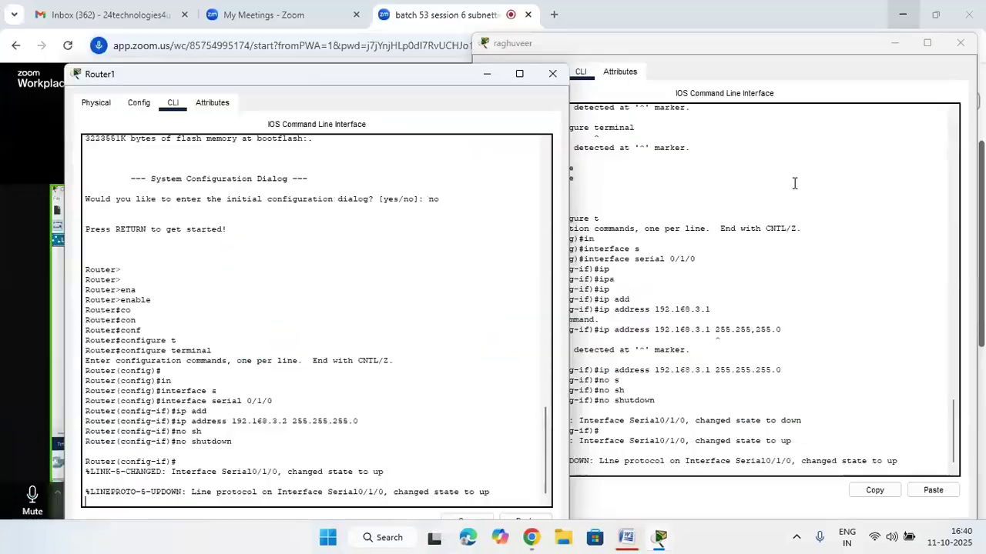
pyautogui.moveTo(434, 77); pyautogui.dragTo(380, 66)
pyautogui.moveTo(652, 55); pyautogui.dragTo(687, 68)
pyautogui.scroll(-1, 583, 375)
pyautogui.scroll(-1, 292, 465)
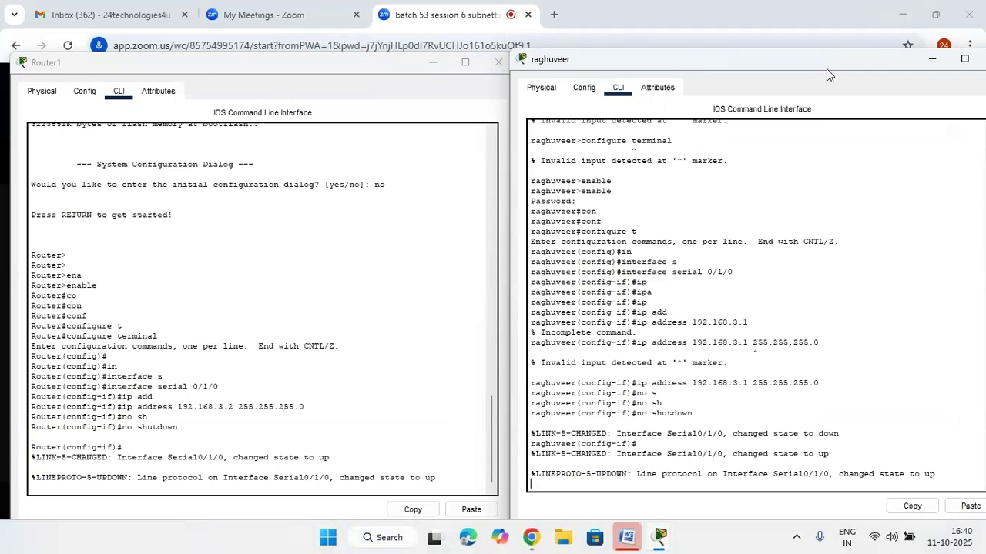
pyautogui.moveTo(656, 539)
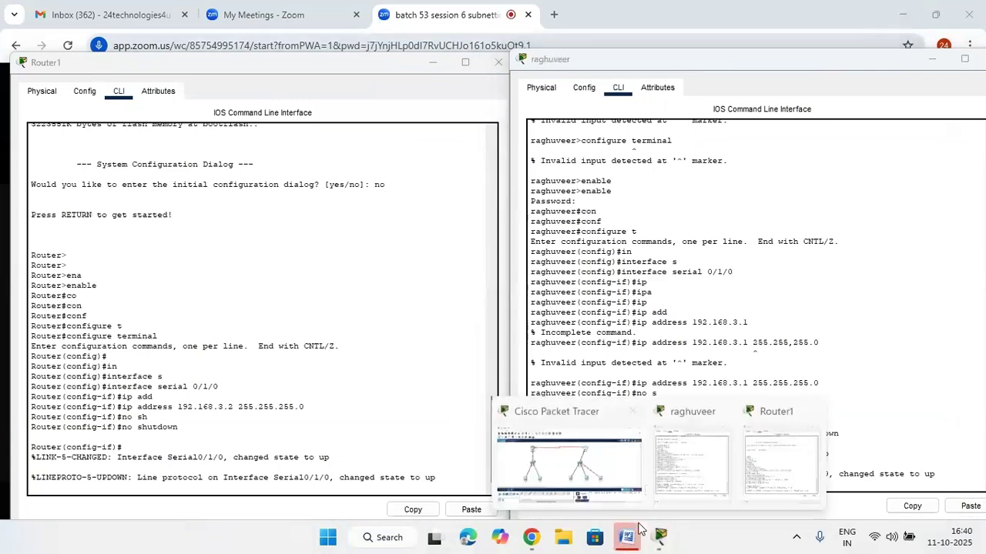
pyautogui.click(614, 465)
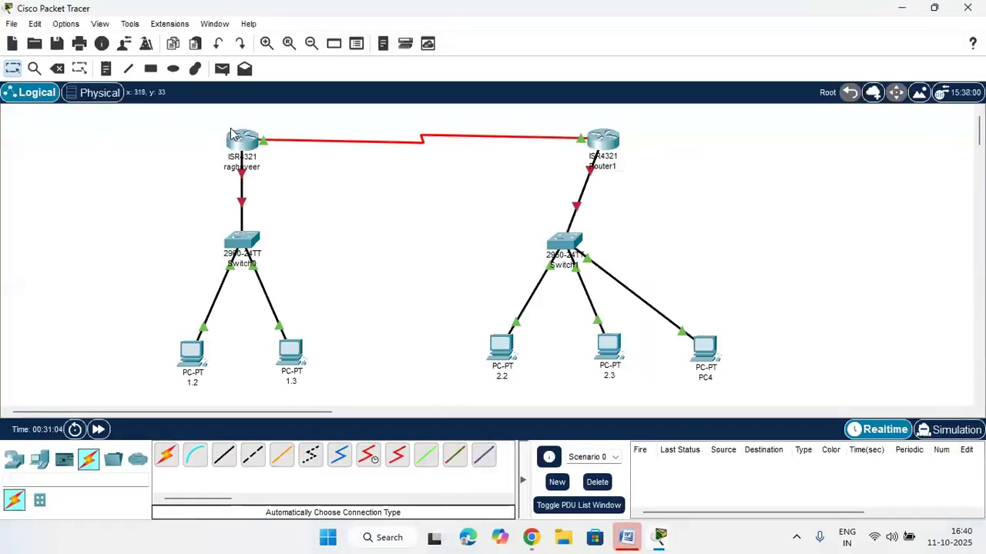
# Marquee-select the two routers with their serial link, then each switch with its PCs
pyautogui.moveTo(205, 116); pyautogui.dragTo(632, 177)
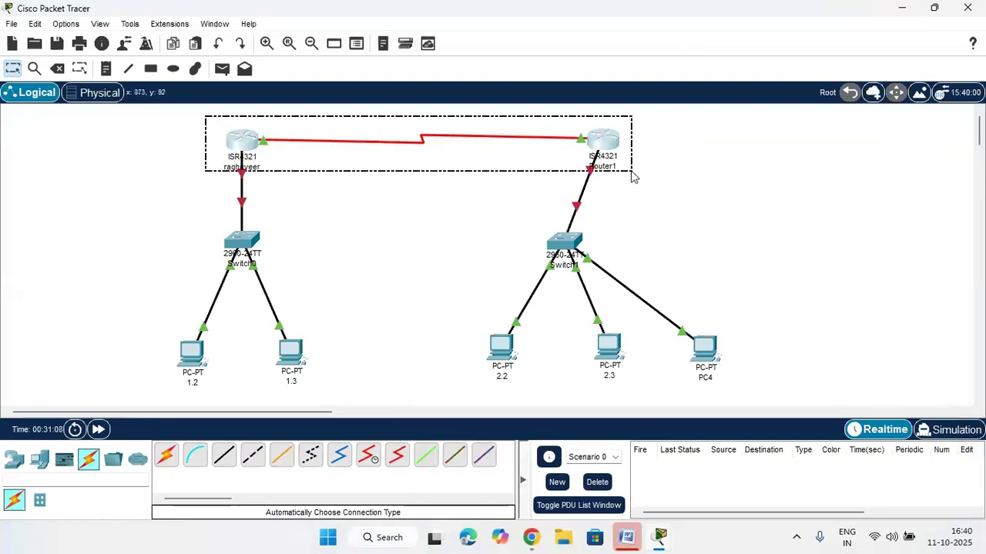
pyautogui.moveTo(631, 177); pyautogui.dragTo(631, 177)
pyautogui.moveTo(181, 213); pyautogui.dragTo(312, 389)
pyautogui.moveTo(511, 219); pyautogui.dragTo(807, 432)
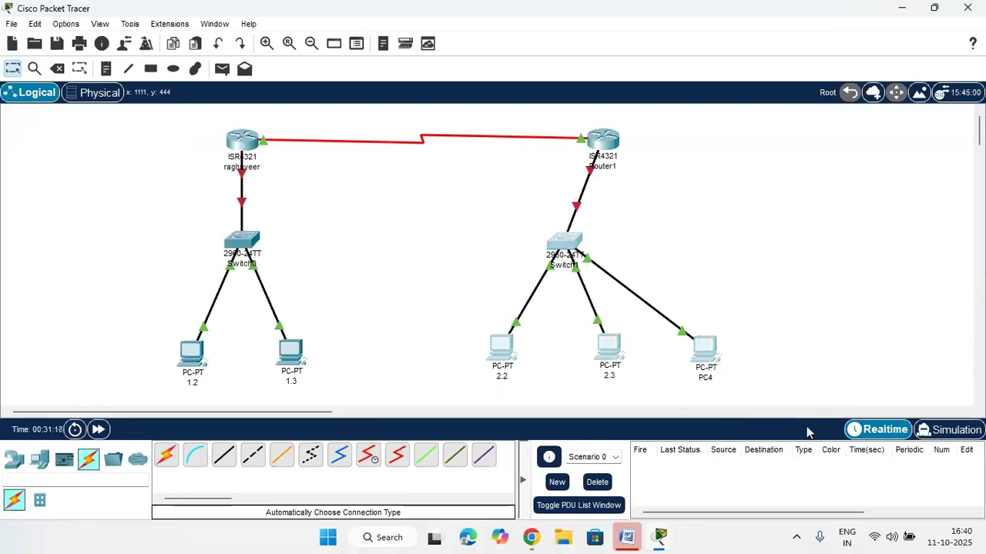
pyautogui.moveTo(167, 220); pyautogui.dragTo(343, 412)
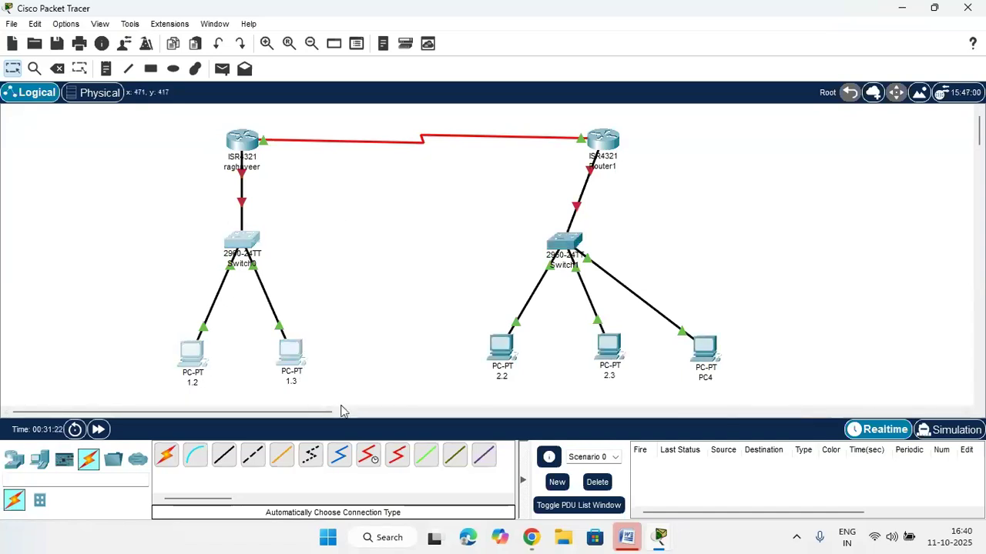
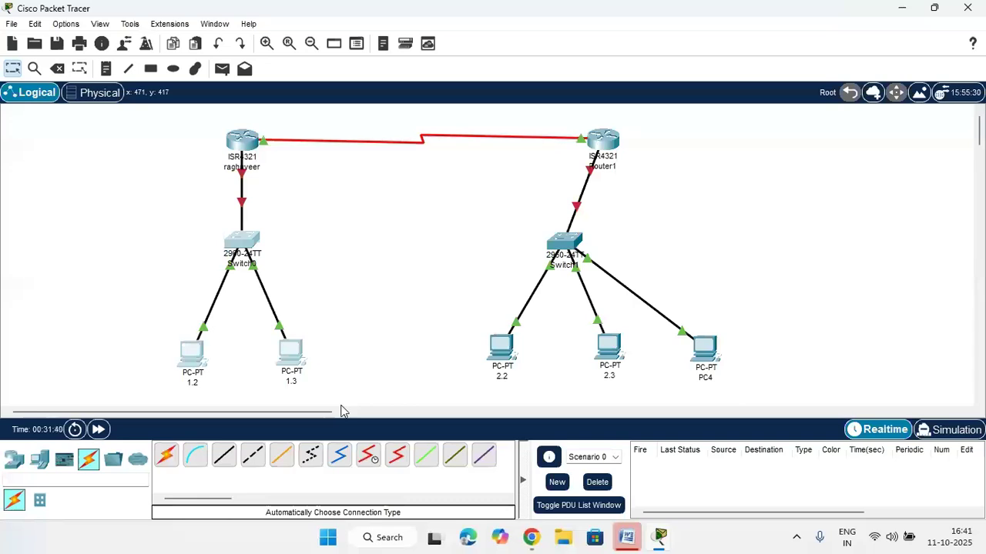
# Marquee-select the Switch0 group with PCs 1.2 and 1.3, then the Switch1 group
pyautogui.moveTo(150, 220); pyautogui.dragTo(319, 386)
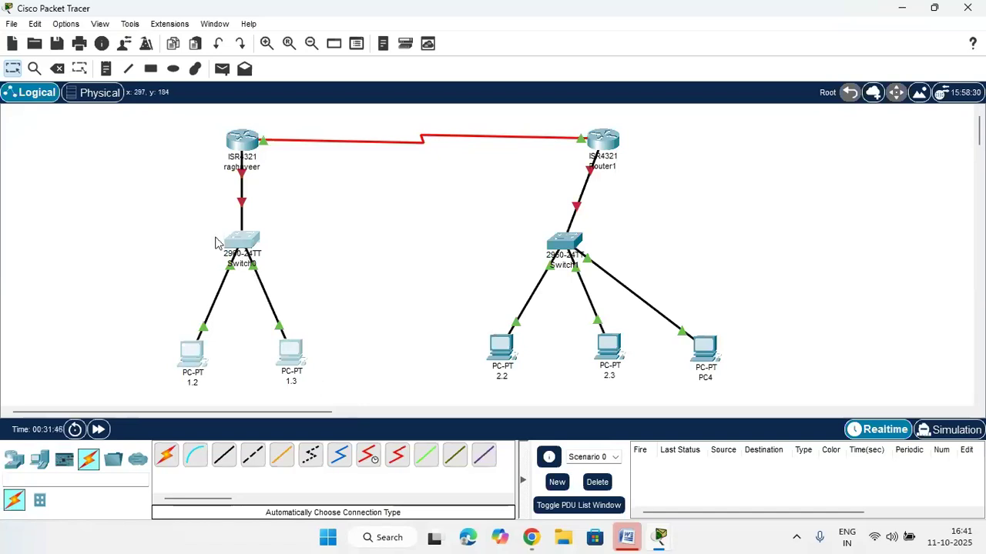
pyautogui.moveTo(159, 216); pyautogui.dragTo(327, 406)
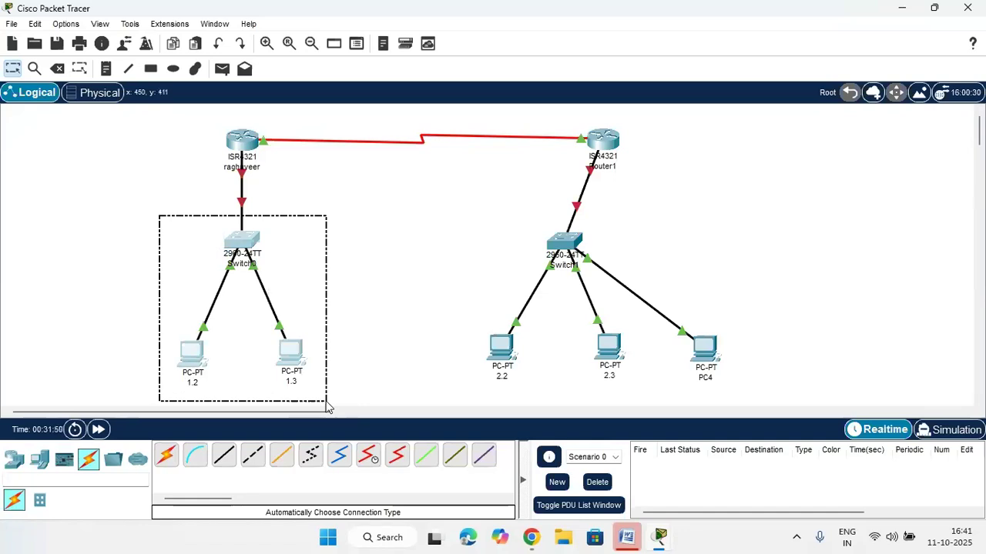
pyautogui.moveTo(326, 406); pyautogui.dragTo(327, 407)
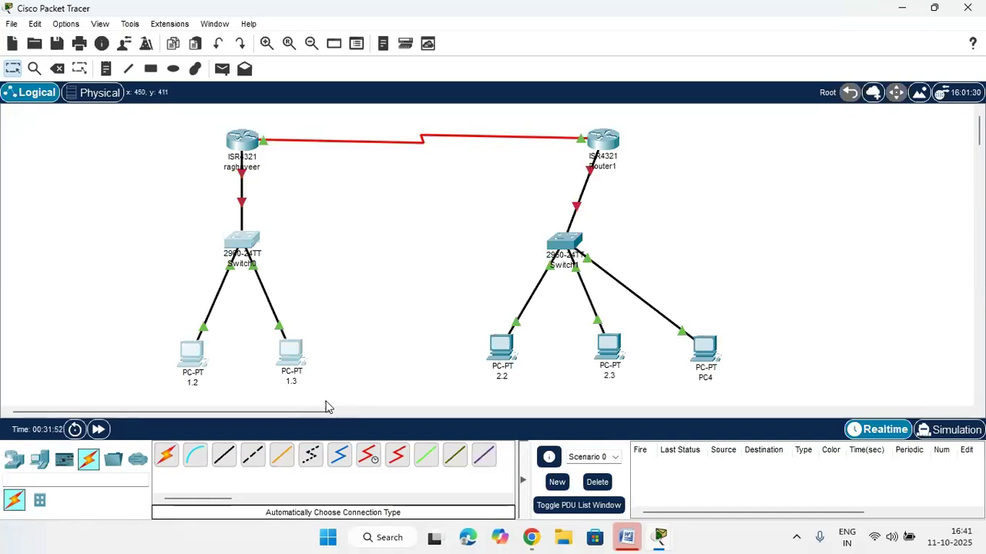
pyautogui.moveTo(137, 208); pyautogui.dragTo(344, 404)
pyautogui.moveTo(492, 214); pyautogui.dragTo(728, 405)
# Marquee-select the routers, each switch LAN, then both routers with their serial link
pyautogui.moveTo(221, 123); pyautogui.dragTo(634, 169)
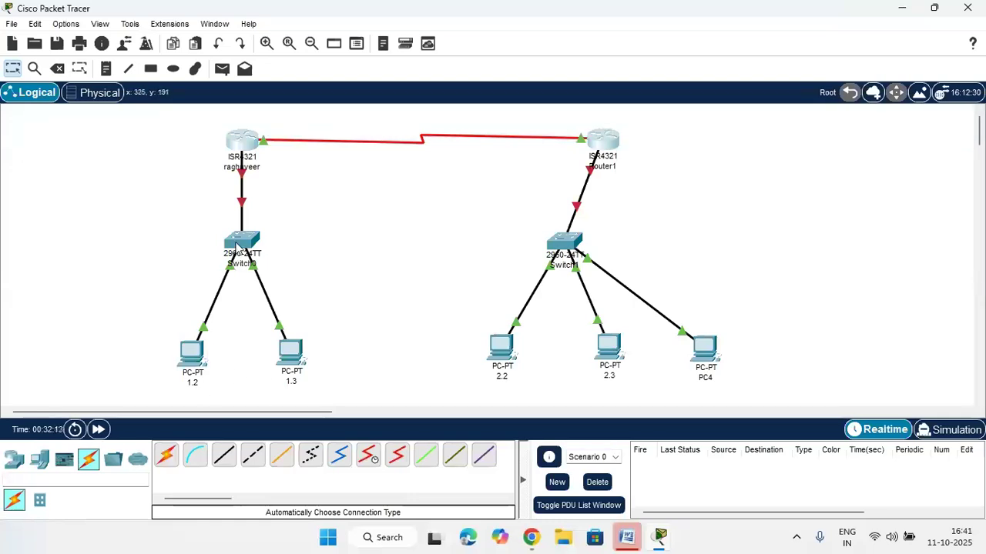
pyautogui.moveTo(187, 214); pyautogui.dragTo(304, 398)
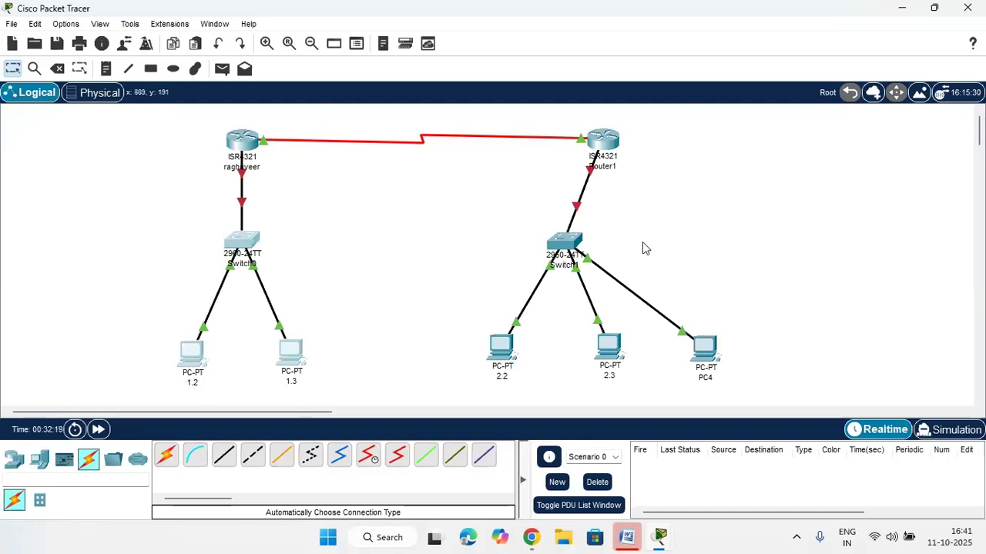
pyautogui.moveTo(488, 218); pyautogui.dragTo(731, 399)
pyautogui.click(321, 206)
pyautogui.moveTo(199, 114); pyautogui.dragTo(631, 166)
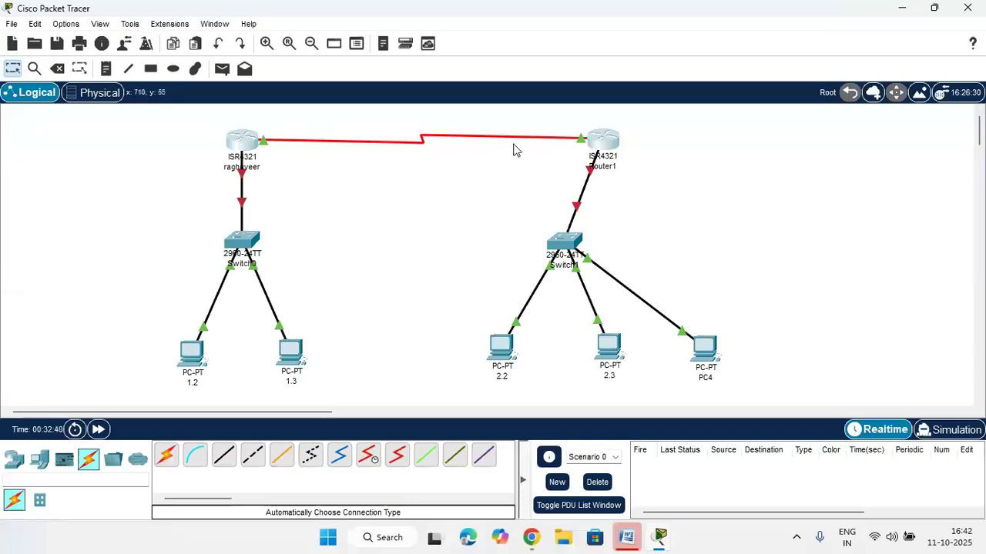
# Check PC 2.2's IP configuration, then bring up the 'Switch configuration commands' Word notes
pyautogui.click(511, 357)
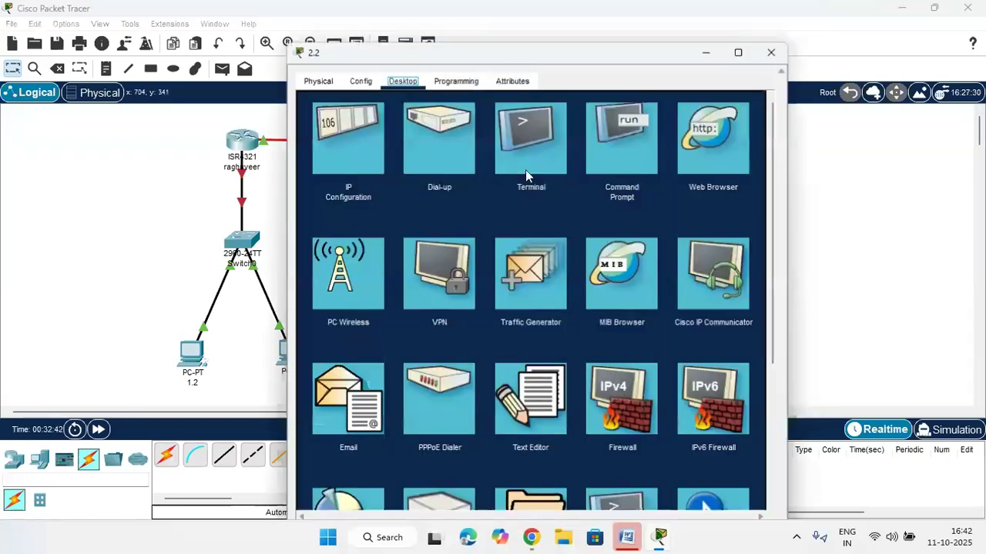
pyautogui.click(381, 145)
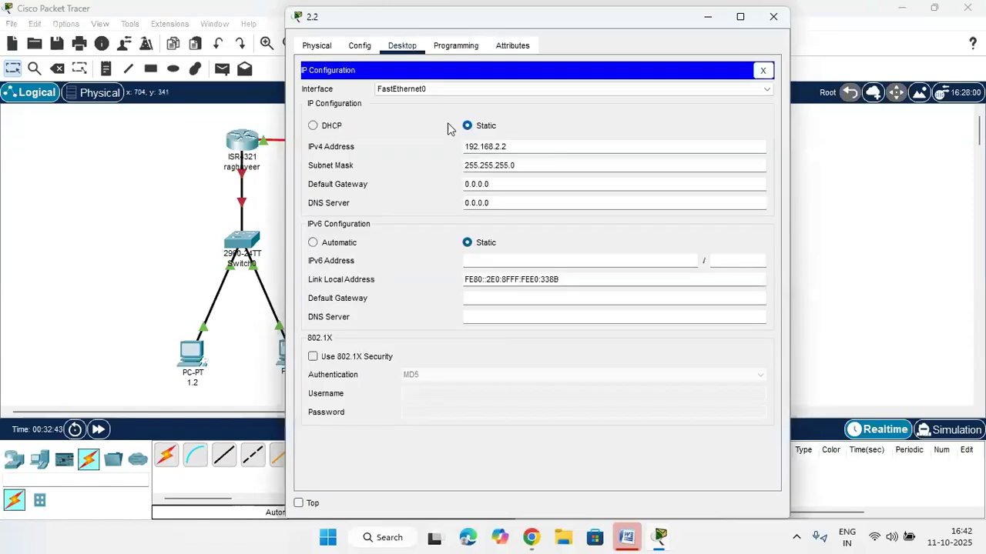
pyautogui.click(762, 70)
pyautogui.click(774, 15)
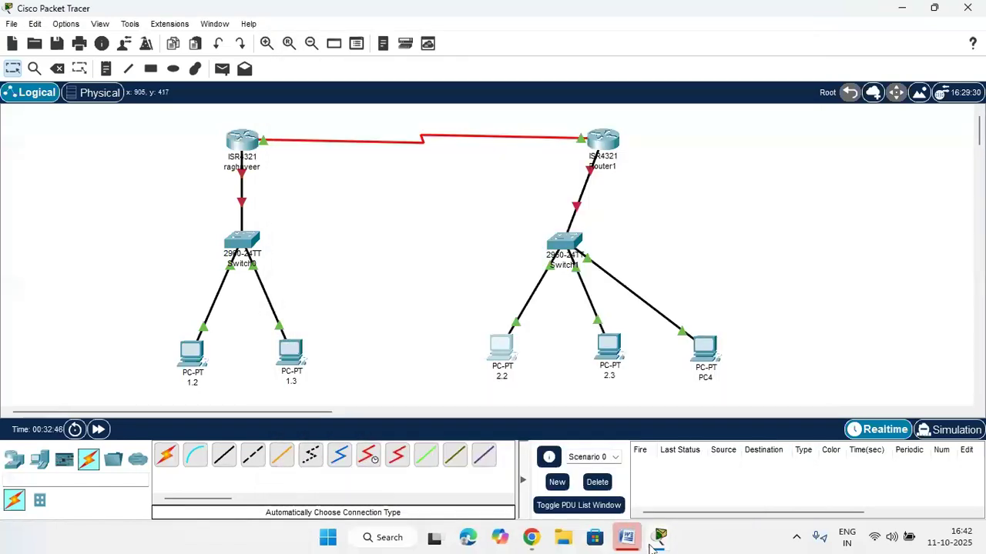
pyautogui.click(627, 538)
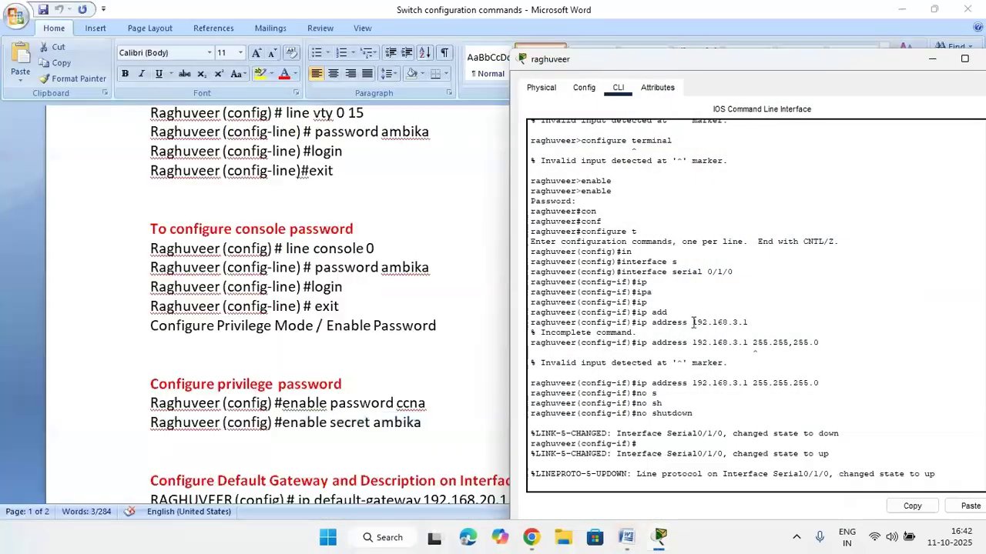
# Snap the raghuveer CLI to the right half with the Word notes filling the left
pyautogui.click(662, 493)
pyautogui.moveTo(644, 70); pyautogui.dragTo(429, 77)
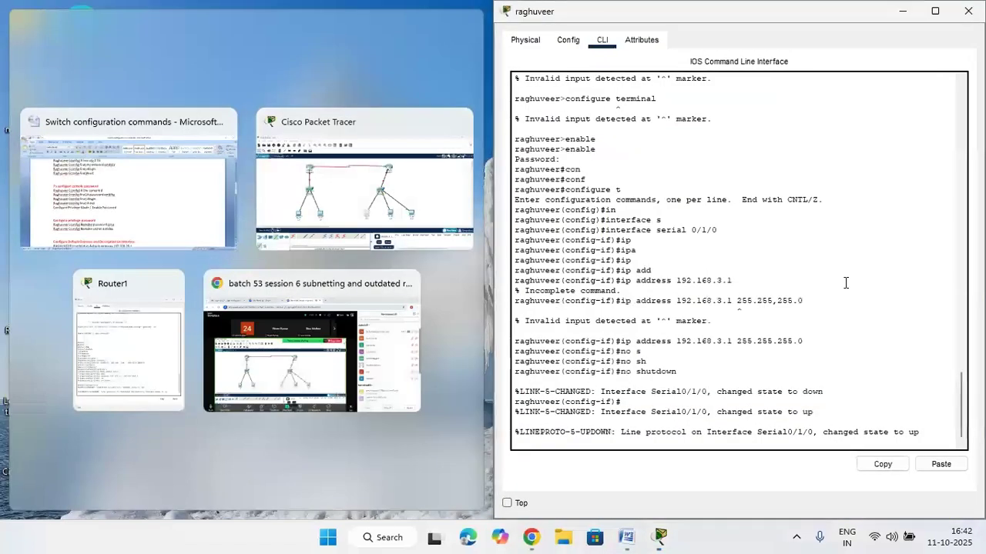
pyautogui.click(844, 282)
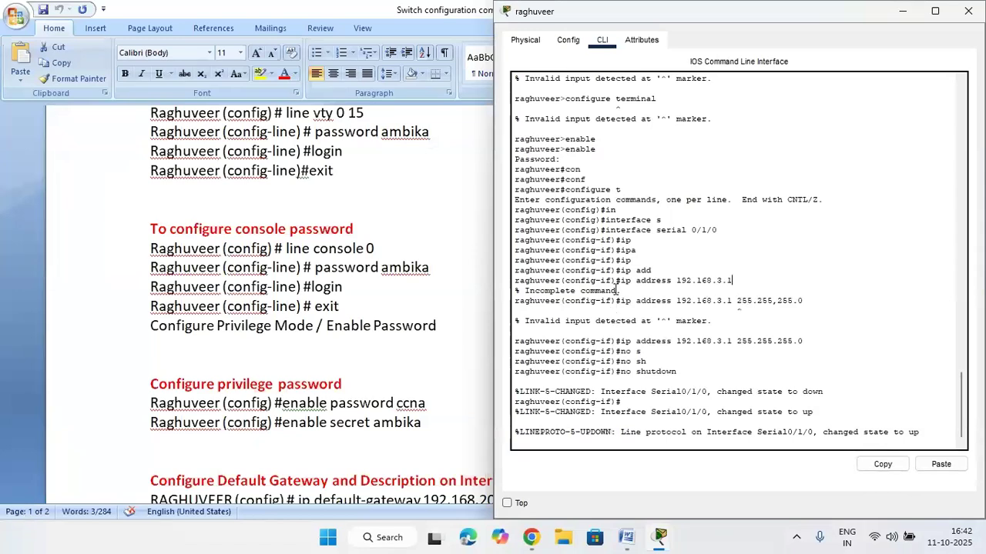
# Highlight the config-if prompt and point out the interface serial 0/1/0 command
pyautogui.moveTo(616, 281); pyautogui.dragTo(565, 282)
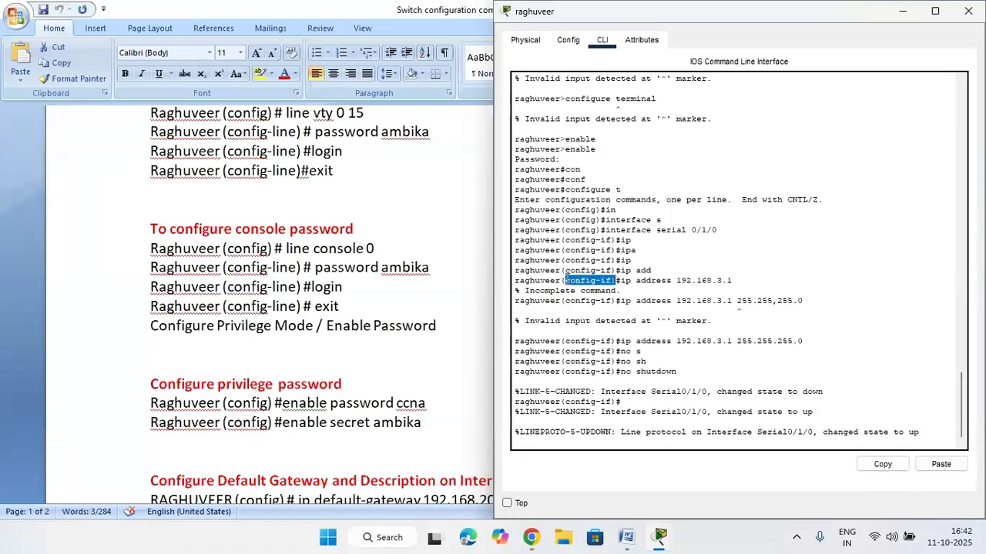
pyautogui.click(605, 247)
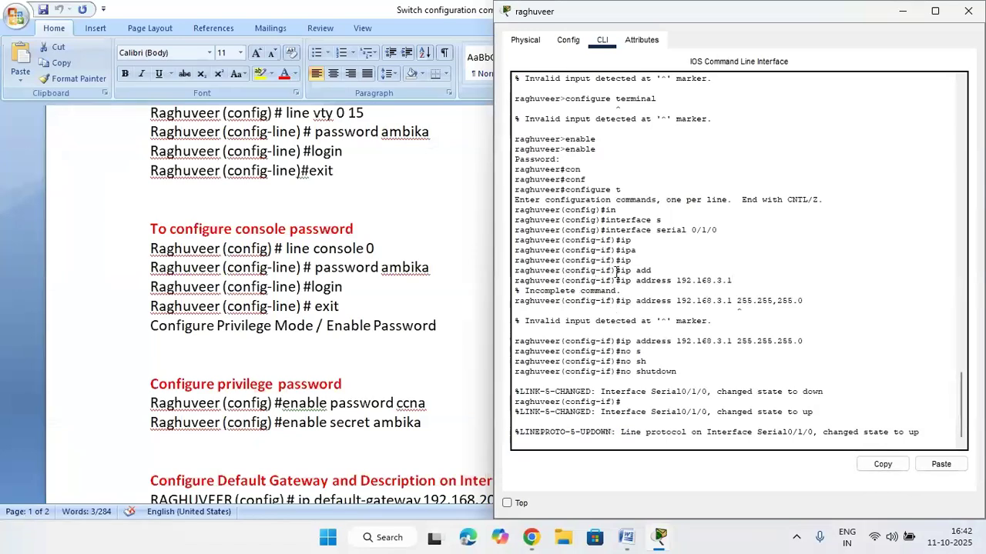
pyautogui.moveTo(565, 230); pyautogui.dragTo(727, 231)
pyautogui.click(619, 238)
pyautogui.click(663, 238)
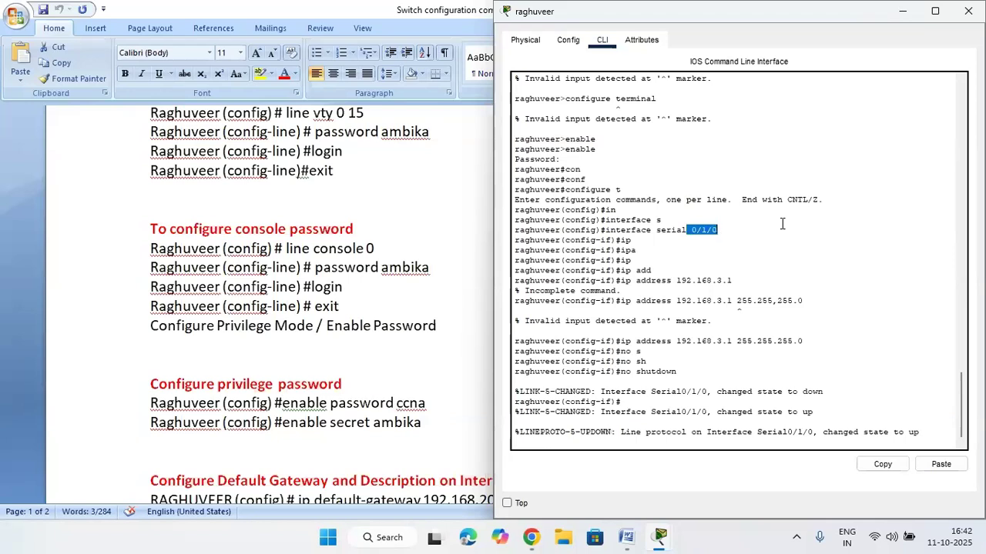
# Highlight the word serial in the interface command, then return to the Packet Tracer topology
pyautogui.moveTo(687, 230); pyautogui.dragTo(656, 239)
pyautogui.click(684, 245)
pyautogui.moveTo(688, 230); pyautogui.dragTo(658, 234)
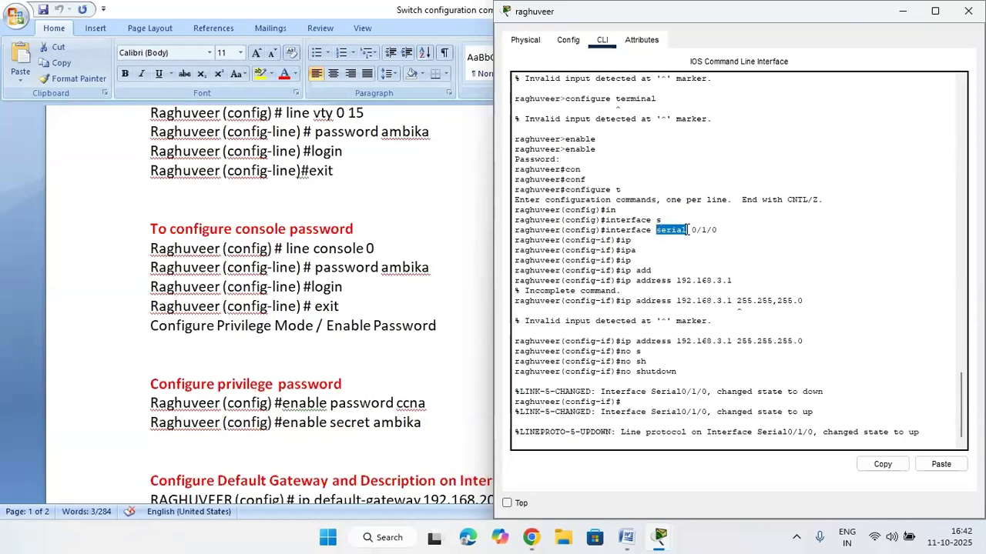
pyautogui.click(728, 247)
pyautogui.click(660, 535)
pyautogui.click(619, 468)
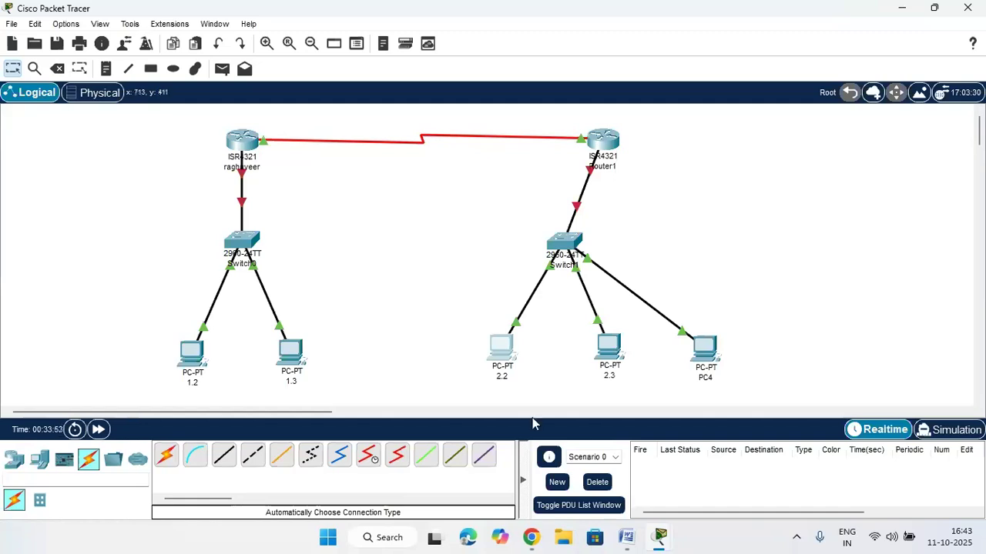
# Highlight the serial ip address line, then show Router1's Serial0/1/0 up at 192.168.3.2/24
pyautogui.click(656, 539)
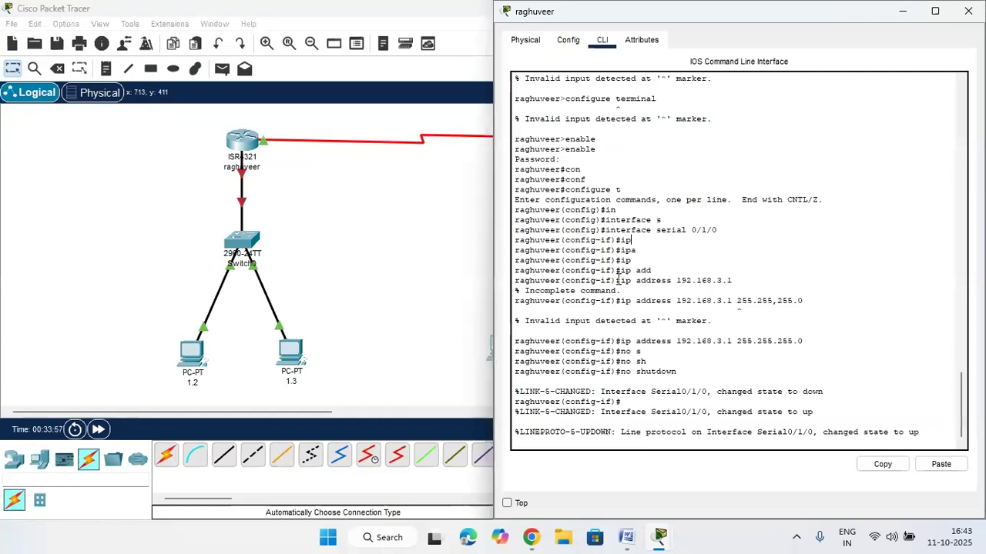
pyautogui.moveTo(617, 277); pyautogui.dragTo(702, 282)
pyautogui.click(760, 278)
pyautogui.moveTo(725, 282); pyautogui.dragTo(614, 285)
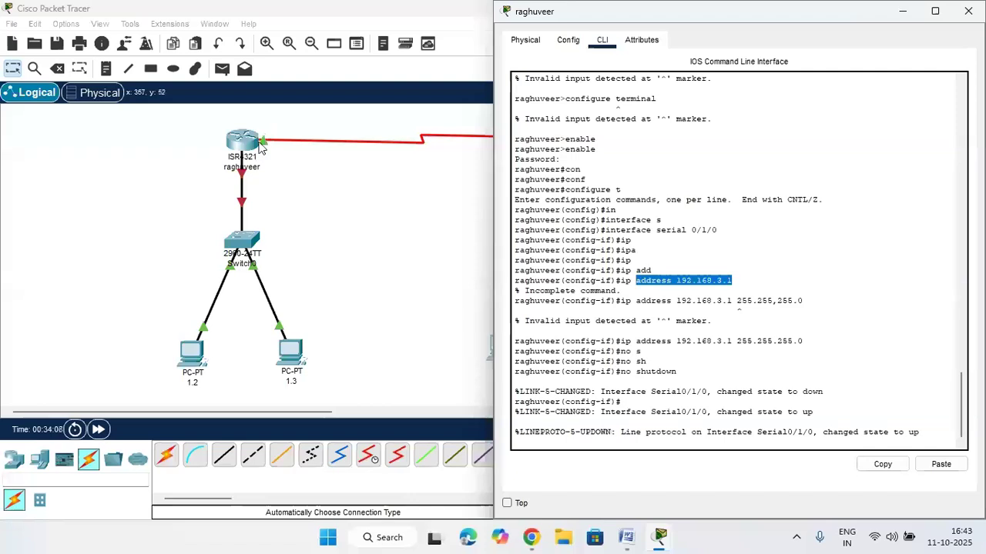
pyautogui.click(315, 209)
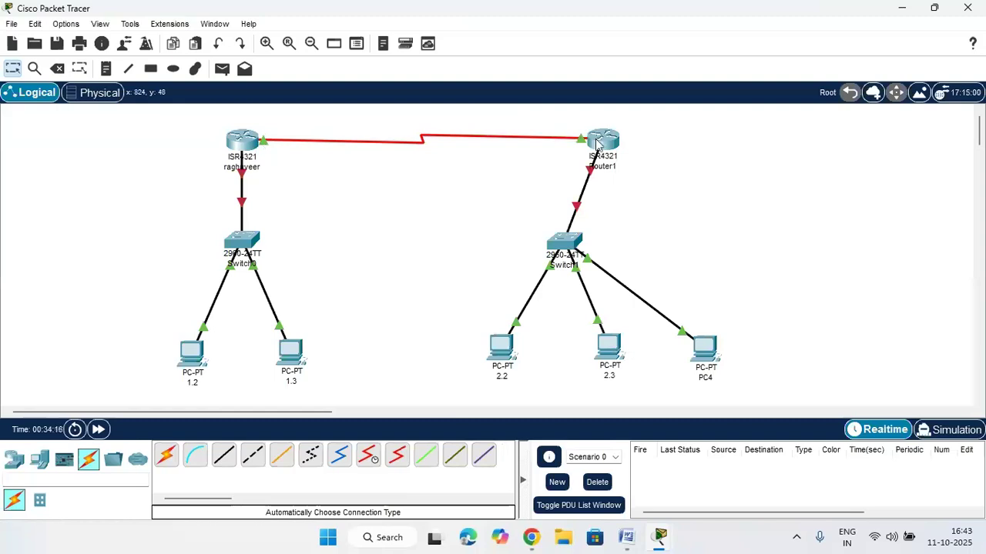
pyautogui.moveTo(596, 143)
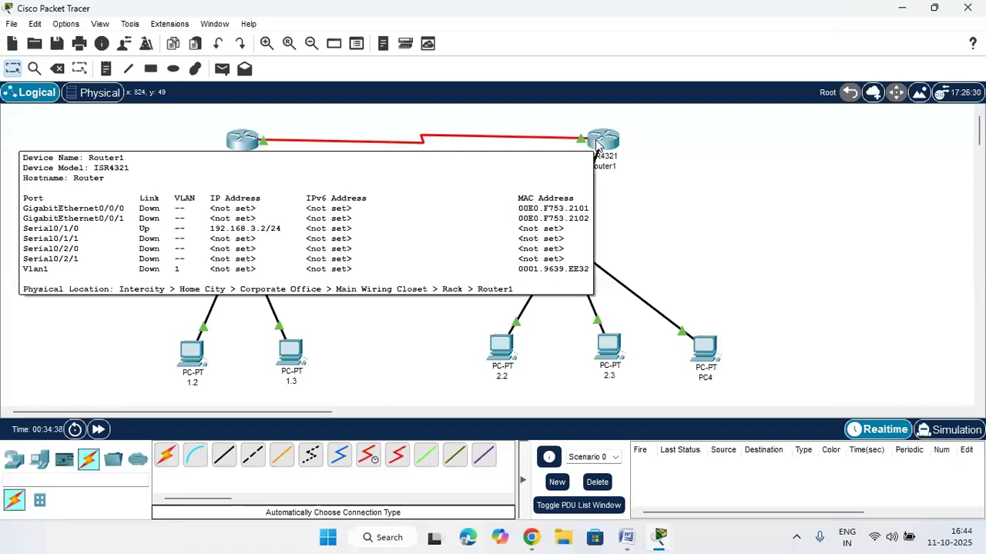
# Shut down Router1's Serial0/1/0 interface from its CLI
pyautogui.click(596, 145)
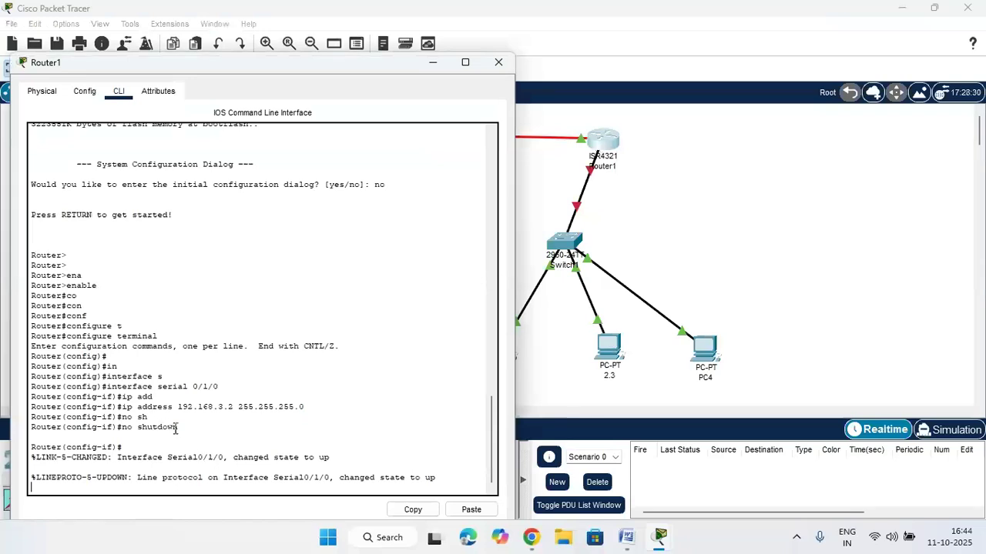
pyautogui.moveTo(191, 428); pyautogui.dragTo(114, 428)
pyautogui.click(233, 433)
pyautogui.press('Return')
pyautogui.write('sh')
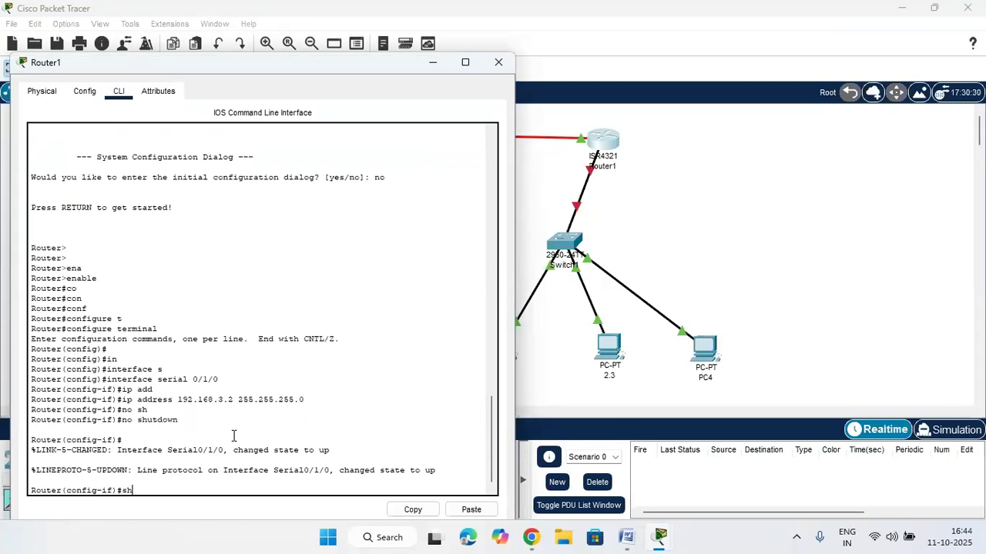
pyautogui.press('Tab')
pyautogui.press('Return')
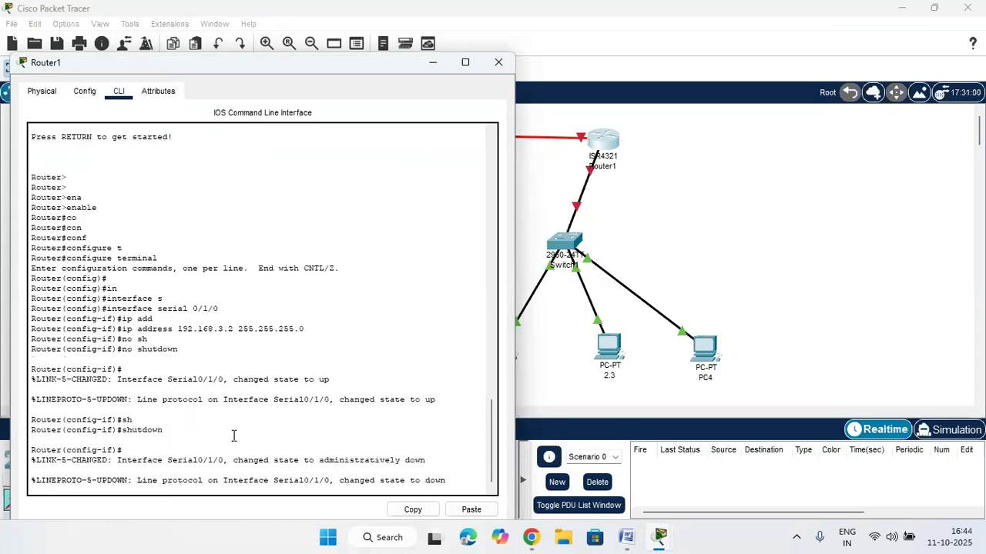
# Check the downed serial link, then re-enable Serial0/1/0 with no shutdown
pyautogui.click(598, 146)
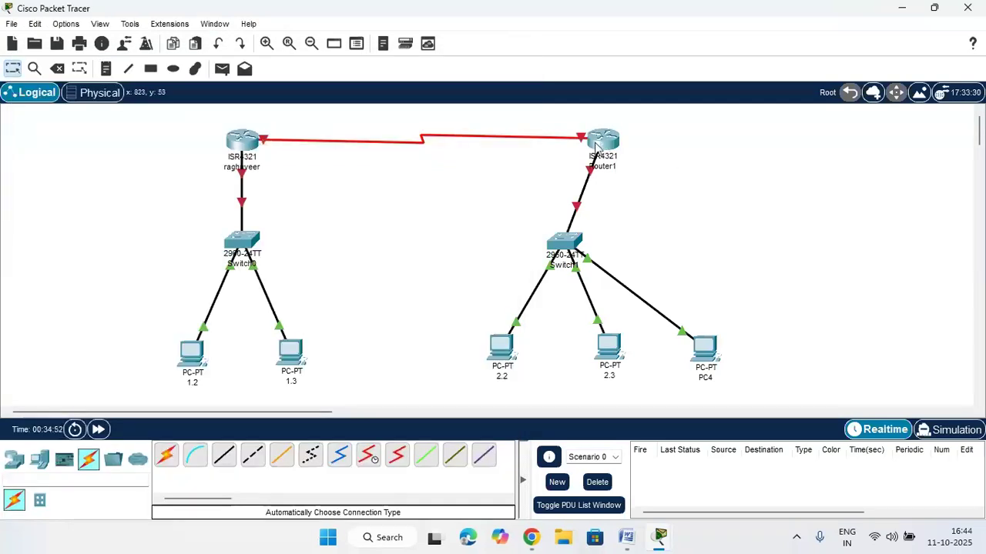
pyautogui.moveTo(596, 146)
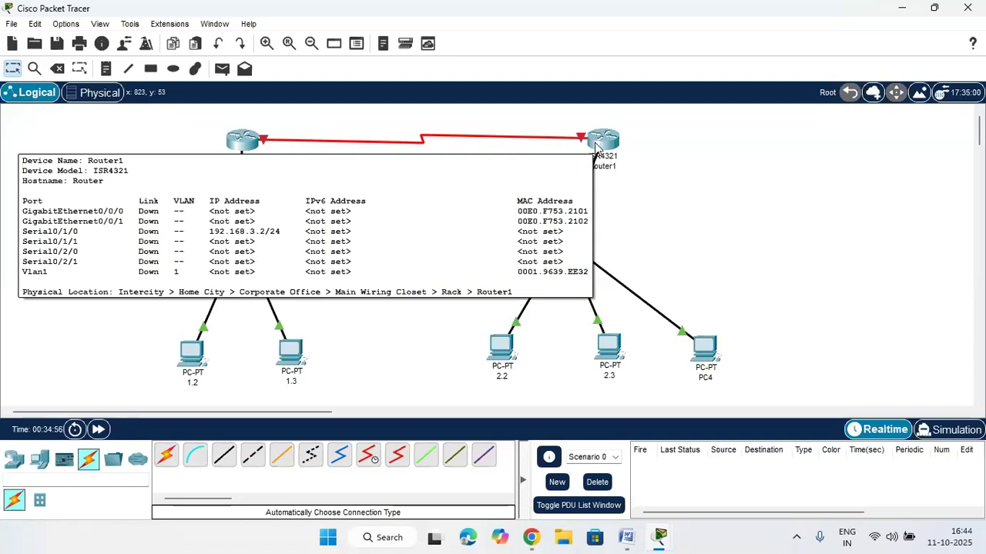
pyautogui.click(596, 146)
pyautogui.press('Return')
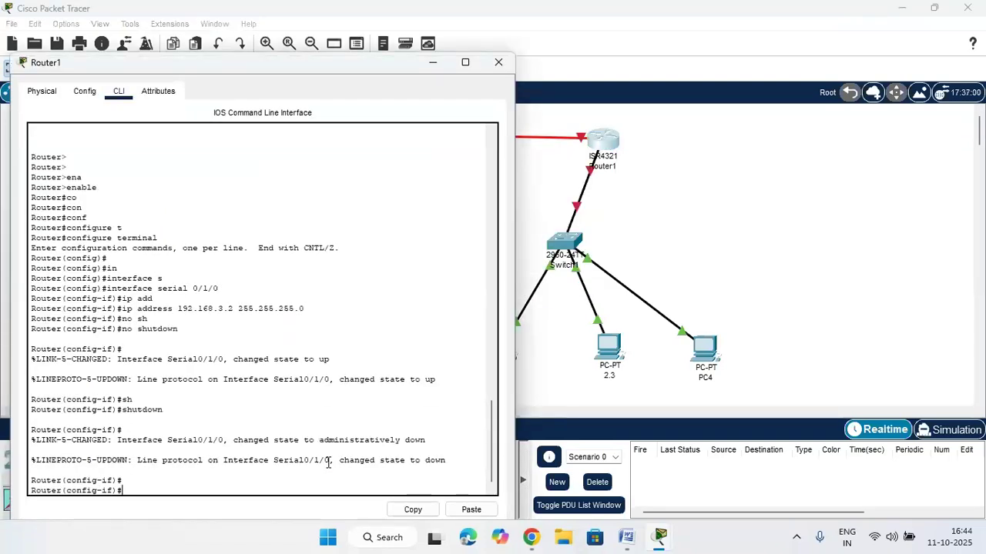
pyautogui.write('no')
pyautogui.press('Tab')
pyautogui.write('s')
pyautogui.press('Tab')
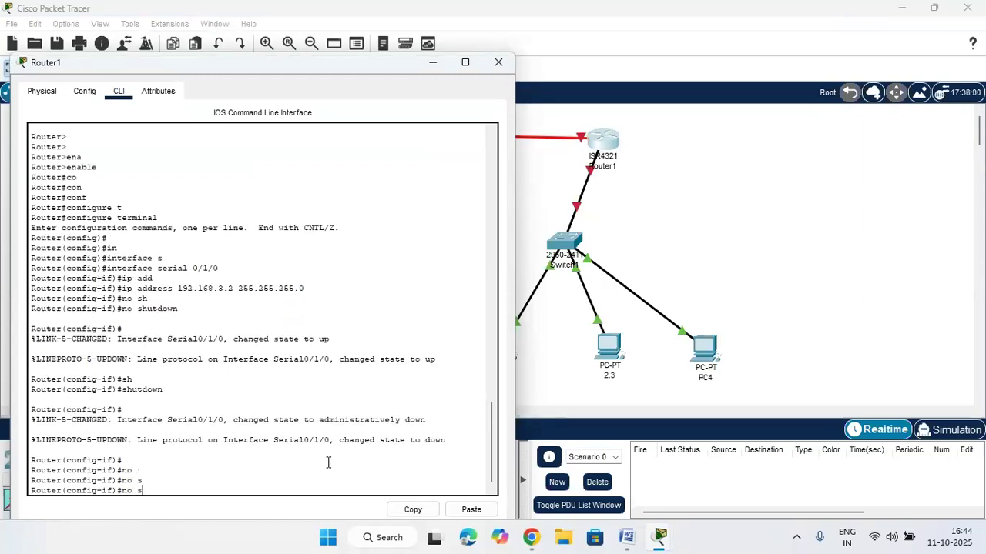
pyautogui.write('h')
pyautogui.press('Tab')
pyautogui.press('Return')
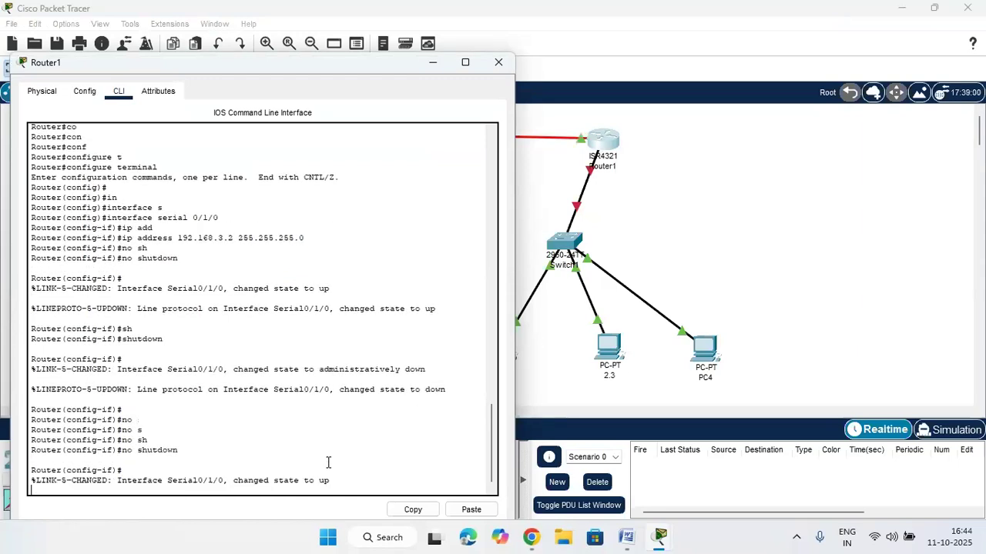
# Return to the topology and marquee-select each switch LAN and both routers
pyautogui.moveTo(286, 67); pyautogui.dragTo(635, 171)
pyautogui.click(444, 196)
pyautogui.moveTo(162, 210); pyautogui.dragTo(313, 410)
pyautogui.moveTo(455, 231); pyautogui.dragTo(747, 410)
pyautogui.moveTo(197, 116); pyautogui.dragTo(598, 185)
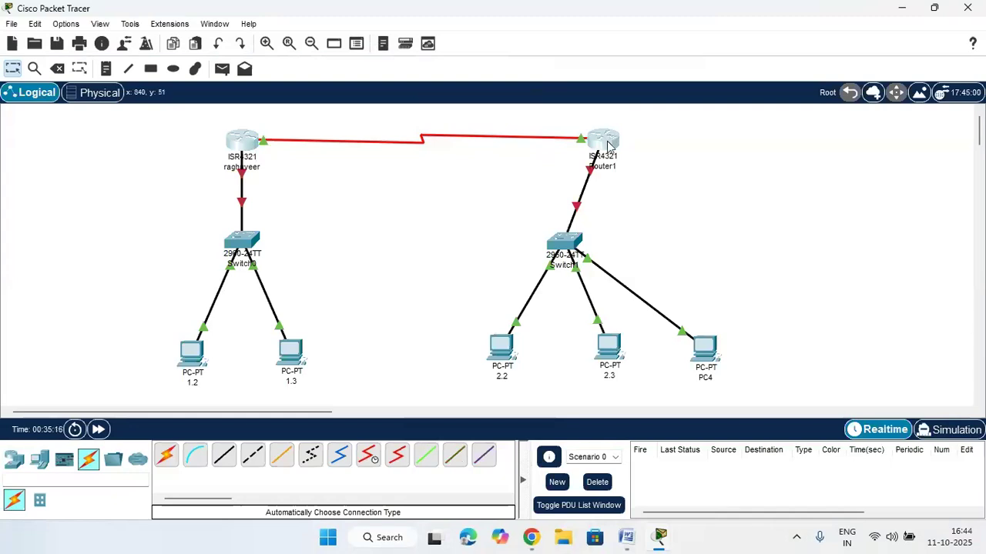
pyautogui.moveTo(606, 147); pyautogui.dragTo(533, 159)
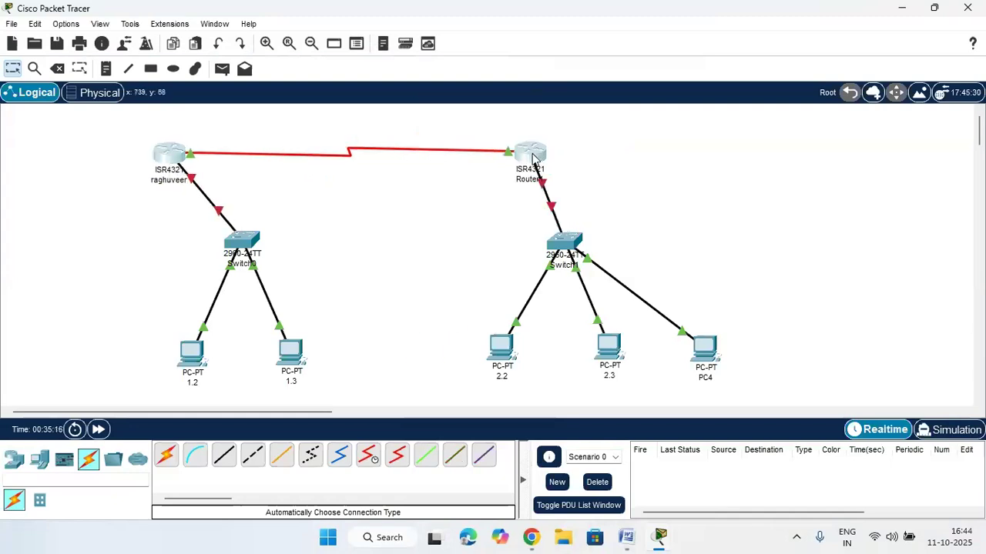
# Place an ISR4321 Router3 on the right and install a NIM-2T module in its empty slot
pyautogui.click(14, 458)
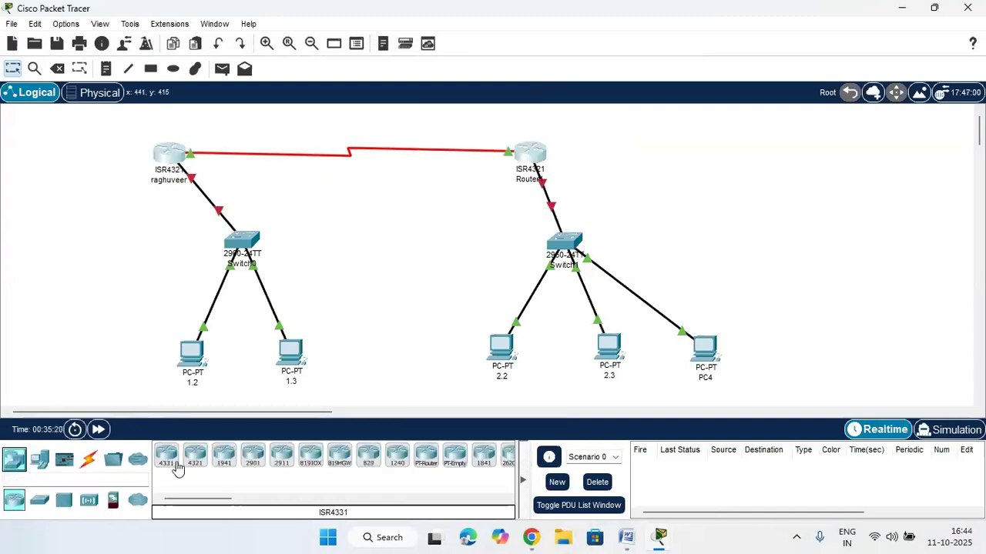
pyautogui.moveTo(192, 466); pyautogui.dragTo(752, 166)
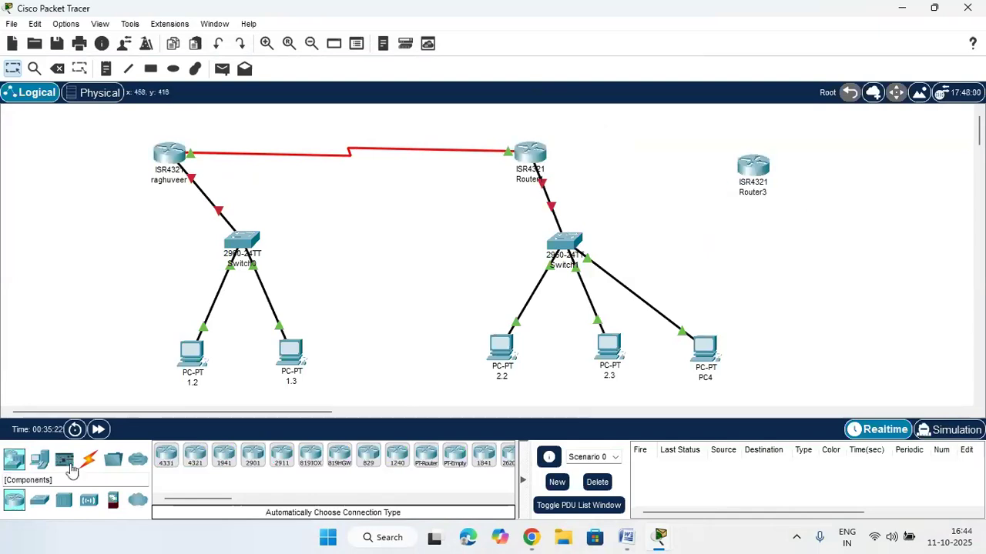
pyautogui.click(764, 186)
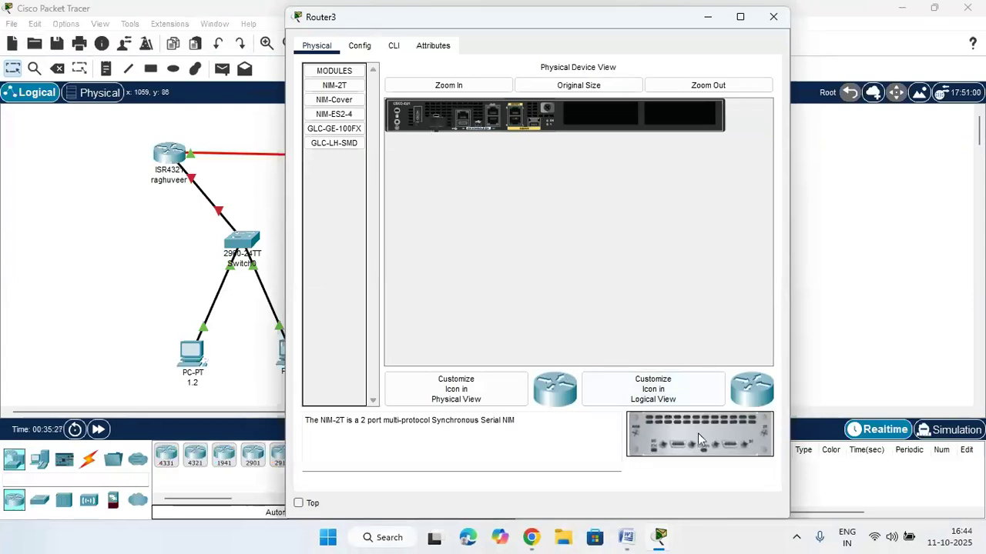
pyautogui.moveTo(697, 432); pyautogui.dragTo(600, 114)
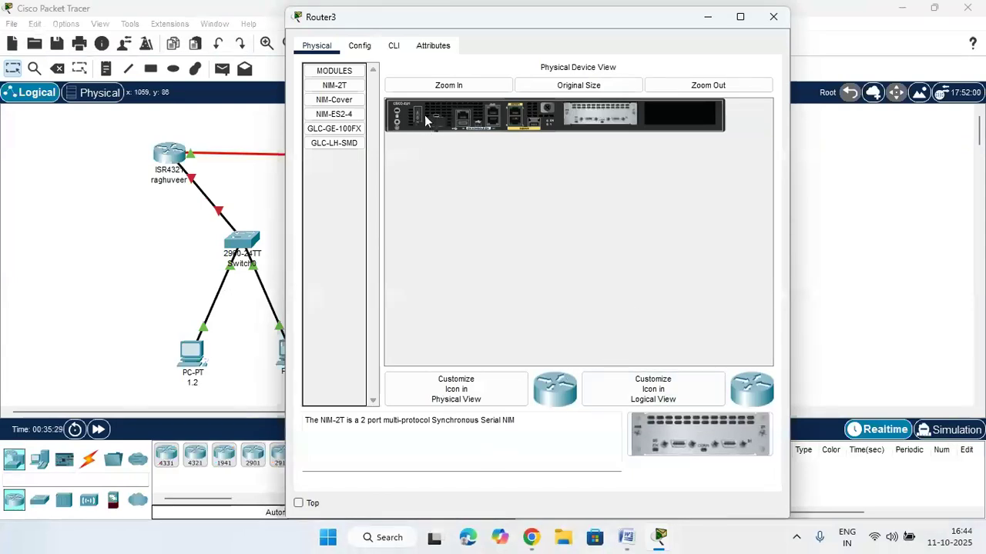
pyautogui.click(394, 47)
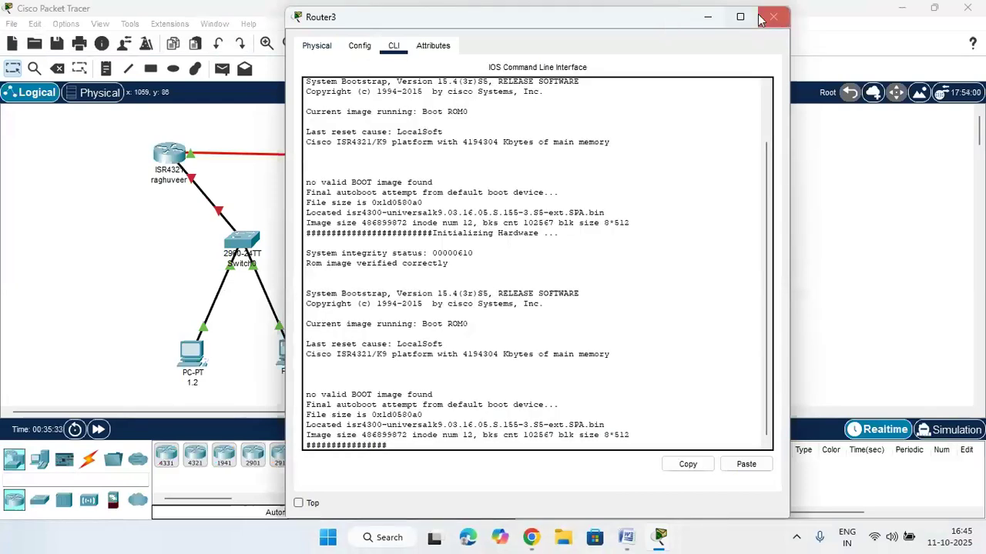
pyautogui.click(773, 17)
pyautogui.click(89, 460)
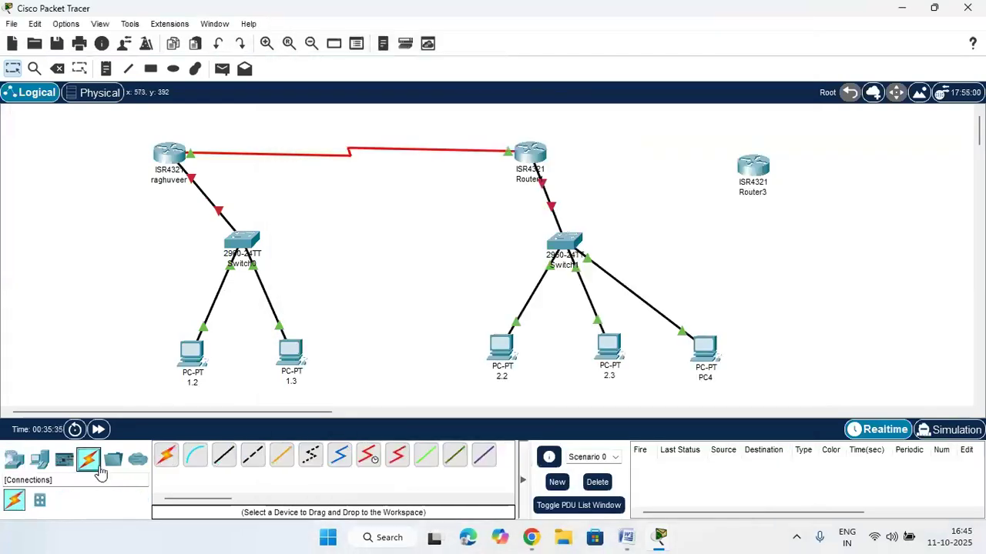
# Connect Router1 to Router3 with an automatically chosen serial cable
pyautogui.click(166, 455)
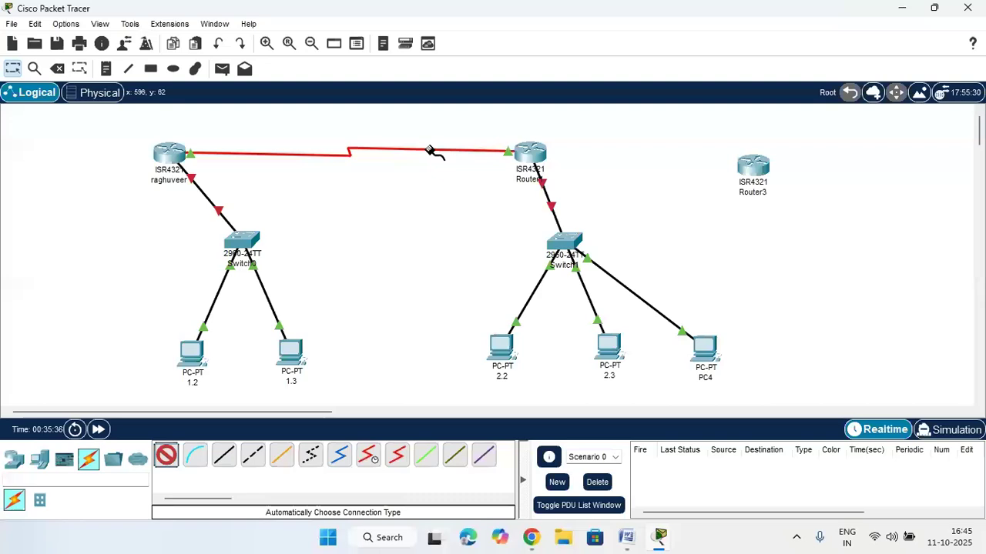
pyautogui.click(544, 158)
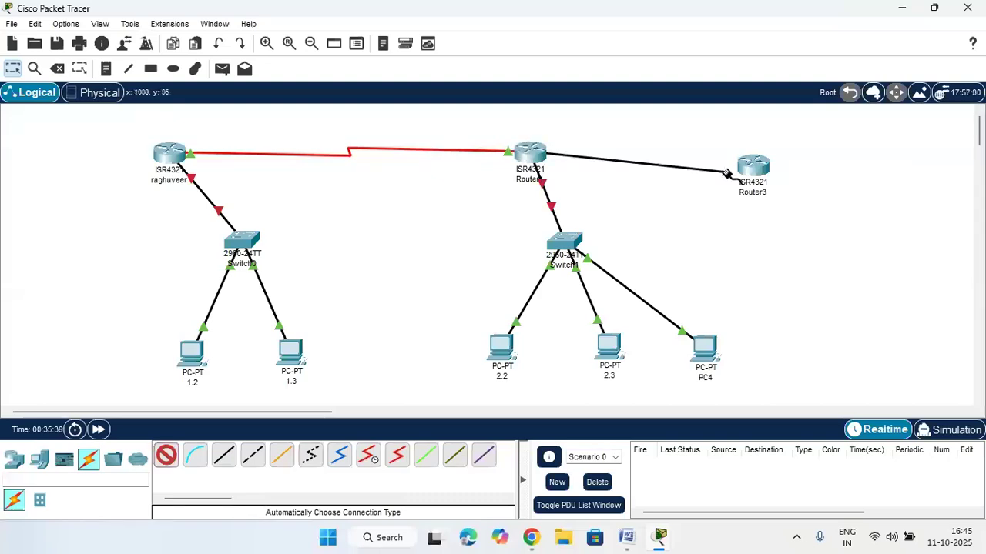
pyautogui.click(754, 165)
# Move Router3 up and right, Router1 down and left, and Switch1 below Router1
pyautogui.moveTo(760, 166); pyautogui.dragTo(814, 150)
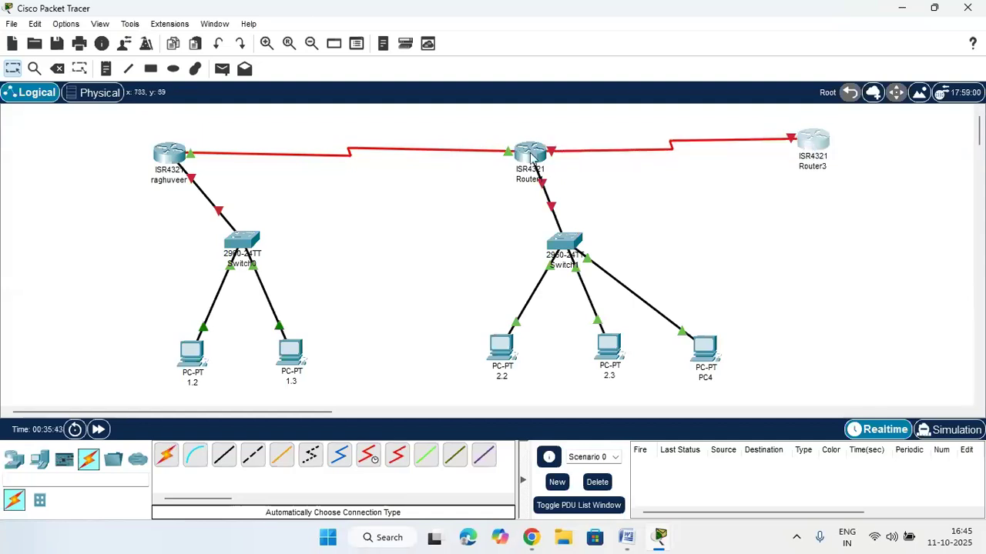
pyautogui.moveTo(530, 158); pyautogui.dragTo(500, 195)
pyautogui.moveTo(552, 241); pyautogui.dragTo(525, 279)
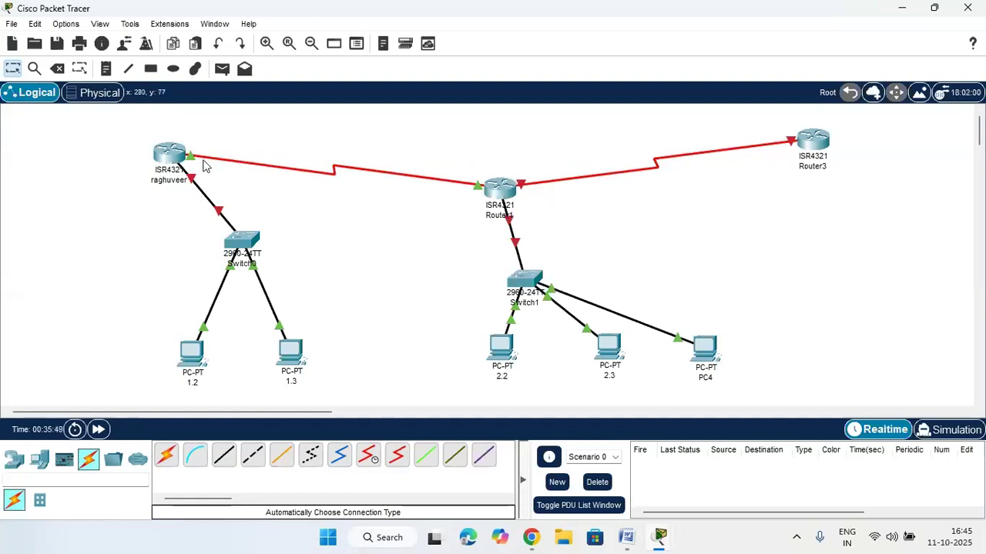
# Box in the router-to-router links to inspect them, then nudge Router1 slightly right and down
pyautogui.moveTo(143, 129); pyautogui.dragTo(497, 218)
pyautogui.moveTo(510, 160); pyautogui.dragTo(857, 198)
pyautogui.moveTo(497, 120); pyautogui.dragTo(821, 203)
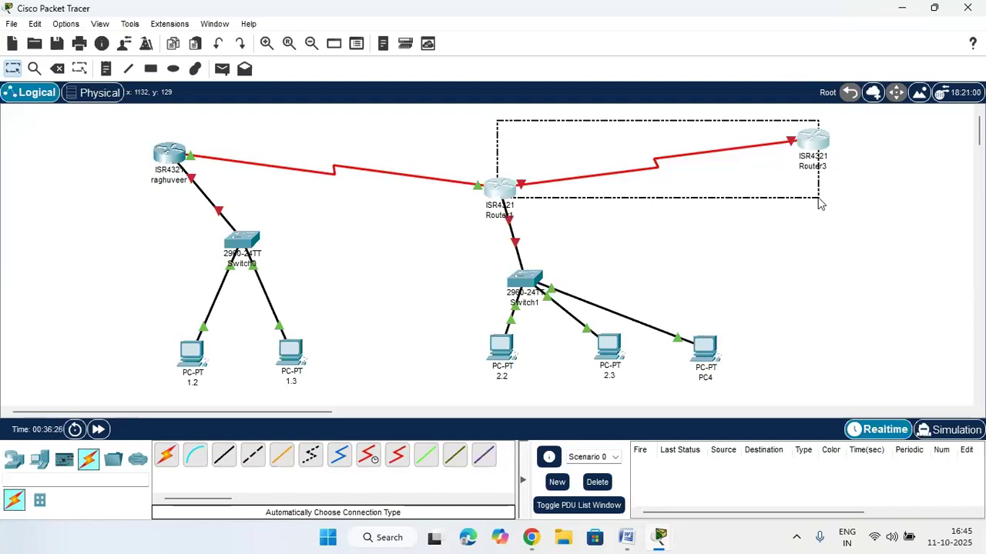
pyautogui.click(819, 203)
pyautogui.moveTo(508, 165); pyautogui.dragTo(724, 202)
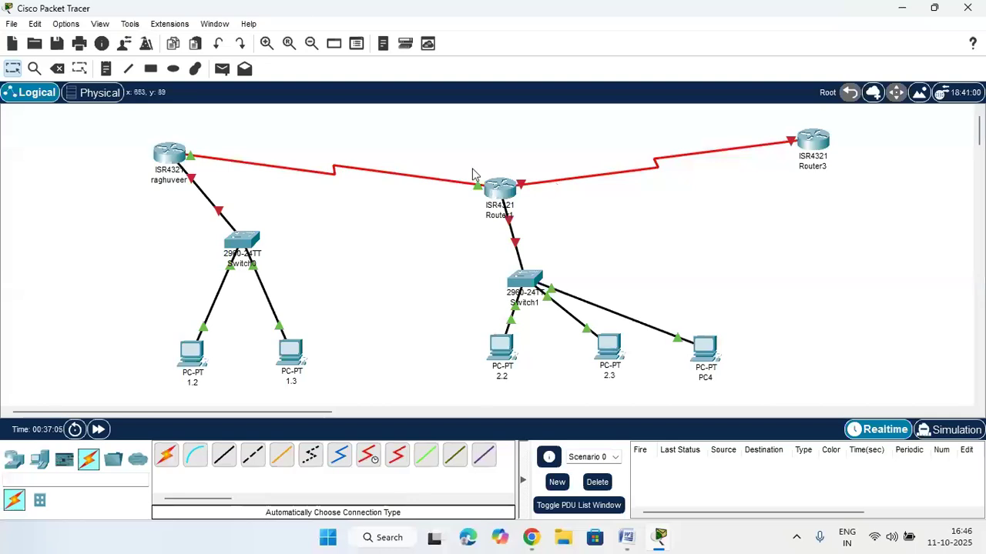
pyautogui.moveTo(177, 132); pyautogui.dragTo(496, 216)
pyautogui.moveTo(508, 168); pyautogui.dragTo(838, 186)
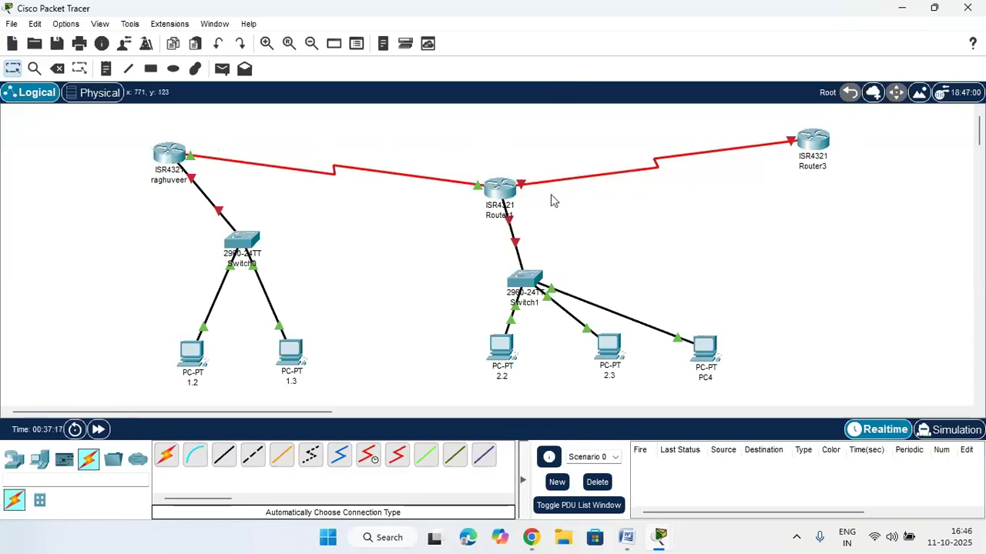
pyautogui.moveTo(499, 187); pyautogui.dragTo(520, 192)
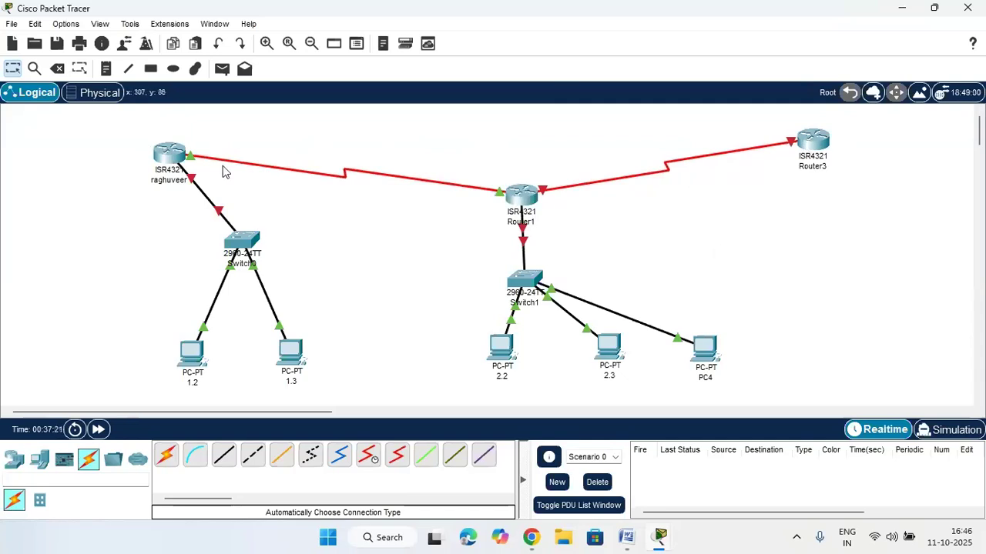
pyautogui.moveTo(179, 135); pyautogui.dragTo(517, 219)
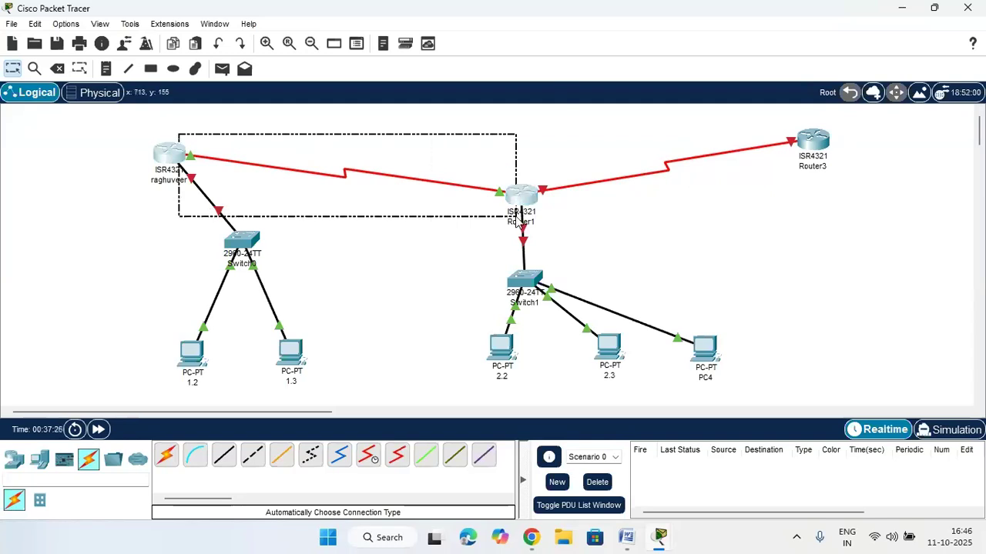
pyautogui.moveTo(517, 219); pyautogui.dragTo(809, 206)
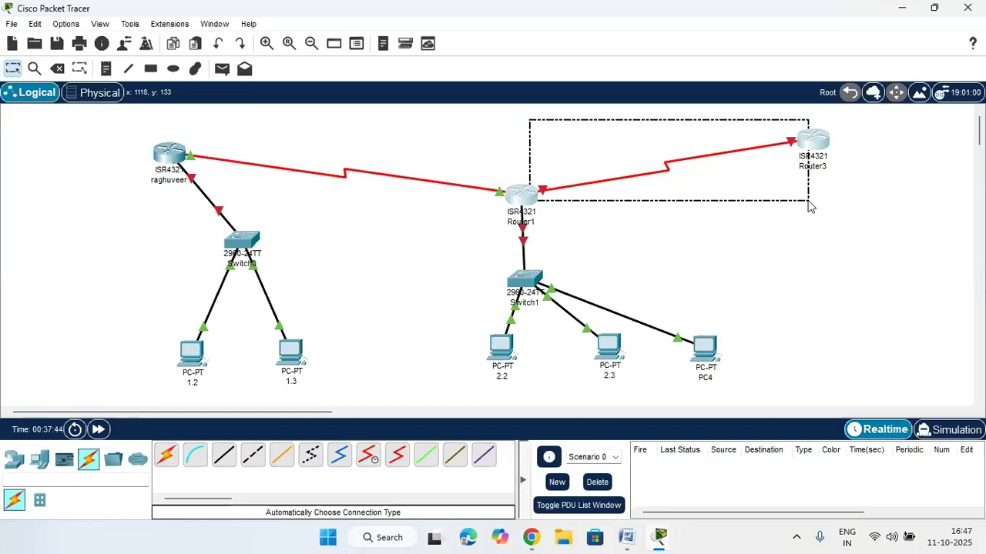
pyautogui.moveTo(807, 202); pyautogui.dragTo(807, 201)
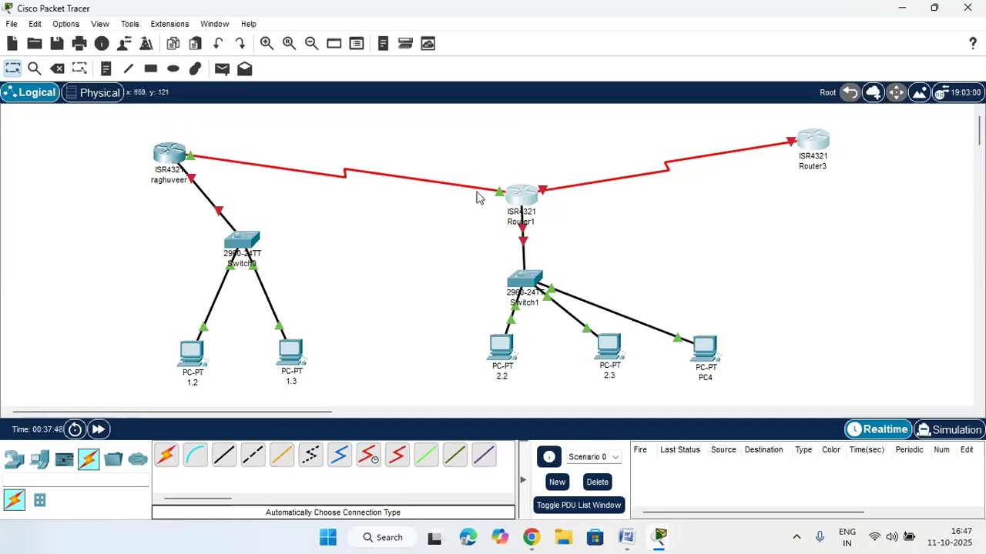
pyautogui.moveTo(532, 169); pyautogui.dragTo(788, 183)
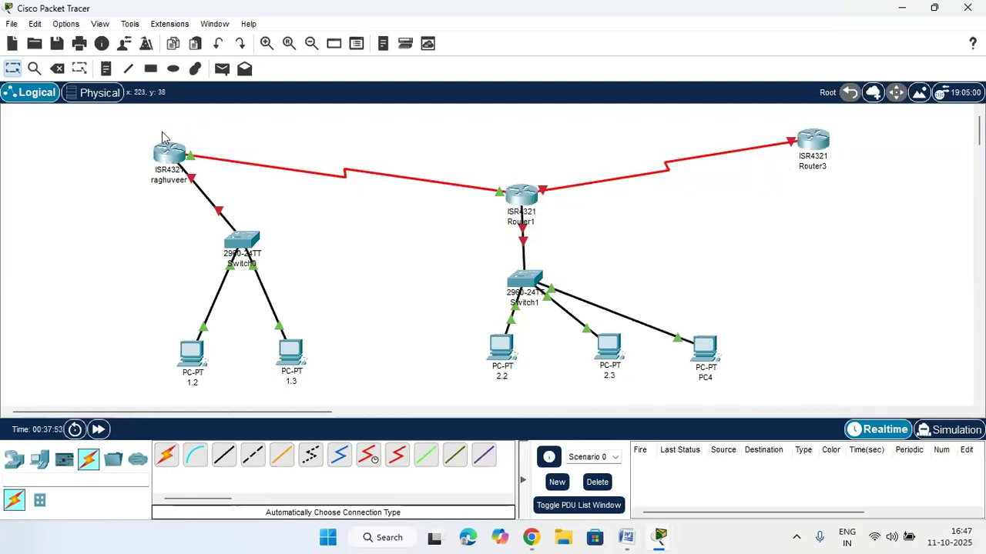
pyautogui.moveTo(168, 127); pyautogui.dragTo(339, 190)
pyautogui.moveTo(467, 211); pyautogui.dragTo(517, 202)
pyautogui.moveTo(157, 219); pyautogui.dragTo(331, 389)
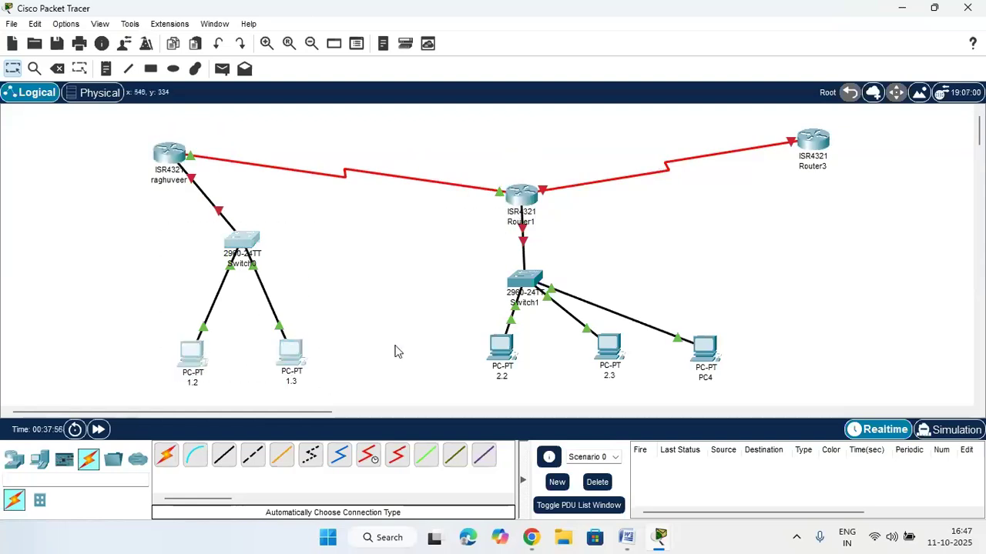
pyautogui.moveTo(440, 249); pyautogui.dragTo(741, 402)
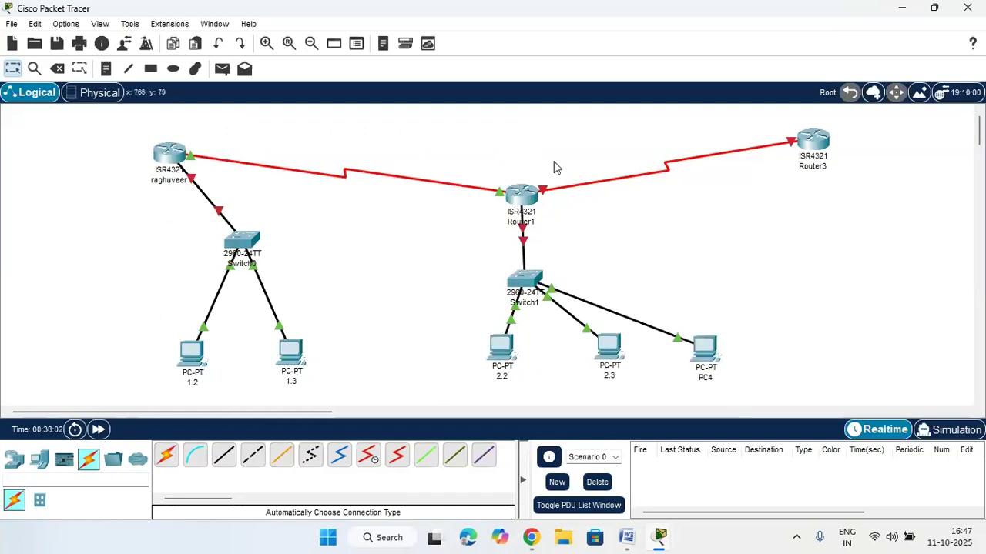
pyautogui.moveTo(164, 219); pyautogui.dragTo(318, 410)
pyautogui.moveTo(469, 247); pyautogui.dragTo(766, 407)
pyautogui.moveTo(163, 130); pyautogui.dragTo(508, 224)
pyautogui.moveTo(525, 159); pyautogui.dragTo(821, 239)
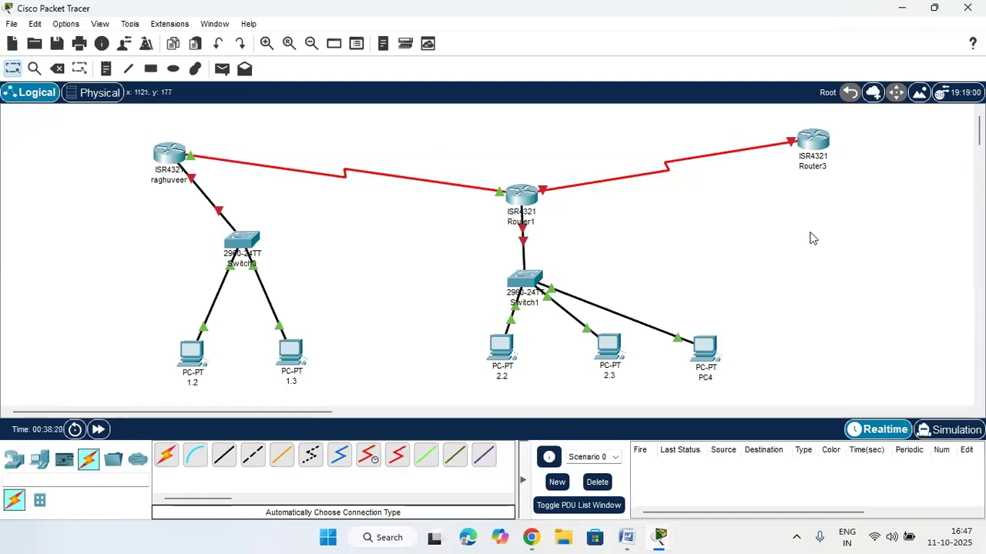
# Link the left router directly to Router3 with an automatically chosen serial cable
pyautogui.click(162, 455)
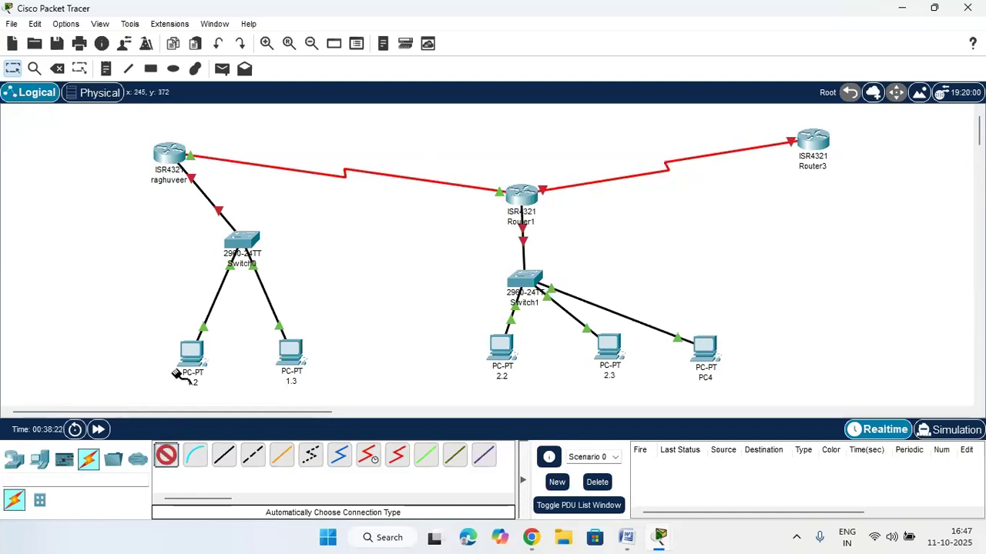
pyautogui.click(175, 149)
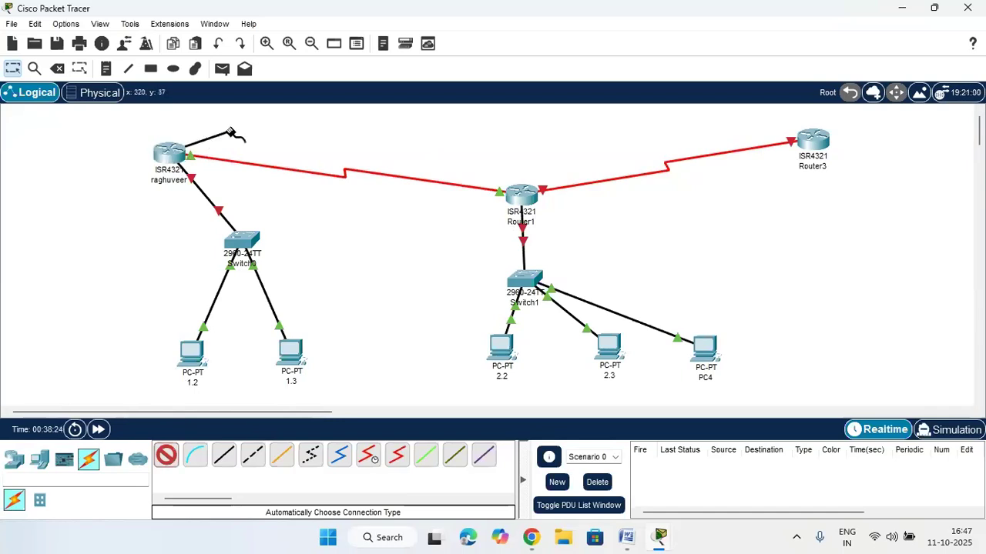
pyautogui.click(801, 139)
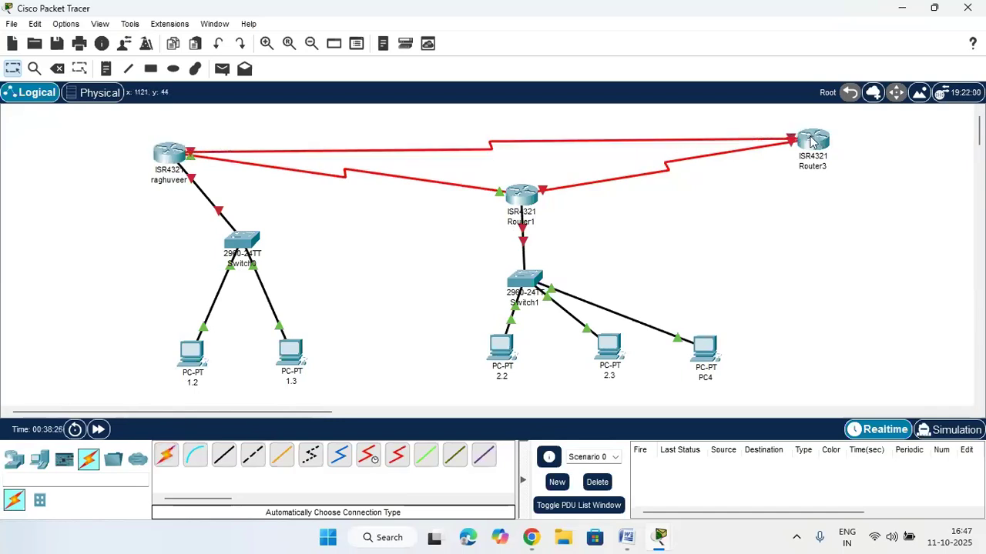
# Raise the left router and Router3 slightly and adjust the router positions
pyautogui.moveTo(177, 158); pyautogui.dragTo(188, 131)
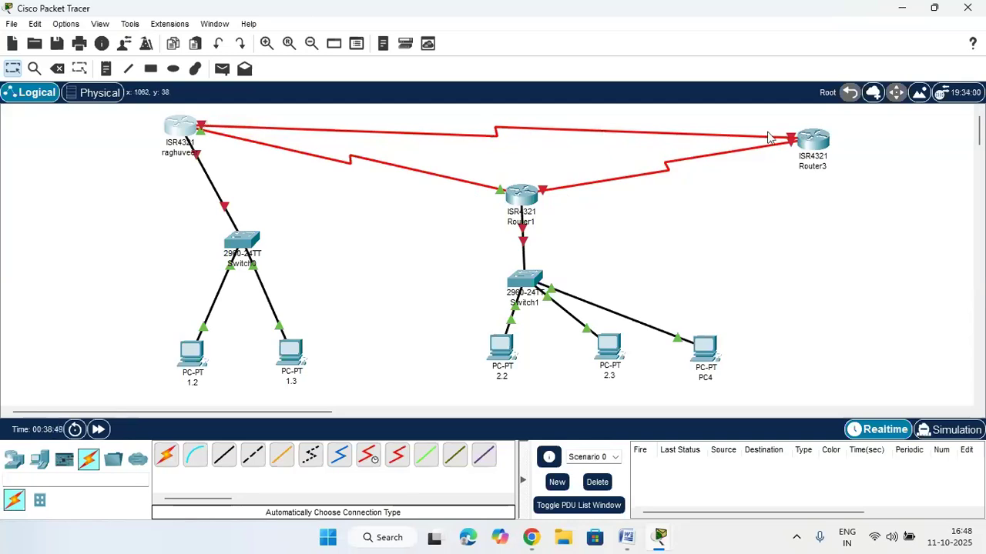
pyautogui.moveTo(807, 140); pyautogui.dragTo(807, 132)
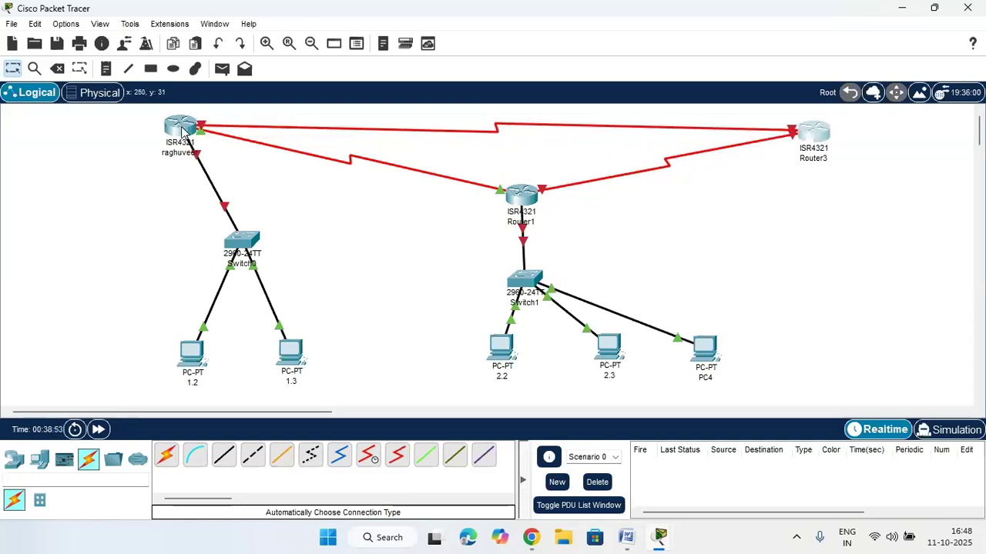
pyautogui.moveTo(246, 132); pyautogui.dragTo(275, 167)
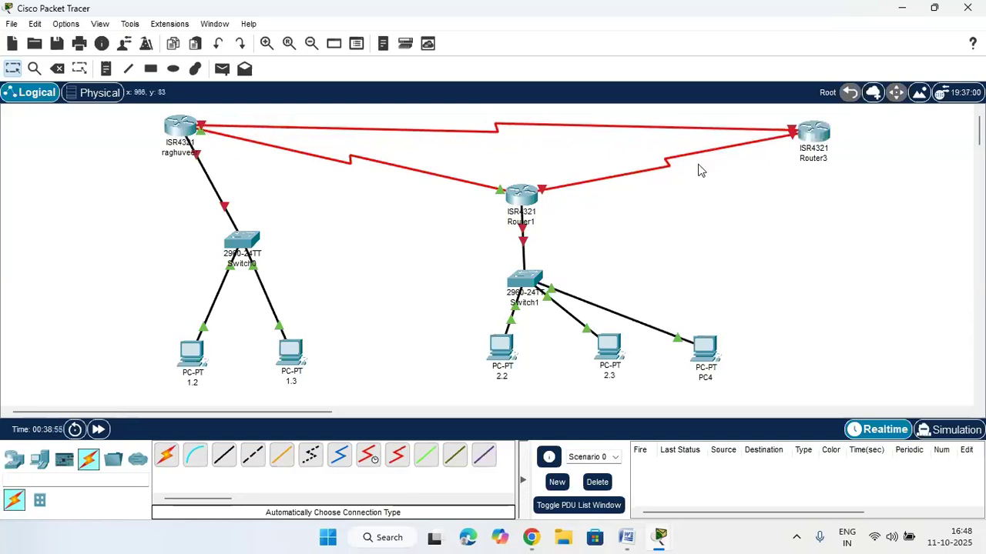
pyautogui.moveTo(646, 158); pyautogui.dragTo(669, 193)
pyautogui.moveTo(484, 111); pyautogui.dragTo(514, 147)
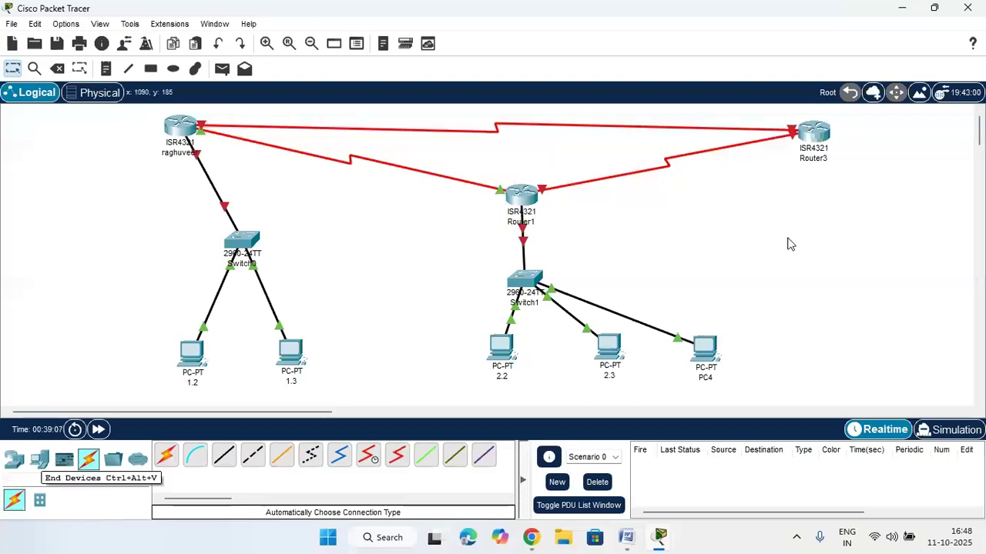
# Place a spare ISR4321 Router4 on the canvas below Router3
pyautogui.click(14, 461)
pyautogui.click(195, 456)
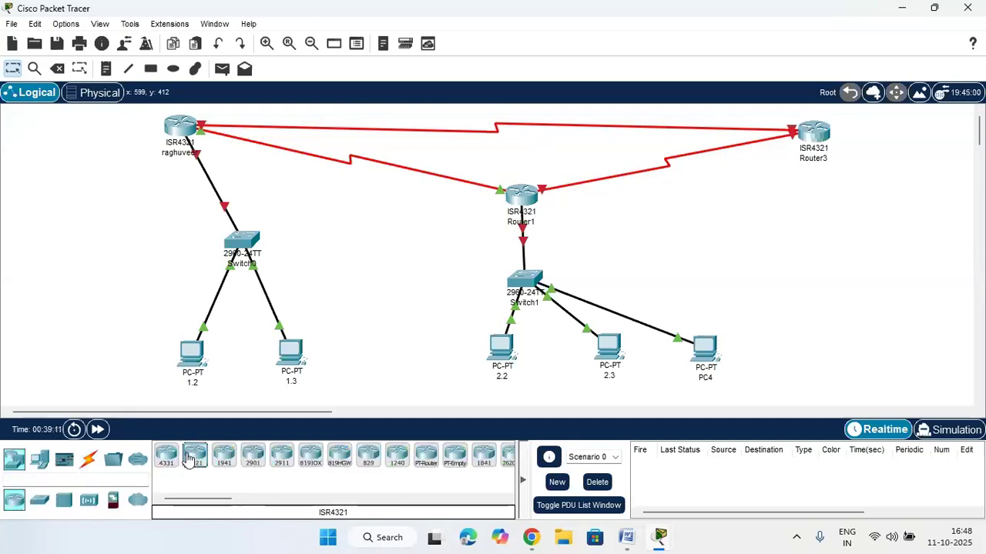
pyautogui.click(800, 250)
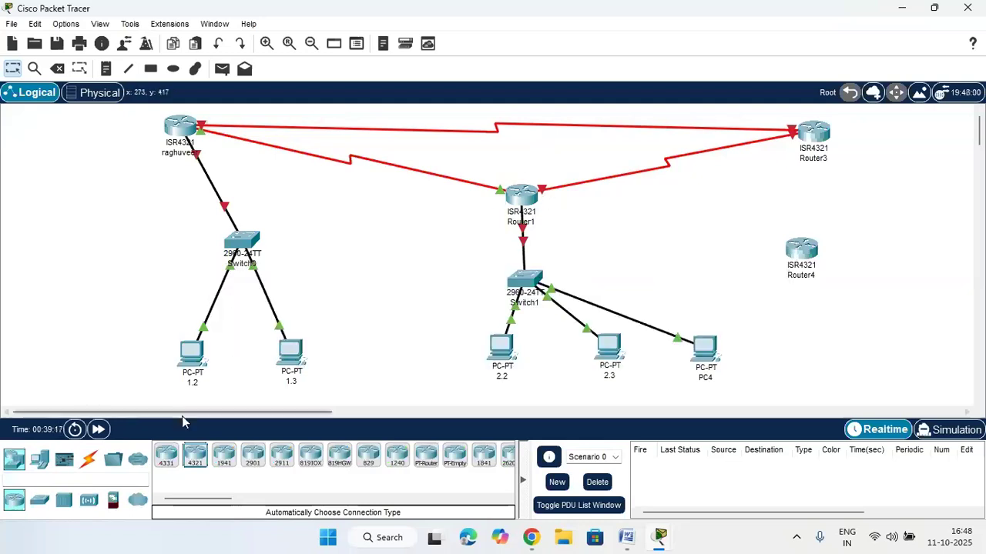
# Delete Router3 and Router4 with the Delete tool, then return to Select mode
pyautogui.click(57, 69)
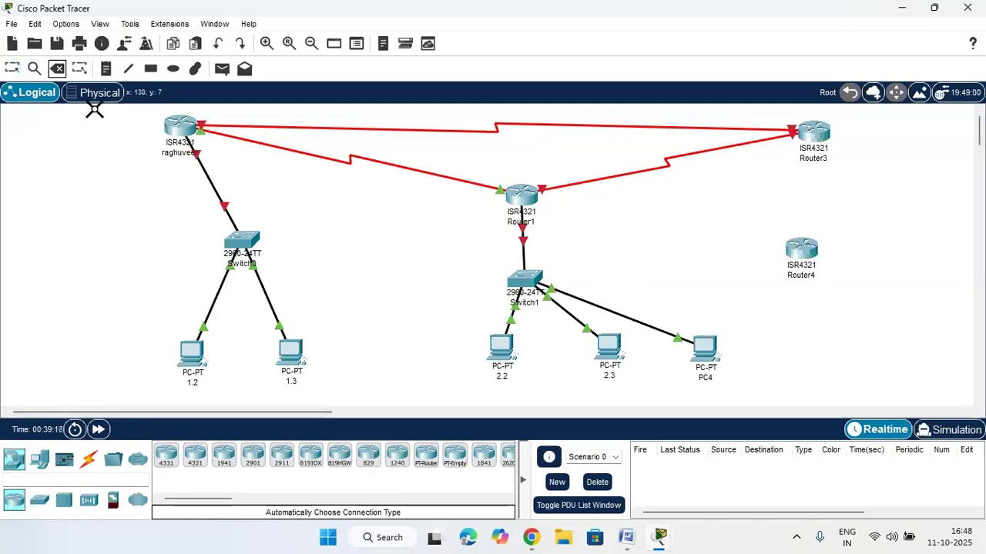
pyautogui.click(821, 135)
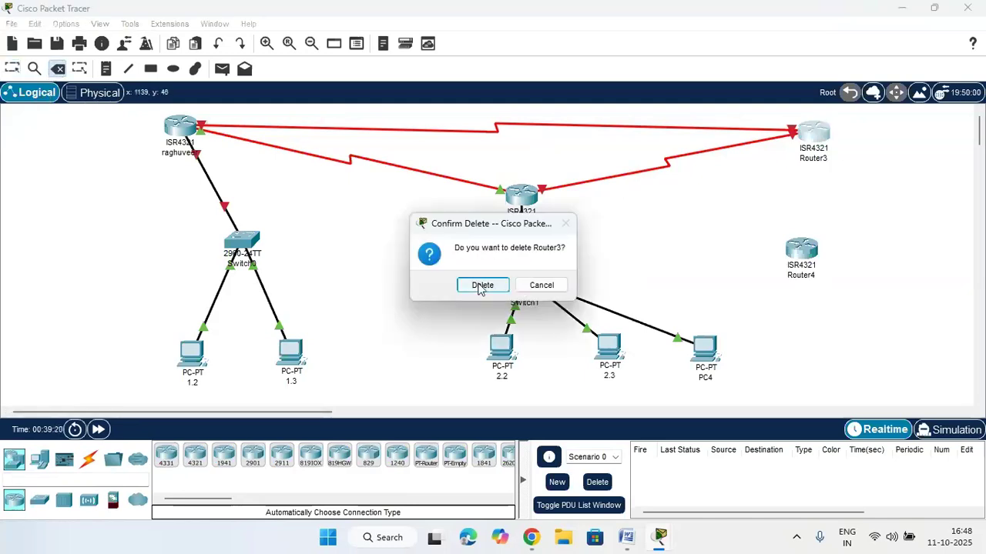
pyautogui.click(482, 285)
pyautogui.click(801, 250)
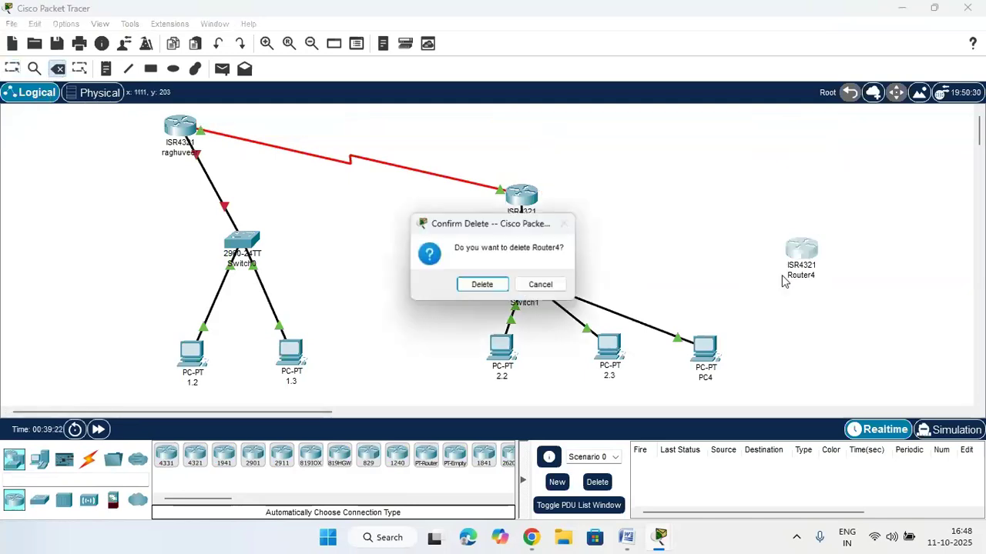
pyautogui.click(485, 285)
pyautogui.press('Escape')
# Raise Router1 level with raghuveer, with Switch1 beneath it and Switch0 shifted left
pyautogui.moveTo(524, 194); pyautogui.dragTo(537, 126)
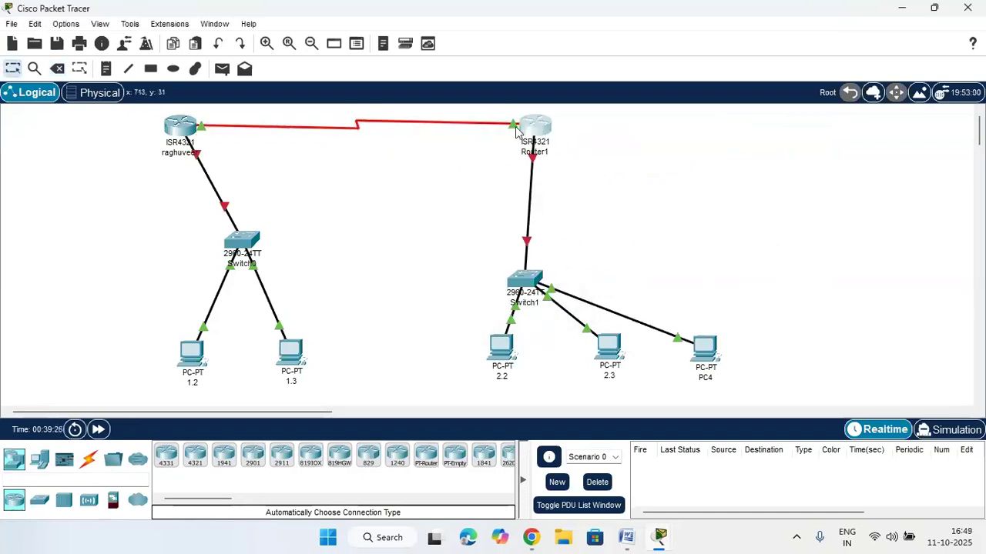
pyautogui.moveTo(537, 275); pyautogui.dragTo(585, 262)
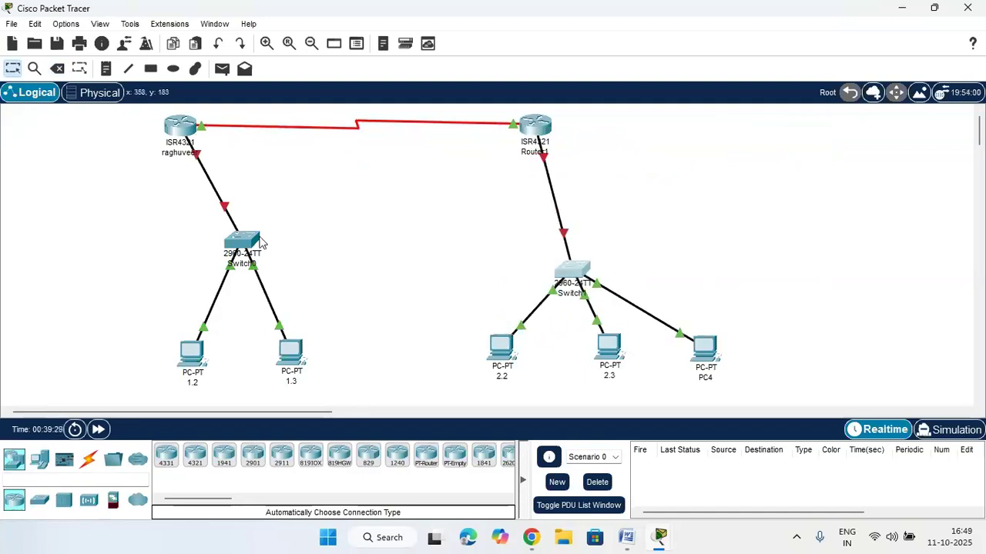
pyautogui.moveTo(253, 244); pyautogui.dragTo(213, 248)
pyautogui.moveTo(534, 127); pyautogui.dragTo(590, 128)
# Align raghuveer directly above Switch0 further right, briefly opening and closing its CLI
pyautogui.moveTo(171, 123); pyautogui.dragTo(204, 125)
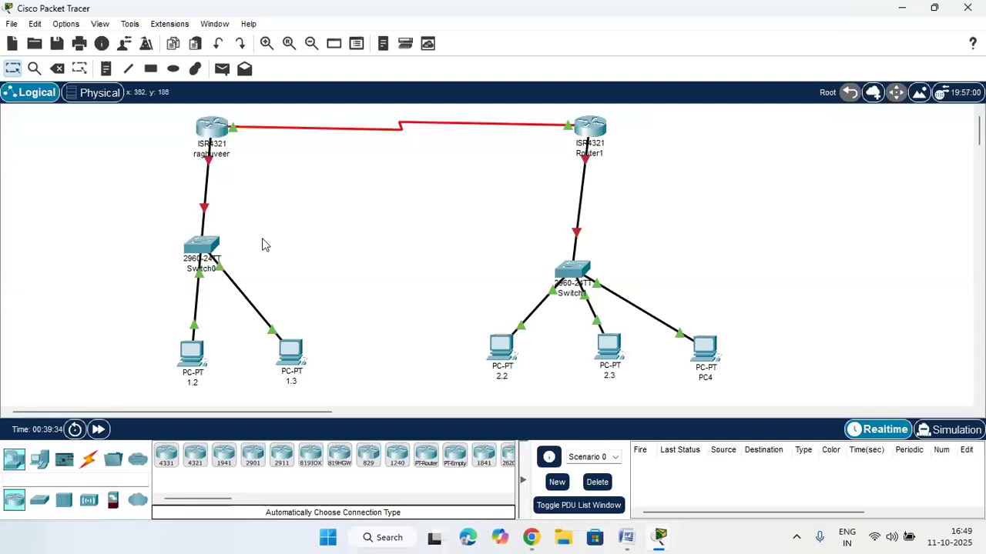
pyautogui.moveTo(201, 243); pyautogui.dragTo(225, 244)
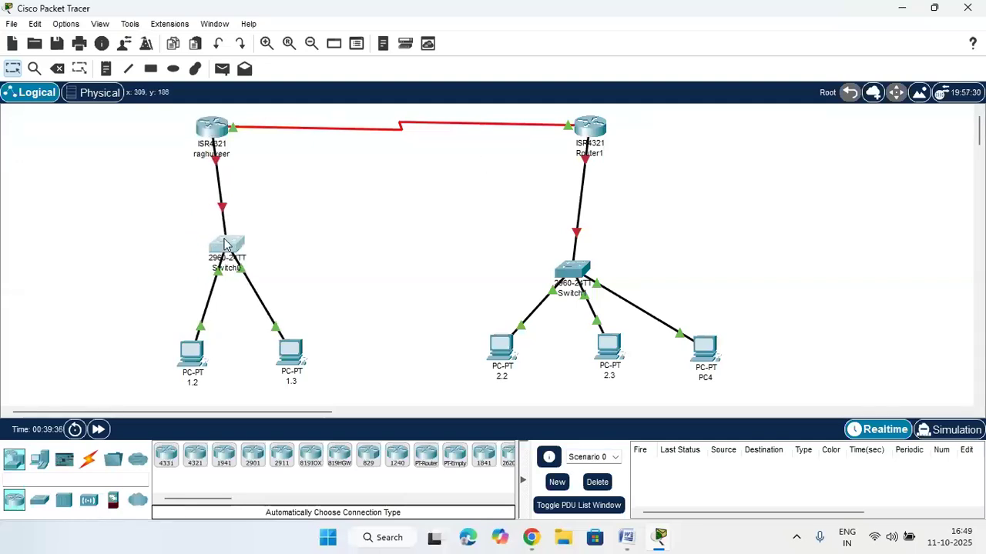
pyautogui.moveTo(215, 132); pyautogui.dragTo(233, 132)
pyautogui.click(232, 132)
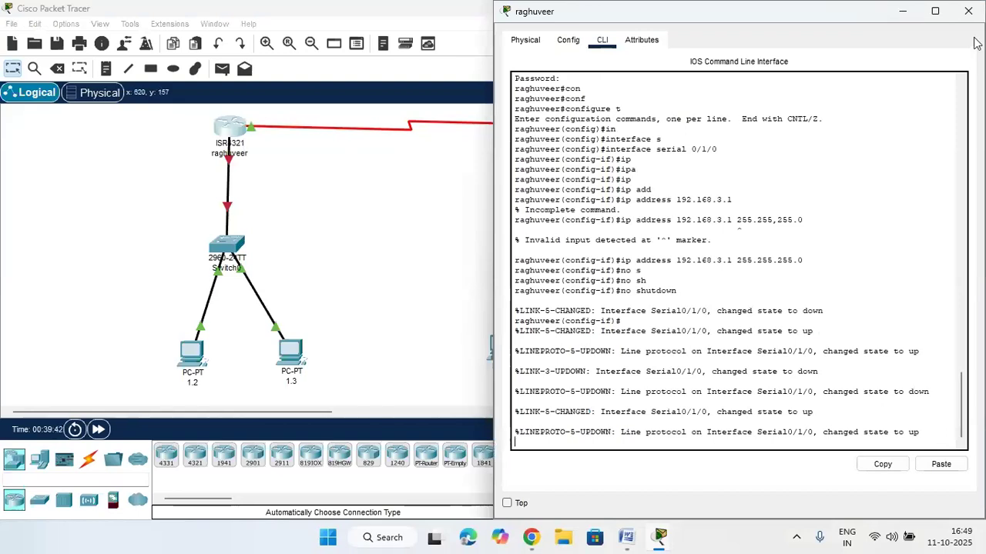
pyautogui.click(968, 10)
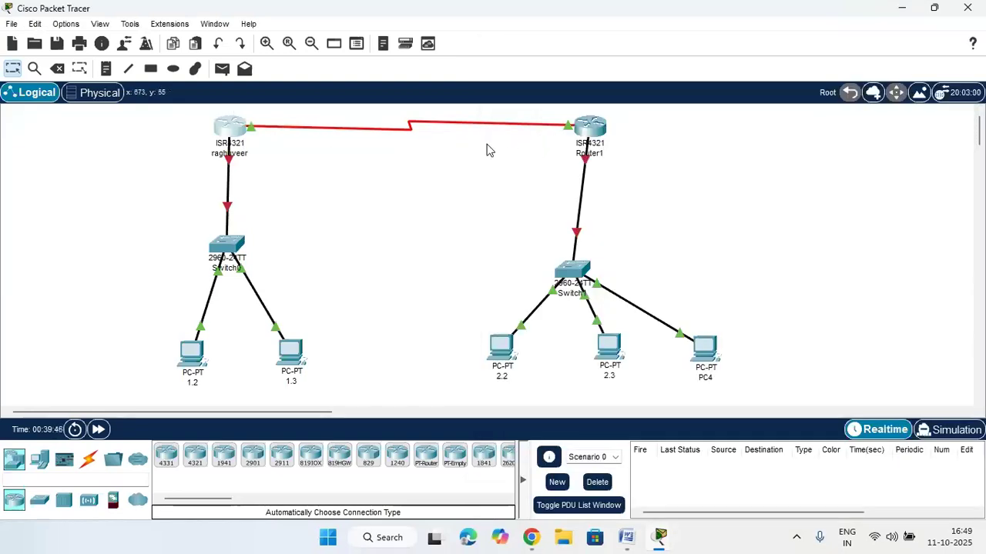
pyautogui.moveTo(196, 220); pyautogui.dragTo(288, 392)
pyautogui.moveTo(494, 223); pyautogui.dragTo(703, 380)
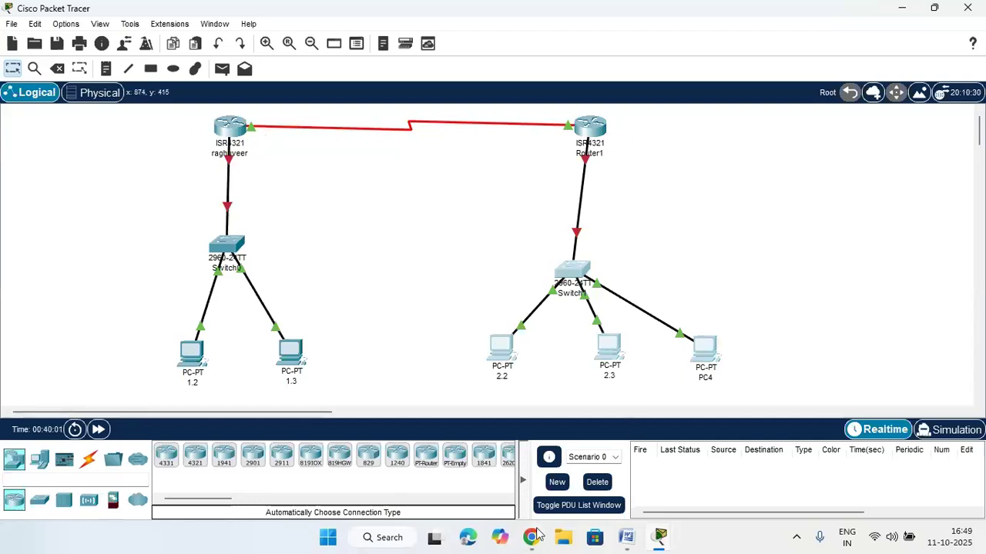
pyautogui.moveTo(536, 537)
pyautogui.click(485, 462)
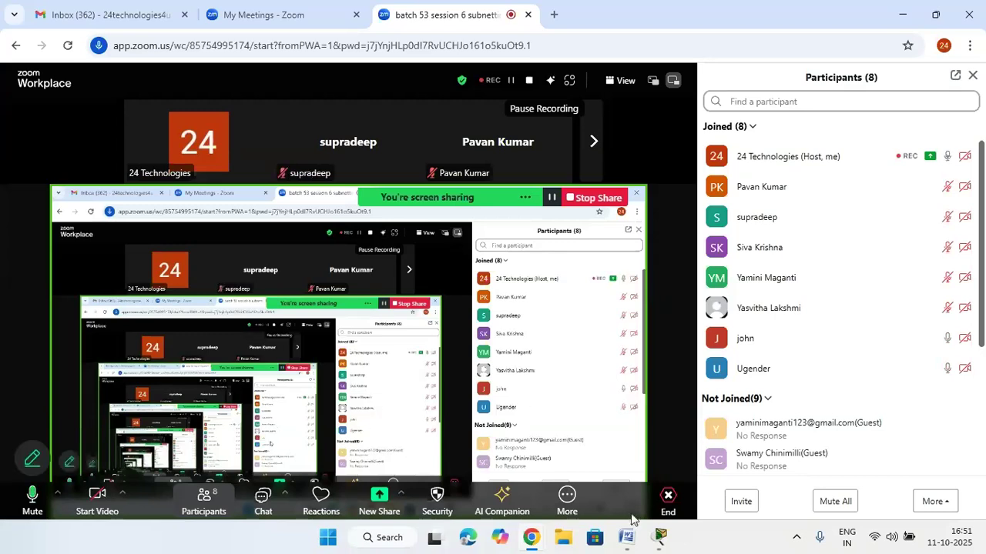
pyautogui.moveTo(663, 537)
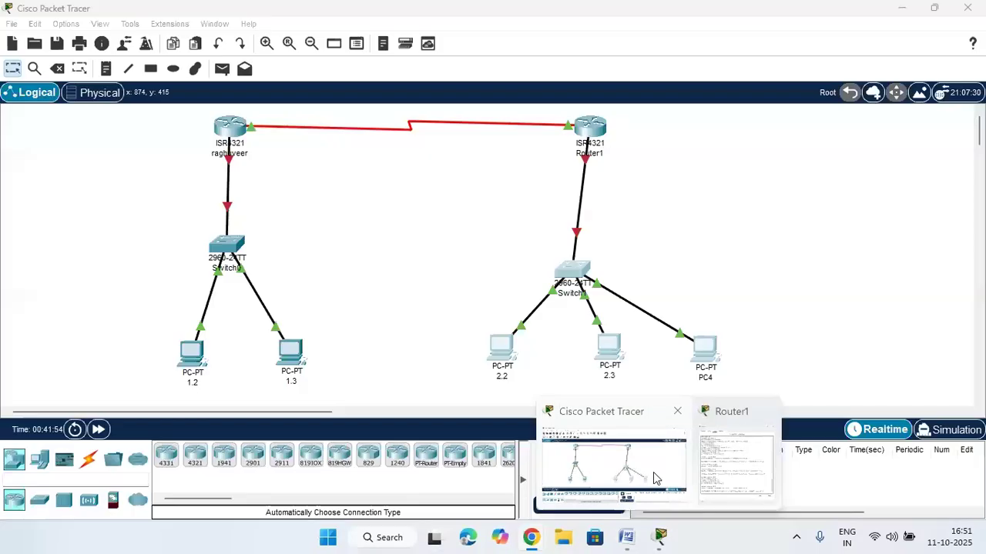
# Review and close Router1's command-line window, then open the raghuveer router's CLI
pyautogui.click(654, 481)
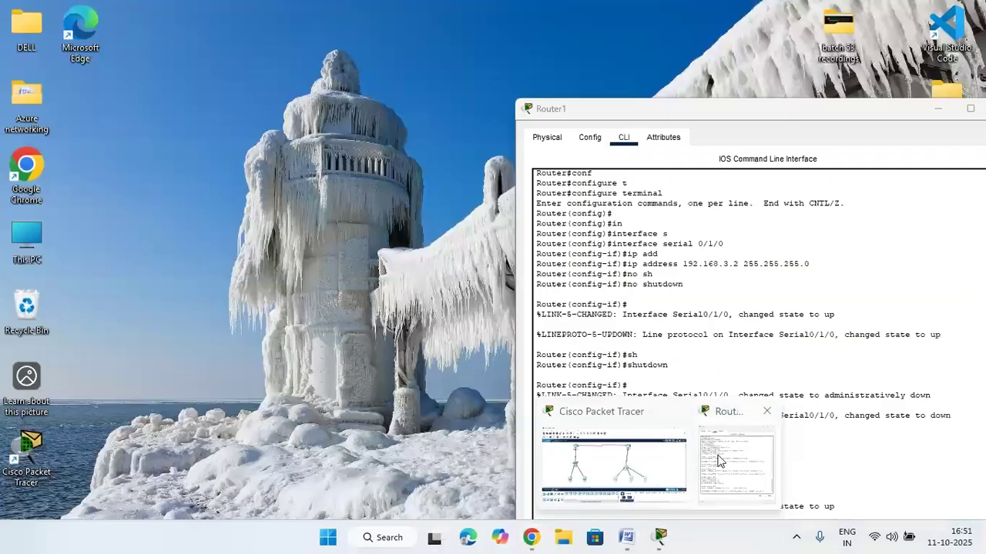
pyautogui.click(718, 460)
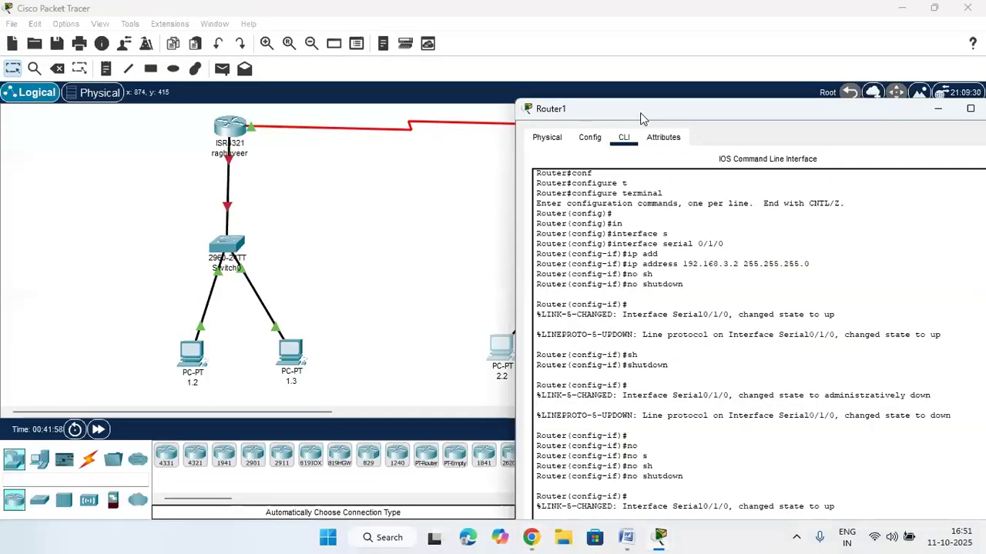
pyautogui.moveTo(644, 115); pyautogui.dragTo(541, 59)
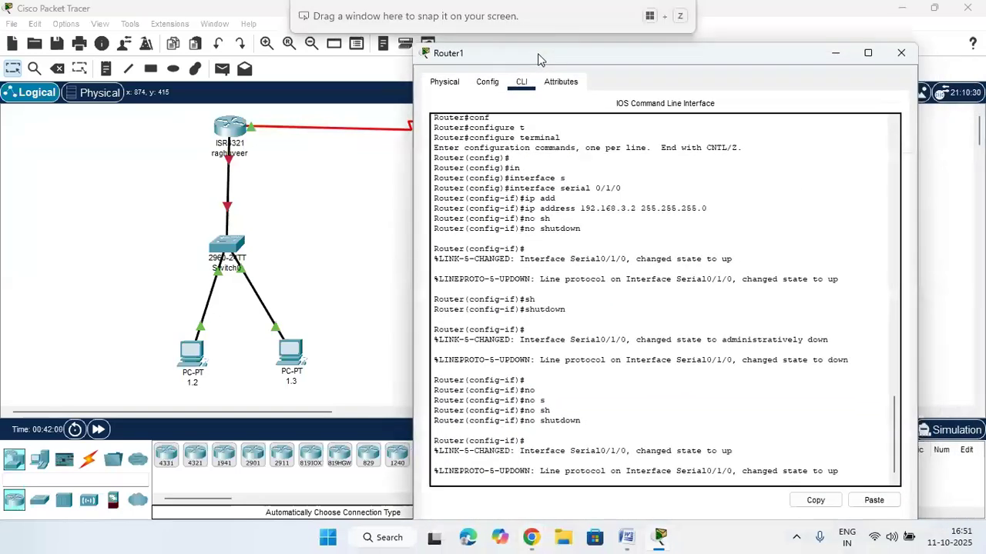
pyautogui.click(891, 59)
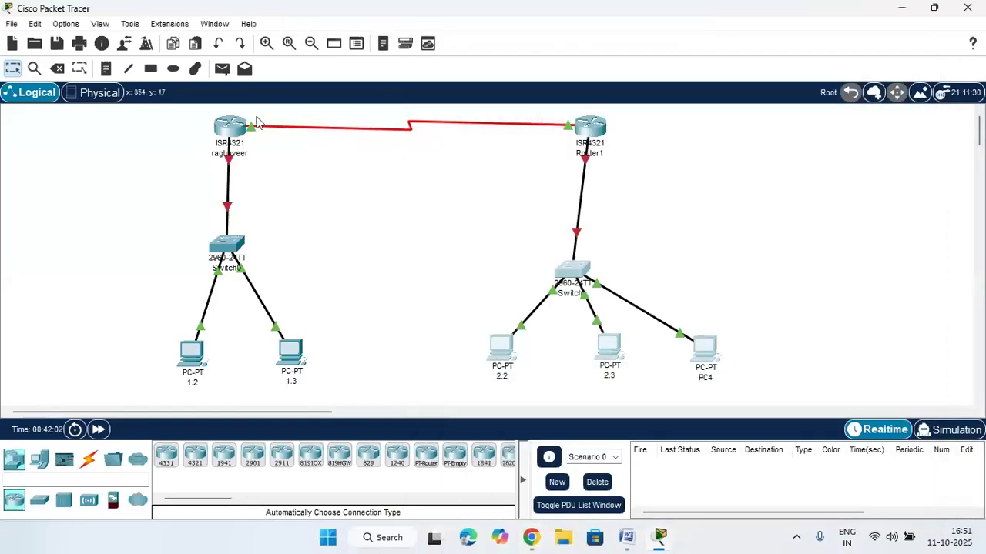
pyautogui.click(235, 126)
# Log in to the raghuveer router console with its password and enter privileged mode with enable
pyautogui.click(452, 372)
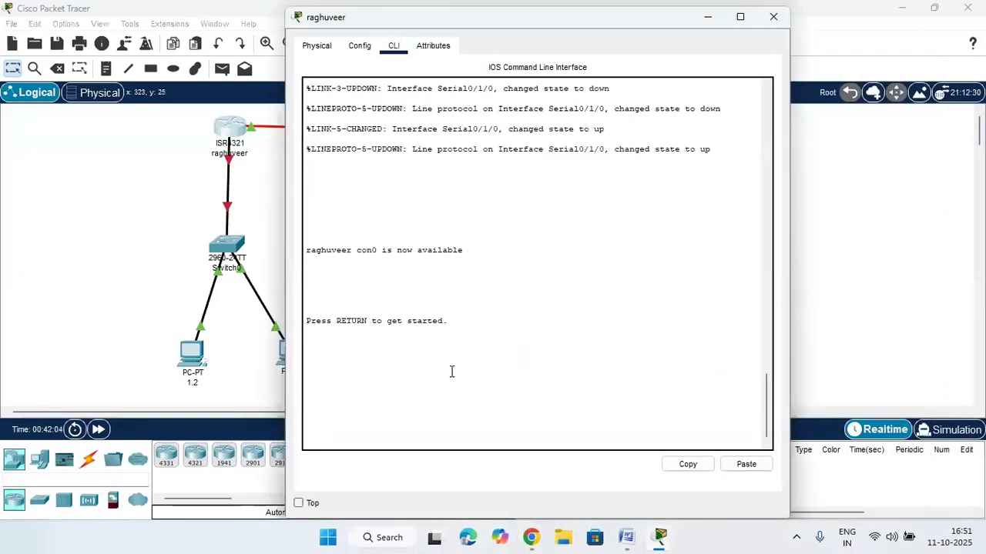
pyautogui.press('Return')
pyautogui.press('Return')
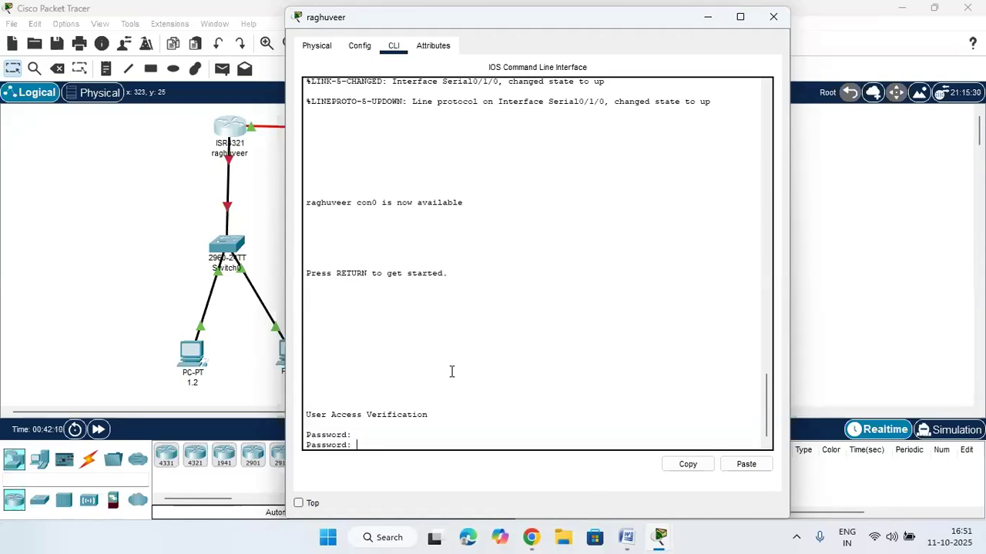
pyautogui.press('Return')
pyautogui.write('enable')
pyautogui.press('Return')
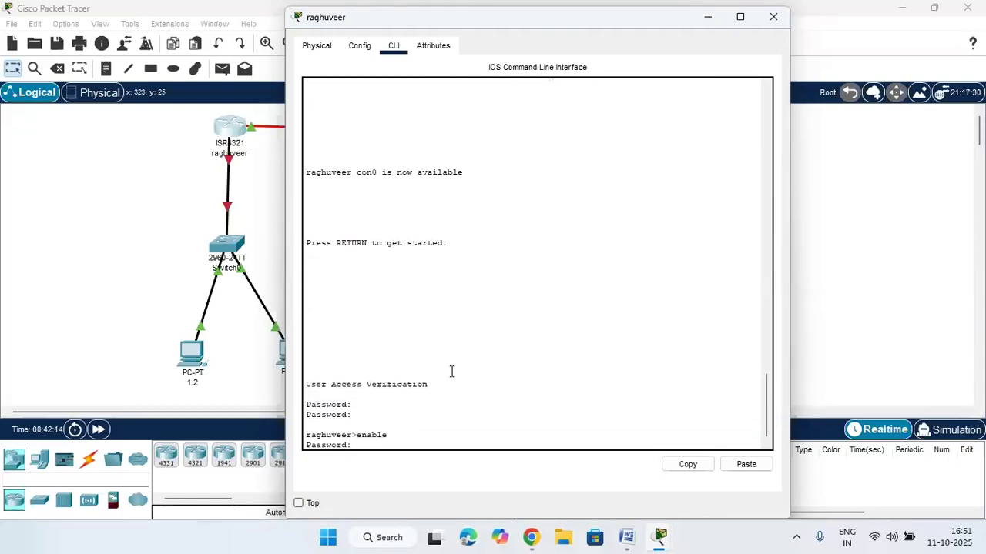
pyautogui.press('Return')
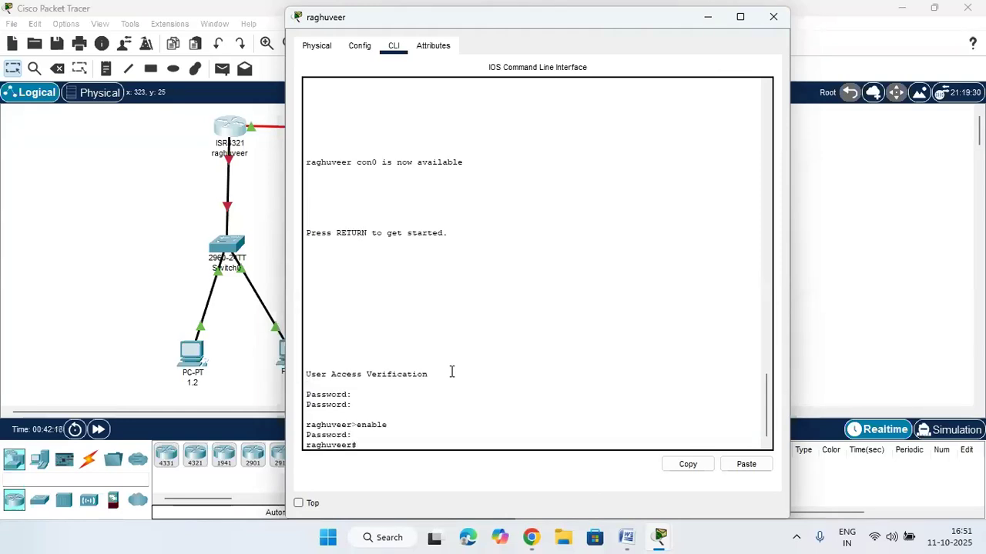
# Try the ip routing command from privileged mode
pyautogui.write('ip rou')
pyautogui.press('Tab')
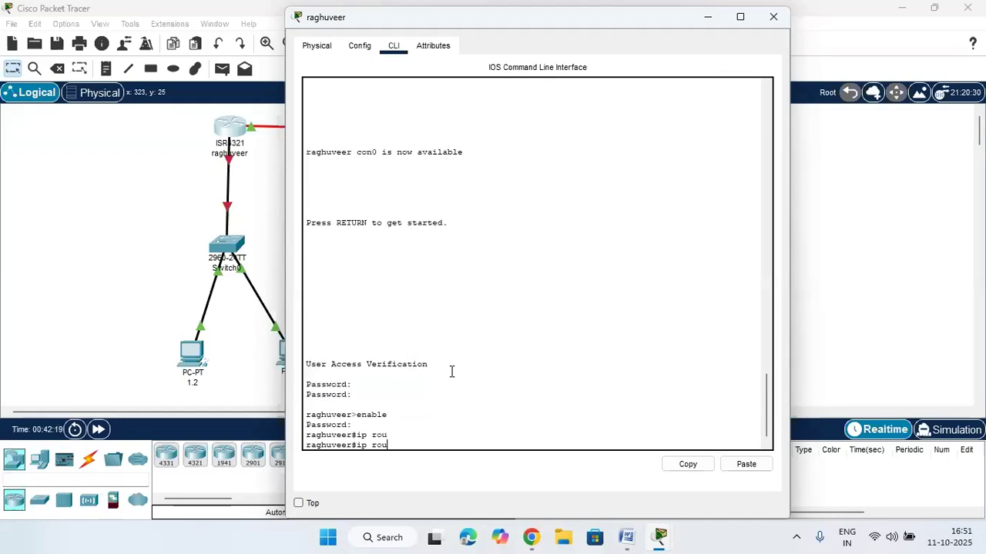
pyautogui.write('tin')
pyautogui.press('Tab')
pyautogui.write('g')
pyautogui.press('Return')
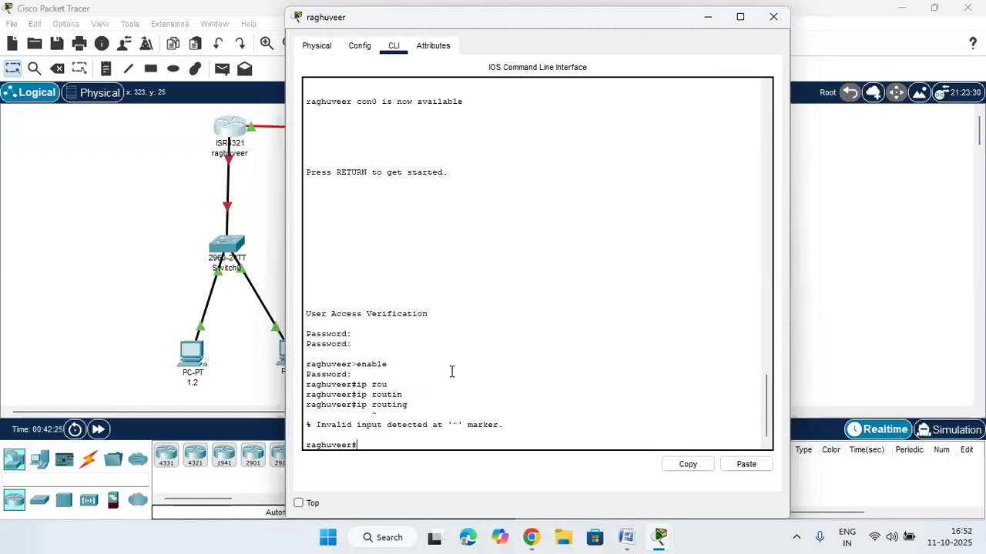
# Enter configure terminal and run ip routing in global configuration mode
pyautogui.write('con')
pyautogui.press('Tab')
pyautogui.write('f')
pyautogui.press('Tab')
pyautogui.press('Return')
pyautogui.press('Return')
pyautogui.press('Return')
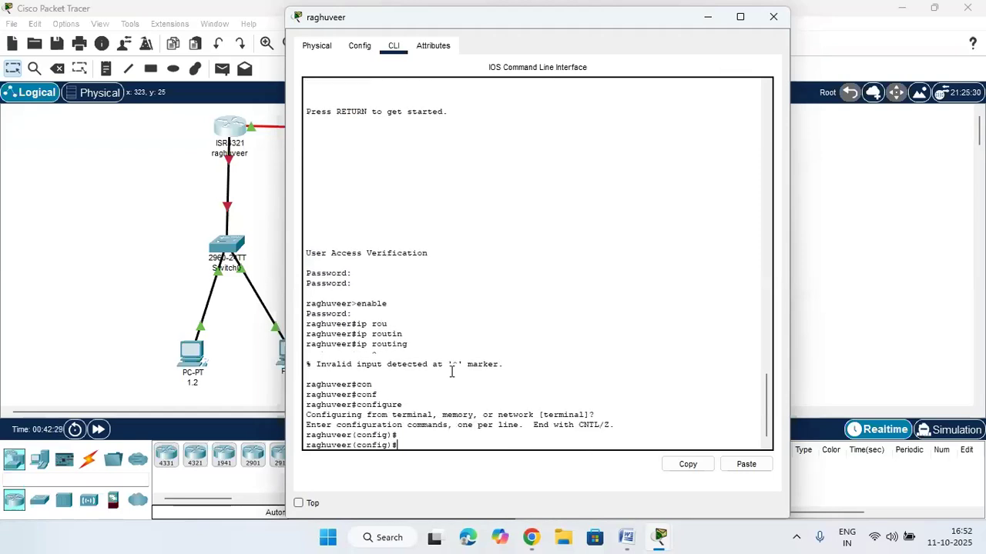
pyautogui.write('ip rou')
pyautogui.press('Tab')
pyautogui.write('tin')
pyautogui.press('Tab')
pyautogui.press('Return')
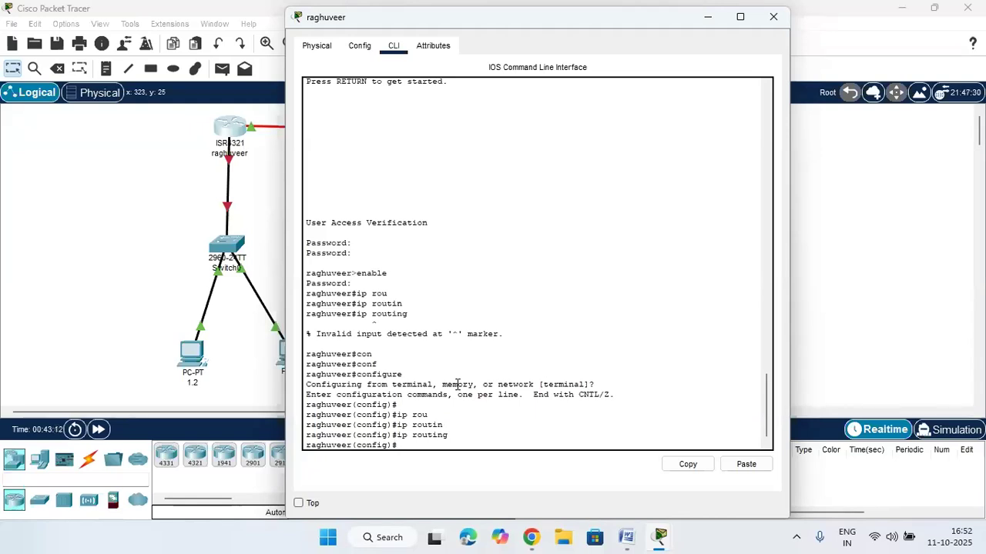
# Start router rip on raghuveer and set it to version 2
pyautogui.write('rou')
pyautogui.press('Tab')
pyautogui.write('rio')
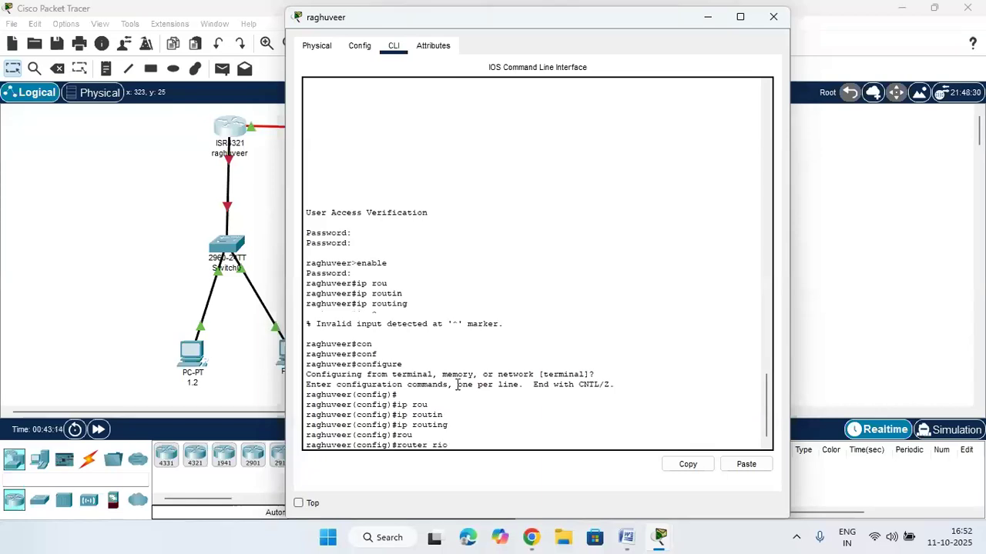
pyautogui.press('BackSpace')
pyautogui.write('p')
pyautogui.press('Return')
pyautogui.write('ve')
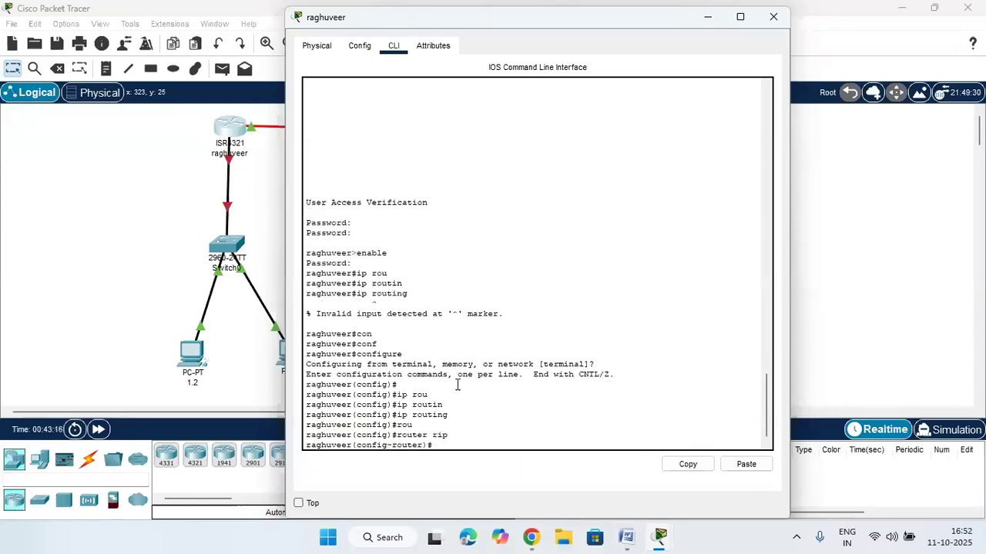
pyautogui.press('Tab')
pyautogui.write('2')
pyautogui.press('Return')
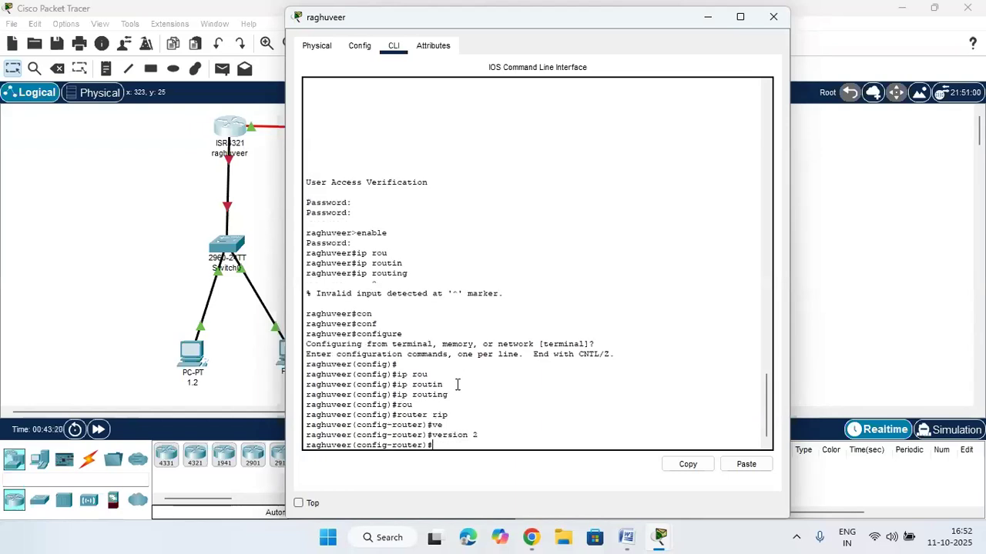
# Add RIP network statements 192.168.1.0, 192.168.2.0 and 192.168.3.0, then return to the topology
pyautogui.write('ne')
pyautogui.press('Tab')
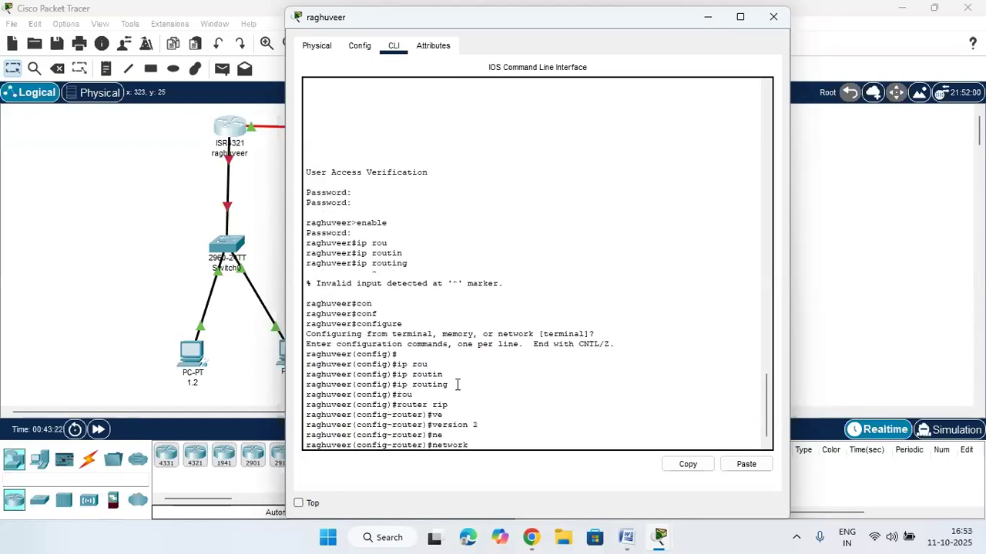
pyautogui.moveTo(417, 24); pyautogui.dragTo(580, 26)
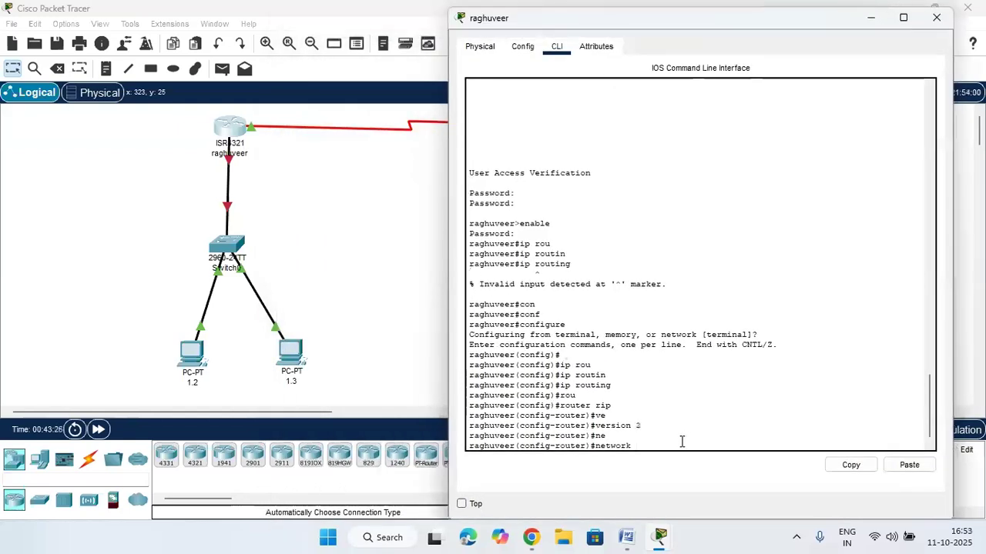
pyautogui.write('192.168.1.0')
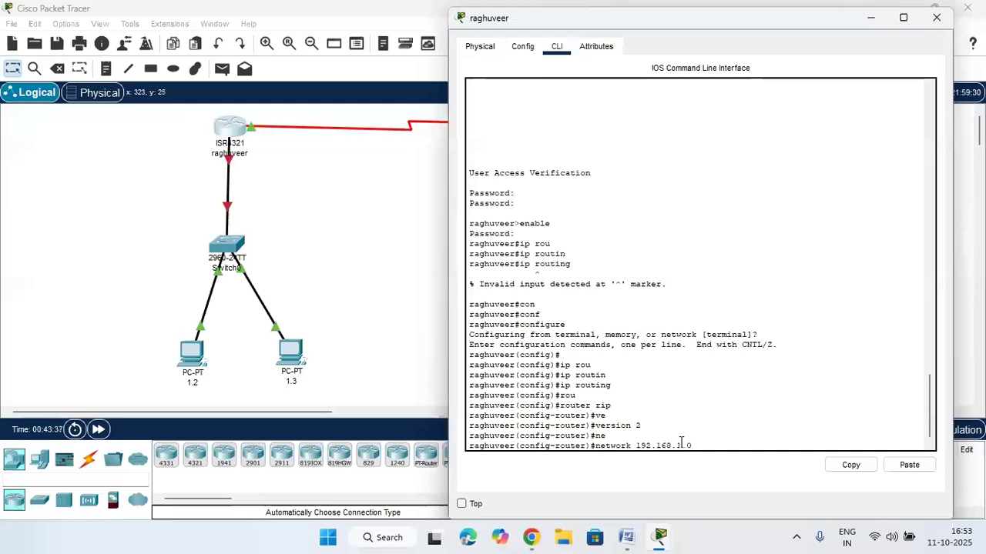
pyautogui.press('Return')
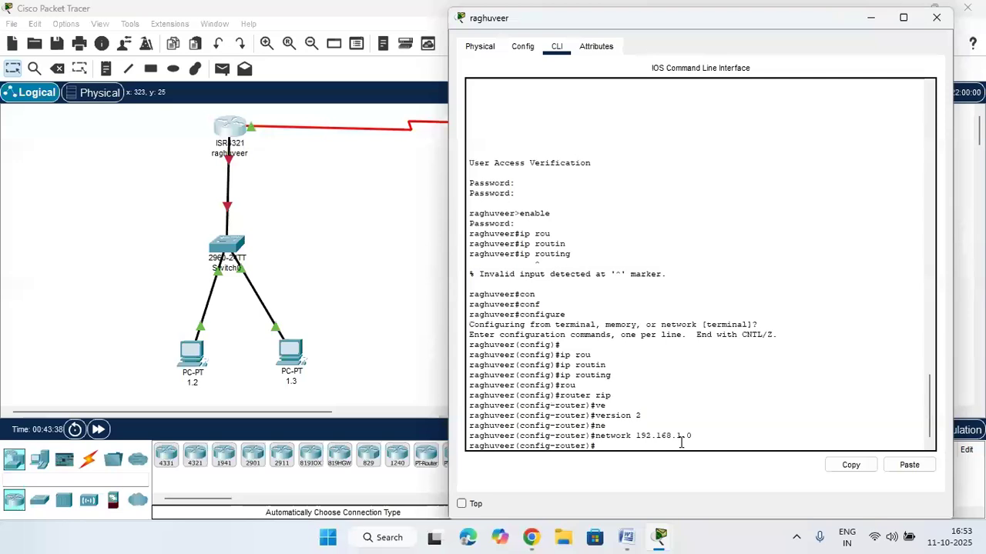
pyautogui.press('Up')
pyautogui.press('BackSpace')
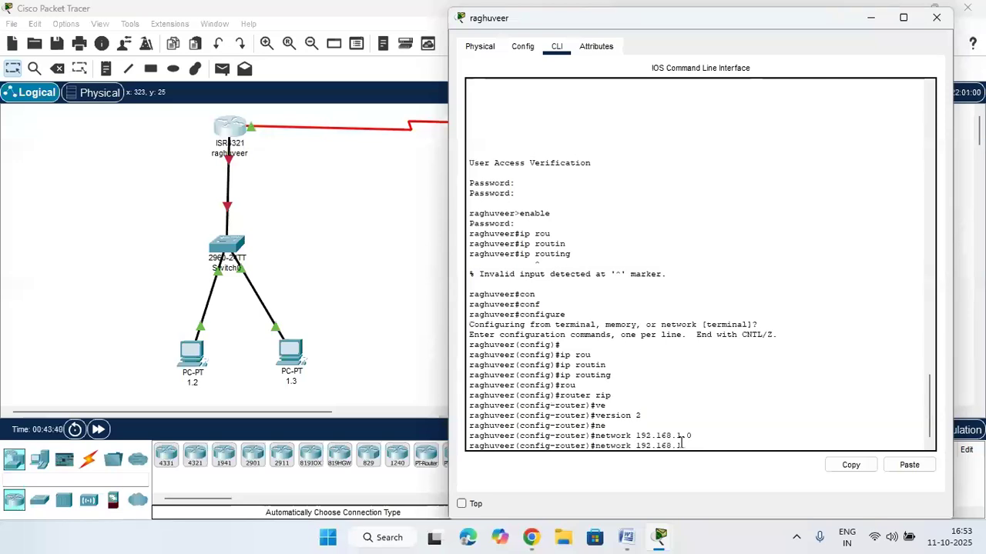
pyautogui.press('BackSpace')
pyautogui.press('BackSpace')
pyautogui.write('2')
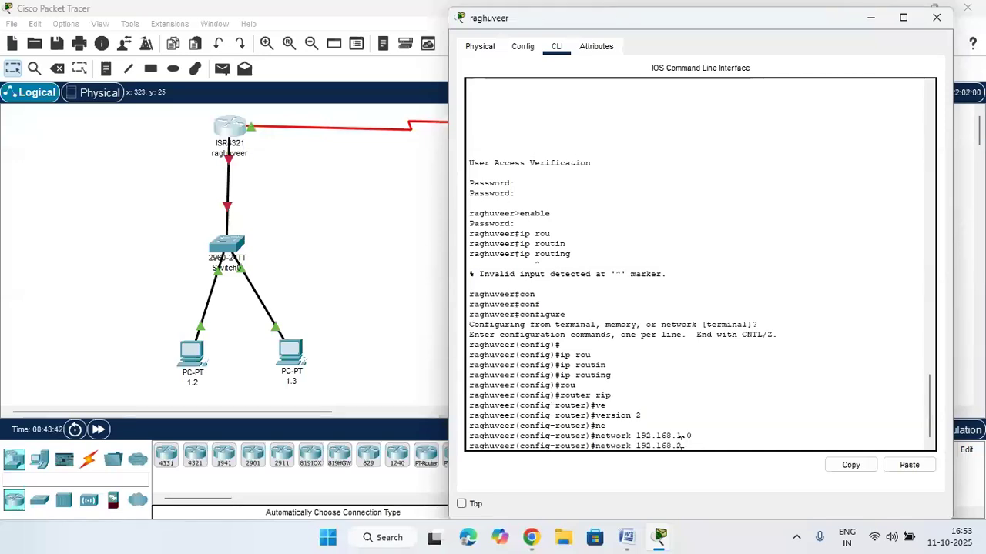
pyautogui.write('.0')
pyautogui.press('Return')
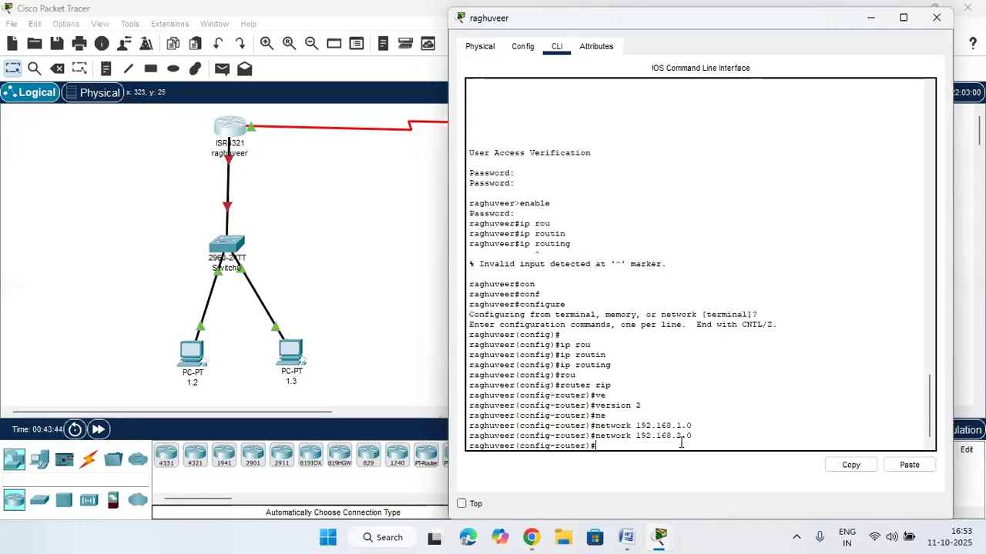
pyautogui.press('Up')
pyautogui.press('BackSpace')
pyautogui.press('BackSpace')
pyautogui.press('BackSpace')
pyautogui.write('3.0')
pyautogui.press('Return')
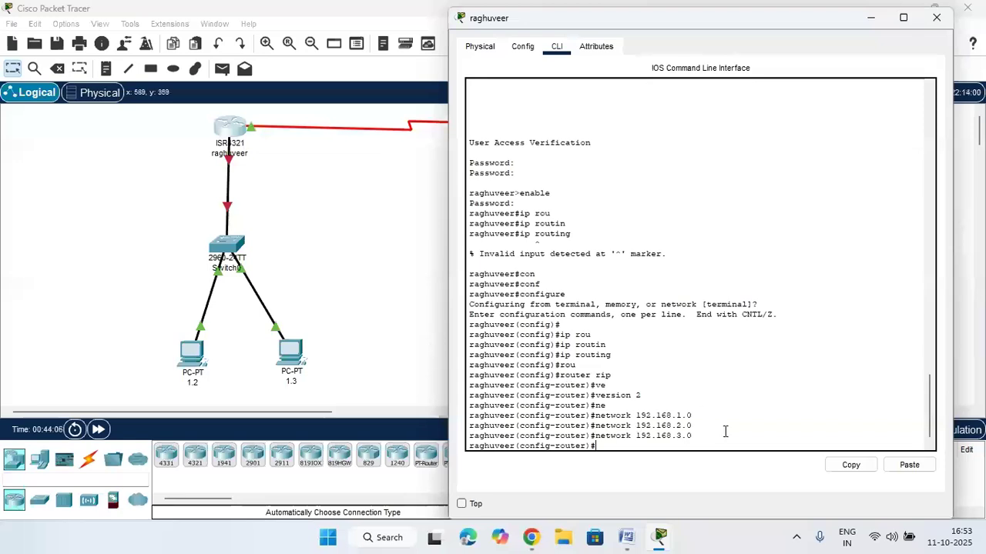
pyautogui.click(423, 336)
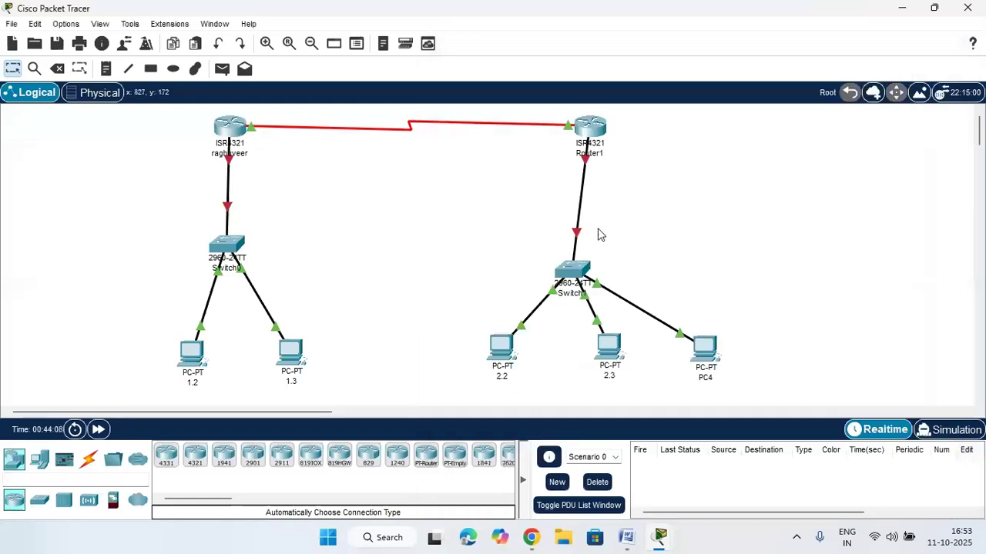
# Open Router1's CLI and enable ip routing
pyautogui.click(590, 128)
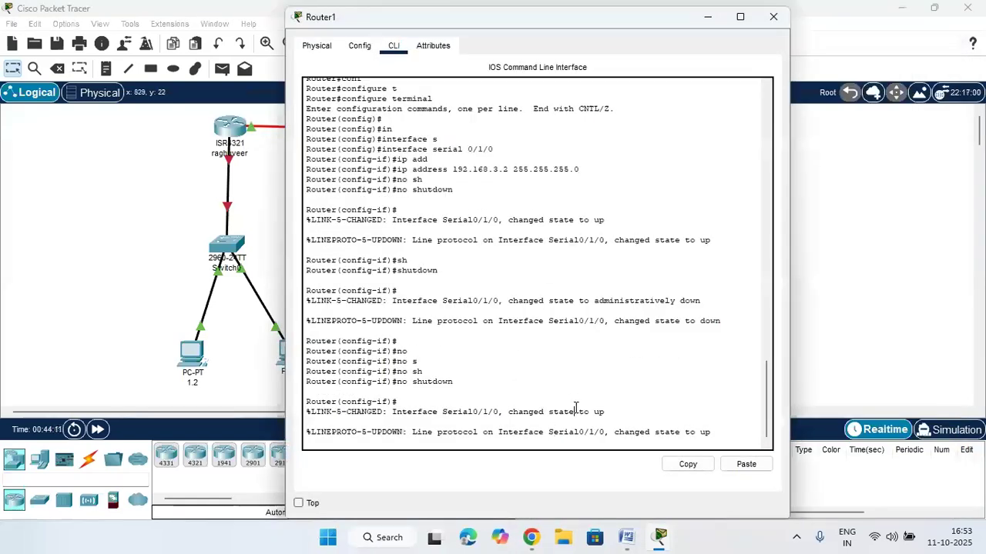
pyautogui.press('Return')
pyautogui.press('Return')
pyautogui.press('Return')
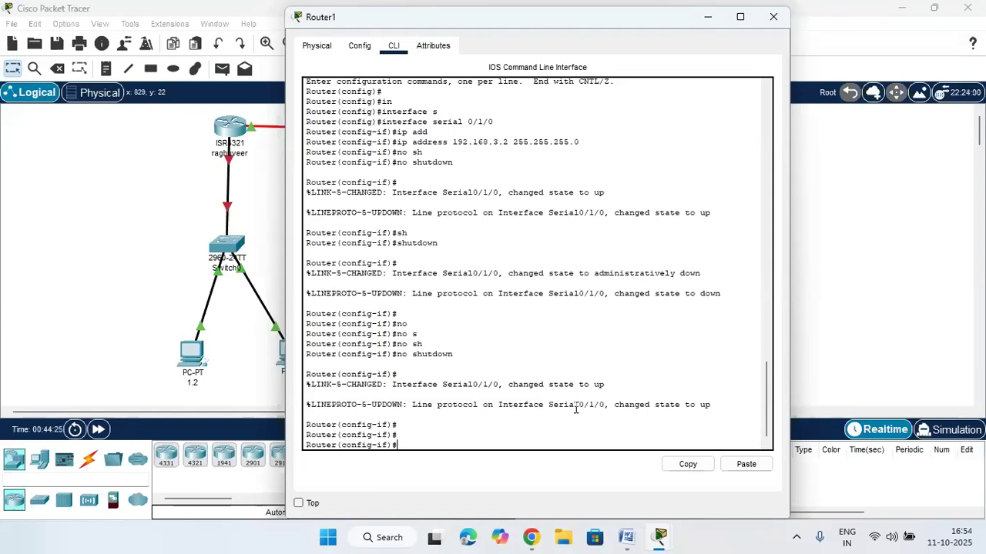
pyautogui.write('rou')
pyautogui.press('Tab')
pyautogui.write('ting')
pyautogui.press('Return')
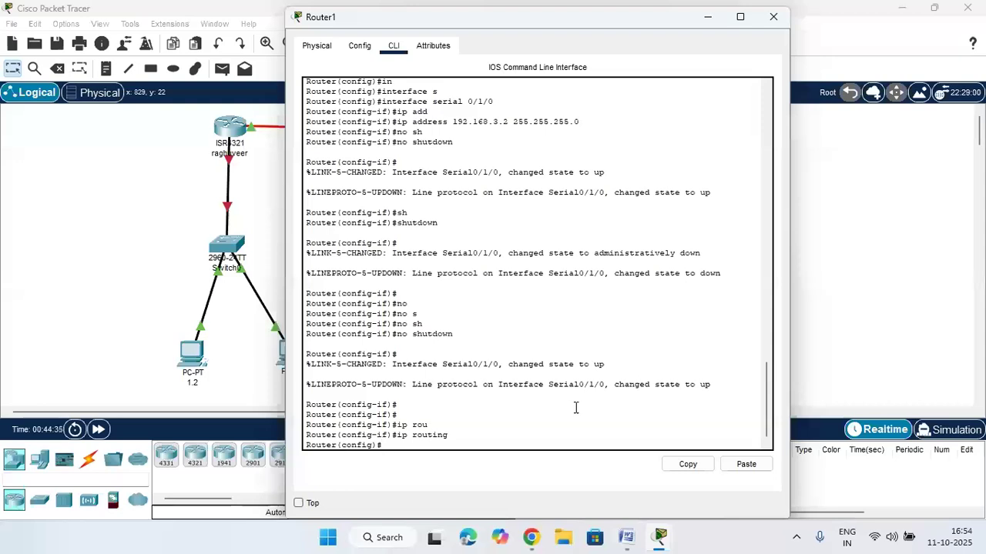
pyautogui.press('Up')
pyautogui.press('Return')
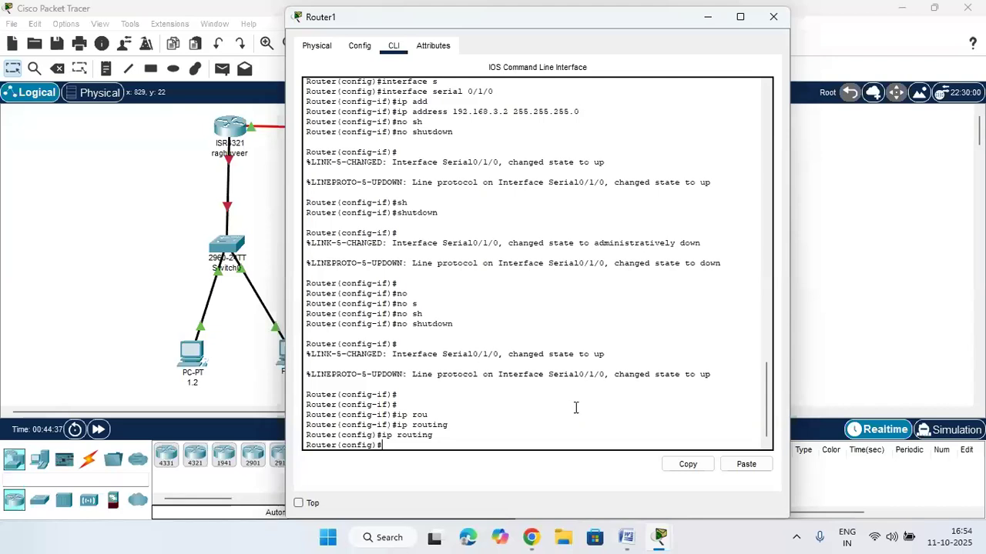
# Start router rip on Router1 and set it to version 2
pyautogui.write('rou')
pyautogui.press('Tab')
pyautogui.write('rip')
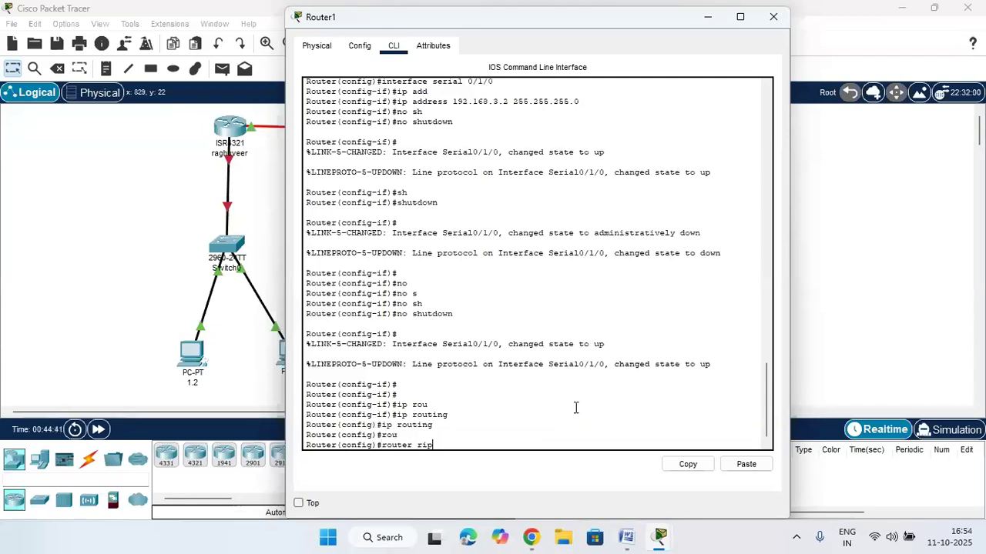
pyautogui.press('Return')
pyautogui.write('ve')
pyautogui.press('Tab')
pyautogui.write('2')
pyautogui.press('Return')
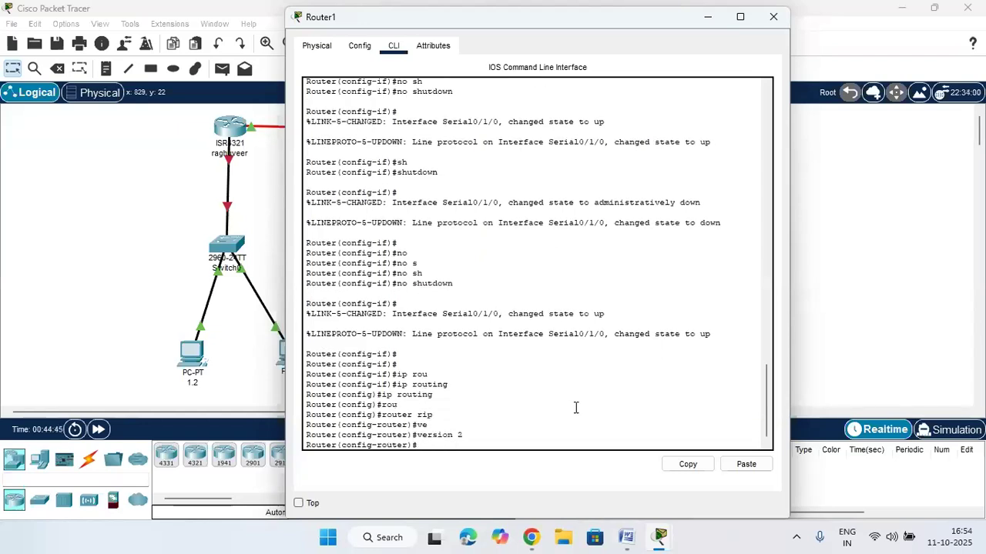
# Add RIP network statements 192.168.1.0, 192.168.2.0 and 192.168.3.0 on Router1
pyautogui.write('net')
pyautogui.press('Tab')
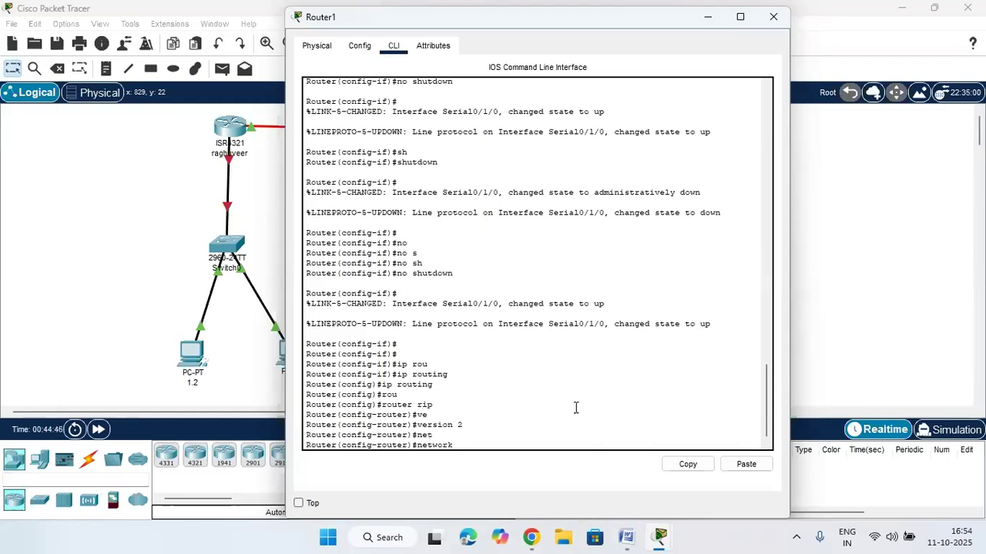
pyautogui.write('192.168.1.0')
pyautogui.moveTo(553, 18); pyautogui.dragTo(734, 54)
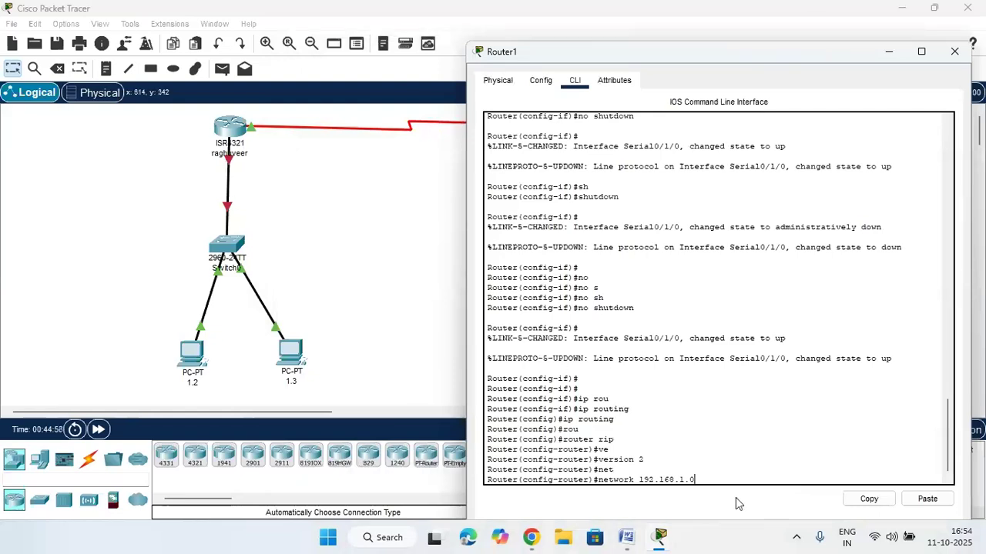
pyautogui.press('Return')
pyautogui.press('Up')
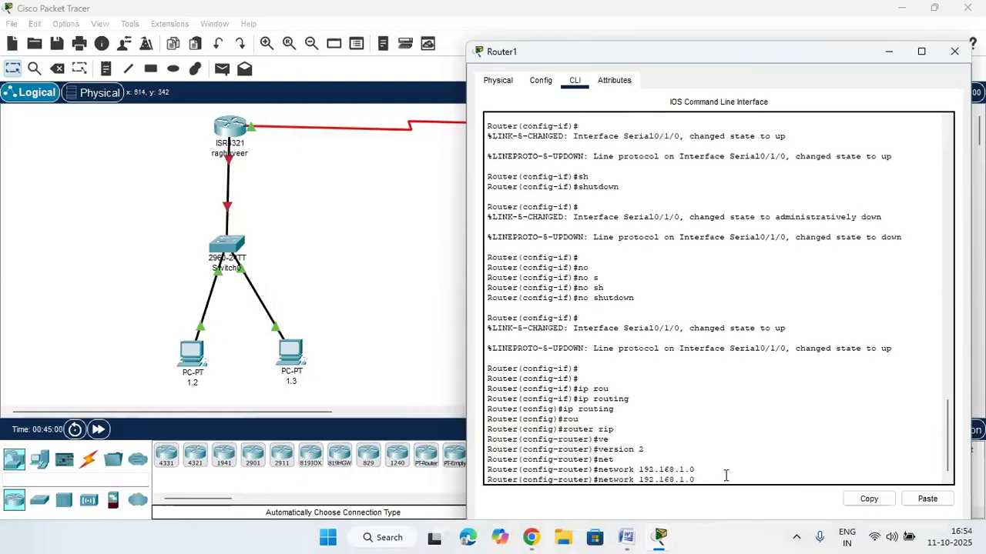
pyautogui.press('BackSpace')
pyautogui.press('BackSpace')
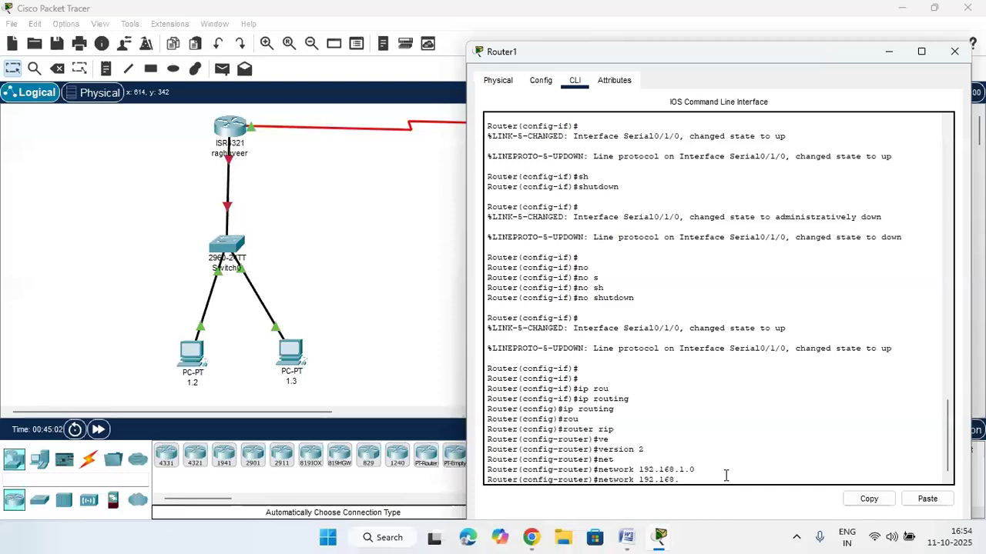
pyautogui.write('3.')
pyautogui.press('Return')
pyautogui.press('Up')
pyautogui.press('BackSpace')
pyautogui.press('BackSpace')
pyautogui.press('BackSpace')
pyautogui.write('3')
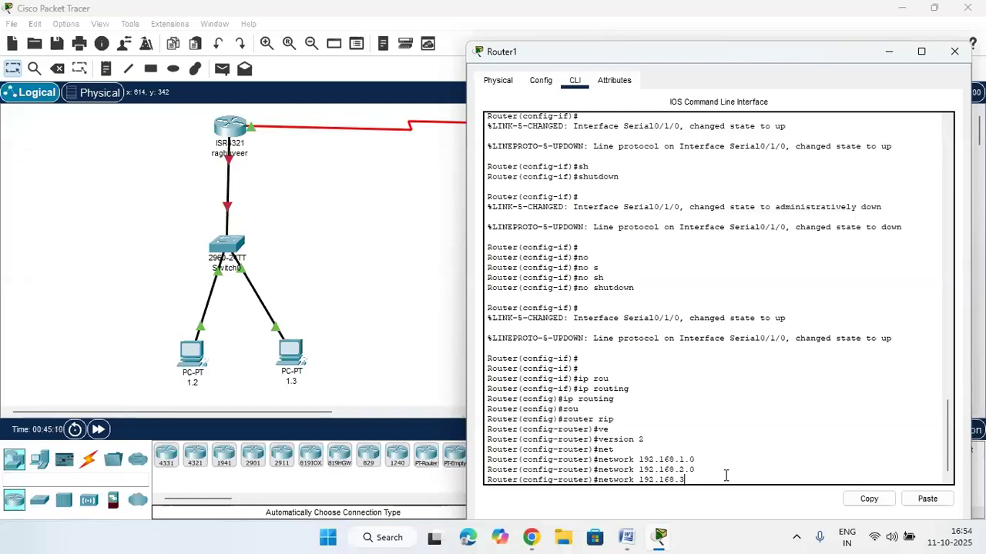
pyautogui.write('.0')
pyautogui.press('Return')
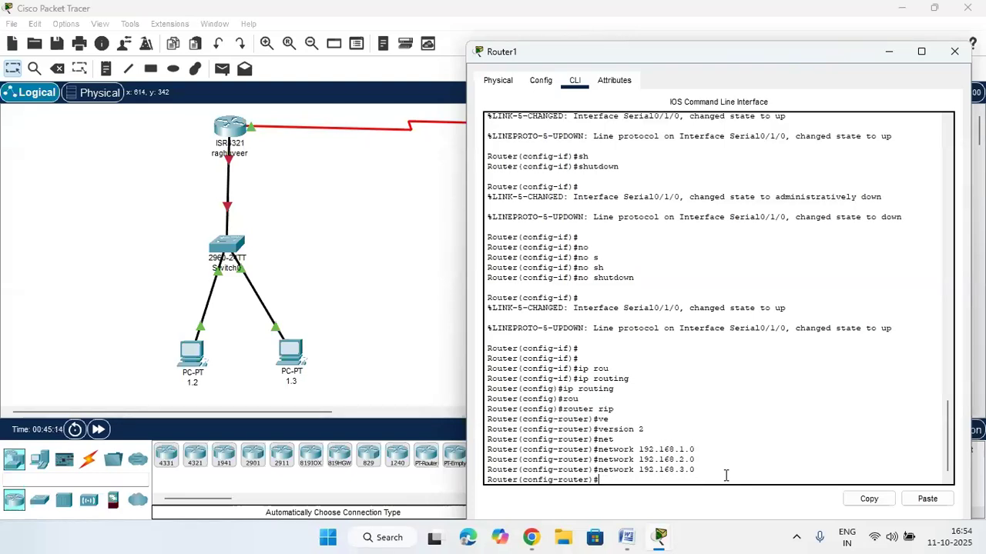
pyautogui.moveTo(608, 59); pyautogui.dragTo(610, 185)
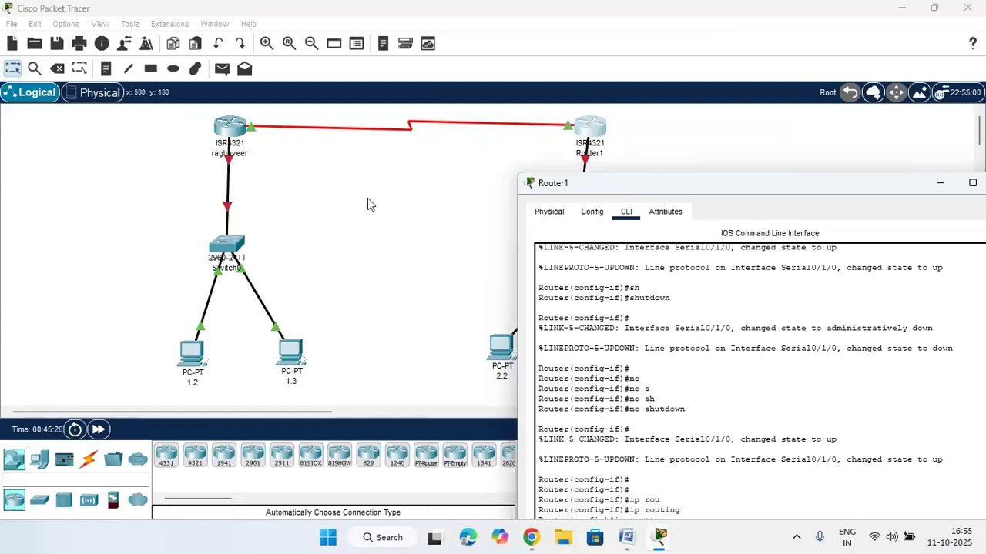
# Open PC 1.2's Command Prompt and ping 192.168.2.0, which times out
pyautogui.click(193, 352)
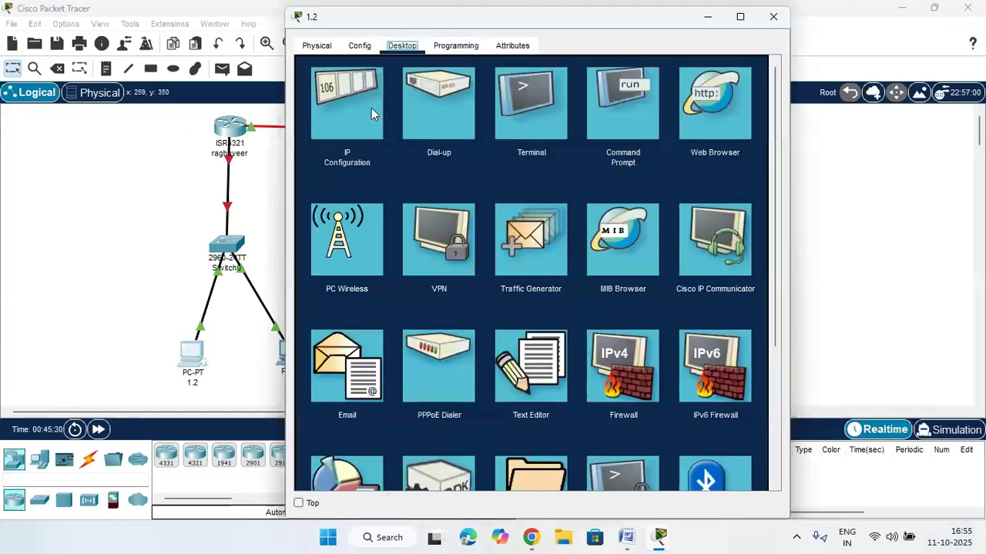
pyautogui.click(604, 104)
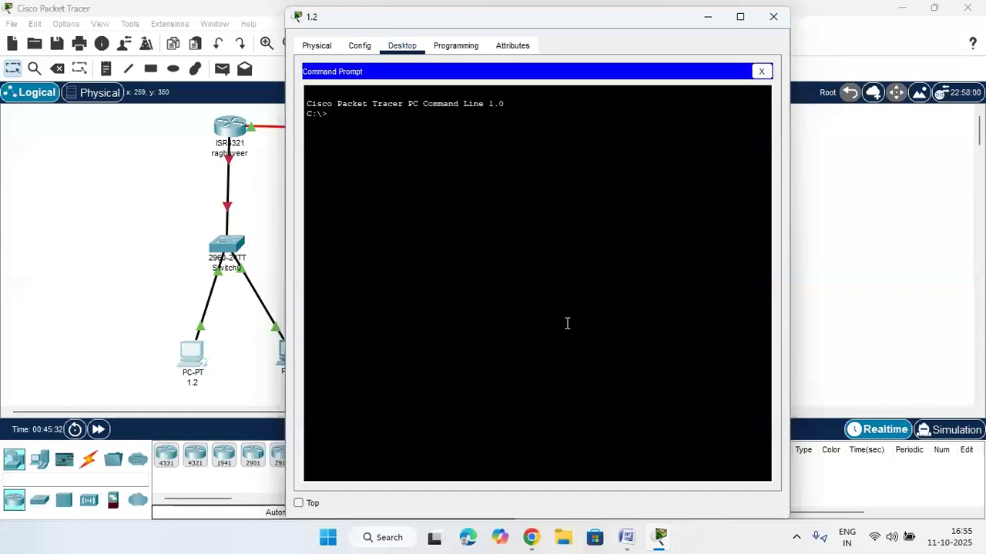
pyautogui.write('ping 192.168.')
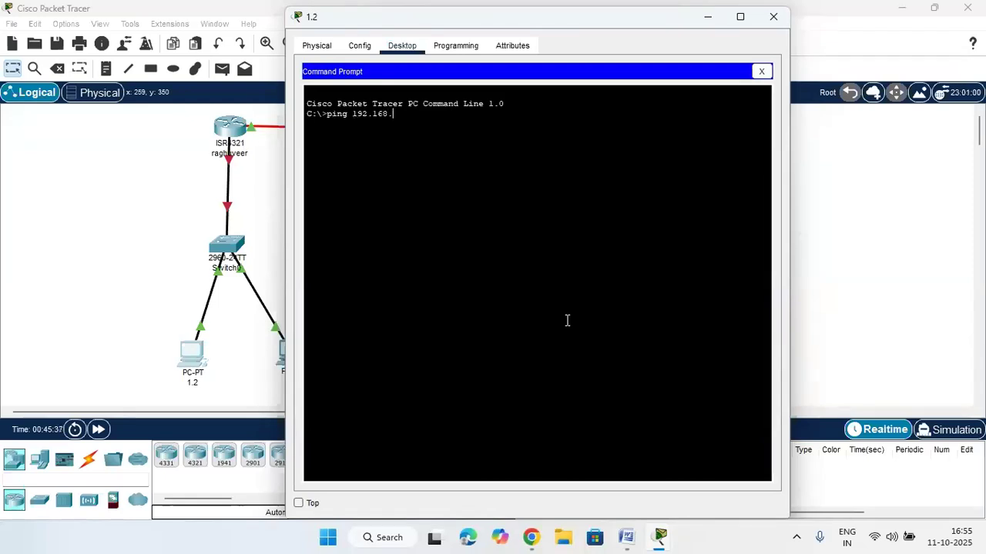
pyautogui.write('2.0')
pyautogui.press('Return')
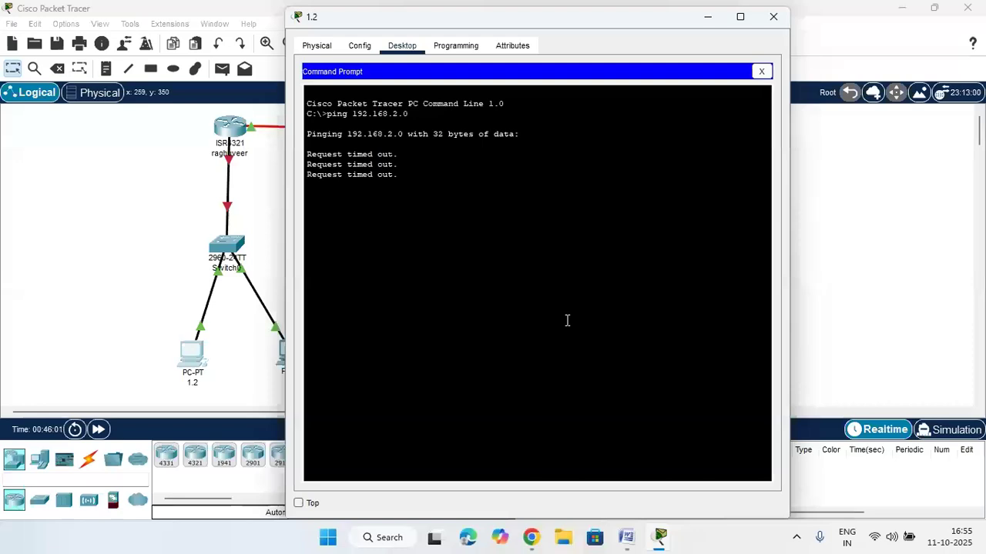
# Ping 192.168.3.0 from PC 1.2, which also times out, and close the window
pyautogui.press('Up')
pyautogui.press('BackSpace')
pyautogui.press('BackSpace')
pyautogui.press('BackSpace')
pyautogui.write('3.0')
pyautogui.press('Return')
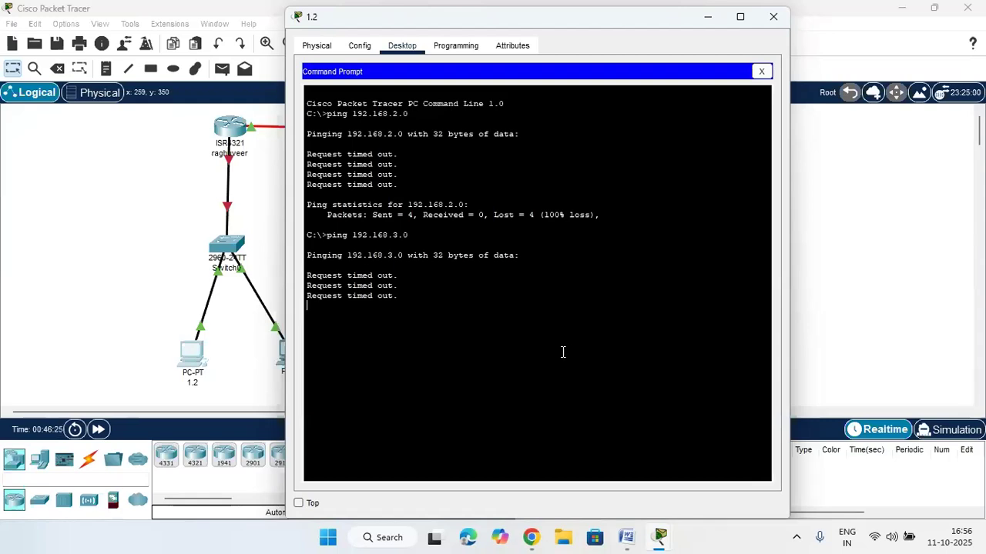
pyautogui.click(773, 16)
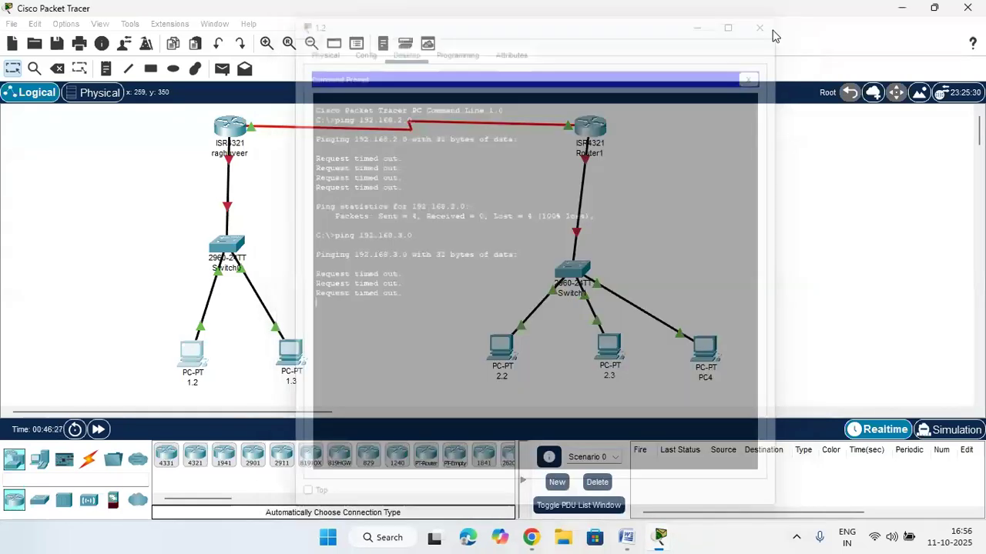
# Shift Router1 and raghuveer slightly left, then minimise Packet Tracer to show the Zoom meeting
pyautogui.moveTo(590, 127); pyautogui.dragTo(576, 129)
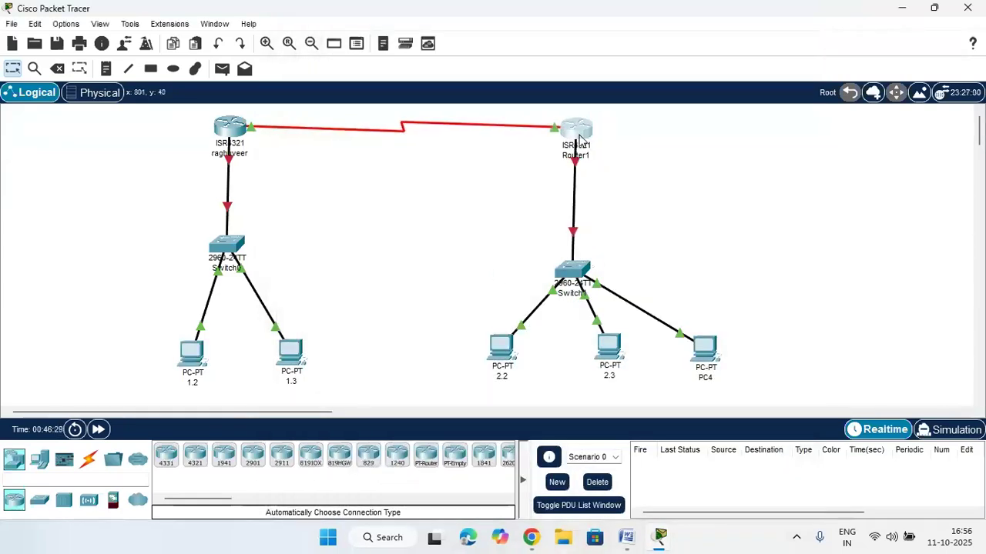
pyautogui.moveTo(229, 127); pyautogui.dragTo(224, 127)
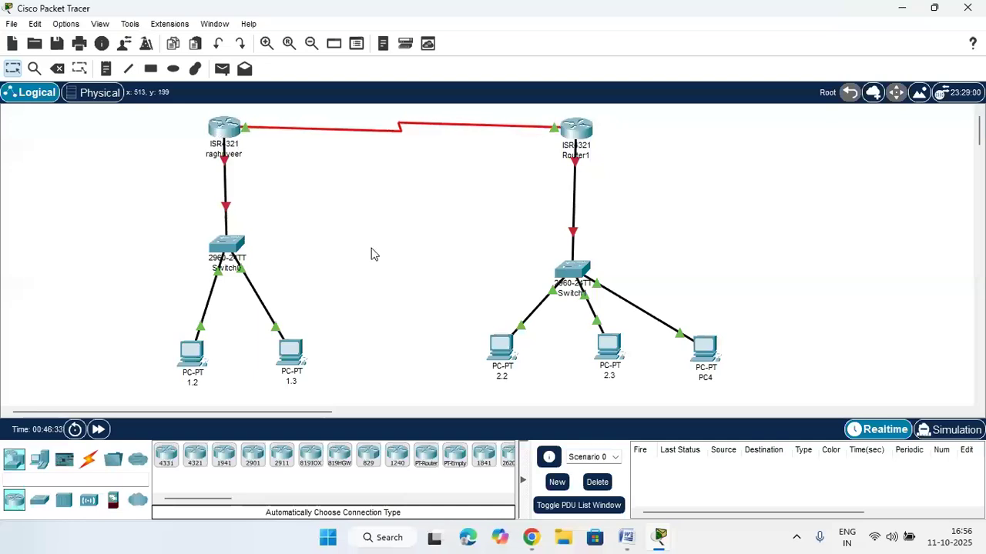
pyautogui.click(899, 7)
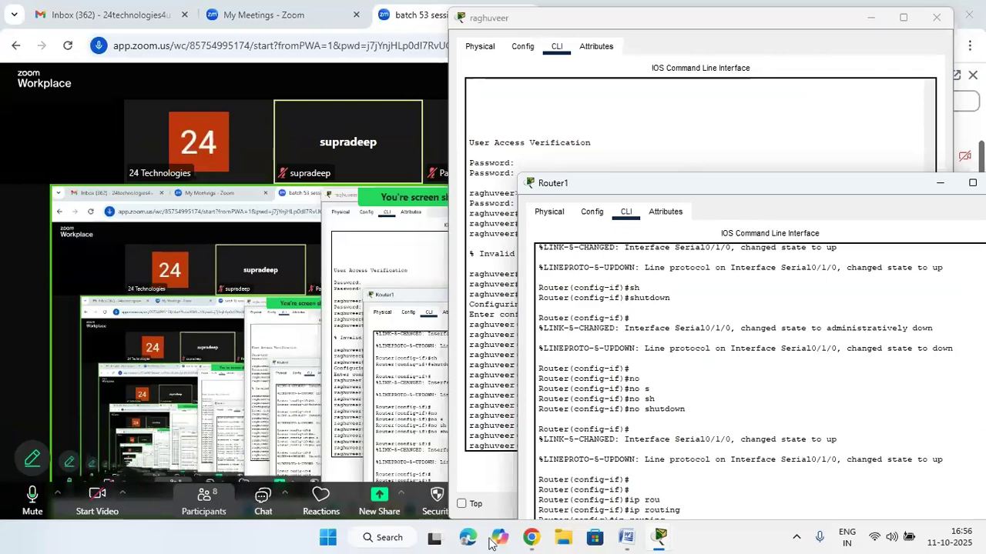
pyautogui.moveTo(531, 539)
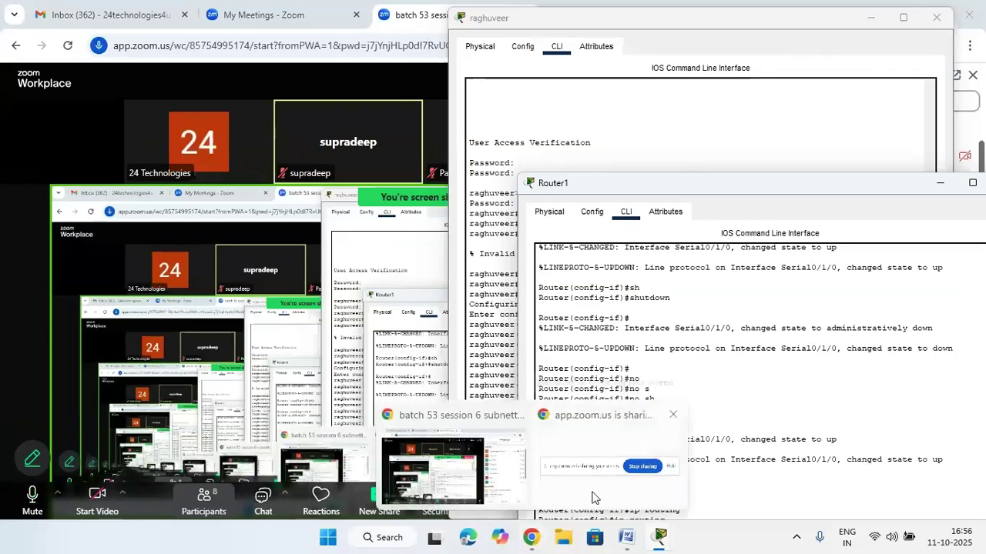